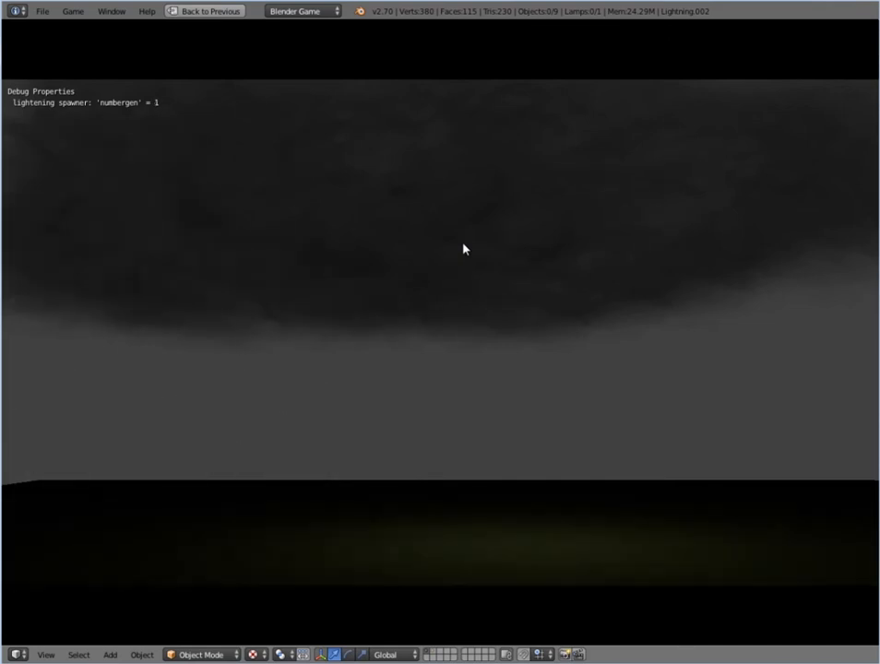
# - Stop the game preview and select the cloud mesh above the ground plane to inspect its structure
pyautogui.press('Escape')
pyautogui.moveTo(455, 269)
pyautogui.mouseDown(button='middle')
pyautogui.moveTo(487, 255)
pyautogui.moveTo(444, 286)
pyautogui.mouseUp(button='middle')
pyautogui.moveTo(513, 296); pyautogui.dragTo(448, 294, button='middle')
pyautogui.scroll(4, 447, 295)
pyautogui.rightClick(333, 317)
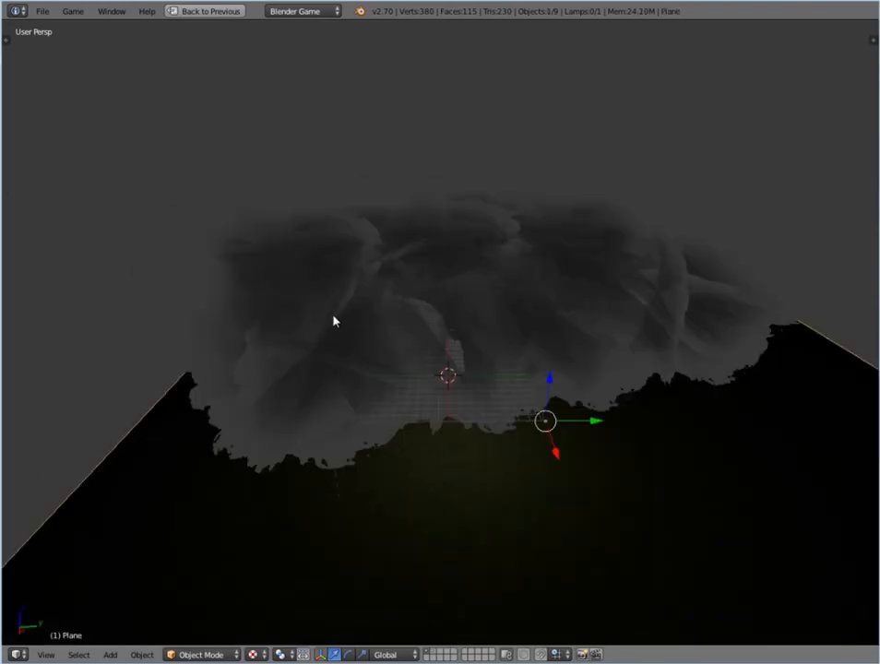
pyautogui.rightClick(308, 334)
pyautogui.moveTo(308, 339); pyautogui.dragTo(289, 339, button='middle')
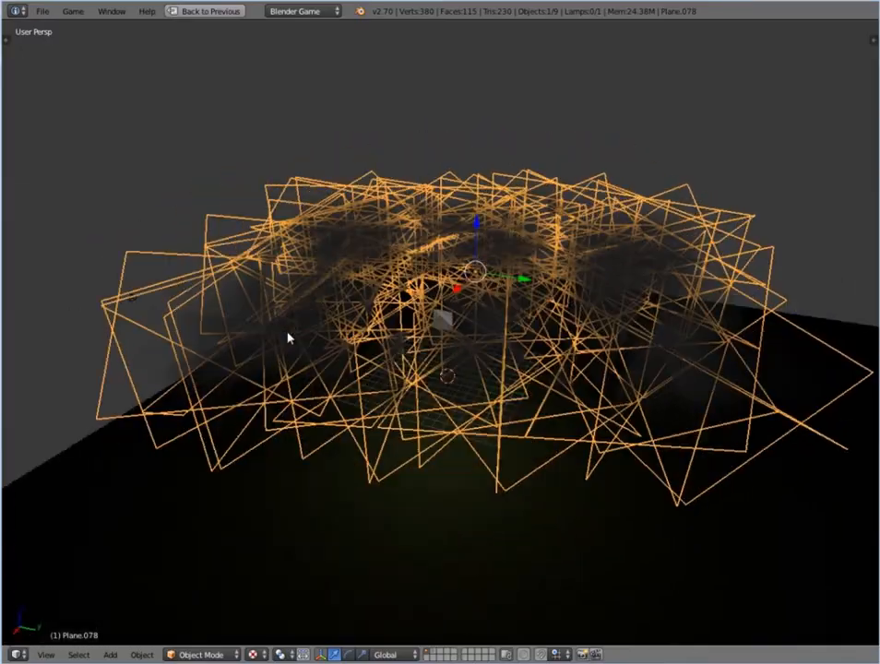
pyautogui.scroll(4, 288, 338)
pyautogui.scroll(-5, 218, 405)
pyautogui.moveTo(218, 392); pyautogui.dragTo(414, 357, button='middle')
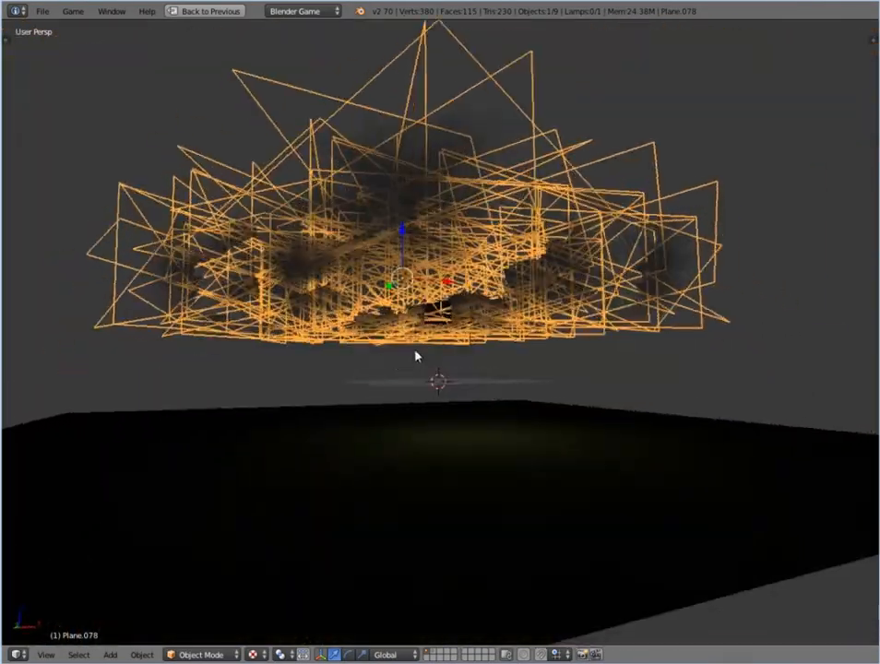
# - Run the game preview to watch the storm cloud from a lower viewpoint, and stop it
pyautogui.press('p')
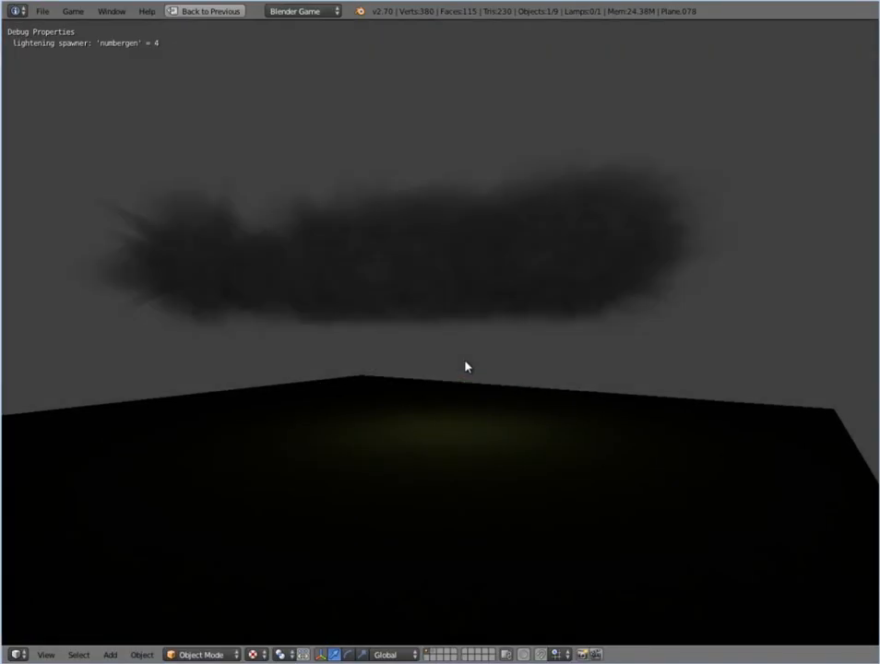
pyautogui.press('Escape')
pyautogui.moveTo(452, 320); pyautogui.dragTo(441, 377, button='middle')
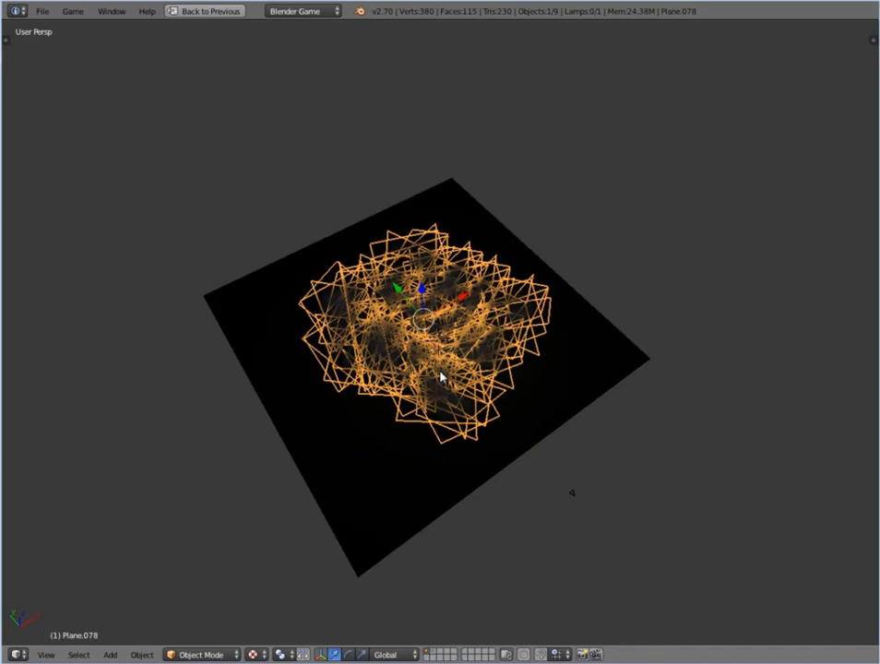
# - Move the cloud mesh along the Y axis until it is clear of the ground plane
pyautogui.moveTo(595, 494); pyautogui.dragTo(672, 391, button='middle')
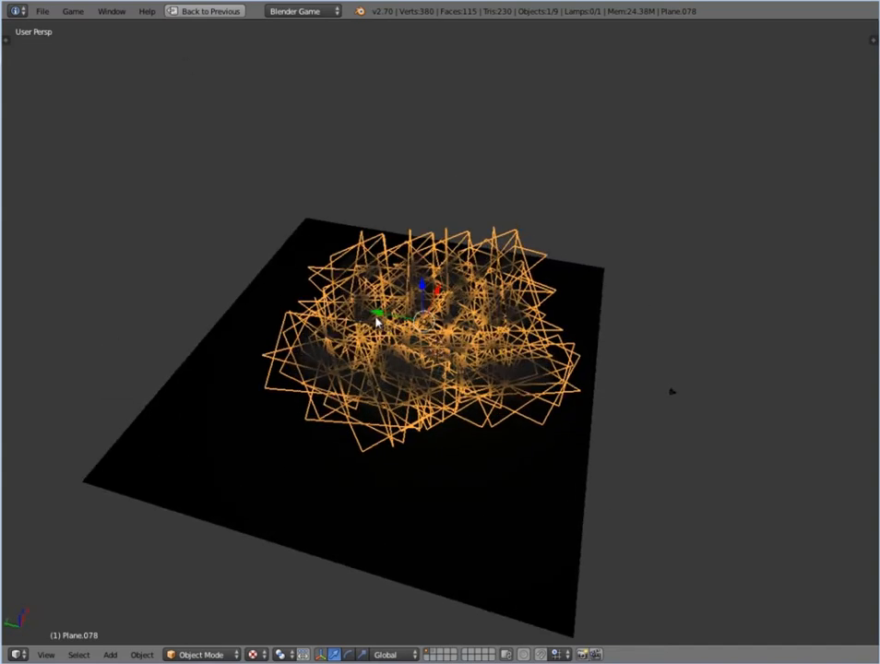
pyautogui.press('g')
pyautogui.press('y')
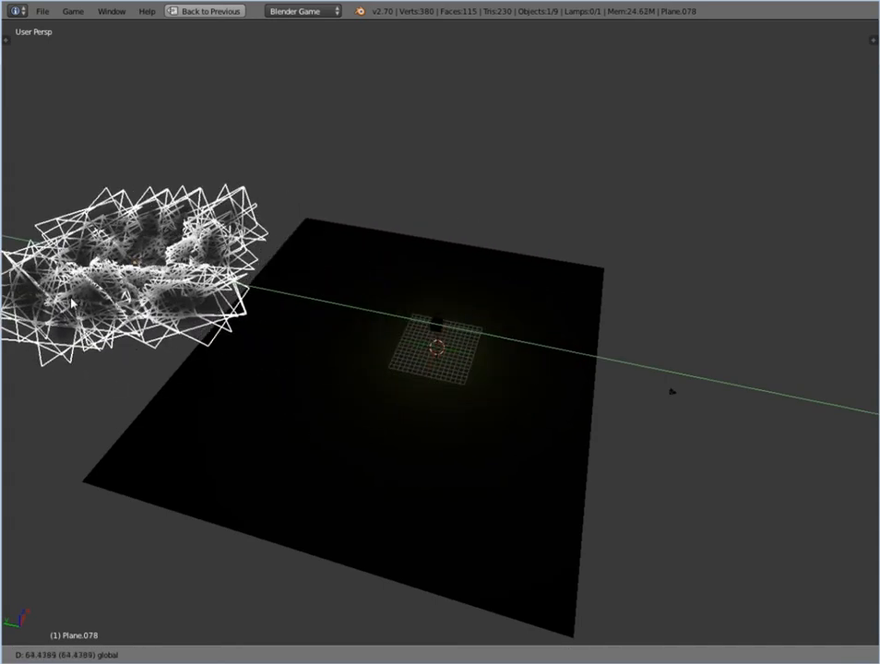
pyautogui.click(34, 297)
# - Select the lightening spawner cube hovering above the grid and view it from several sides
pyautogui.moveTo(499, 444); pyautogui.dragTo(406, 347, button='middle')
pyautogui.scroll(4, 415, 360)
pyautogui.rightClick(488, 440)
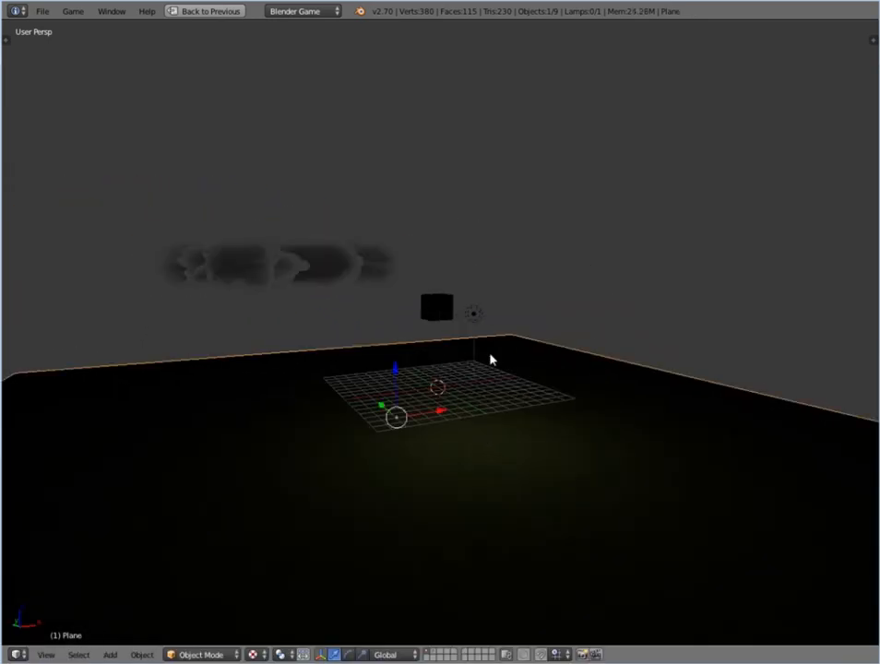
pyautogui.rightClick(474, 314)
pyautogui.scroll(2, 478, 337)
pyautogui.rightClick(457, 295)
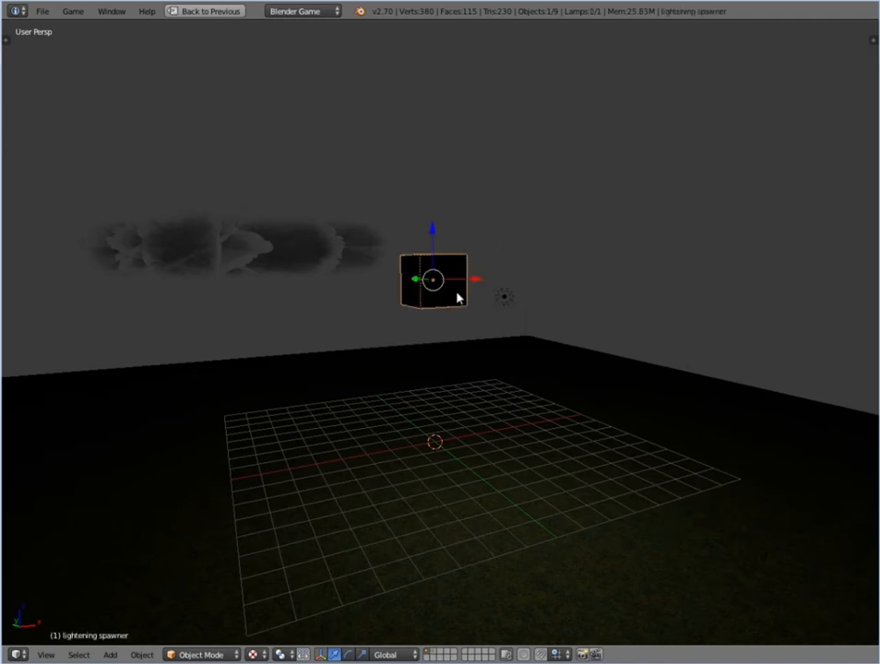
pyautogui.moveTo(472, 329); pyautogui.dragTo(389, 365, button='middle')
pyautogui.scroll(-2, 388, 367)
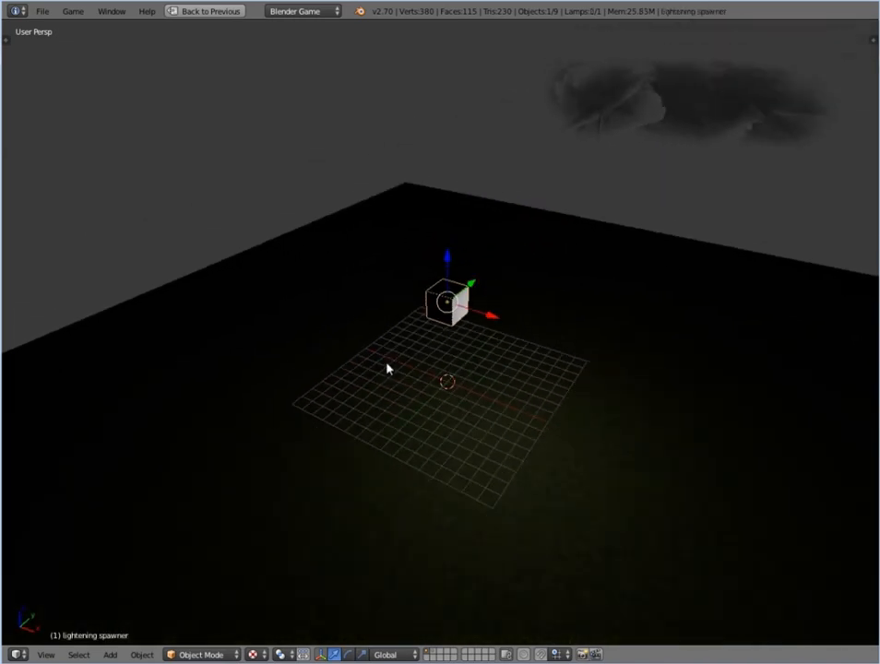
# - Bring back the full Game Logic layout and turn off Invisible in the lightening spawner's physics settings
pyautogui.hotkey('ctrl', 'Up')
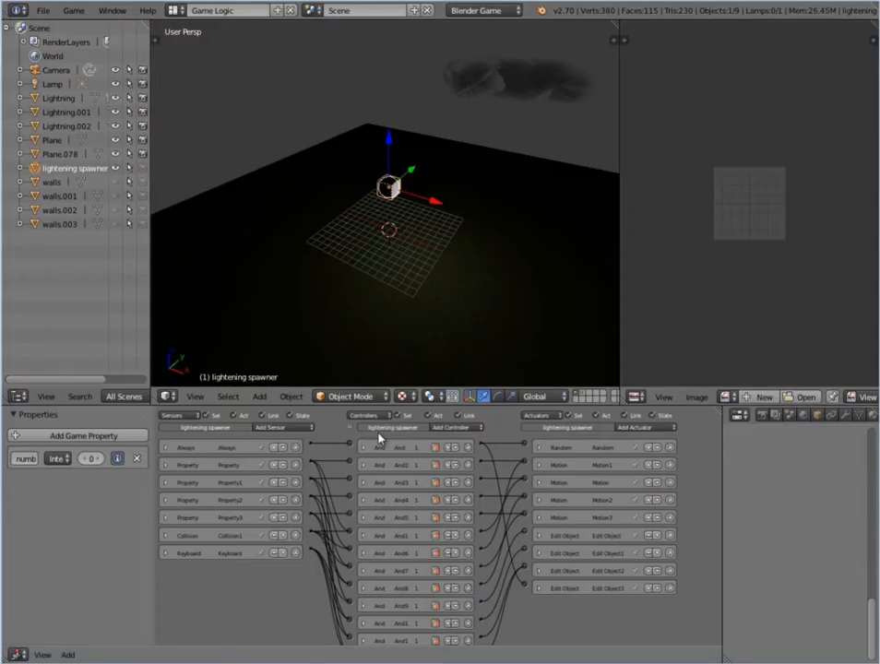
pyautogui.scroll(3, 405, 293)
pyautogui.scroll(-3, 405, 292)
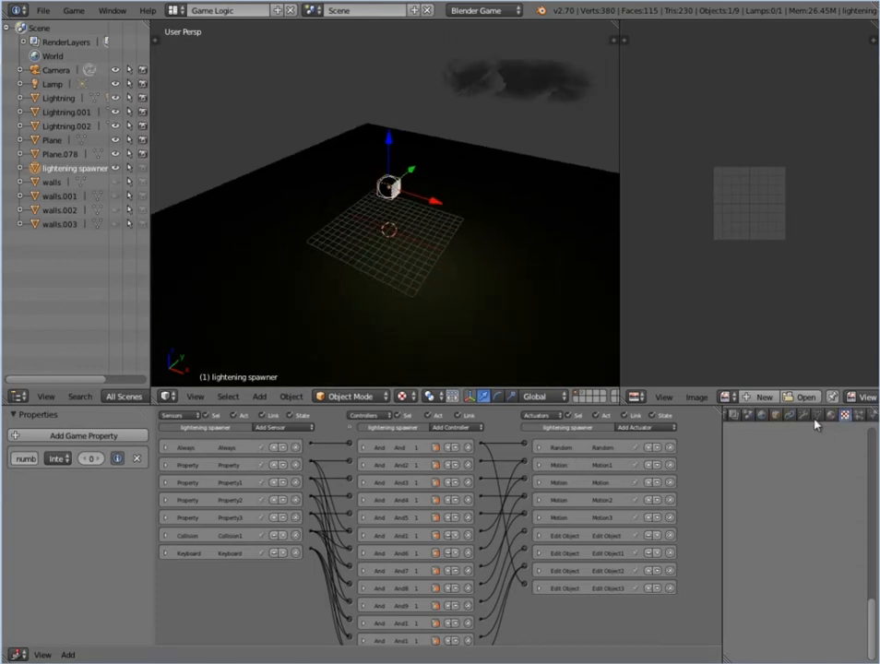
pyautogui.click(859, 416)
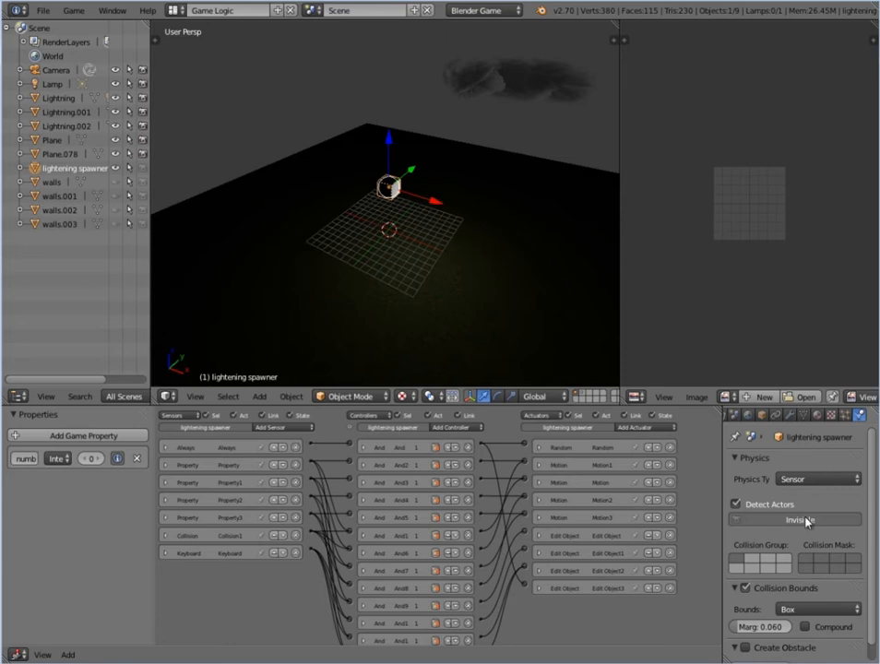
pyautogui.click(752, 520)
# - Run the game preview to watch the spawner cube's random movement, and stop it
pyautogui.press('p')
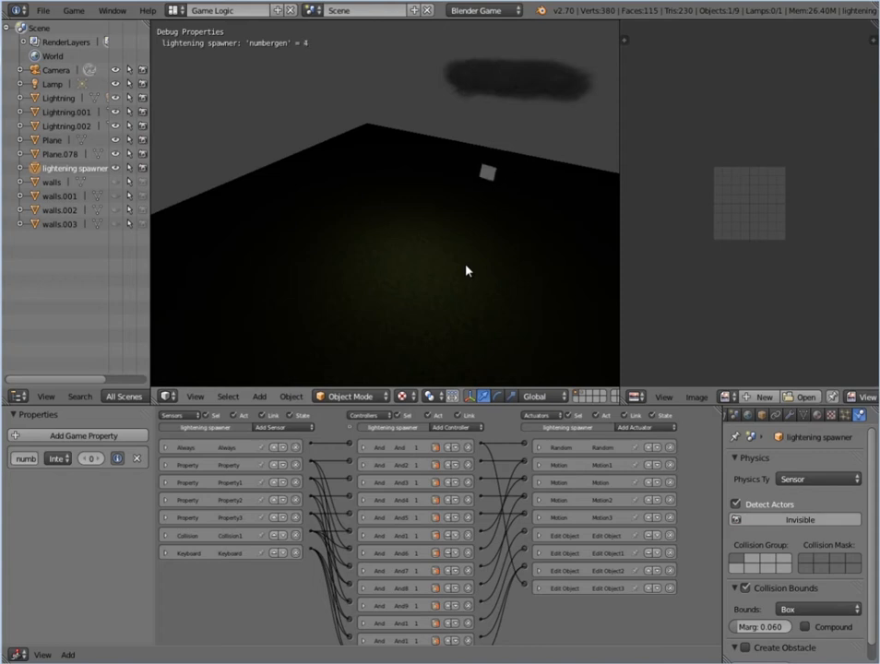
pyautogui.press('Escape')
pyautogui.moveTo(472, 271); pyautogui.dragTo(451, 267, button='middle')
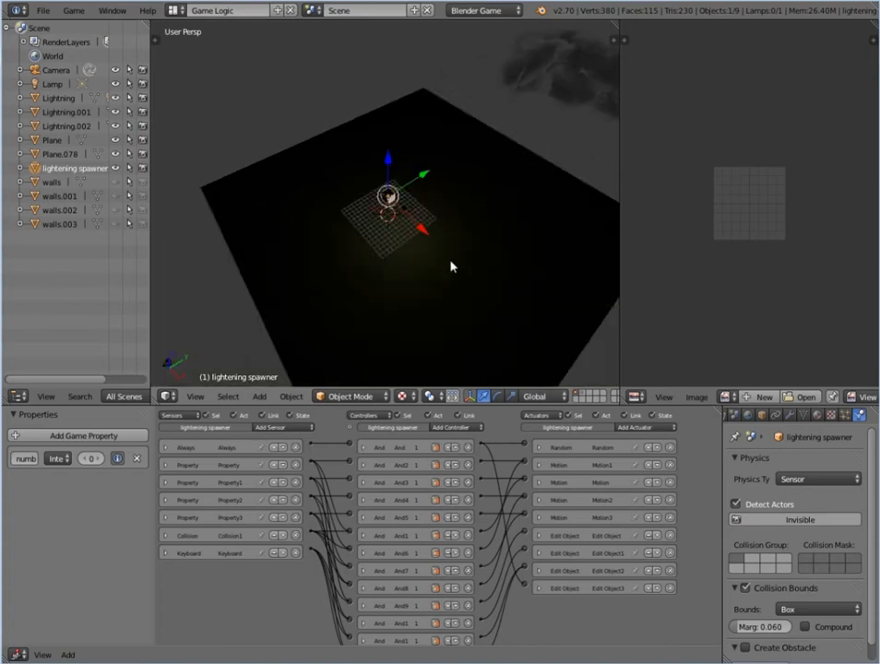
# - Unhide the walls surrounding the spawner and clear the selection
pyautogui.hotkey('alt', 'h')
pyautogui.press('a')
pyautogui.moveTo(428, 257); pyautogui.dragTo(330, 193, button='middle')
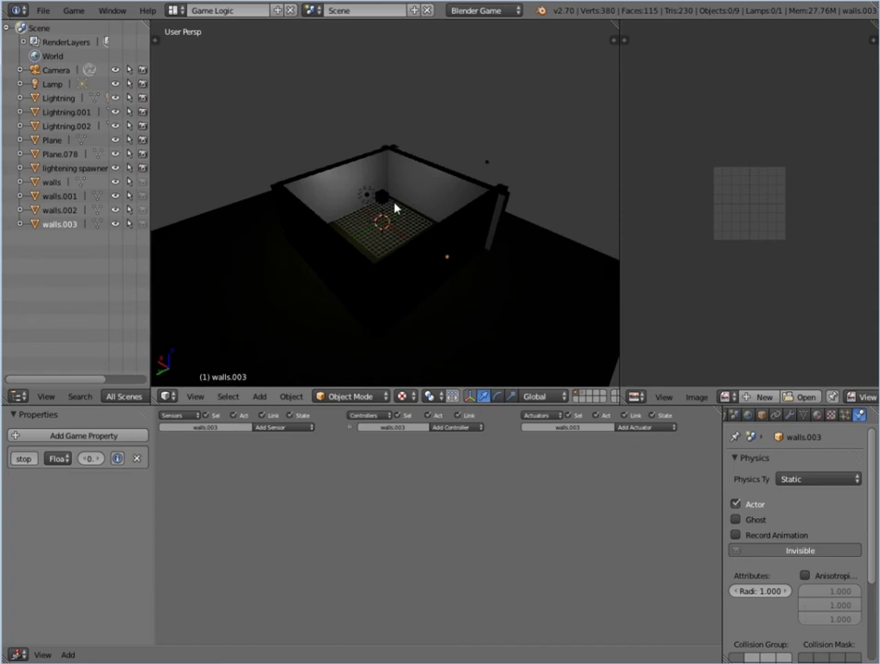
# - Turn off Invisible in the physics settings of each of the four walls
pyautogui.rightClick(442, 251)
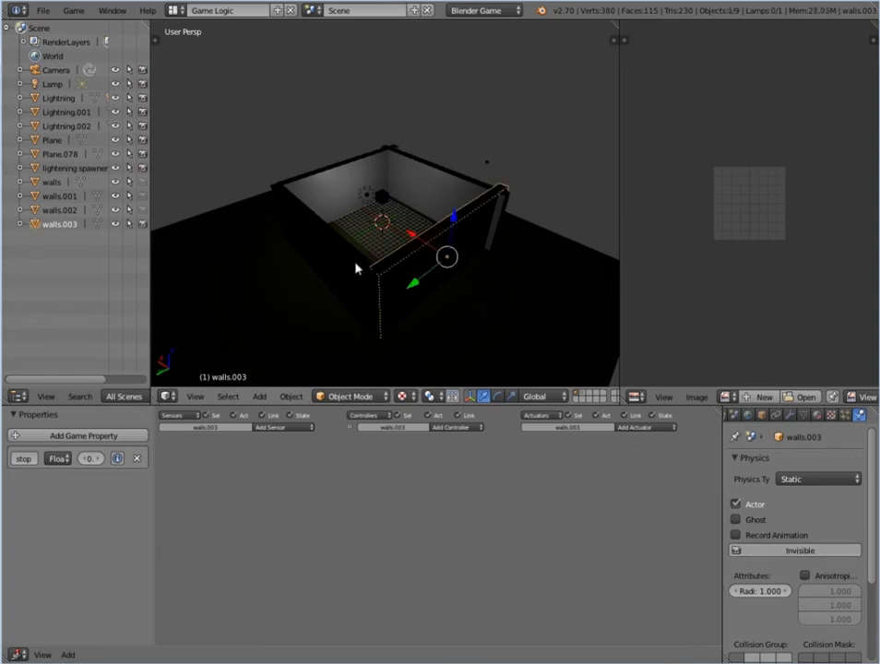
pyautogui.rightClick(354, 263)
pyautogui.rightClick(424, 190)
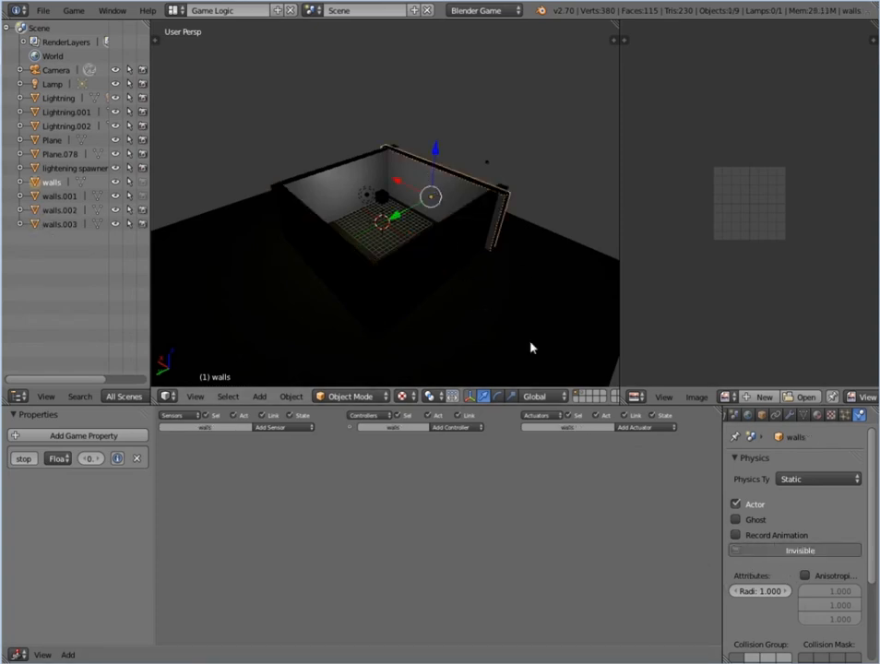
pyautogui.rightClick(381, 224)
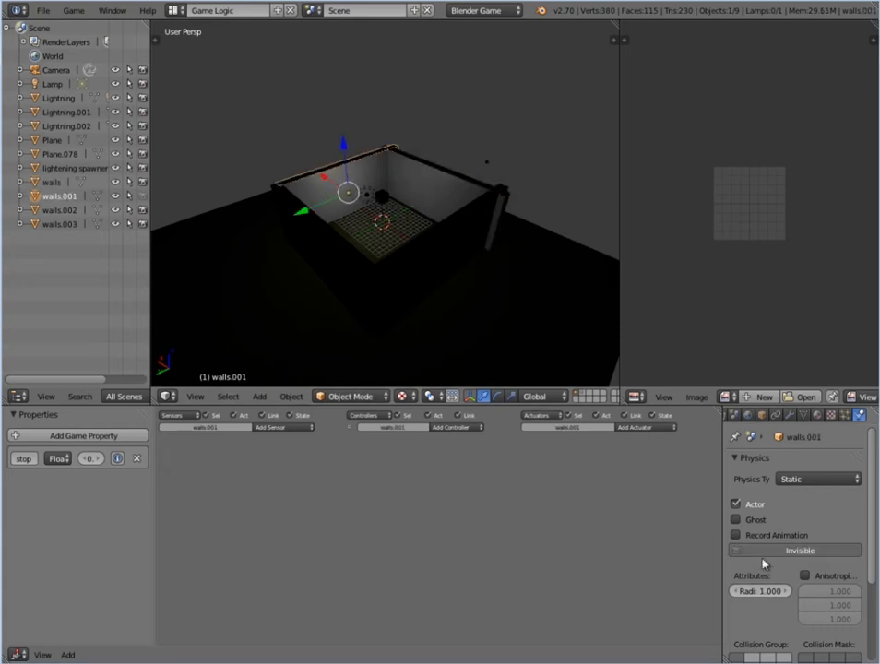
# - Run the game preview to watch the spawner move within the walls, stop it and inspect the enclosure
pyautogui.press('p')
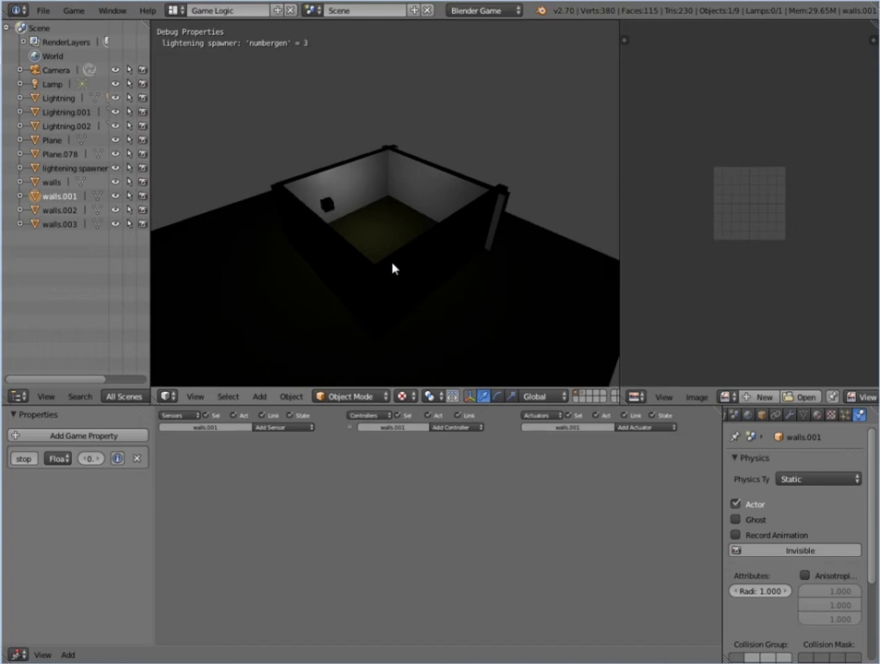
pyautogui.press('Escape')
pyautogui.moveTo(428, 251); pyautogui.dragTo(236, 266, button='middle')
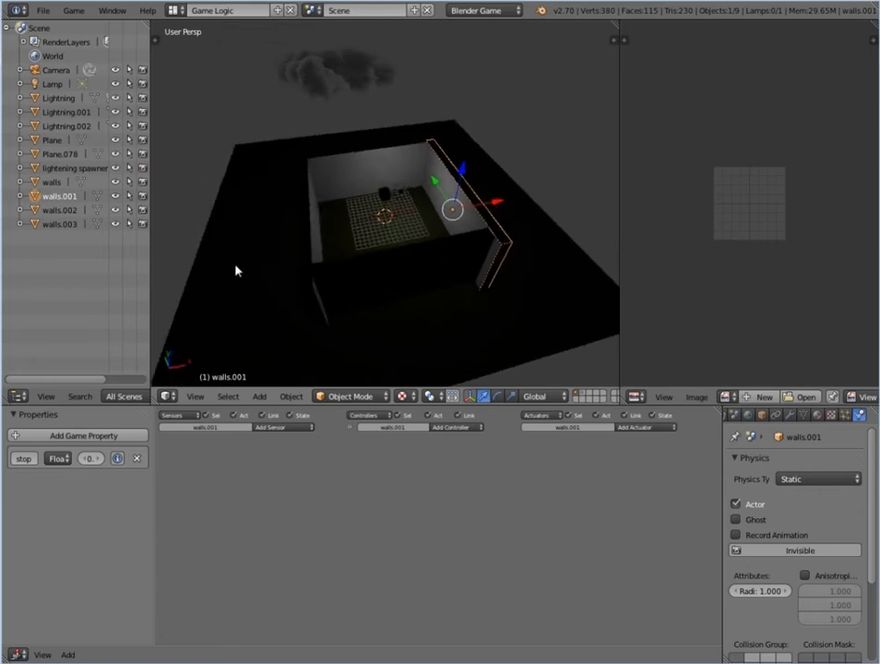
pyautogui.scroll(-3, 238, 264)
pyautogui.scroll(5, 327, 293)
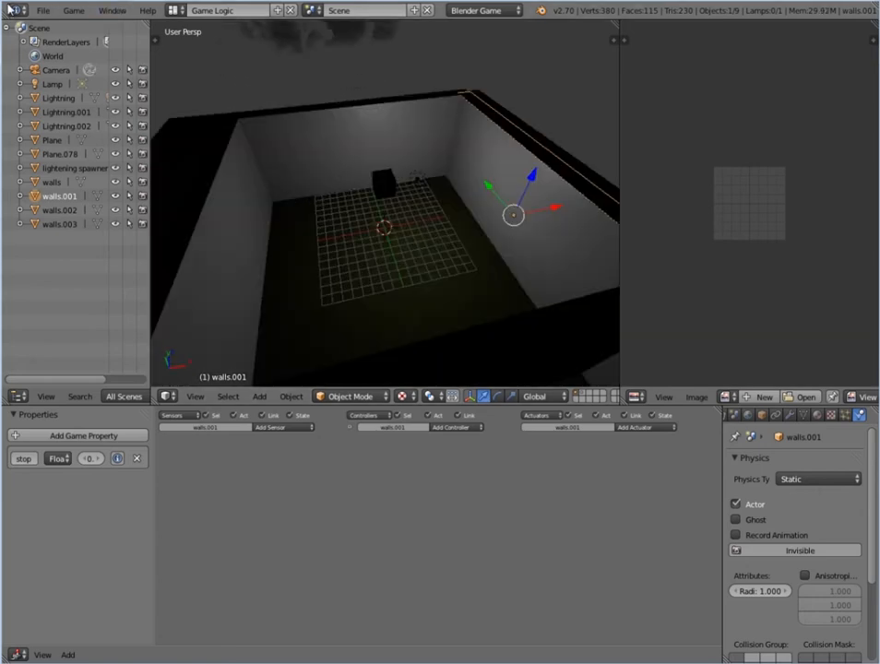
# - Start a new scene by reloading the start-up file
pyautogui.click(42, 10)
pyautogui.click(59, 33)
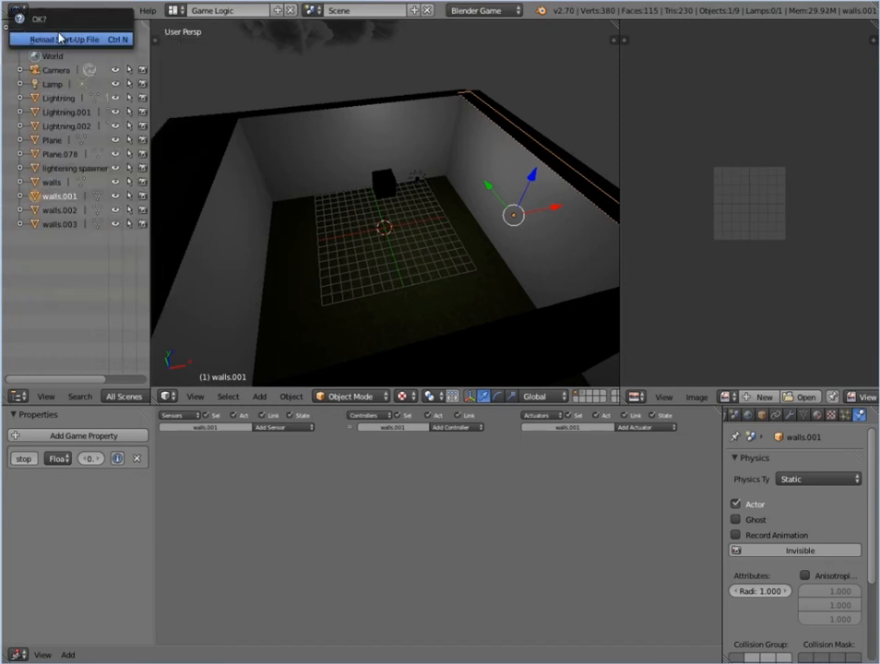
pyautogui.click(60, 39)
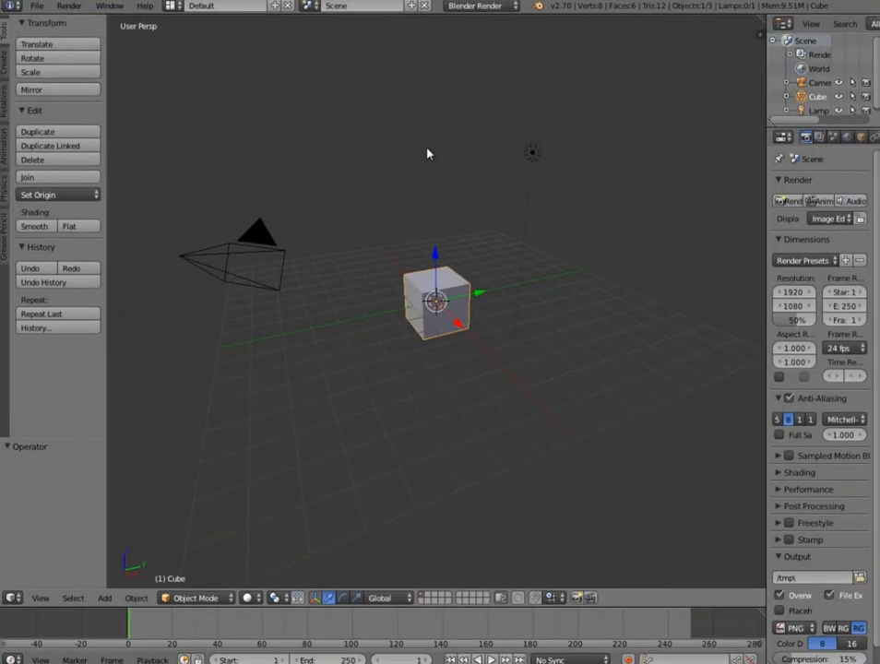
# - Switch the engine to Blender Game and set the shading mode to GLSL
pyautogui.click(469, 7)
pyautogui.click(476, 37)
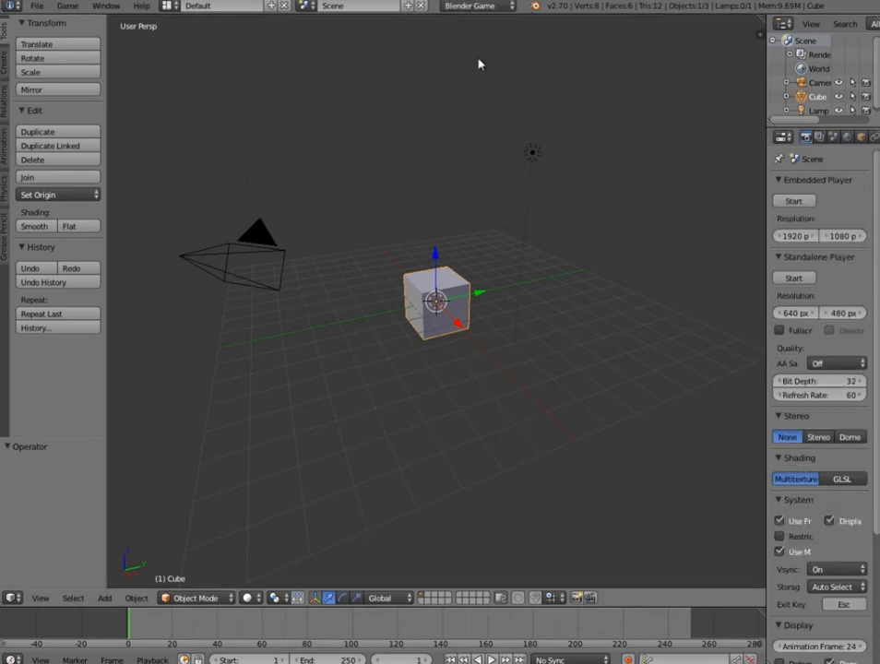
pyautogui.click(839, 479)
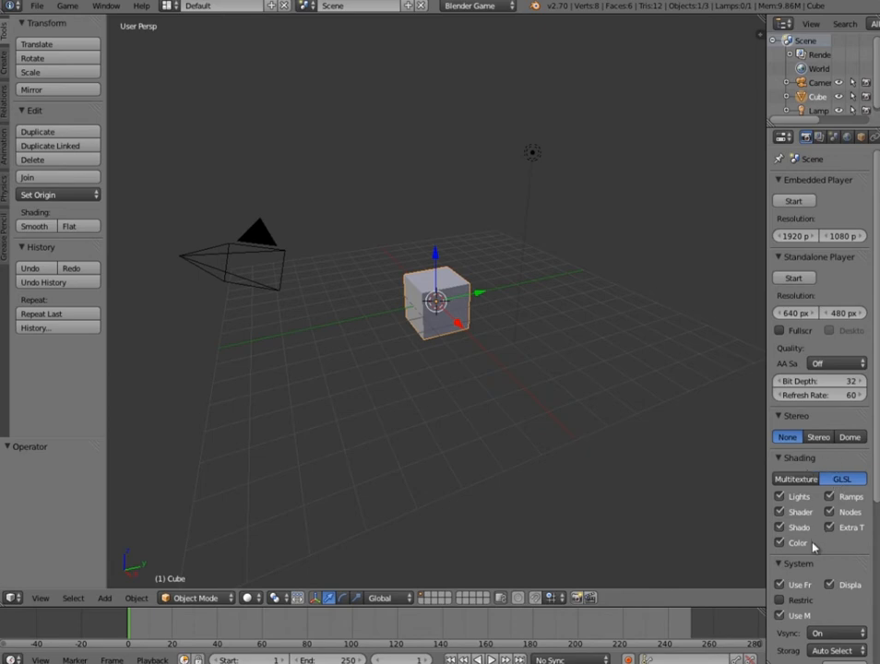
# - Set the game's animation frame rate to 60 and enable Debug Properties
pyautogui.scroll(-3, 813, 547)
pyautogui.click(805, 595)
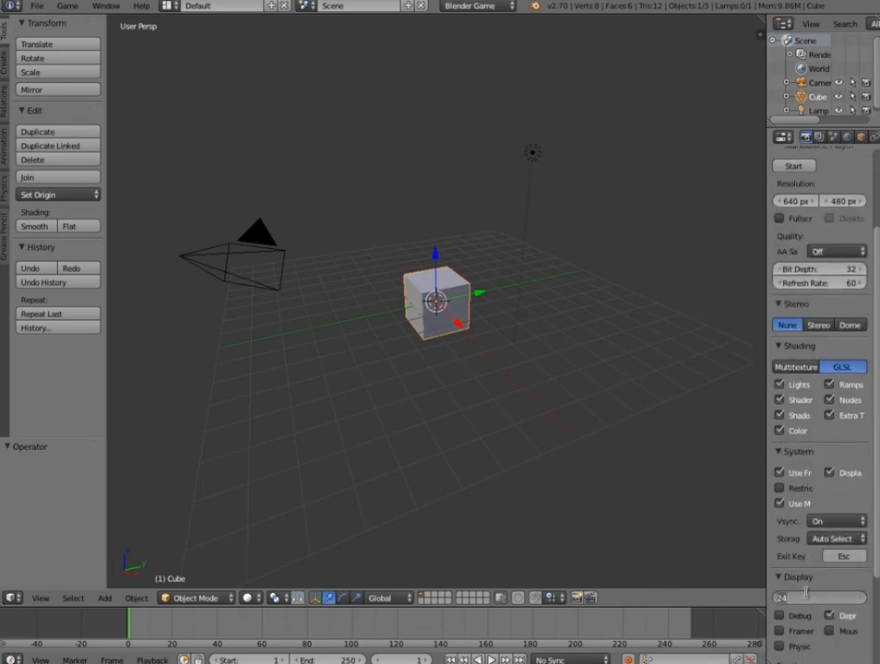
pyautogui.press('Return')
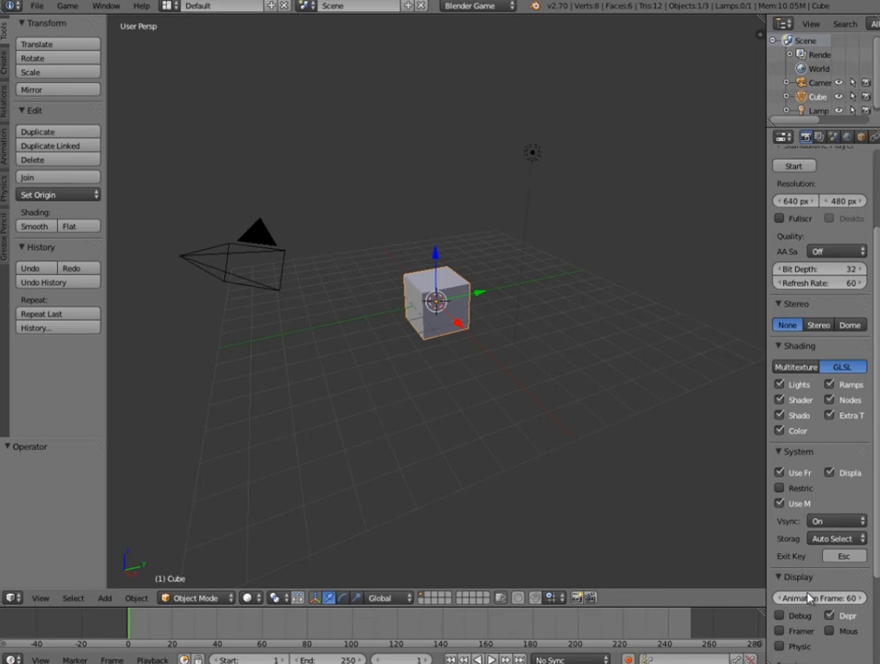
# - Widen the properties editor and rename the default cube as "lightning spawner"
pyautogui.moveTo(767, 223); pyautogui.dragTo(748, 223)
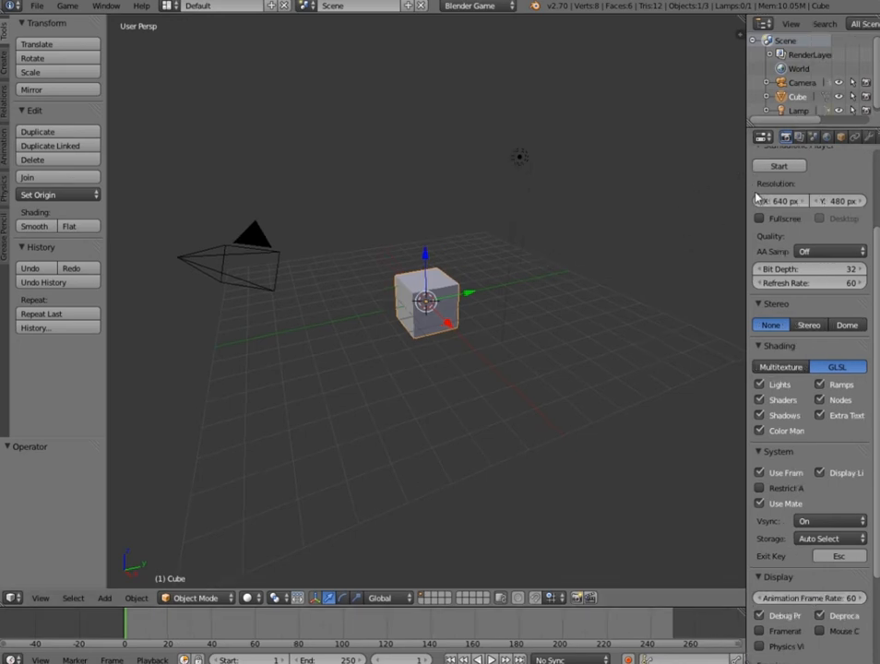
pyautogui.moveTo(745, 192); pyautogui.dragTo(648, 192)
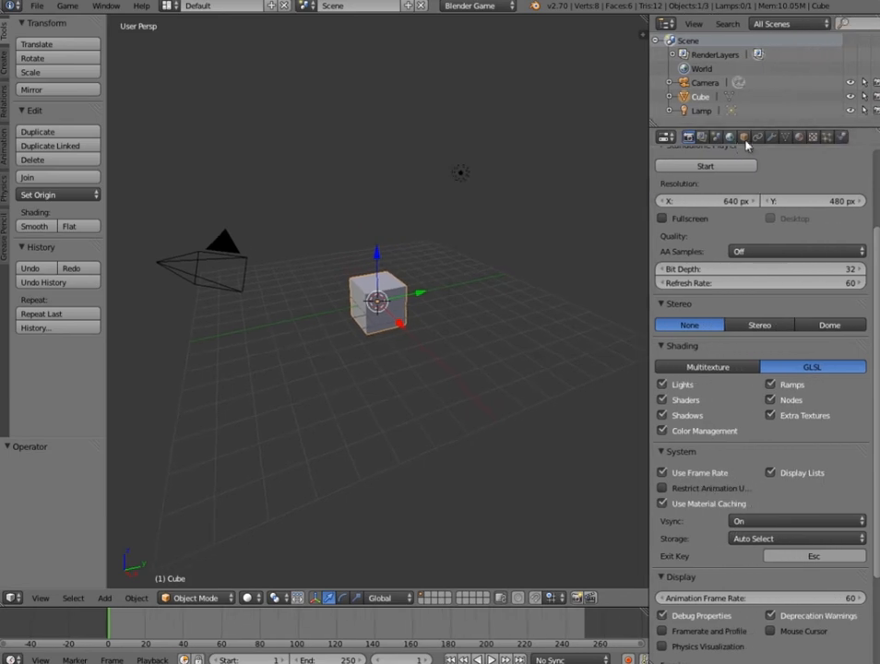
pyautogui.click(743, 137)
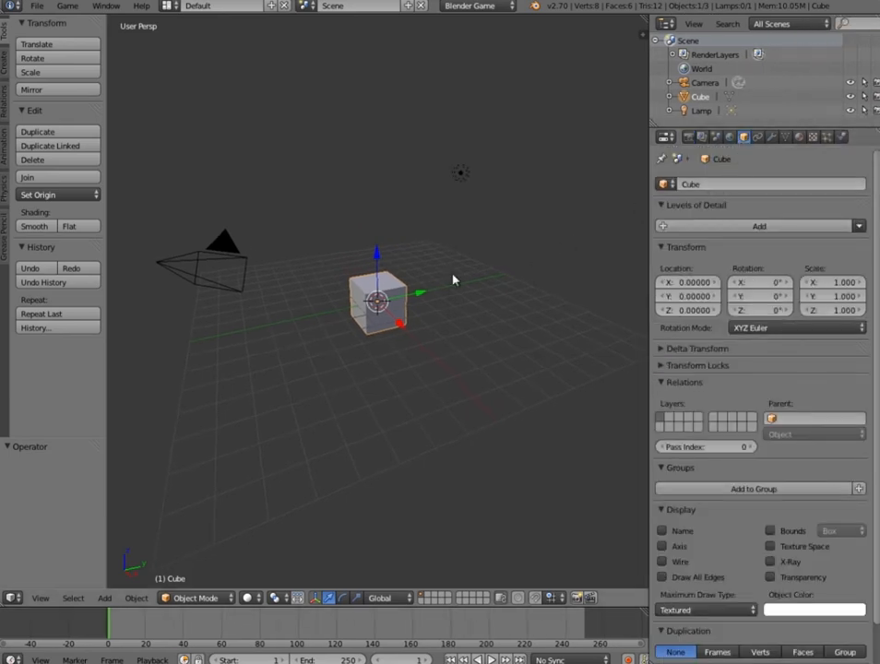
pyautogui.click(704, 184)
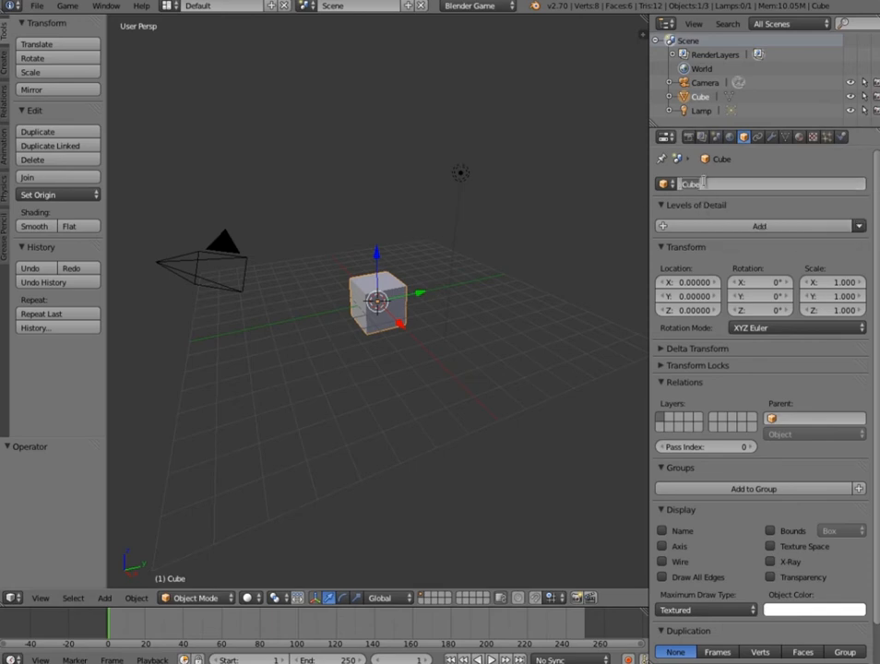
pyautogui.write('I')
pyautogui.write('ightning spawner')
pyautogui.press('Return')
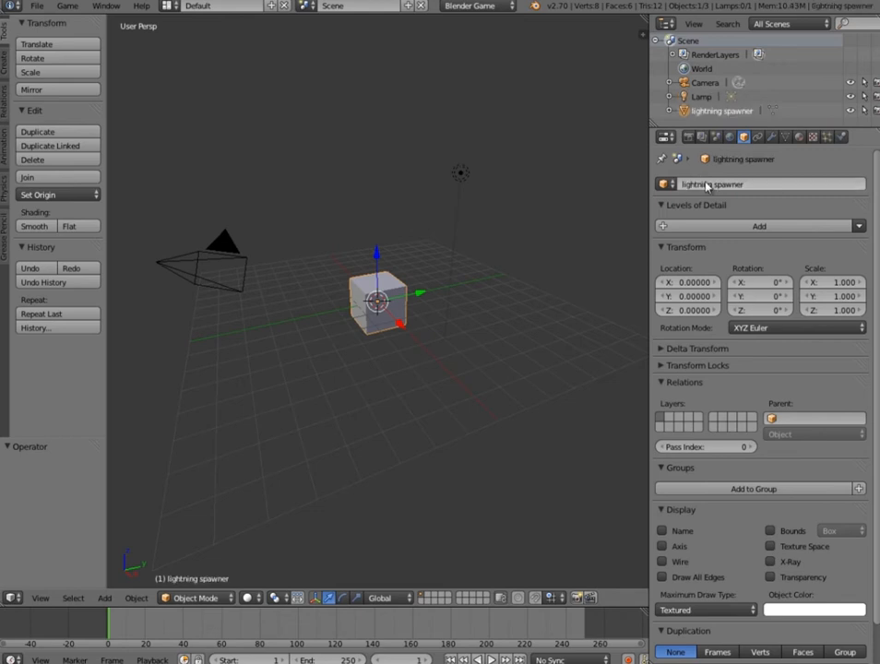
# - Raise the lightning spawner cube about 4.55 units along the Z axis and open its physics settings
pyautogui.moveTo(381, 257); pyautogui.dragTo(381, 171)
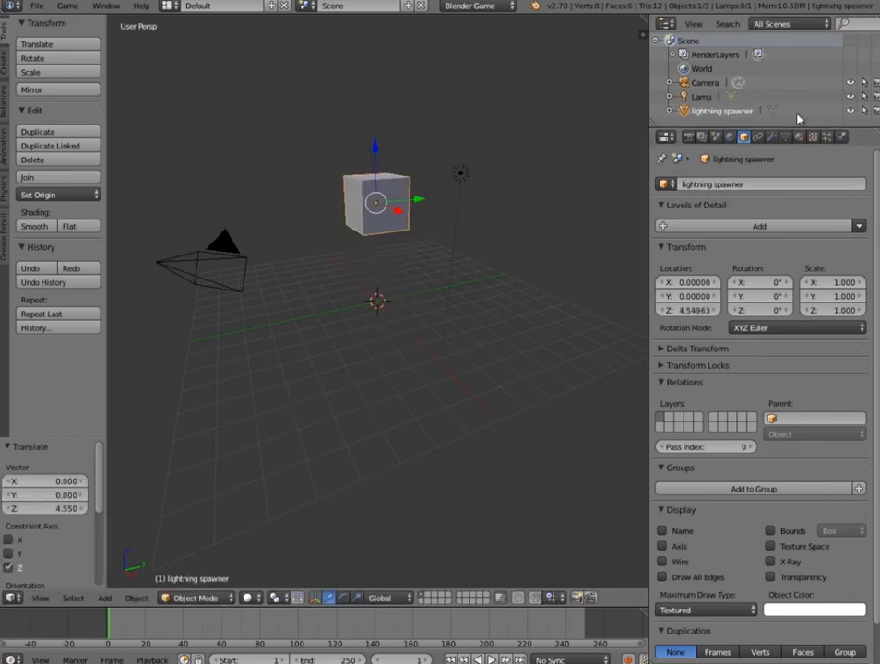
pyautogui.click(840, 137)
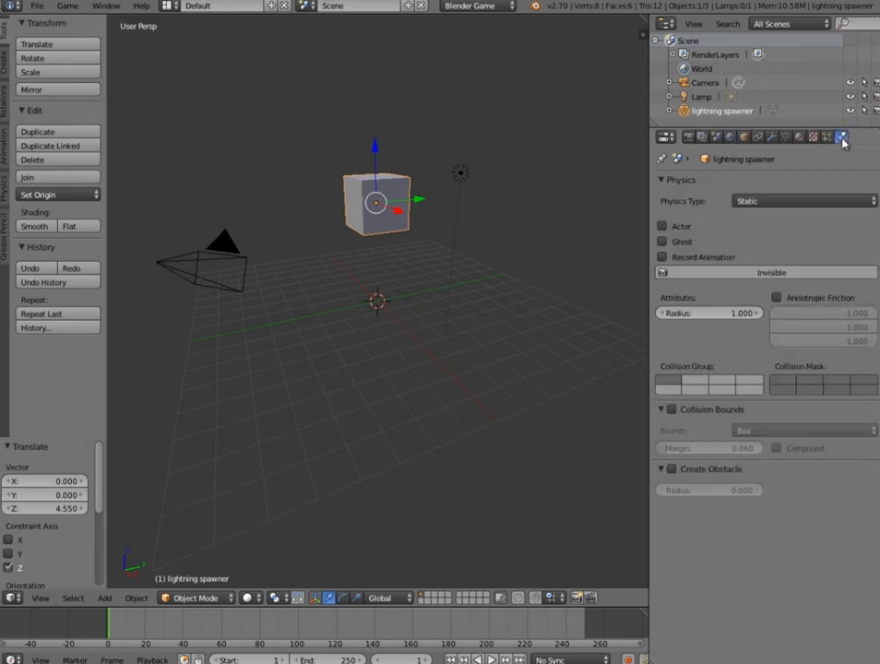
# - Set the lightning spawner's physics type to Sensor, with Detect Actors and box Collision Bounds enabled
pyautogui.click(764, 202)
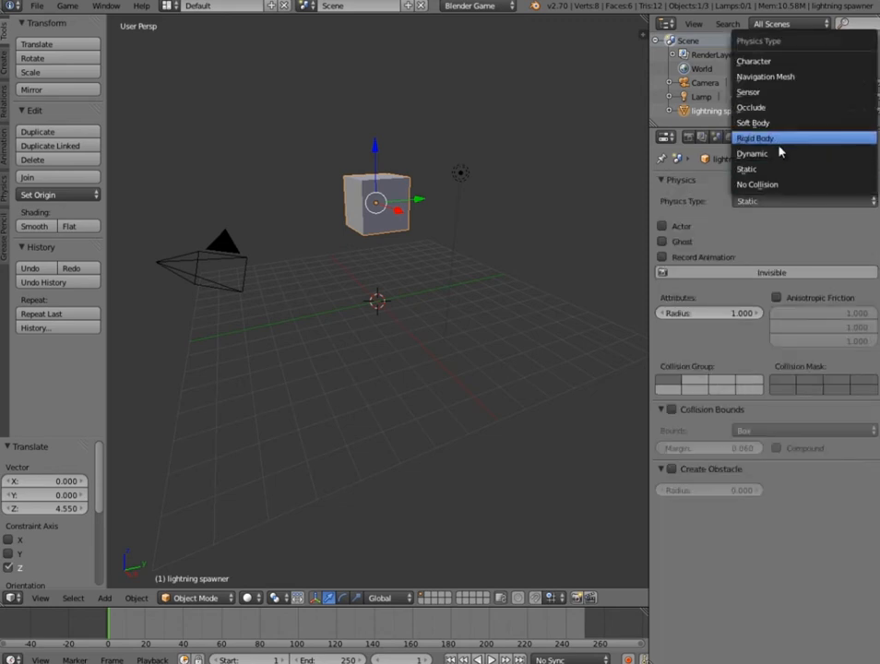
pyautogui.click(733, 92)
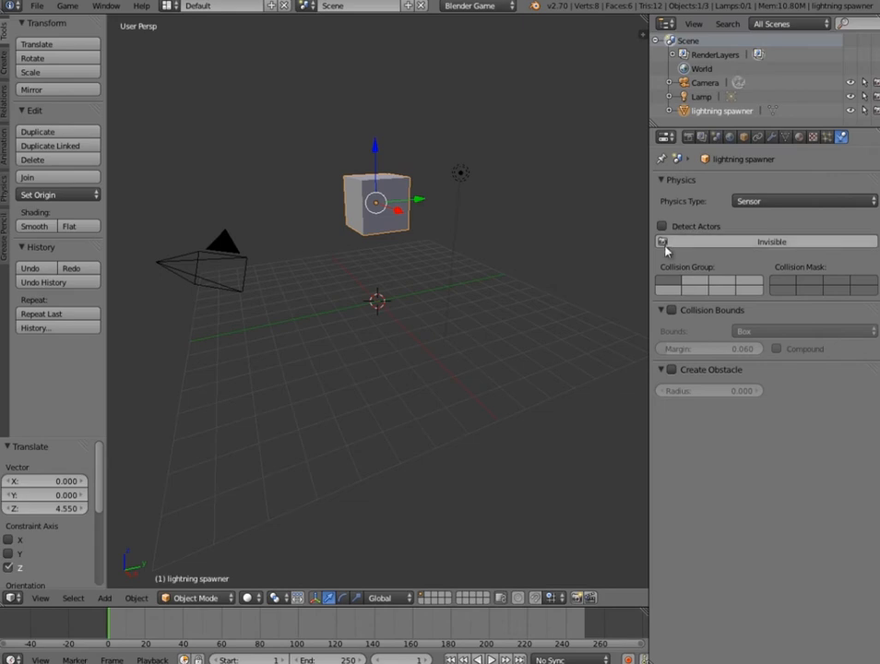
pyautogui.click(663, 227)
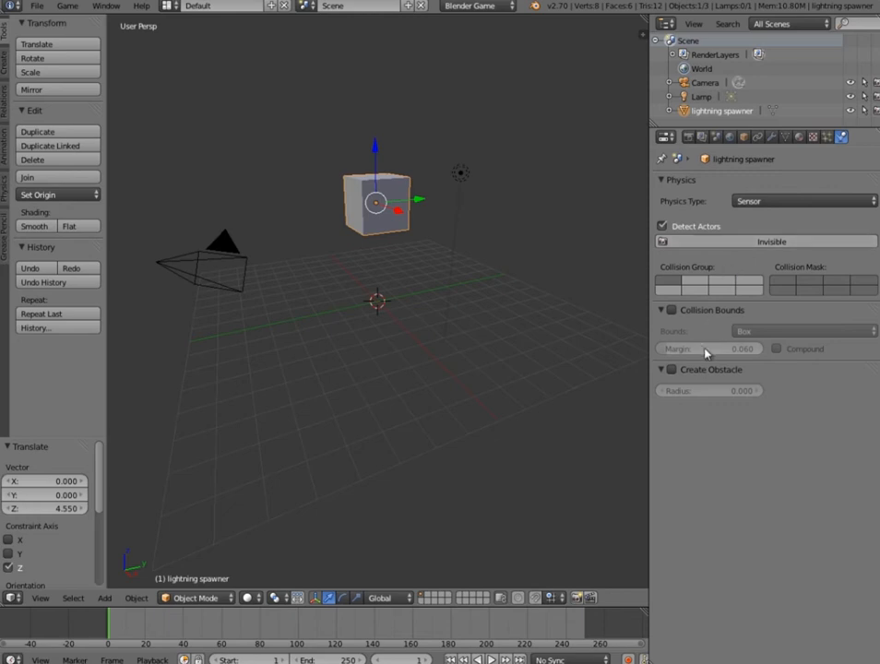
pyautogui.click(673, 310)
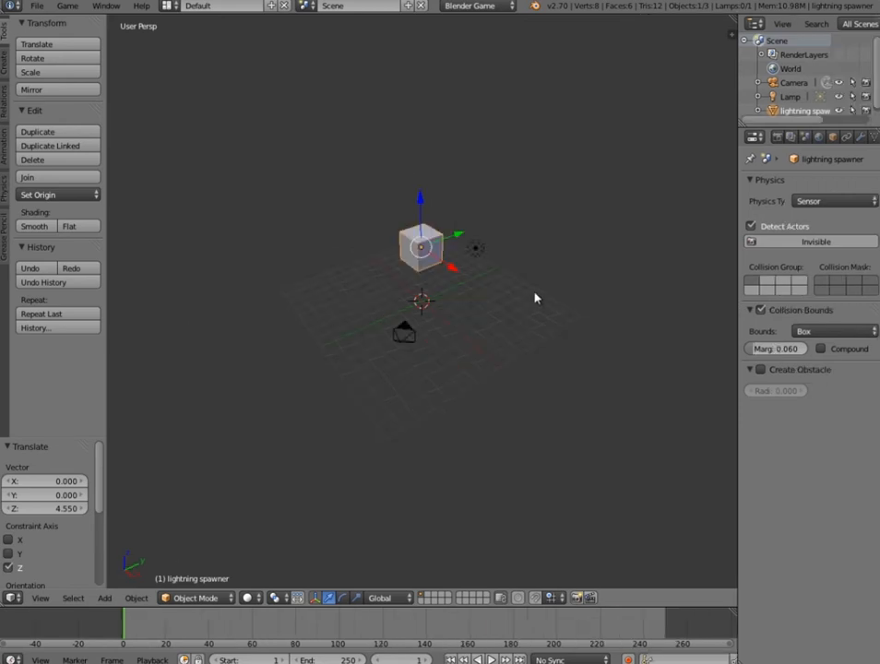
# - Switch to the Game Logic screen layout and set the 3D viewport shading to Texture
pyautogui.moveTo(534, 299); pyautogui.dragTo(506, 290, button='middle')
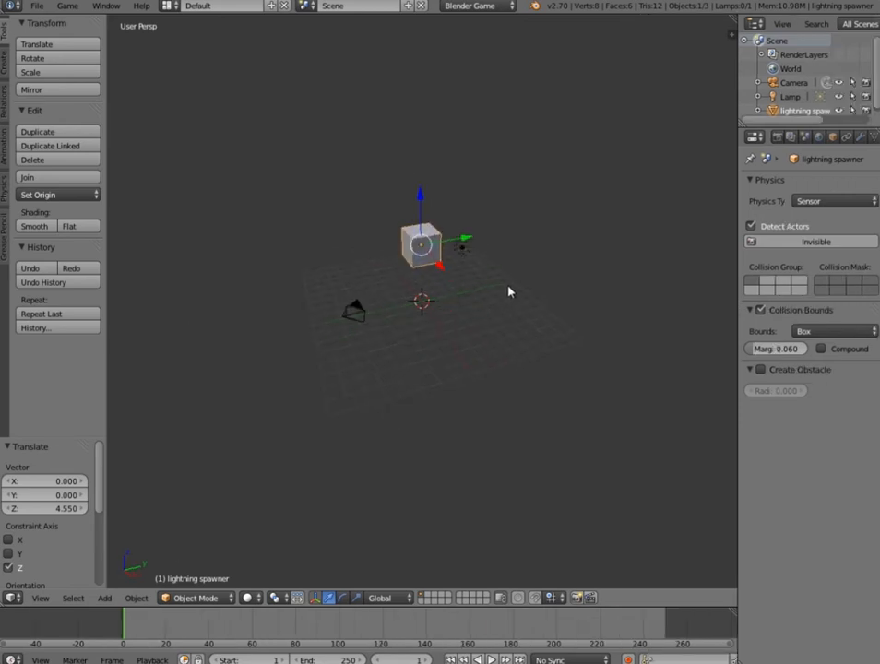
pyautogui.click(168, 6)
pyautogui.click(201, 83)
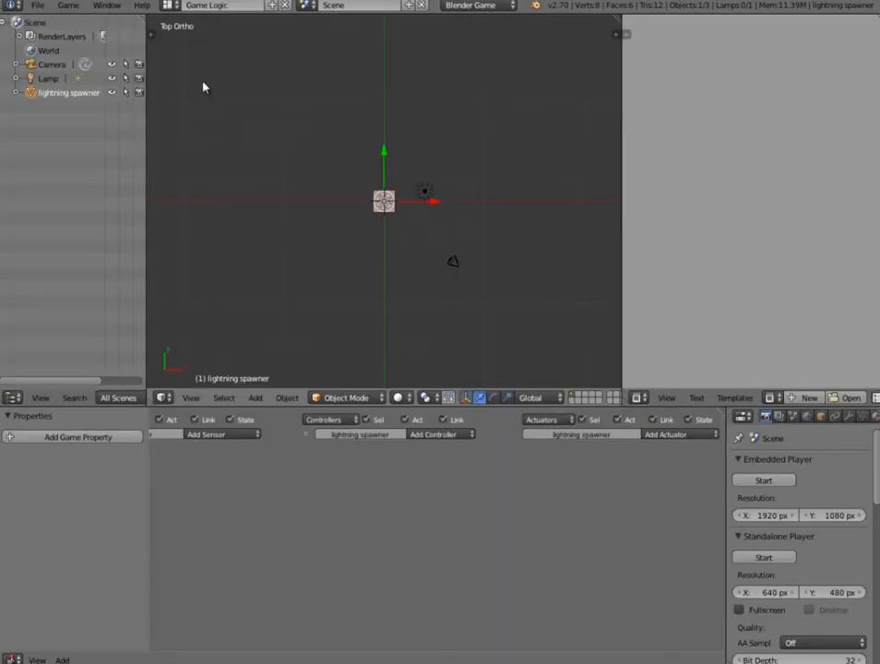
pyautogui.click(398, 398)
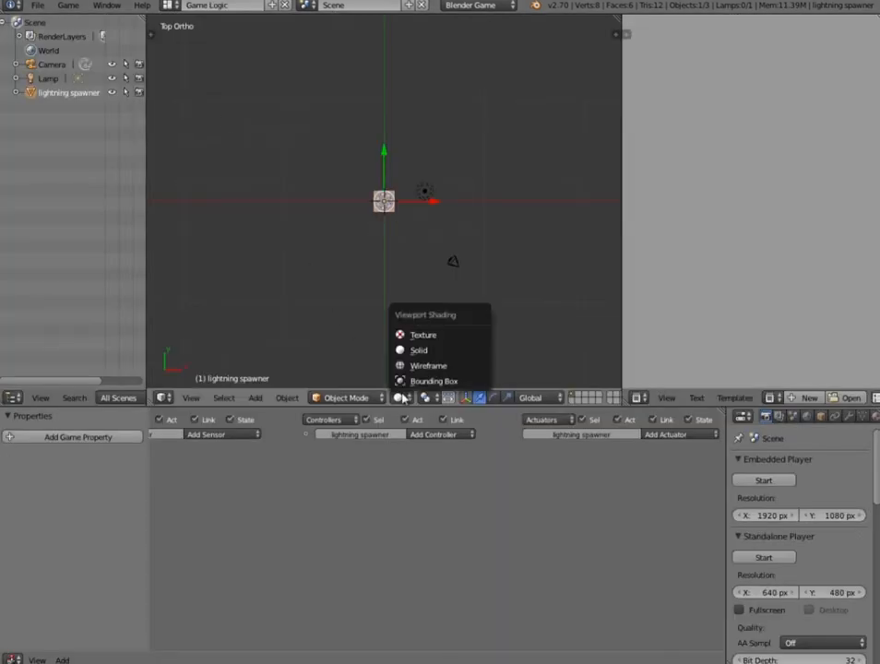
pyautogui.click(397, 336)
pyautogui.moveTo(478, 211); pyautogui.dragTo(415, 168, button='middle')
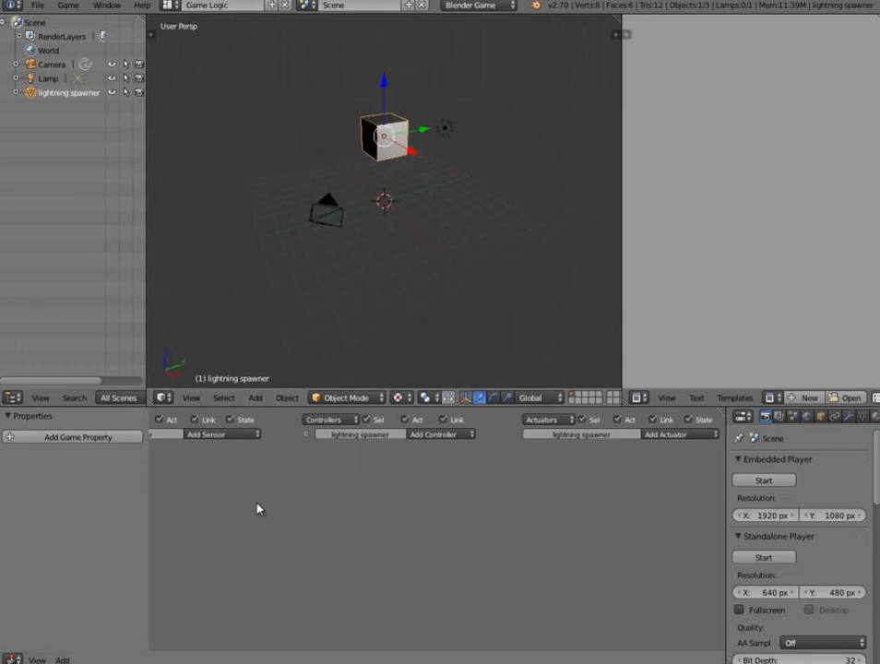
# - Add an Always sensor and a Random actuator to the lightning spawner and link them through an And controller
pyautogui.moveTo(258, 468); pyautogui.dragTo(454, 517, button='middle')
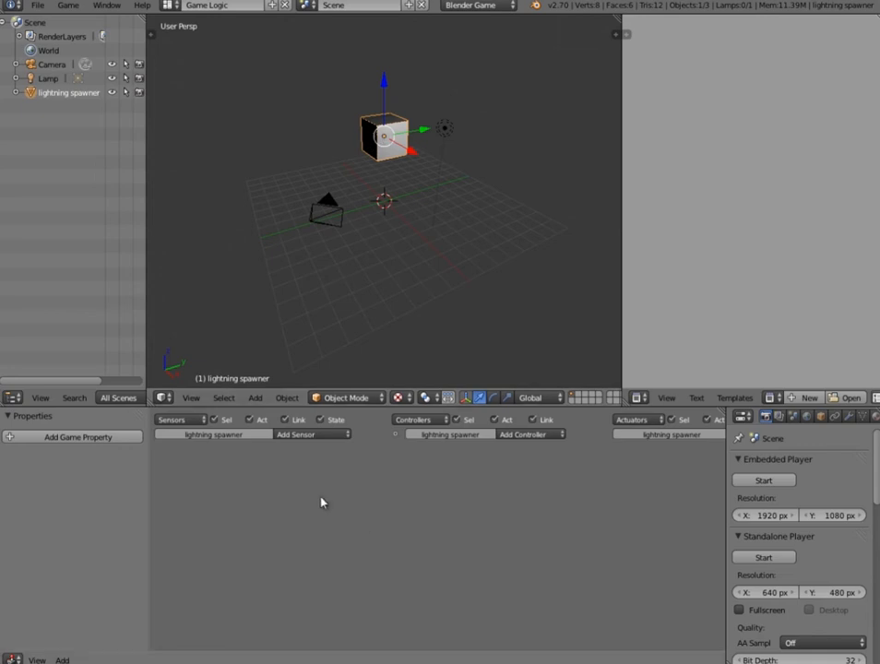
pyautogui.click(305, 436)
pyautogui.click(313, 461)
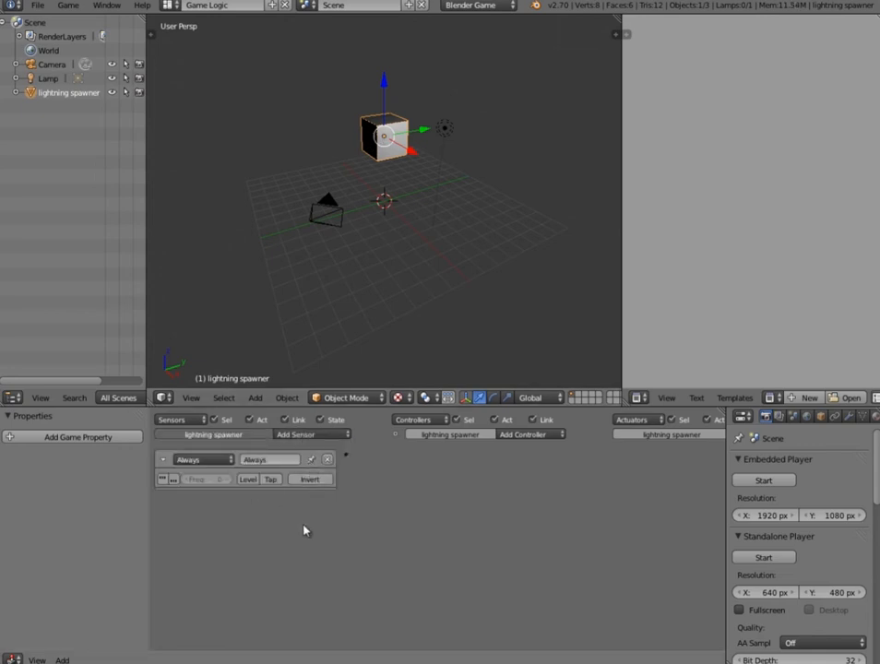
pyautogui.moveTo(545, 522); pyautogui.dragTo(339, 522, button='middle')
pyautogui.click(664, 435)
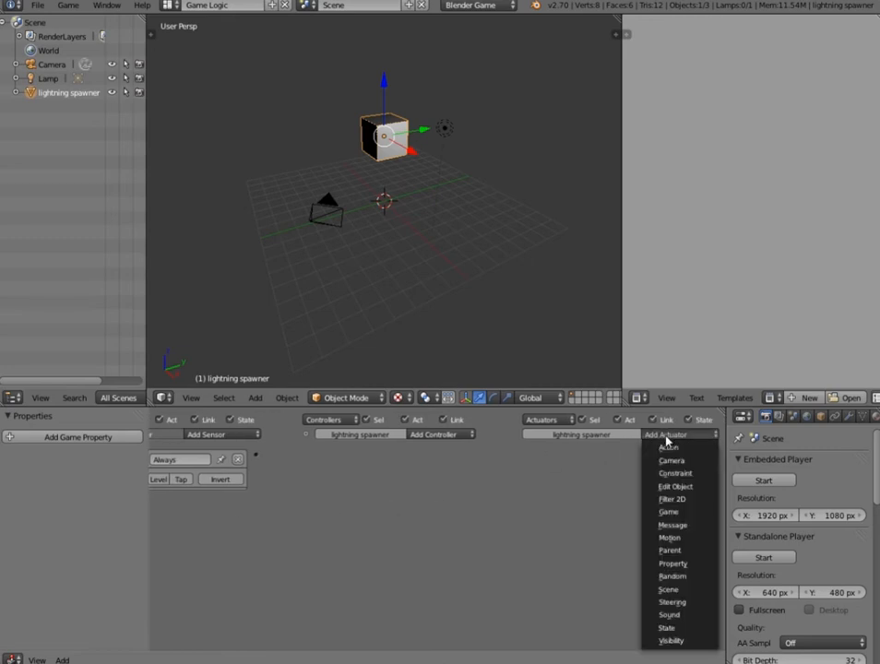
pyautogui.click(673, 576)
pyautogui.moveTo(257, 455); pyautogui.dragTo(526, 454)
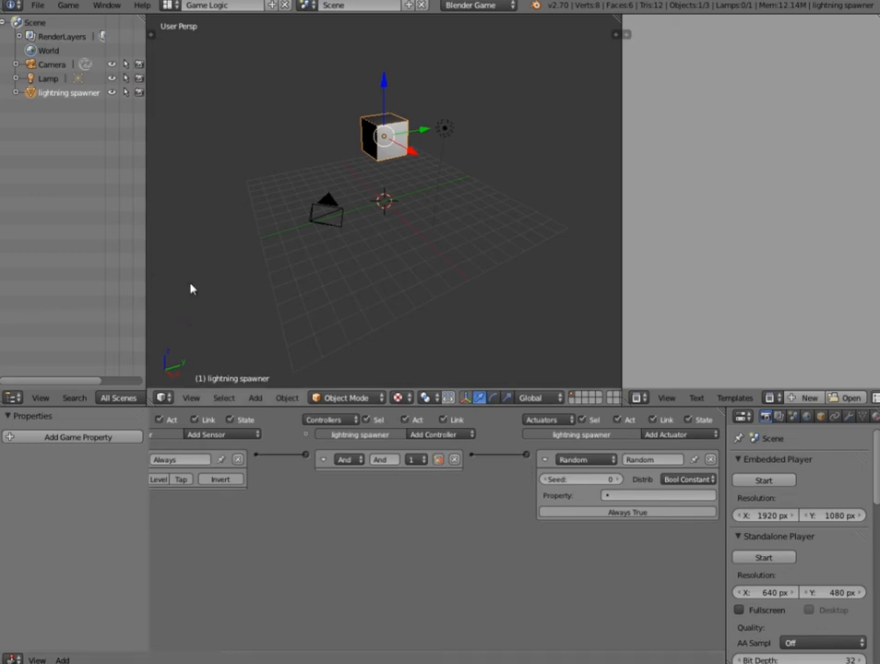
# - Add a game property named "numbergen" to the lightning spawner, widen the properties region and set the property's type to Integer
pyautogui.click(83, 439)
pyautogui.click(20, 460)
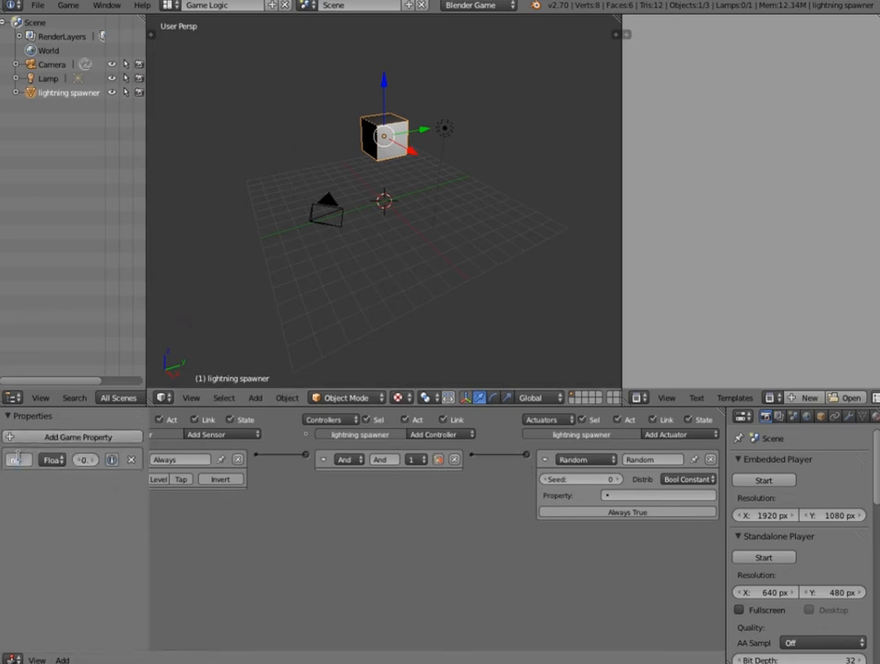
pyautogui.press('Return')
pyautogui.moveTo(150, 506); pyautogui.dragTo(281, 527)
pyautogui.click(54, 459)
pyautogui.click(54, 460)
pyautogui.press('Return')
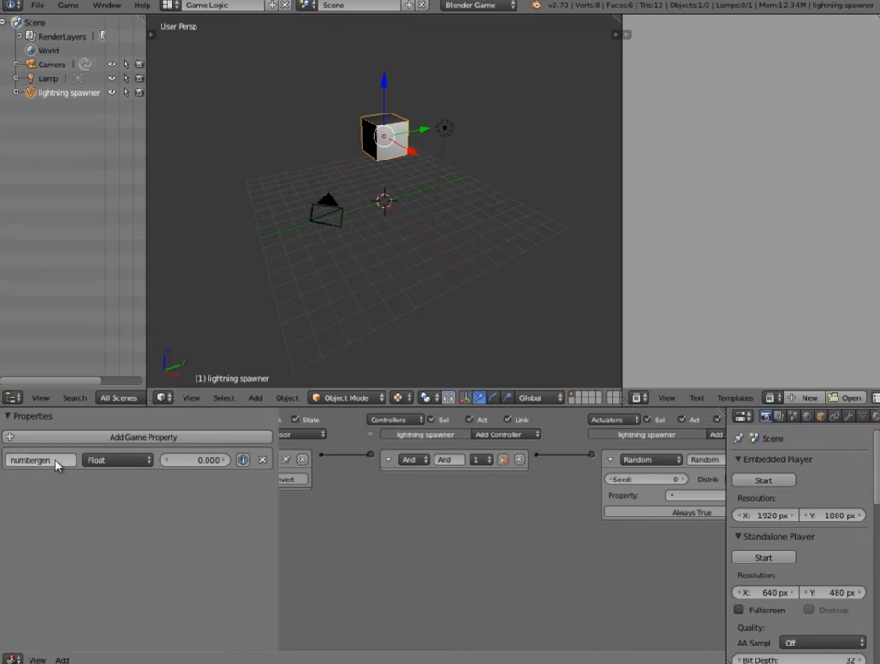
pyautogui.click(147, 460)
pyautogui.click(121, 431)
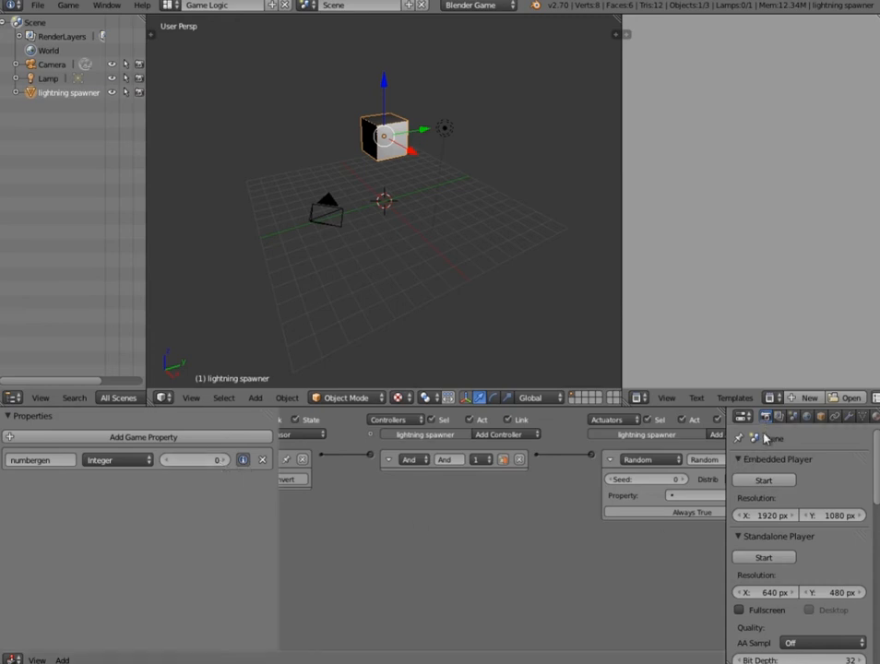
# - Enable Debug Properties in the display settings and run the game briefly to check the numbergen read-out
pyautogui.scroll(-12, 764, 498)
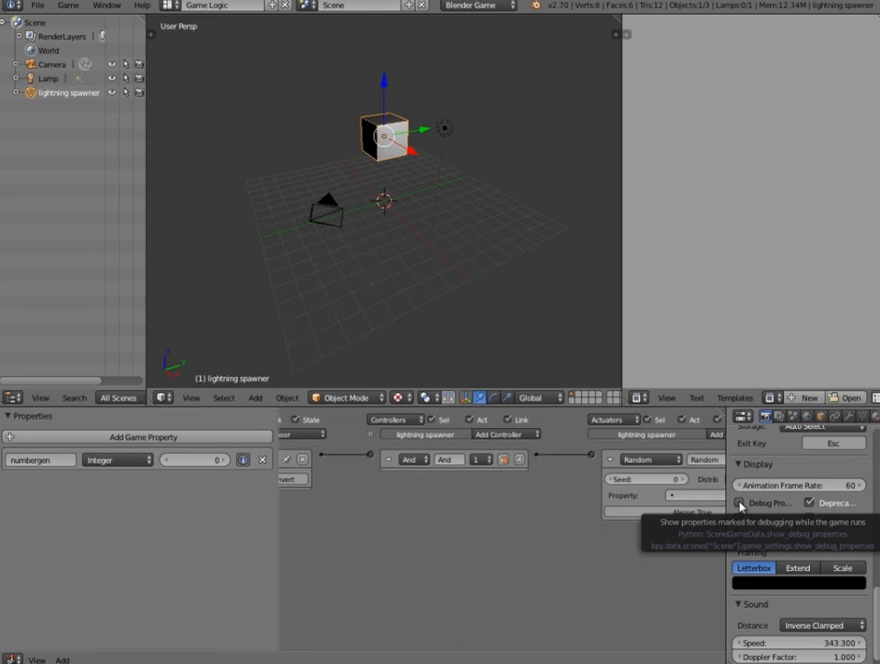
pyautogui.click(740, 503)
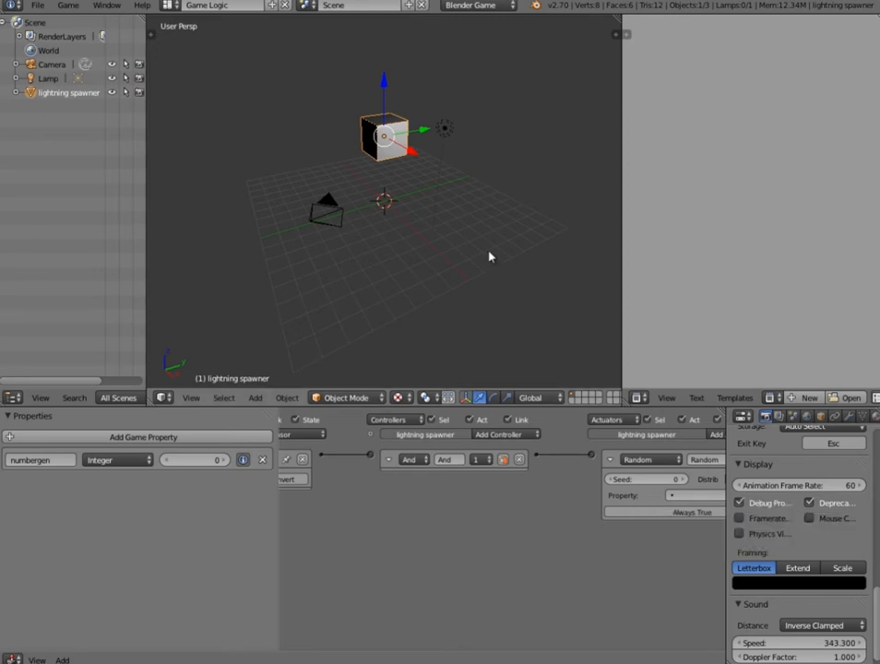
pyautogui.press('p')
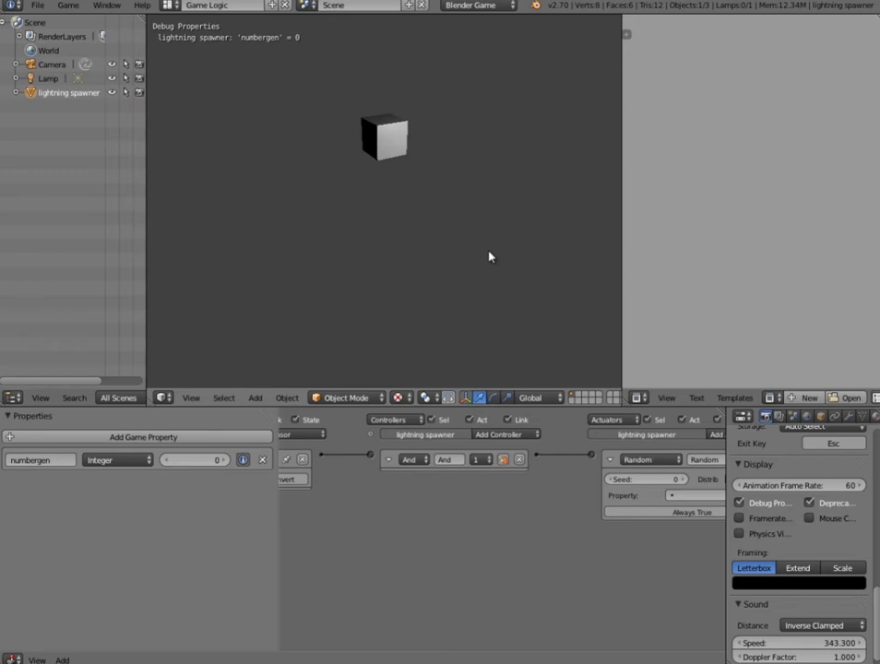
pyautogui.press('Escape')
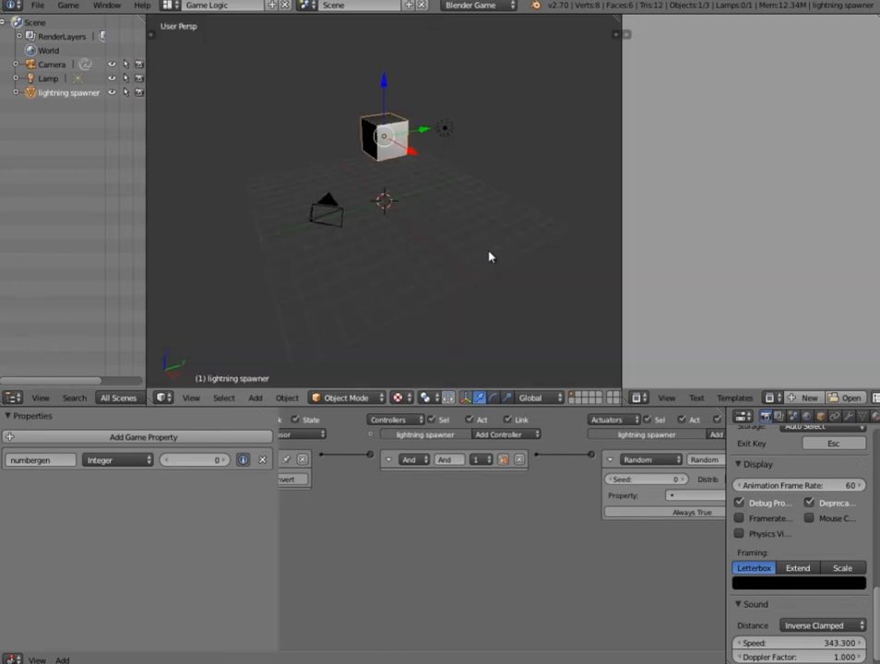
# - Turn on true-level pulsing for the Always sensor with a frequency of 10
pyautogui.moveTo(328, 517); pyautogui.dragTo(525, 537, button='middle')
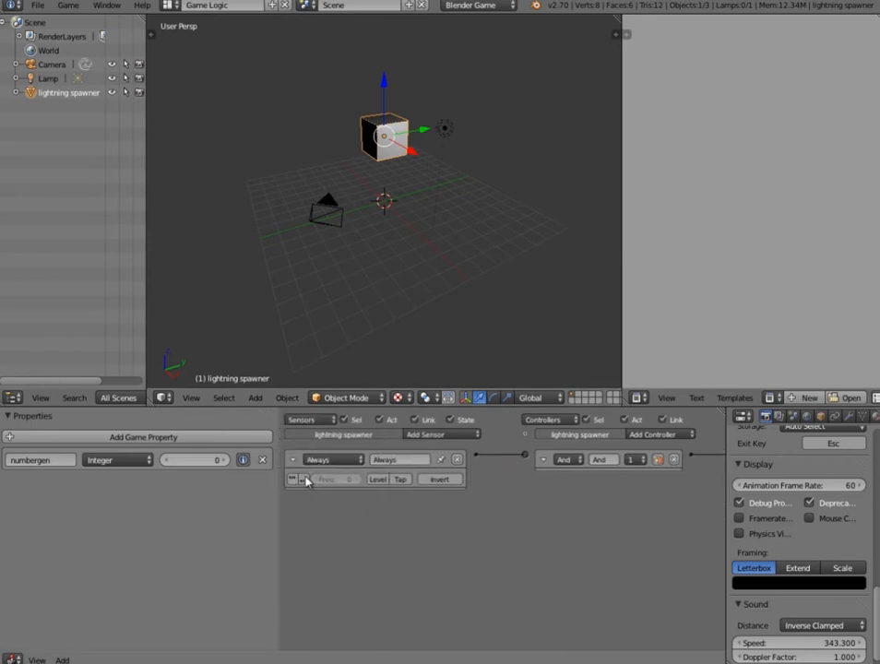
pyautogui.click(293, 479)
pyautogui.moveTo(352, 493); pyautogui.dragTo(341, 489)
# - Set the Random actuator to an Int Uniform distribution on numbergen, with a minimum of 1 and a maximum of 4
pyautogui.keyDown('ctrl'); pyautogui.scroll(-8, 636, 513); pyautogui.keyUp('ctrl')
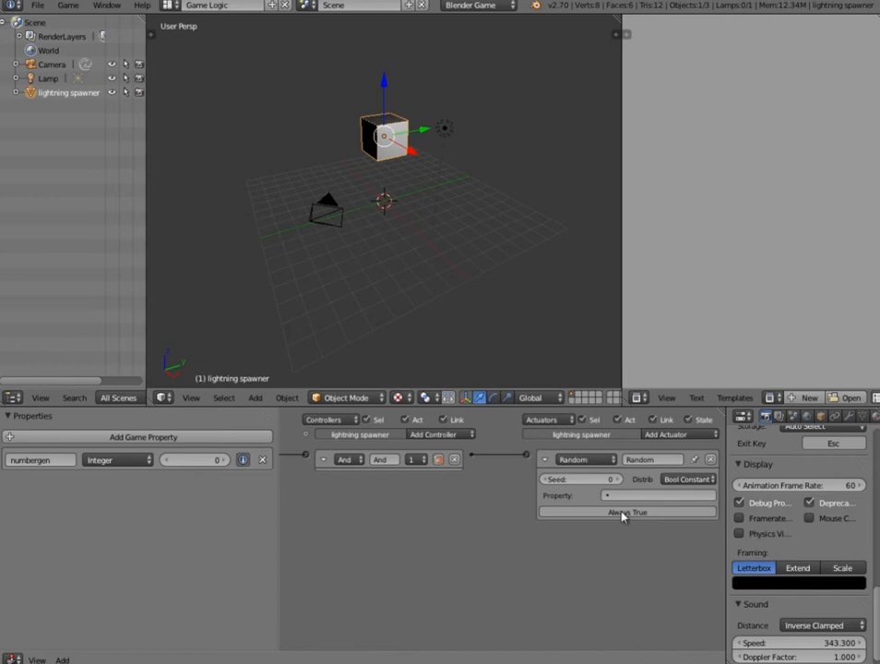
pyautogui.click(676, 481)
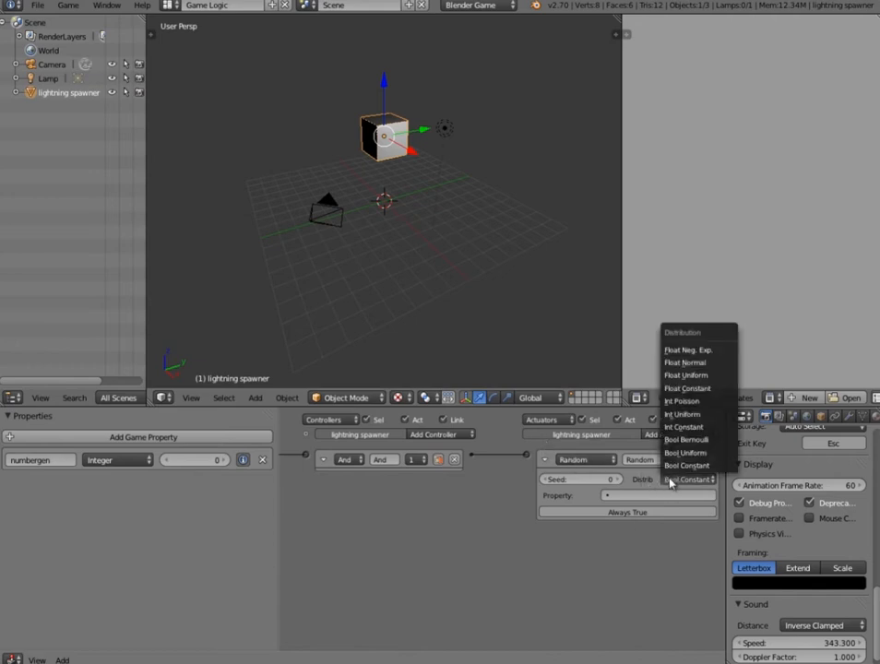
pyautogui.click(697, 415)
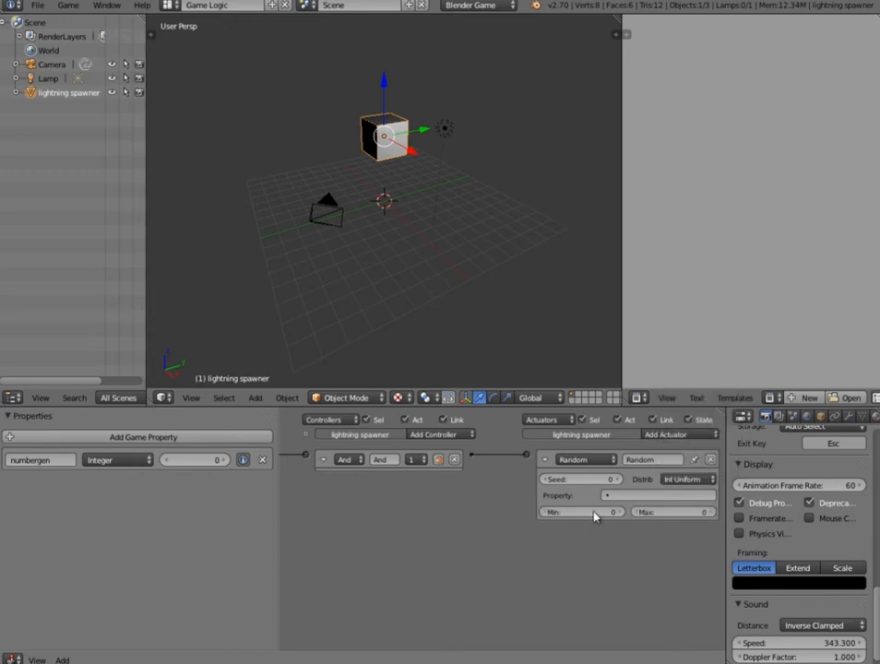
pyautogui.click(633, 497)
pyautogui.click(634, 512)
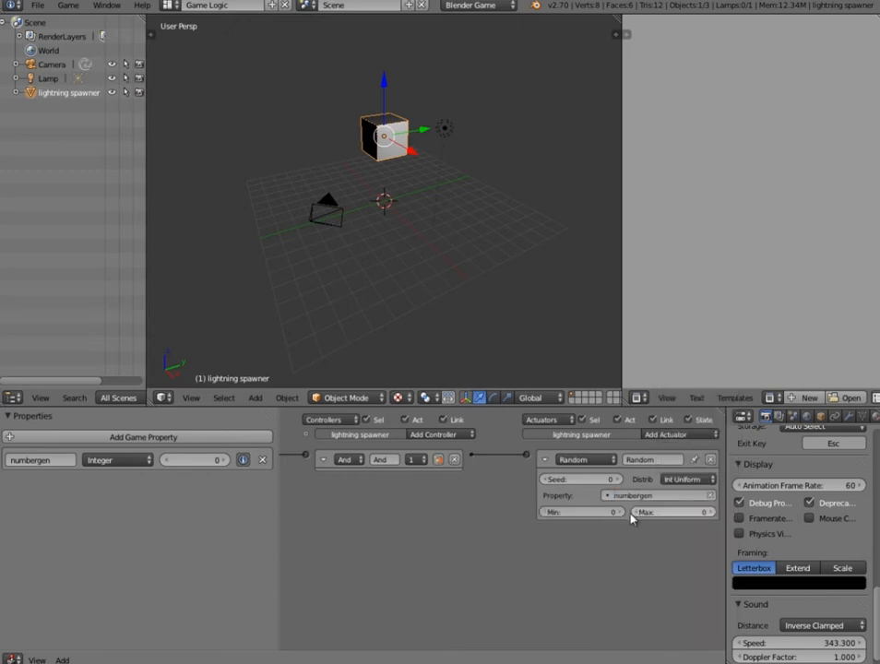
pyautogui.click(620, 513)
pyautogui.click(711, 513)
pyautogui.click(711, 512)
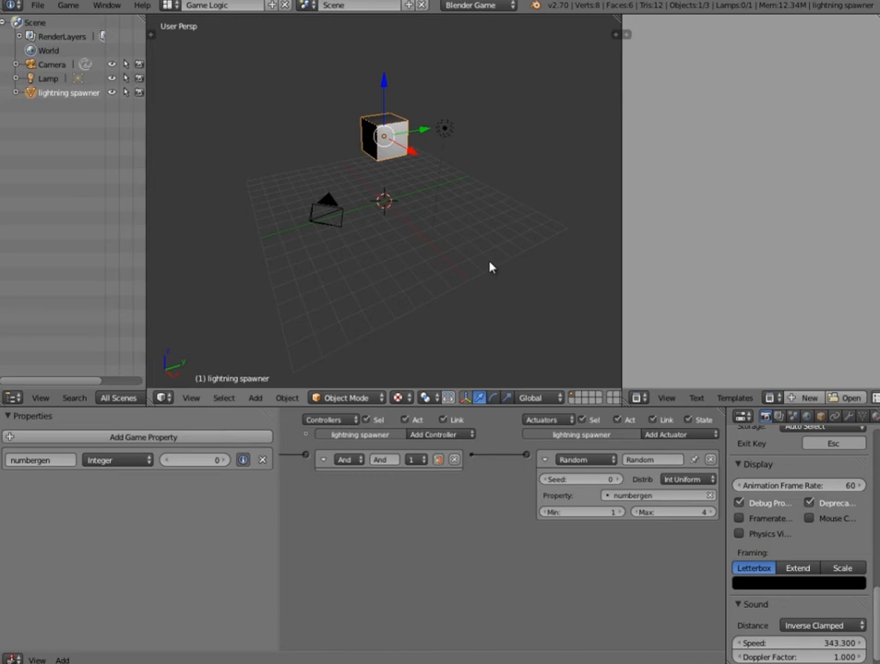
# - Add four Property sensors to the lightning spawner
pyautogui.moveTo(458, 231); pyautogui.dragTo(414, 195, button='middle')
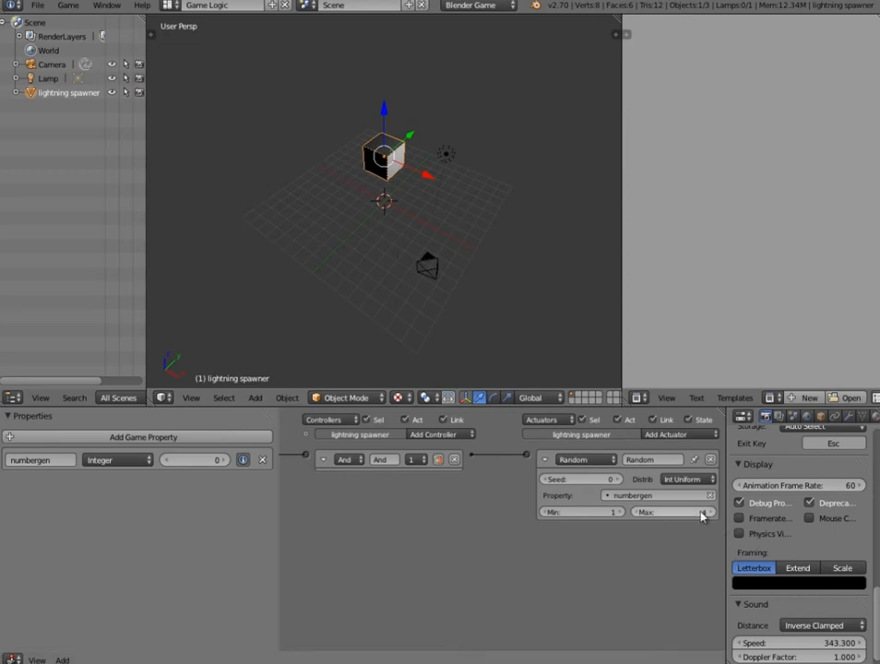
pyautogui.moveTo(450, 244); pyautogui.dragTo(408, 173, button='middle')
pyautogui.moveTo(318, 518); pyautogui.dragTo(588, 546, button='middle')
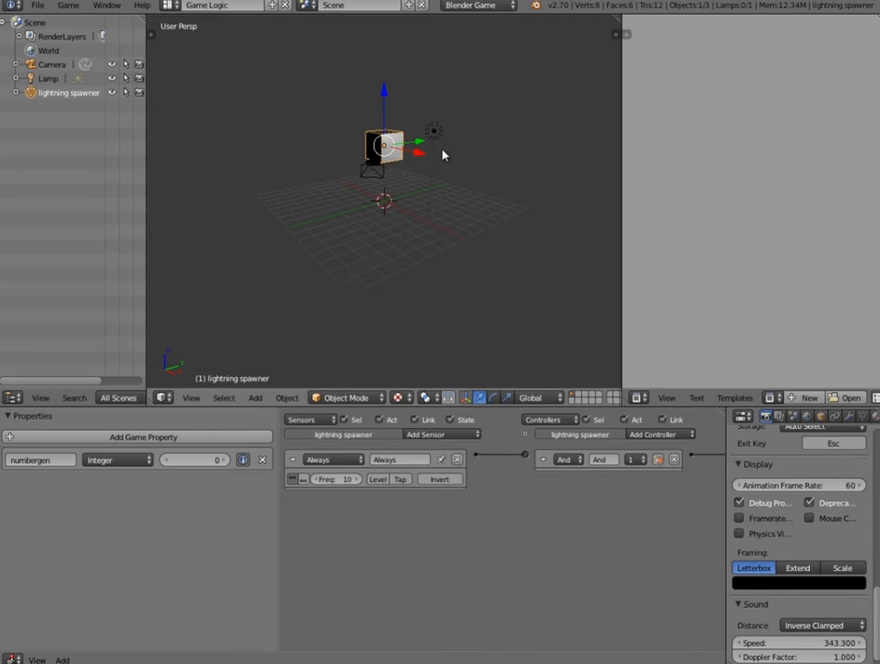
pyautogui.click(426, 435)
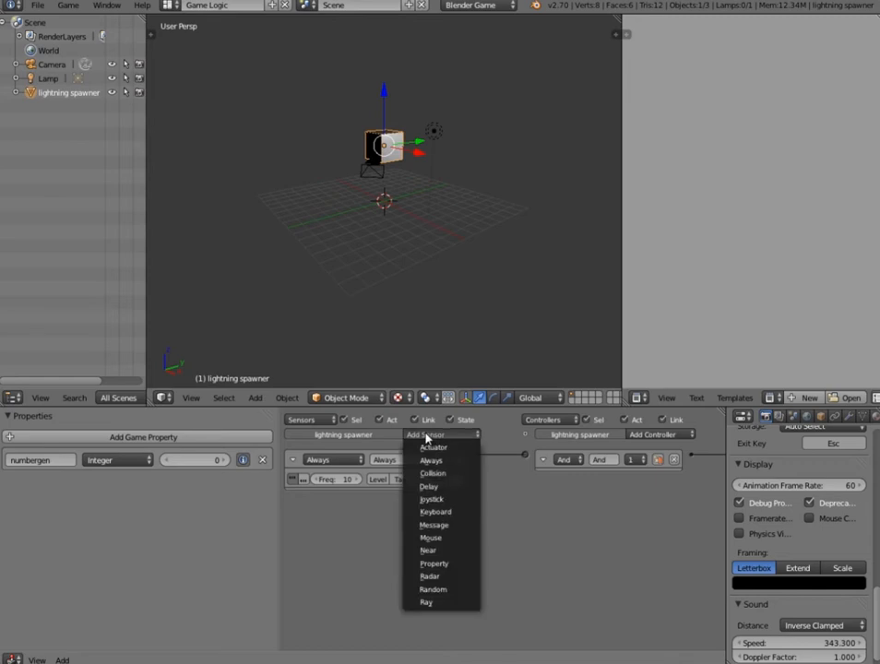
pyautogui.click(450, 564)
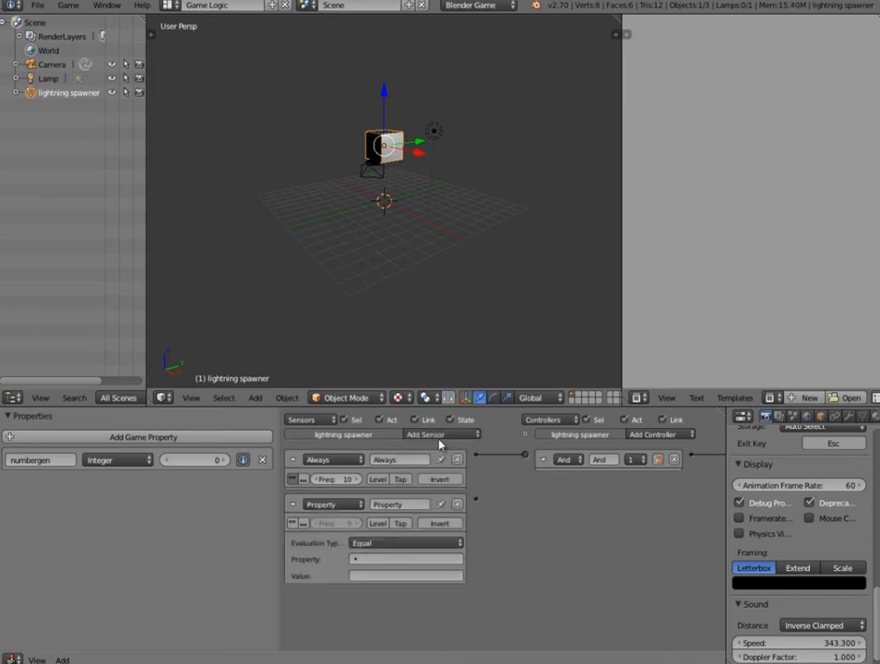
pyautogui.click(430, 435)
pyautogui.click(446, 561)
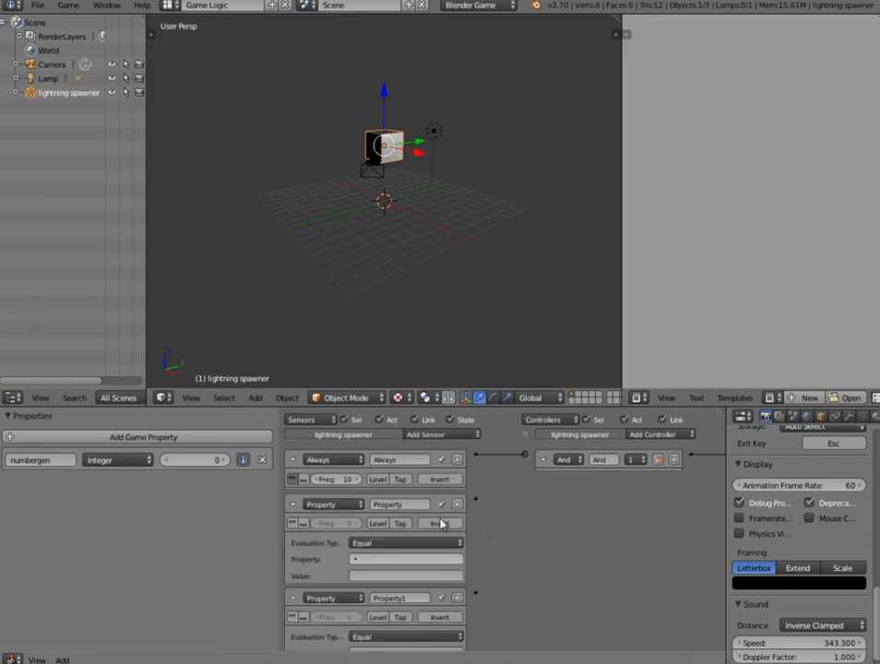
pyautogui.click(430, 435)
pyautogui.click(429, 434)
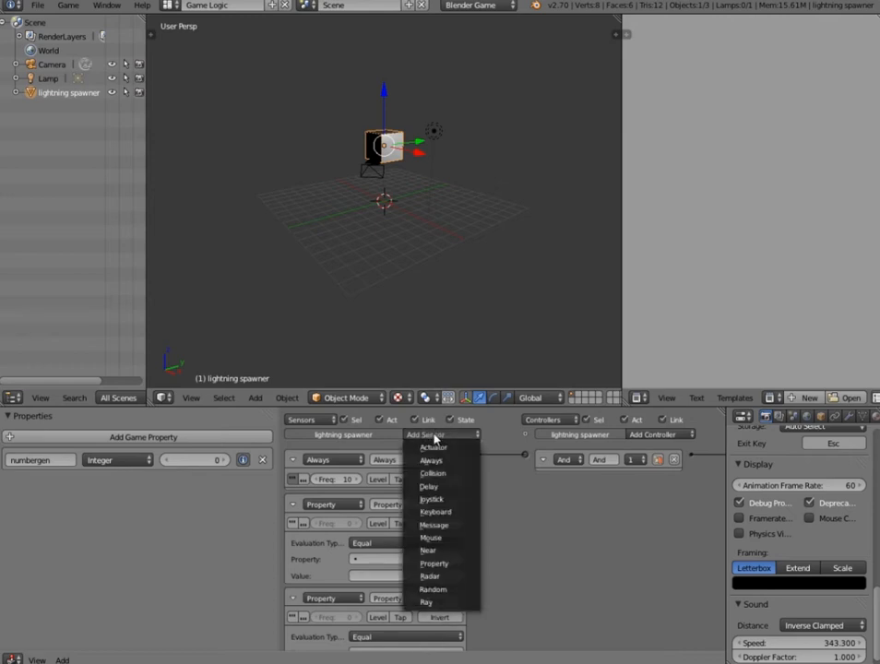
pyautogui.click(432, 564)
pyautogui.click(432, 436)
pyautogui.click(450, 561)
# - Make the first Property sensor trigger when numbergen equals 1
pyautogui.scroll(-2, 495, 534)
pyautogui.click(410, 515)
pyautogui.click(414, 534)
pyautogui.click(412, 530)
pyautogui.write('1')
pyautogui.press('Return')
# - Make the second Property sensor trigger when numbergen equals 2
pyautogui.scroll(-3, 430, 531)
pyautogui.click(401, 535)
pyautogui.click(406, 556)
pyautogui.click(409, 552)
pyautogui.write('2')
pyautogui.press('Return')
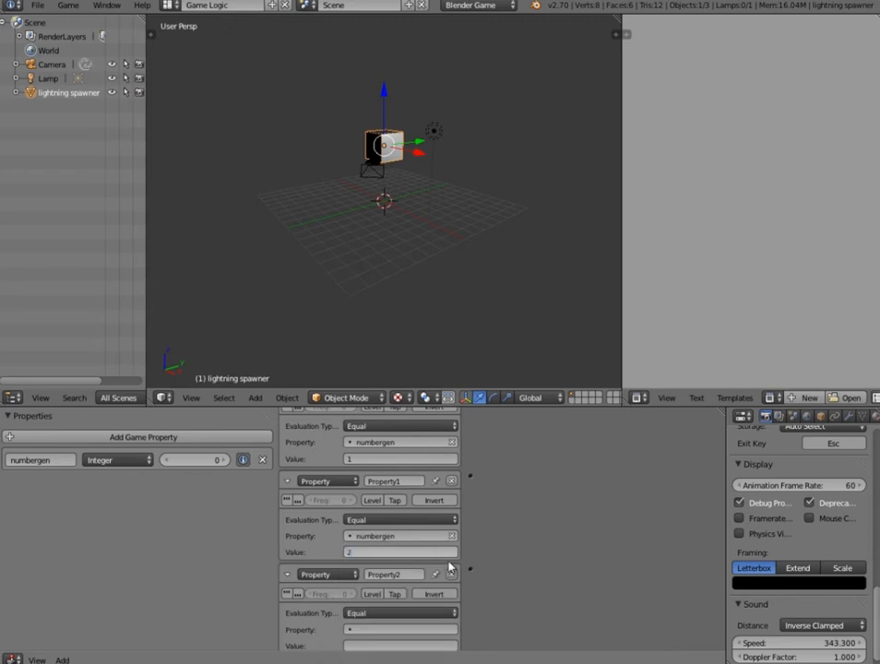
# - Make the third Property sensor trigger when numbergen equals 3
pyautogui.scroll(-3, 449, 567)
pyautogui.click(409, 563)
pyautogui.click(378, 443)
pyautogui.click(402, 576)
pyautogui.write('3')
pyautogui.press('Return')
# - Make the fourth Property sensor evaluate numbergen and fill in its comparison value
pyautogui.scroll(-2, 500, 493)
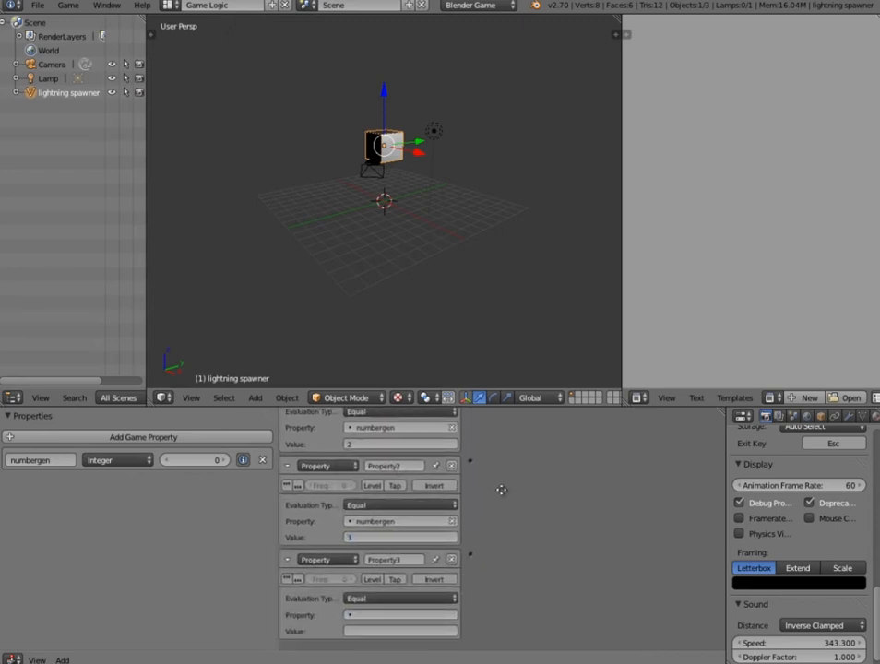
pyautogui.click(395, 614)
pyautogui.click(374, 498)
pyautogui.click(387, 630)
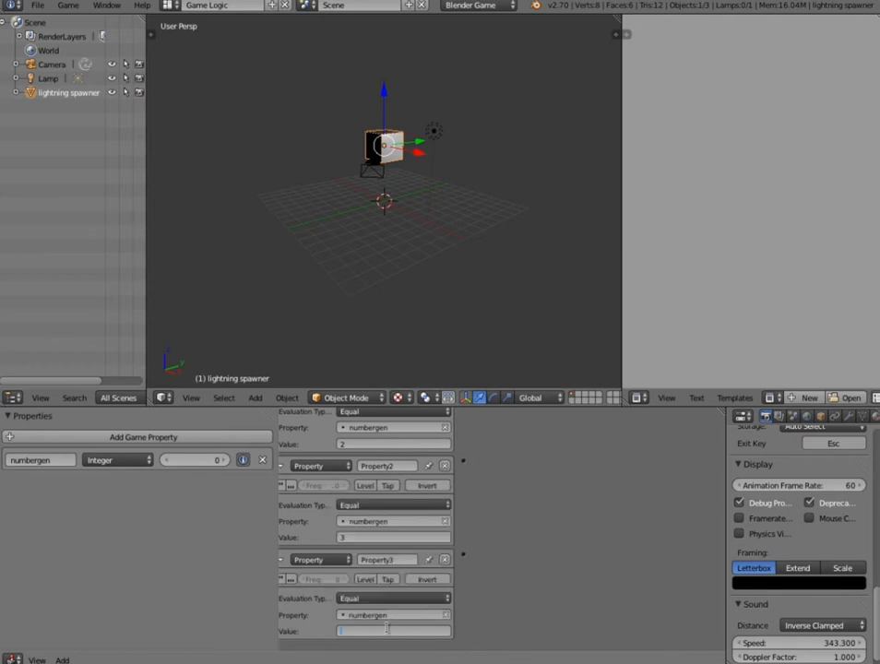
pyautogui.scroll(-4, 522, 535)
pyautogui.moveTo(447, 472); pyautogui.dragTo(458, 603, button='middle')
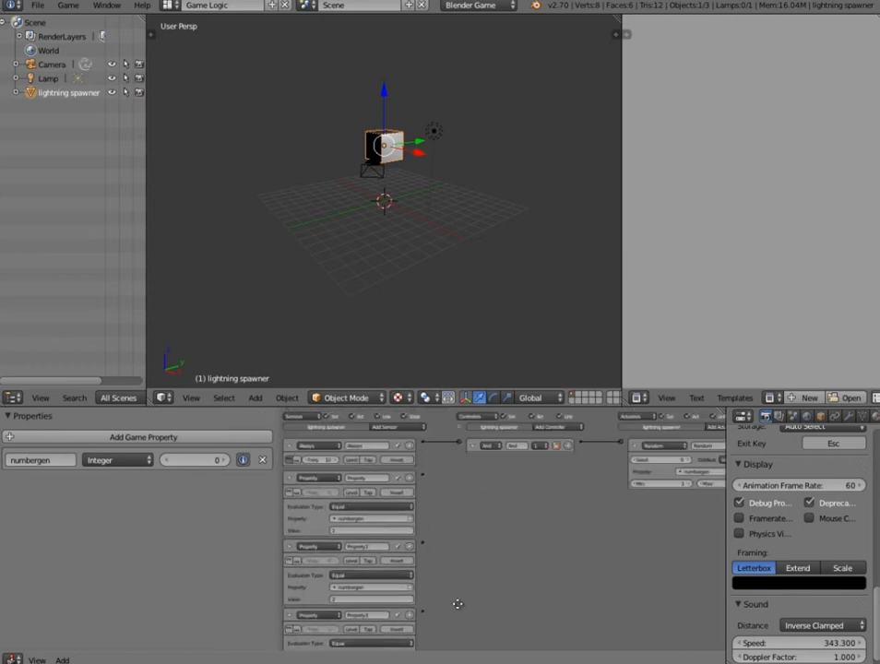
# - Collapse the Random actuator, its And controller and the Always sensor in the logic setup
pyautogui.click(633, 445)
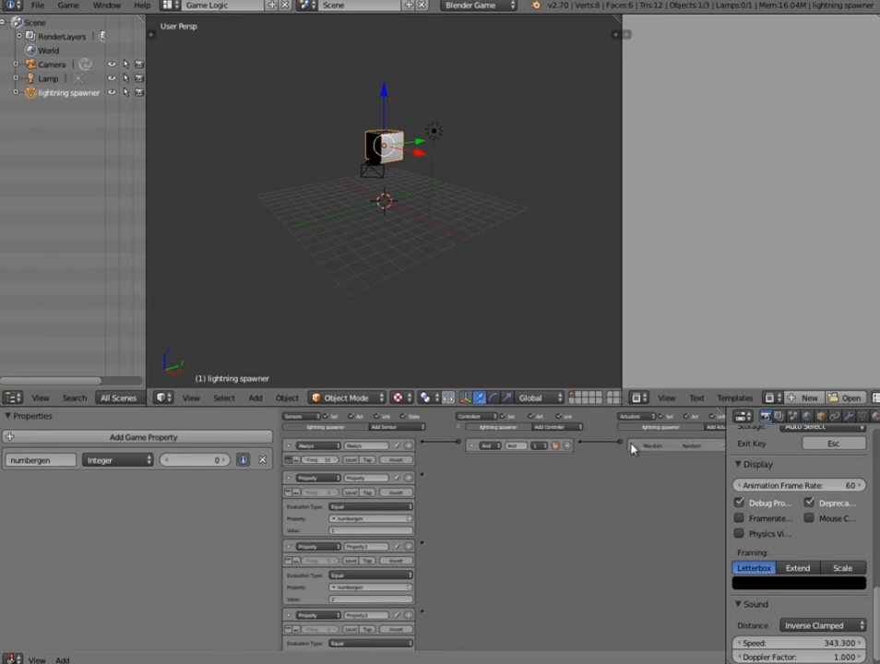
pyautogui.click(470, 446)
pyautogui.click(288, 446)
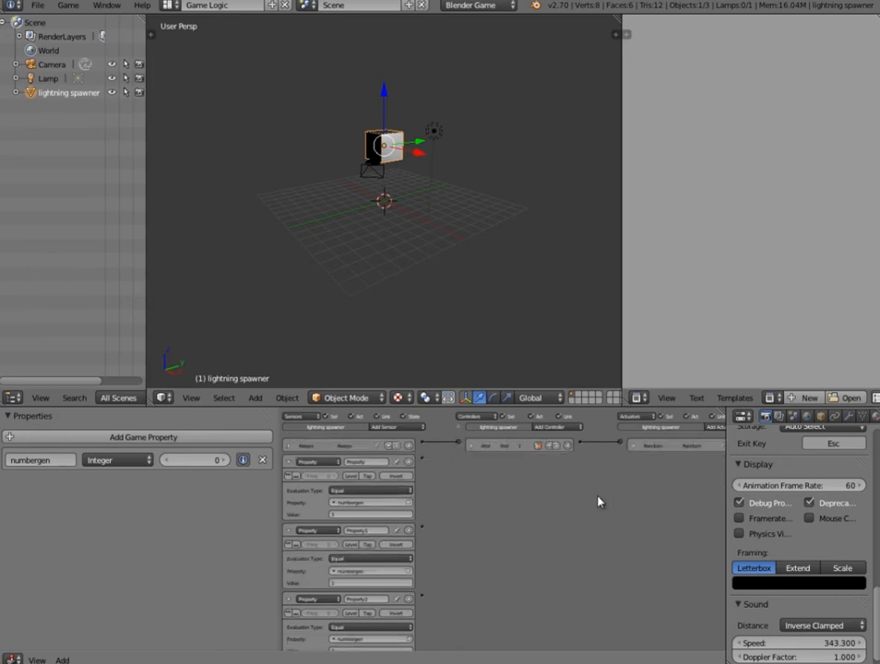
# - Add four Motion actuators to the lightning spawner
pyautogui.moveTo(599, 500); pyautogui.dragTo(559, 491, button='middle')
pyautogui.click(679, 428)
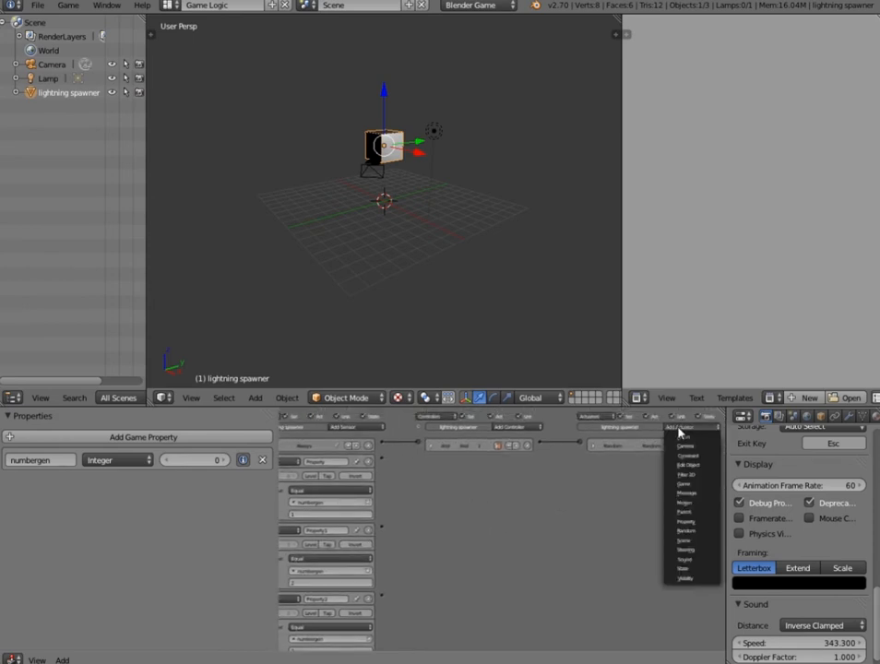
pyautogui.click(691, 503)
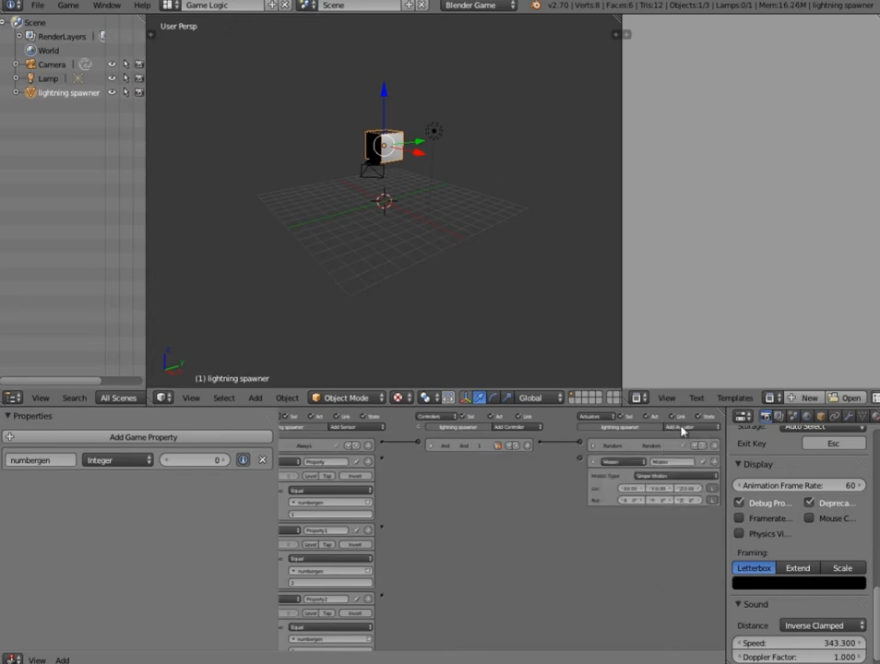
pyautogui.click(682, 430)
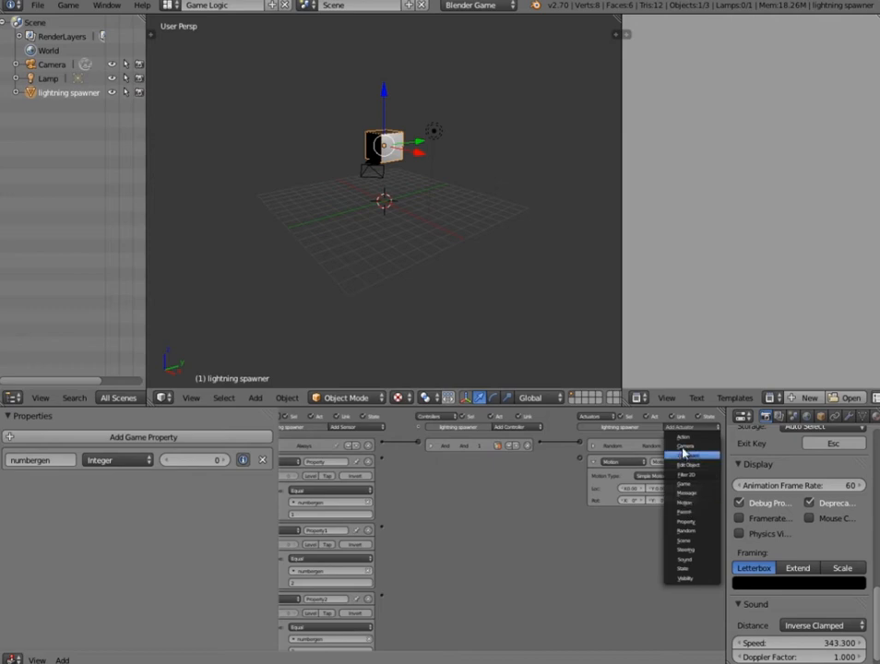
pyautogui.click(686, 504)
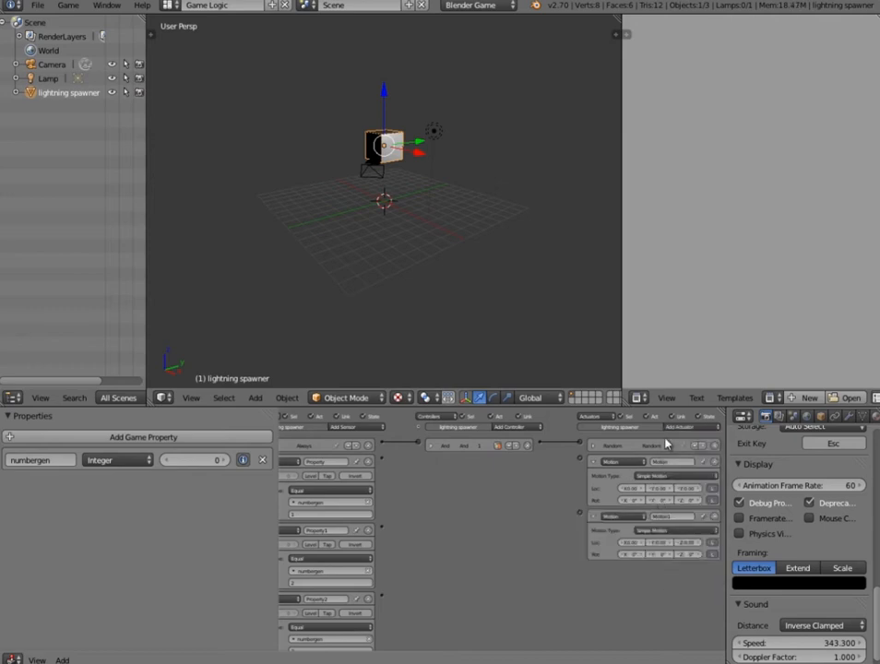
pyautogui.click(683, 429)
pyautogui.click(686, 504)
pyautogui.click(682, 429)
pyautogui.click(686, 503)
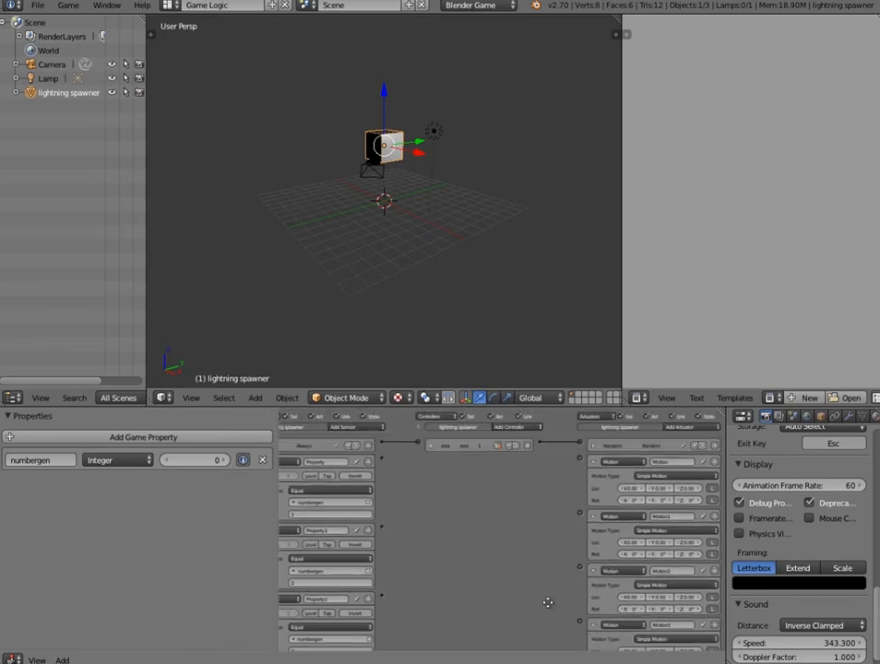
# - Link each of the four Property sensors to its own Motion actuator, in matching order
pyautogui.moveTo(525, 501); pyautogui.dragTo(580, 459)
pyautogui.moveTo(580, 513); pyautogui.dragTo(381, 528)
pyautogui.moveTo(383, 600); pyautogui.dragTo(580, 568)
pyautogui.scroll(-3, 541, 503)
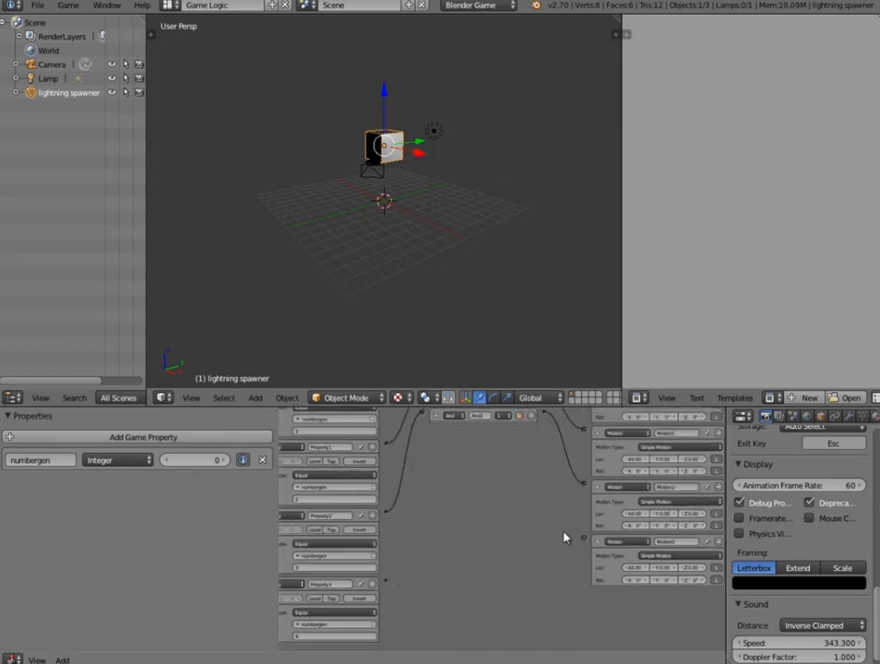
pyautogui.moveTo(386, 582); pyautogui.dragTo(584, 539)
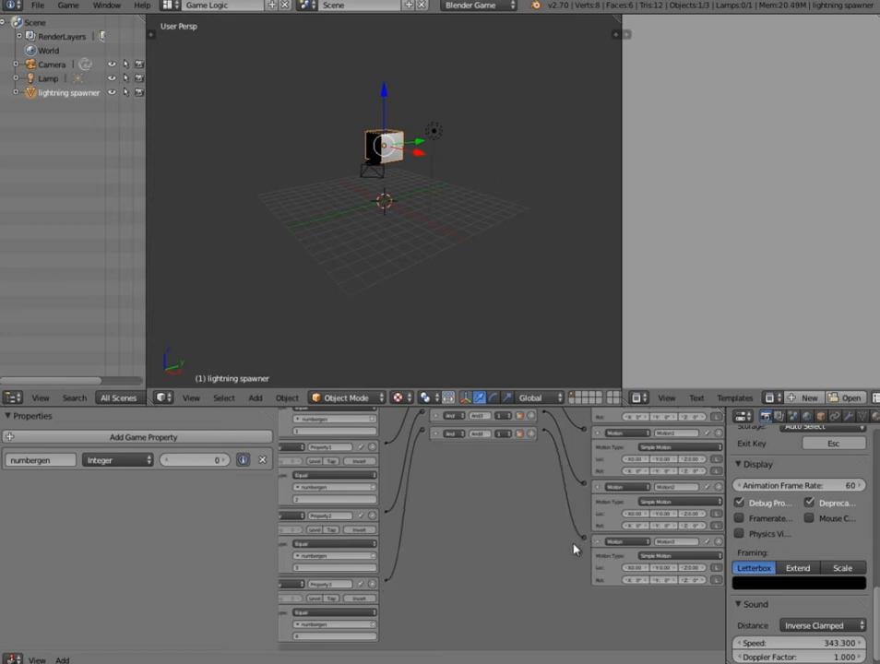
pyautogui.scroll(3, 571, 481)
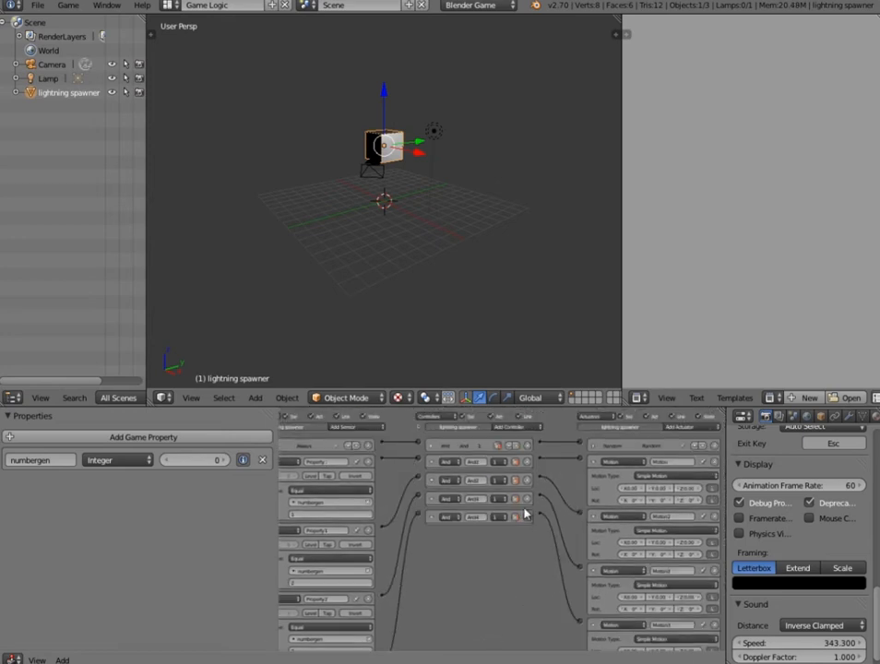
# - Collapse the Motion2 and Motion3 actuators
pyautogui.moveTo(337, 228); pyautogui.dragTo(346, 249, button='middle')
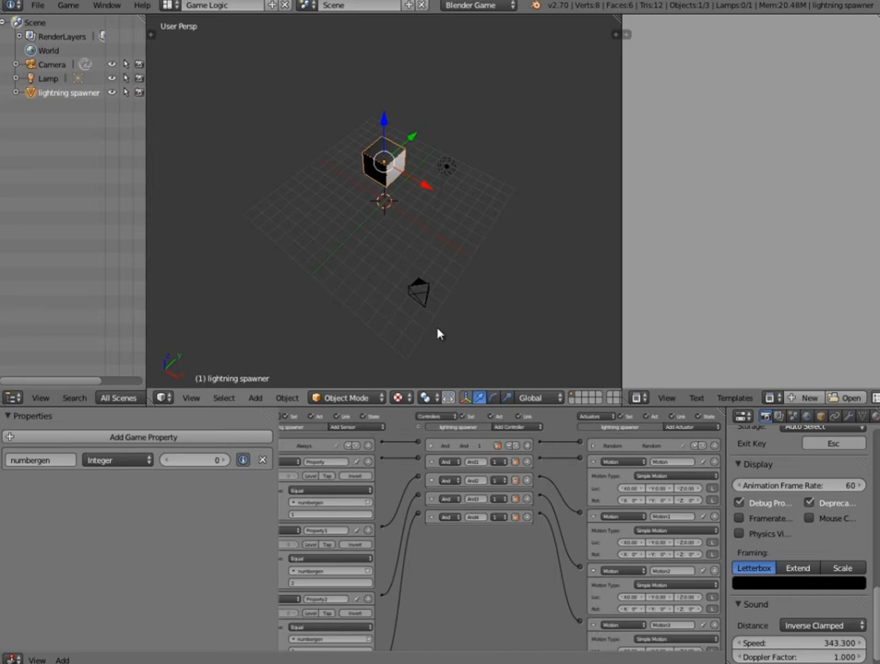
pyautogui.scroll(2, 624, 496)
pyautogui.scroll(4, 625, 495)
pyautogui.moveTo(615, 498); pyautogui.dragTo(375, 507, button='middle')
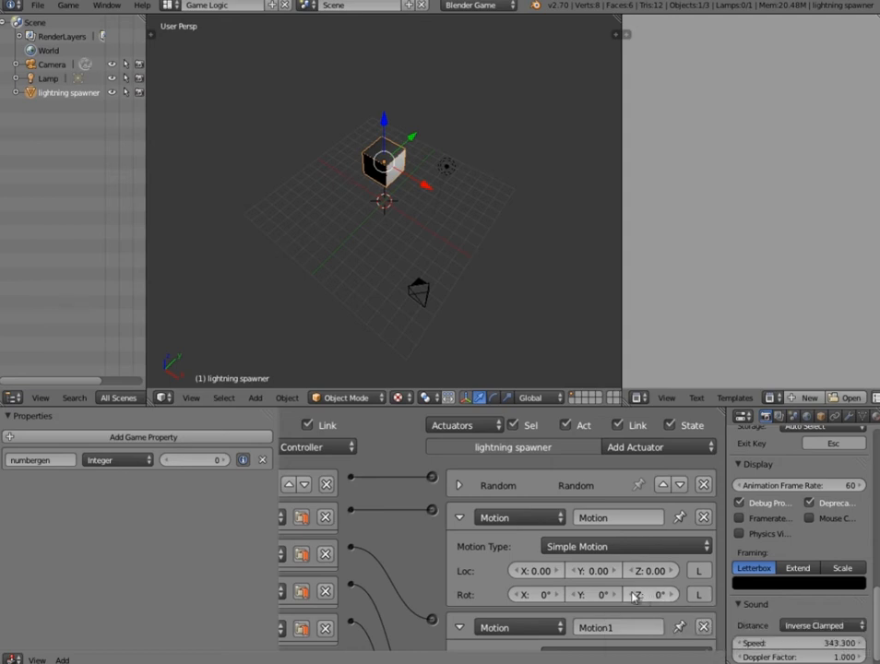
pyautogui.scroll(-6, 633, 598)
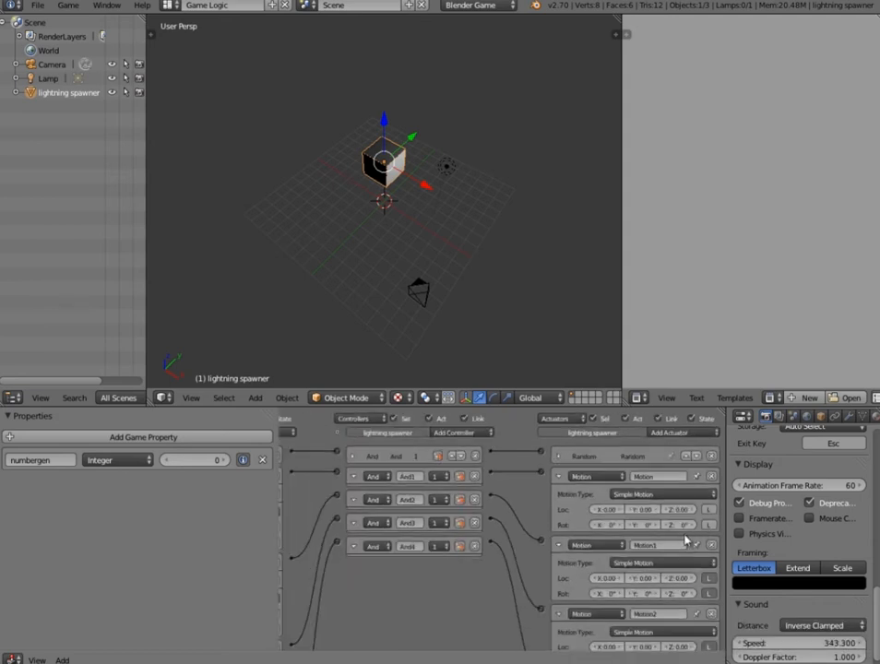
pyautogui.scroll(-2, 691, 553)
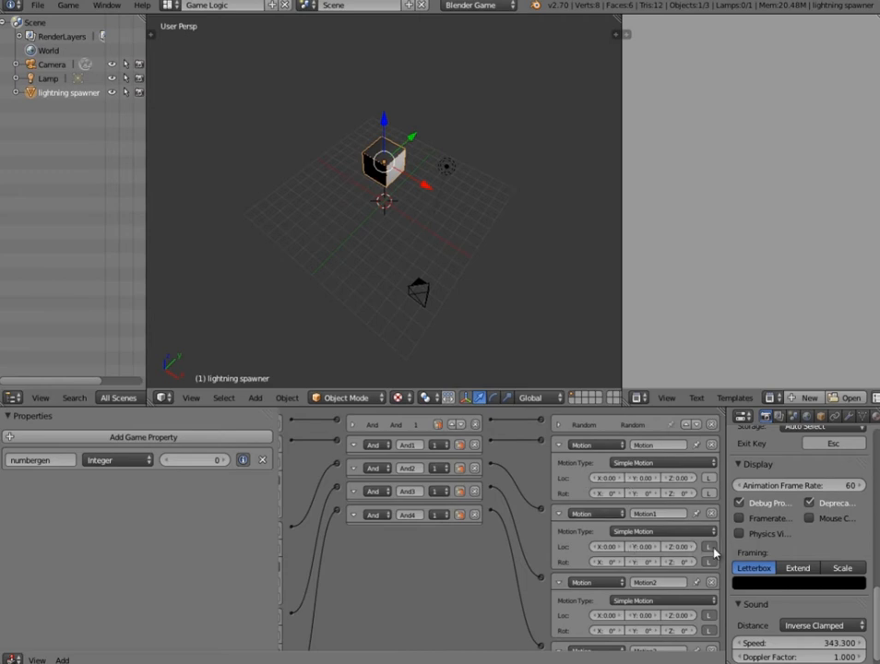
pyautogui.scroll(-5, 712, 553)
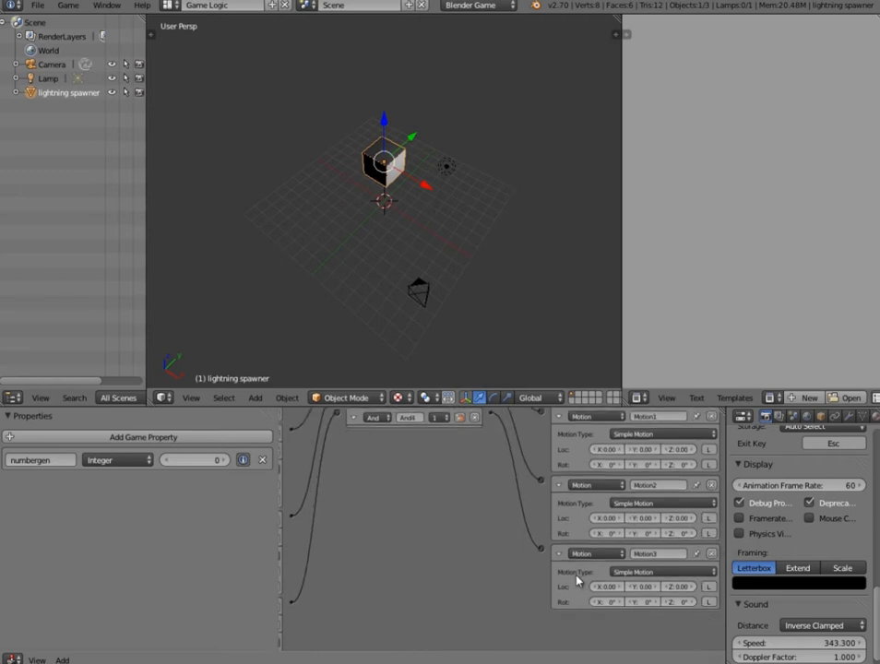
pyautogui.click(559, 553)
pyautogui.click(559, 486)
# - Set the X location of the first Motion actuator to 0.20
pyautogui.moveTo(551, 432); pyautogui.dragTo(716, 558, button='middle')
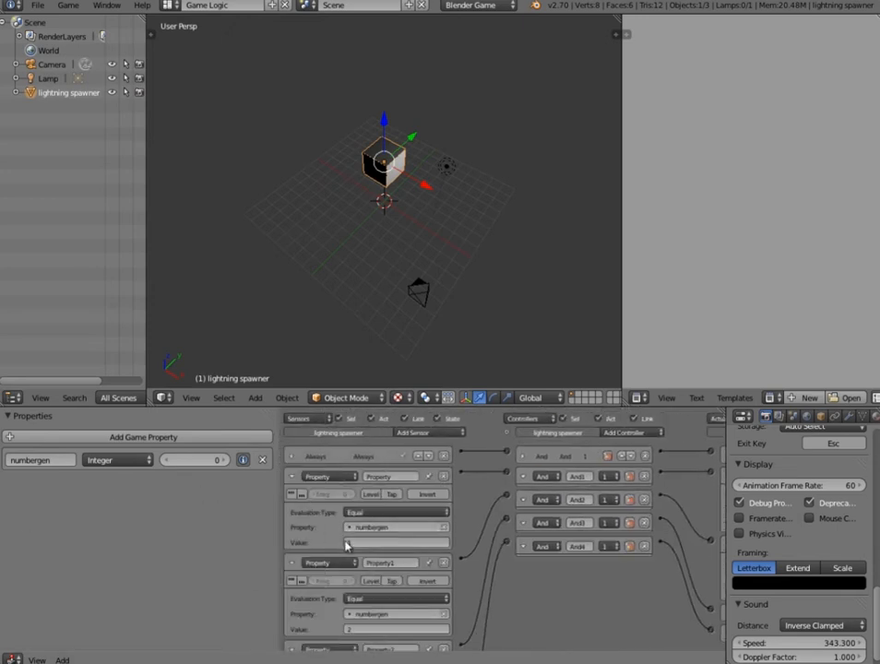
pyautogui.moveTo(678, 521); pyautogui.dragTo(508, 535, button='middle')
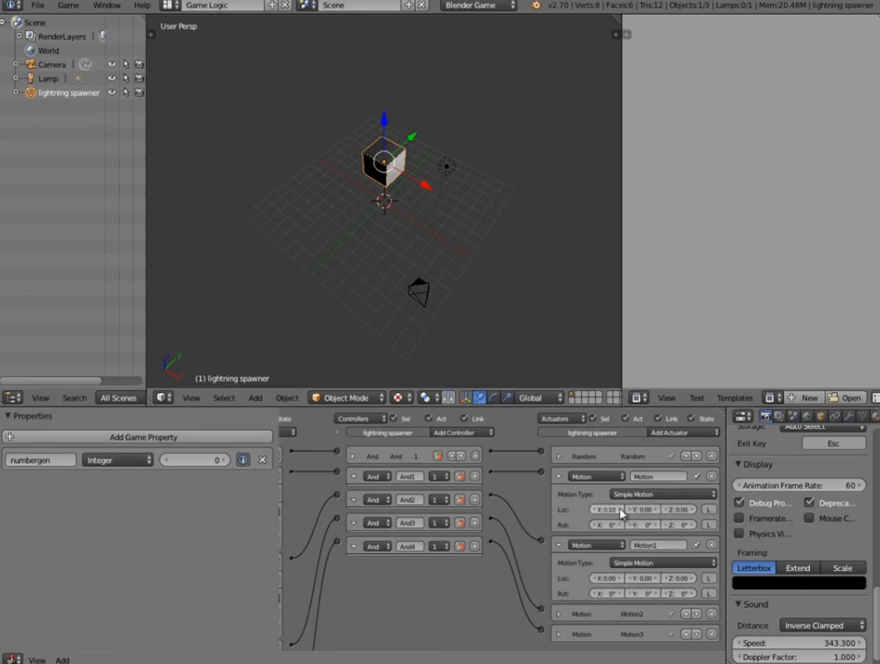
pyautogui.scroll(2, 618, 521)
pyautogui.click(641, 548)
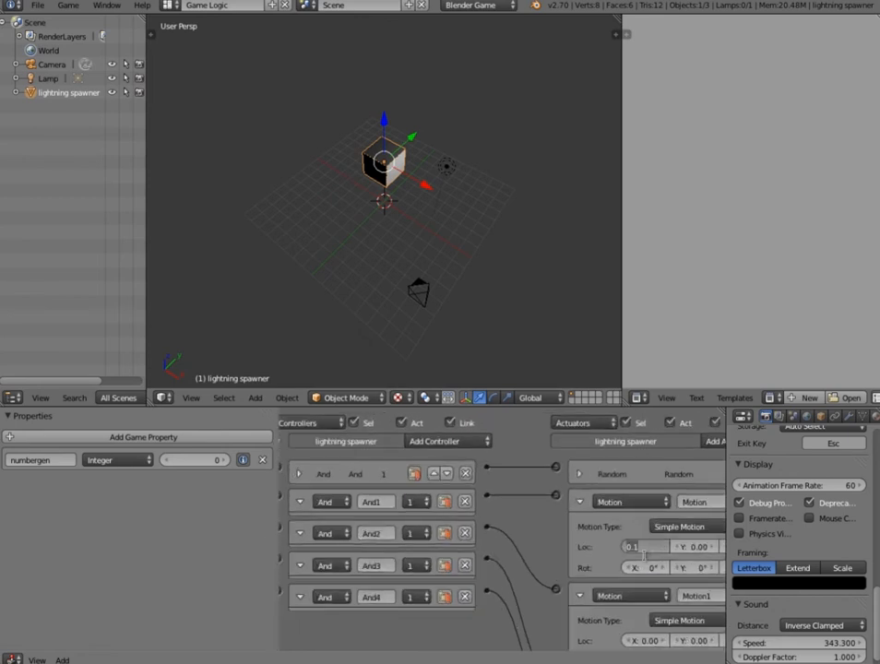
pyautogui.write('0.2')
pyautogui.press('Return')
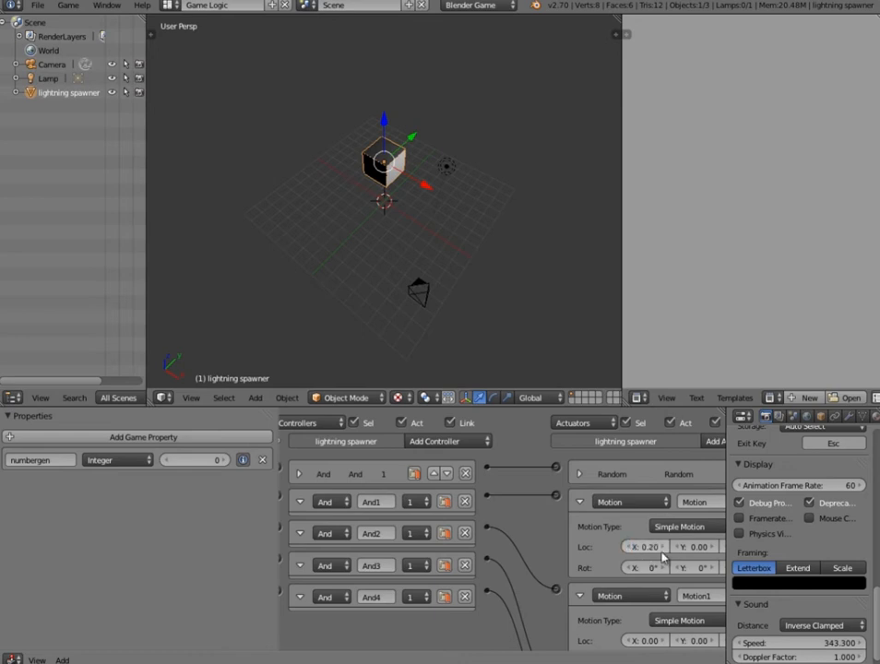
# - Set the X location of the Motion1 actuator to -0.20
pyautogui.moveTo(587, 532); pyautogui.dragTo(503, 465, button='middle')
pyautogui.moveTo(545, 546); pyautogui.dragTo(824, 606, button='middle')
pyautogui.moveTo(397, 599); pyautogui.dragTo(495, 518, button='middle')
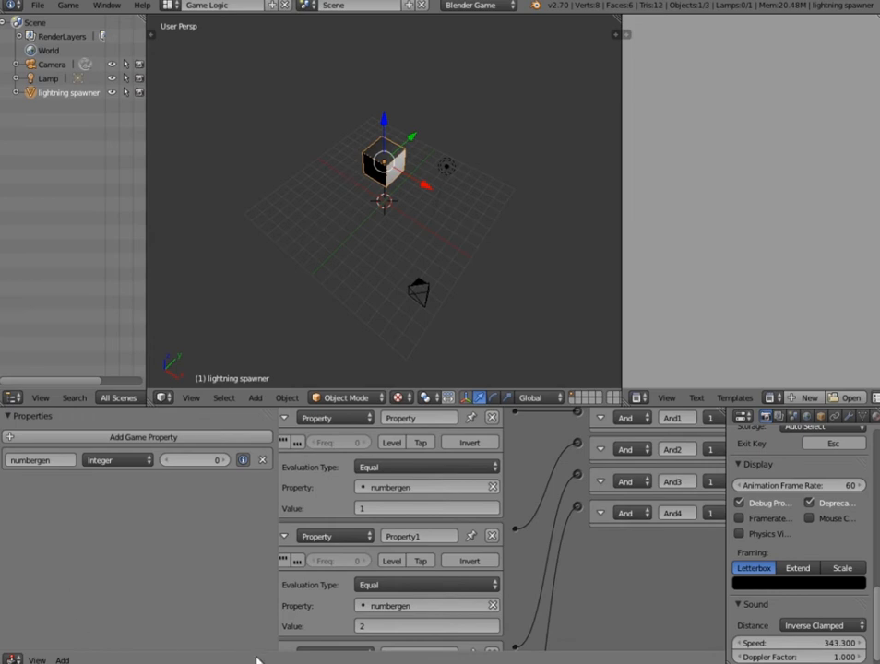
pyautogui.moveTo(699, 565); pyautogui.dragTo(316, 577, button='middle')
pyautogui.click(561, 568)
pyautogui.write('-0.2')
pyautogui.press('Return')
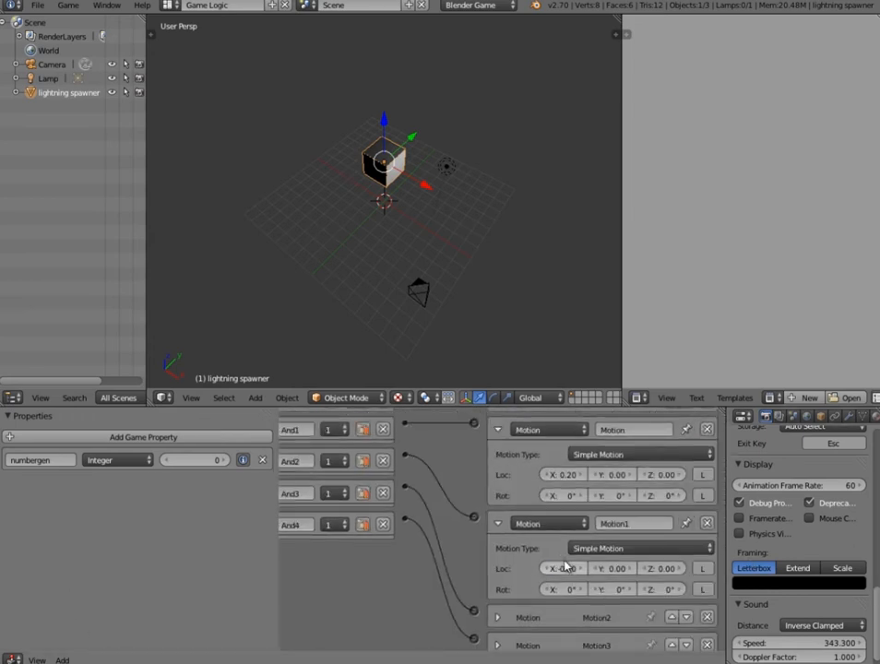
# - Collapse the first two Motion actuators and set the Y location of Motion2 to 0.20
pyautogui.click(497, 430)
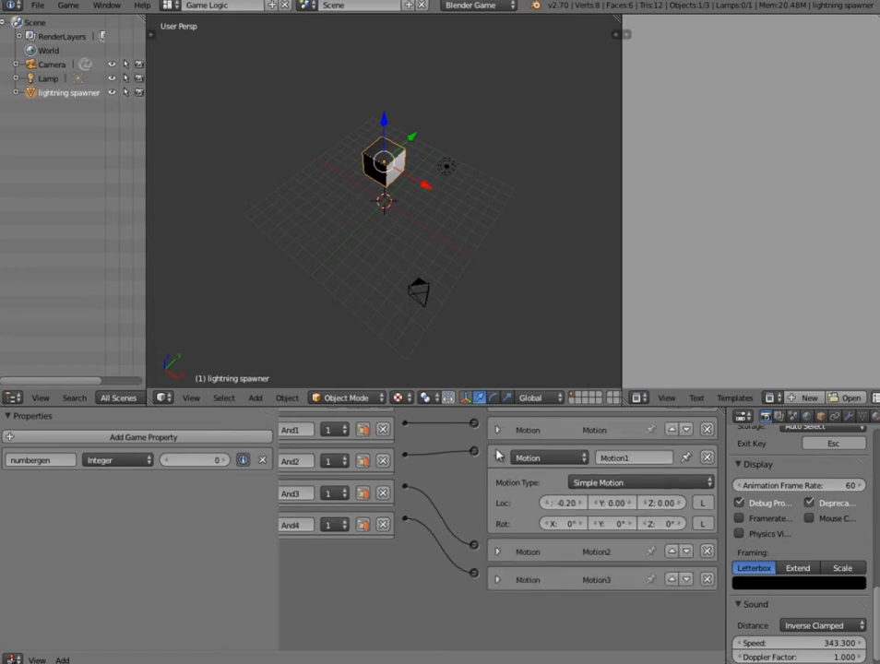
pyautogui.click(497, 457)
pyautogui.click(497, 485)
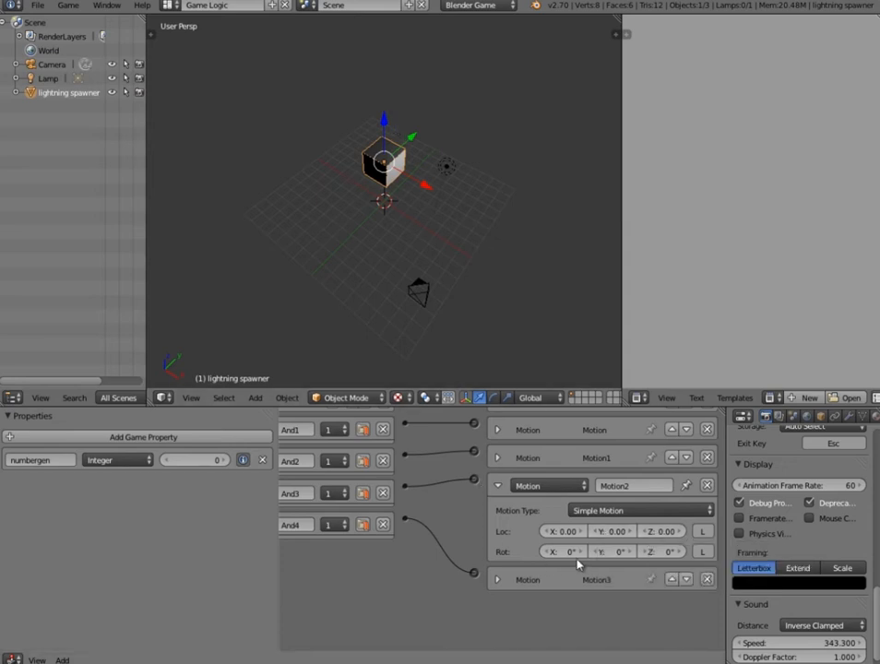
pyautogui.click(609, 533)
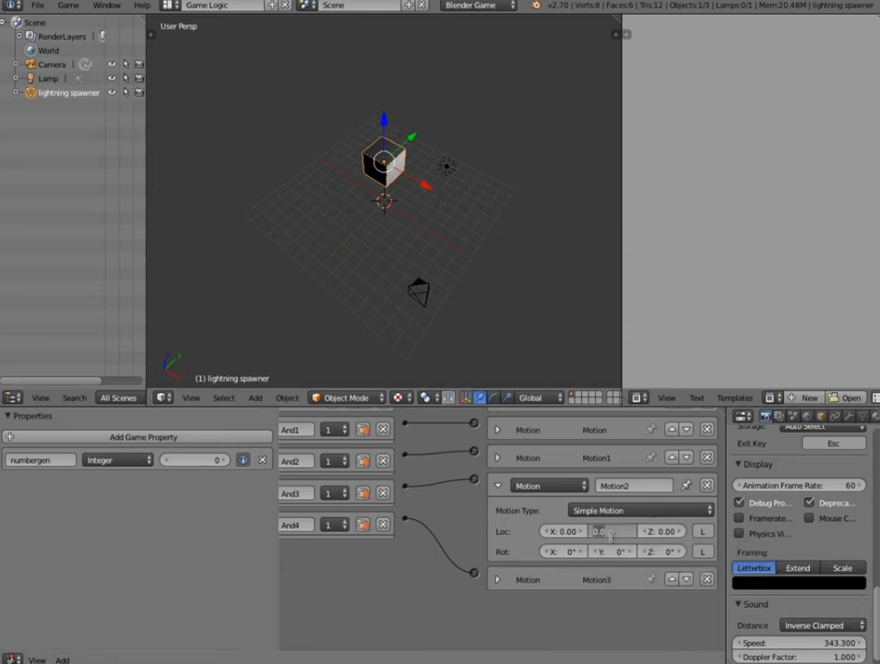
pyautogui.write('.2')
pyautogui.press('Return')
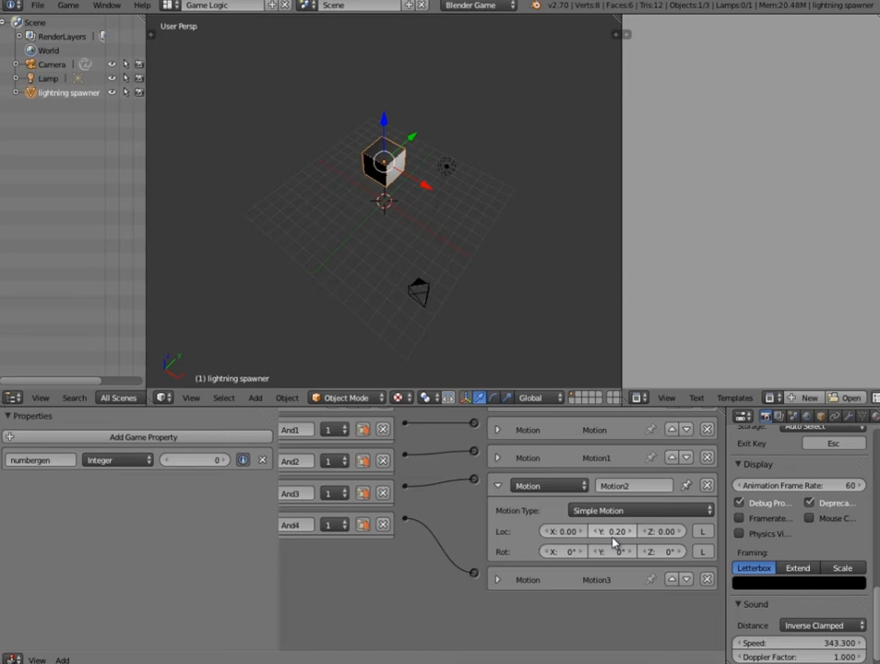
# - Set the Y location of the Motion3 actuator to -0.20, leaving both Motion2 and Motion3 collapsed
pyautogui.click(497, 485)
pyautogui.click(497, 513)
pyautogui.click(609, 559)
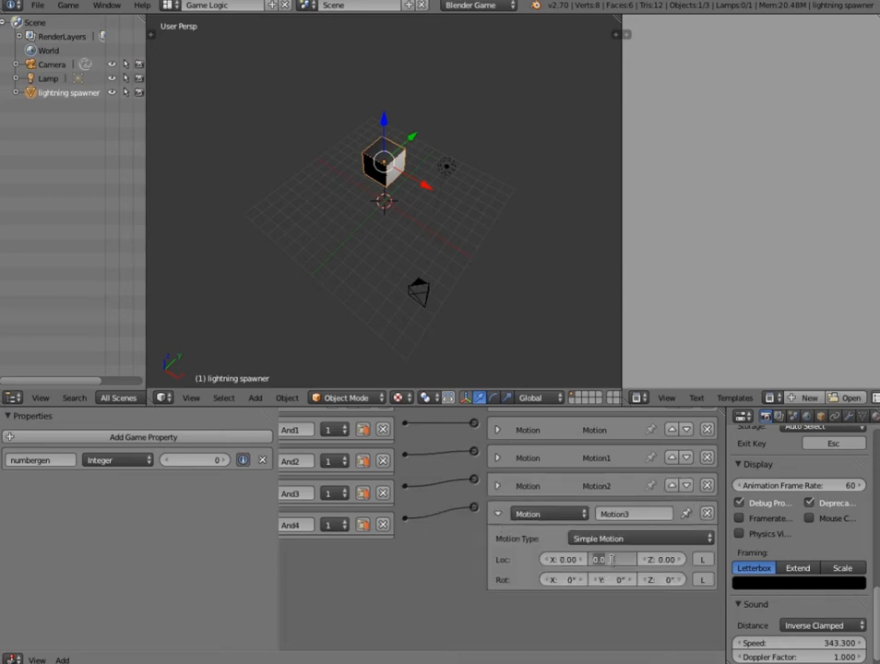
pyautogui.press('Return')
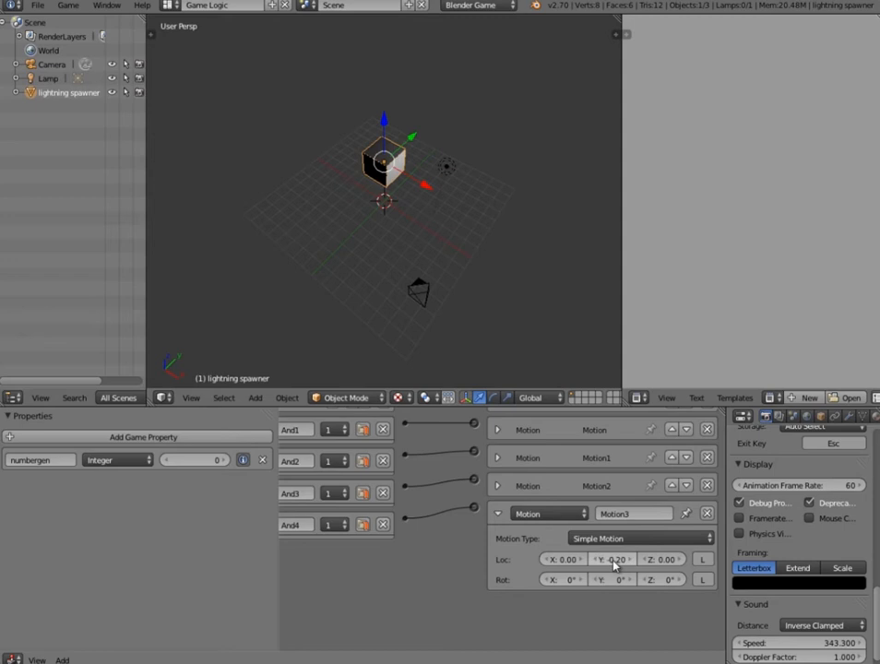
pyautogui.click(497, 514)
# - Collapse the And1 to And4 controllers and all four Property sensors
pyautogui.scroll(-4, 415, 524)
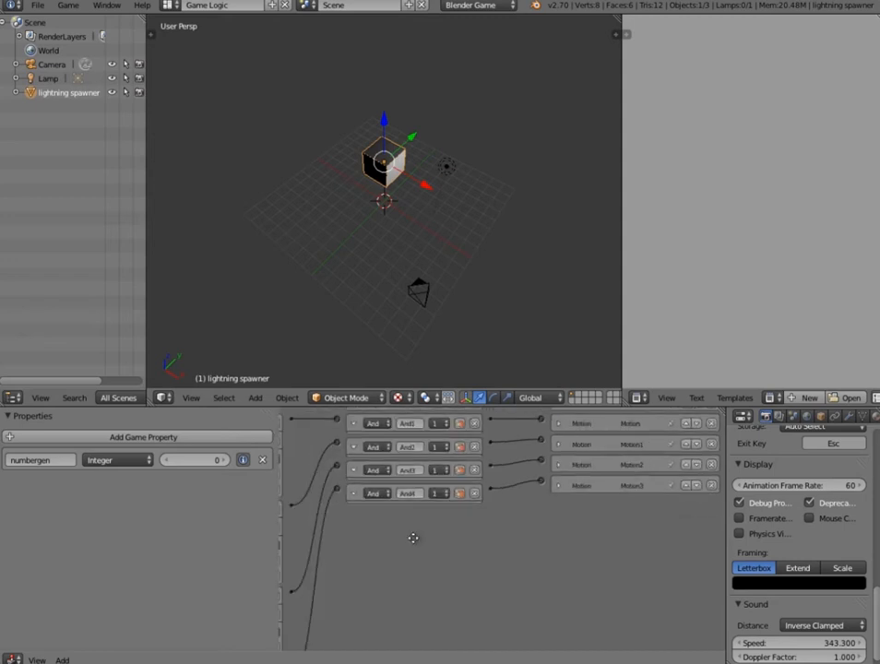
pyautogui.moveTo(415, 538); pyautogui.dragTo(579, 587, button='middle')
pyautogui.click(517, 474)
pyautogui.click(517, 496)
pyautogui.click(518, 516)
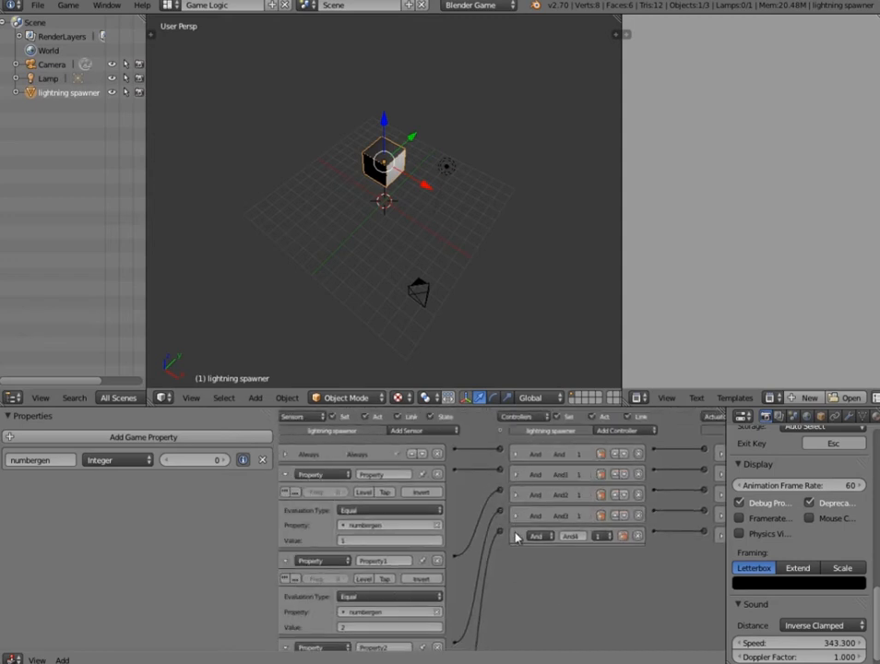
pyautogui.click(294, 476)
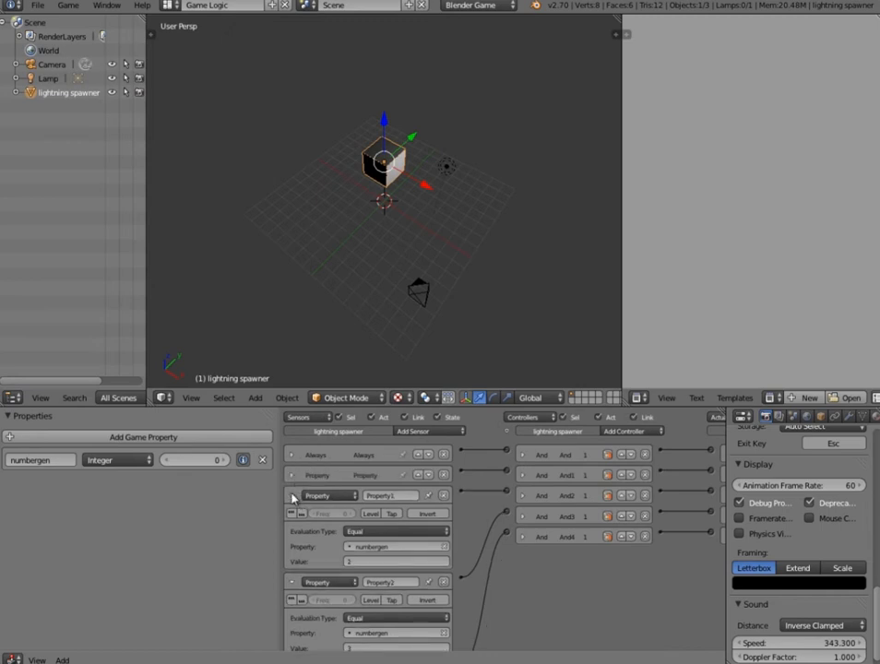
pyautogui.click(291, 496)
pyautogui.click(293, 518)
pyautogui.click(291, 537)
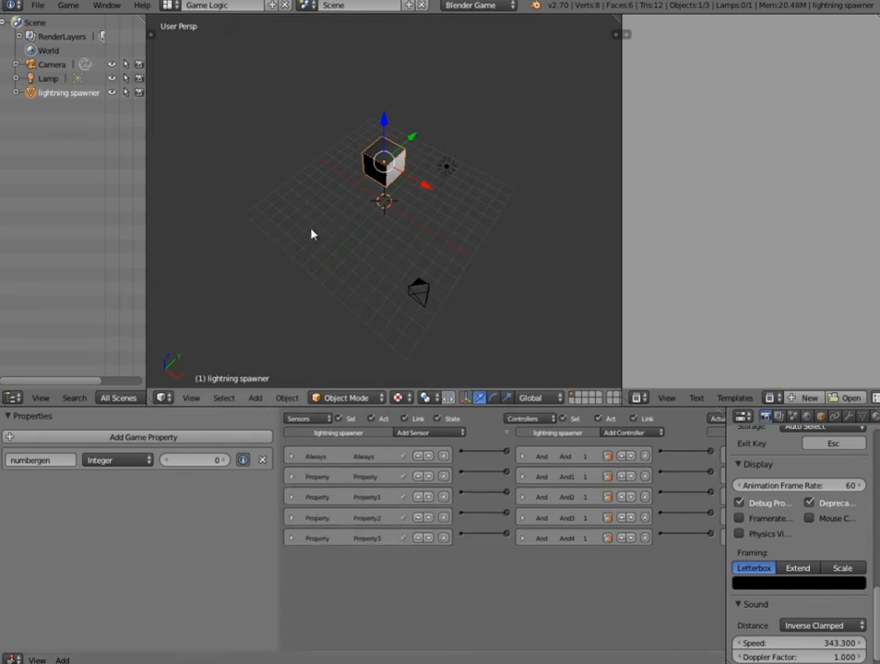
# - Run the game to test the lightning spawner's random movement, and stop it
pyautogui.press('p')
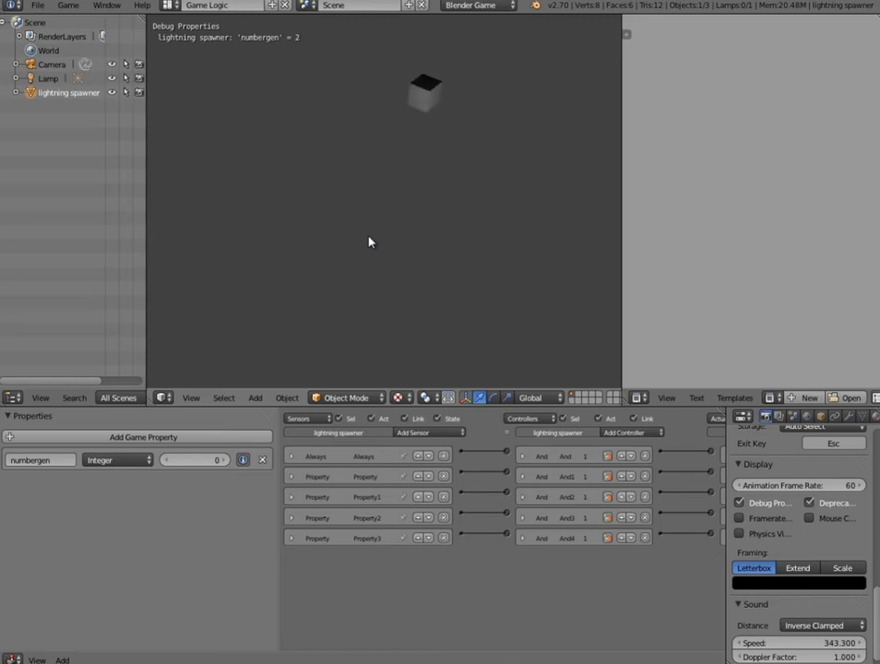
pyautogui.press('Escape')
# - Set the Always sensor's frequency to 7 and run the game again to test the spawner's movement
pyautogui.click(292, 456)
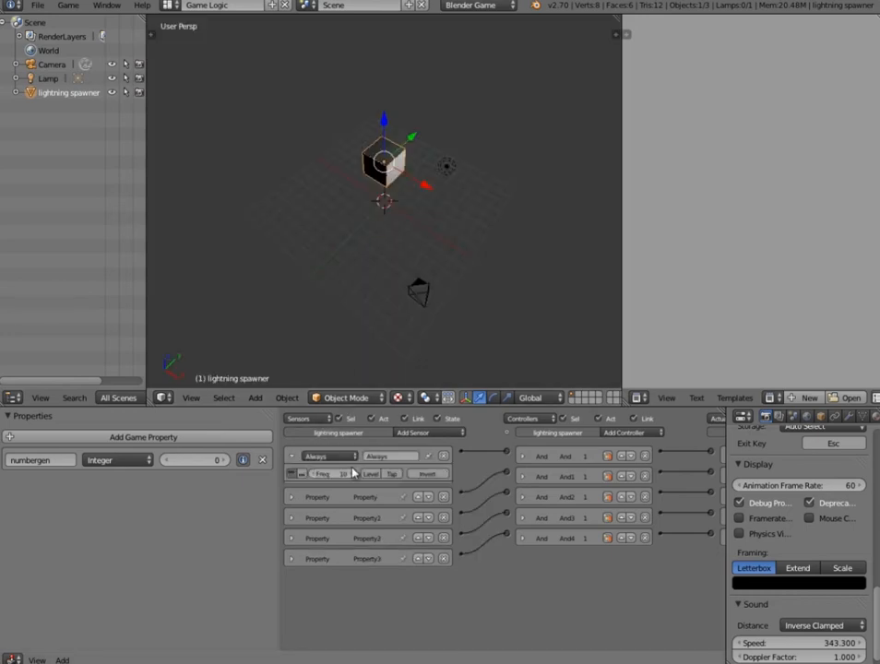
pyautogui.click(314, 475)
pyautogui.click(314, 475)
pyautogui.click(314, 475)
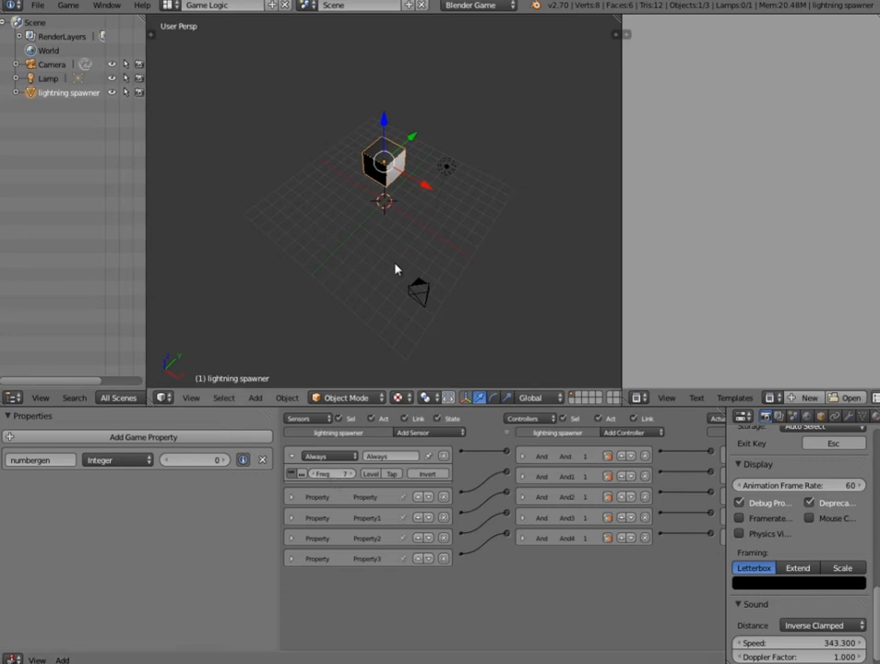
pyautogui.press('p')
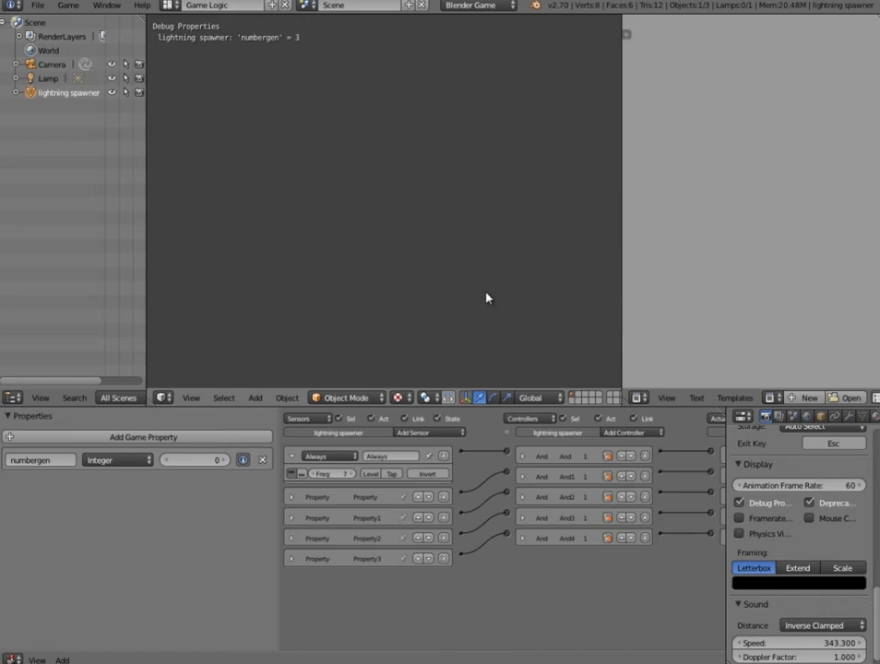
# - Stop the game and add a cube mesh, moved along the Y axis to about -9.05
pyautogui.press('Escape')
pyautogui.moveTo(441, 260); pyautogui.dragTo(375, 268, button='middle')
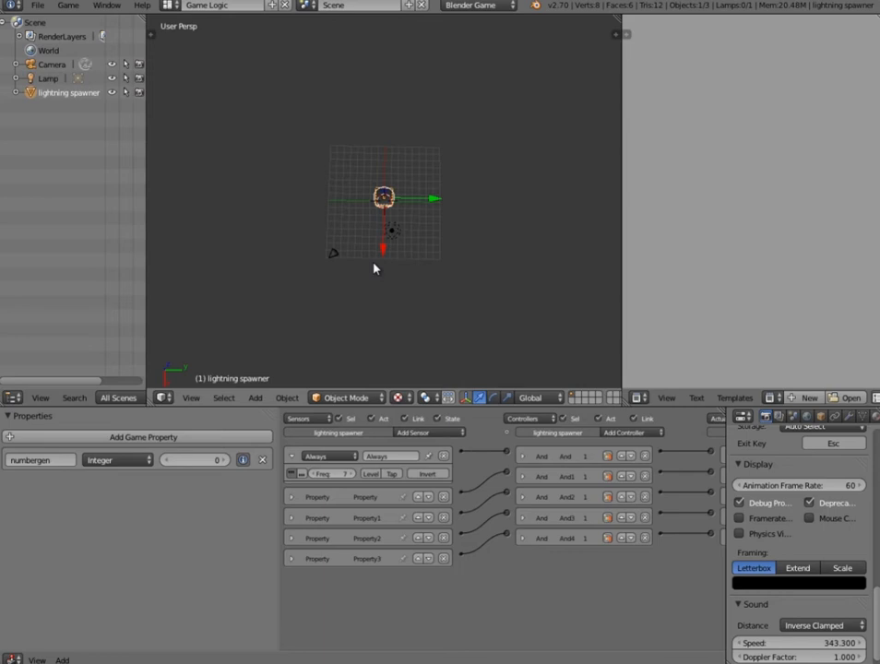
pyautogui.moveTo(407, 265); pyautogui.dragTo(412, 227, button='middle')
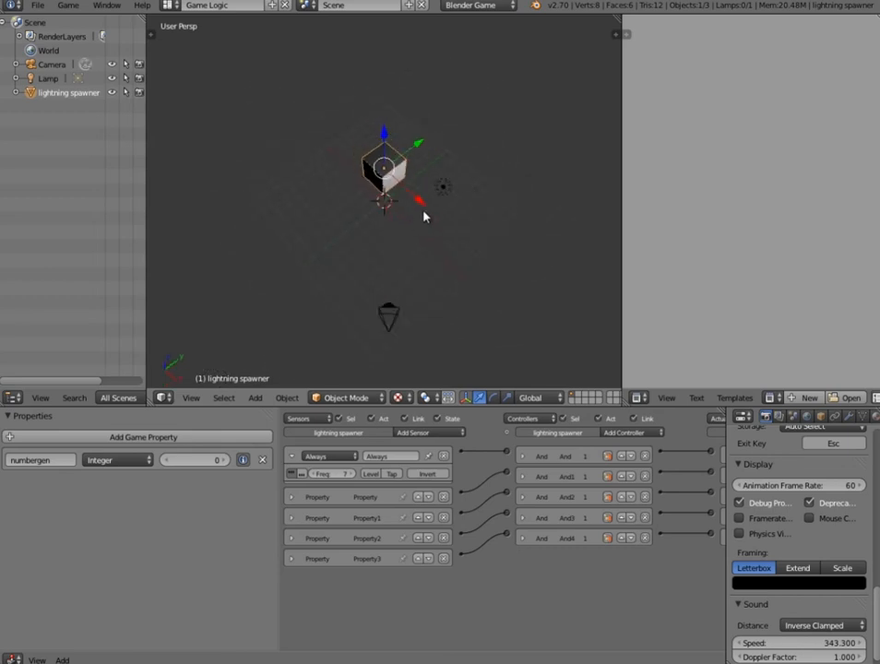
pyautogui.hotkey('shift', 'a')
pyautogui.moveTo(426, 213)
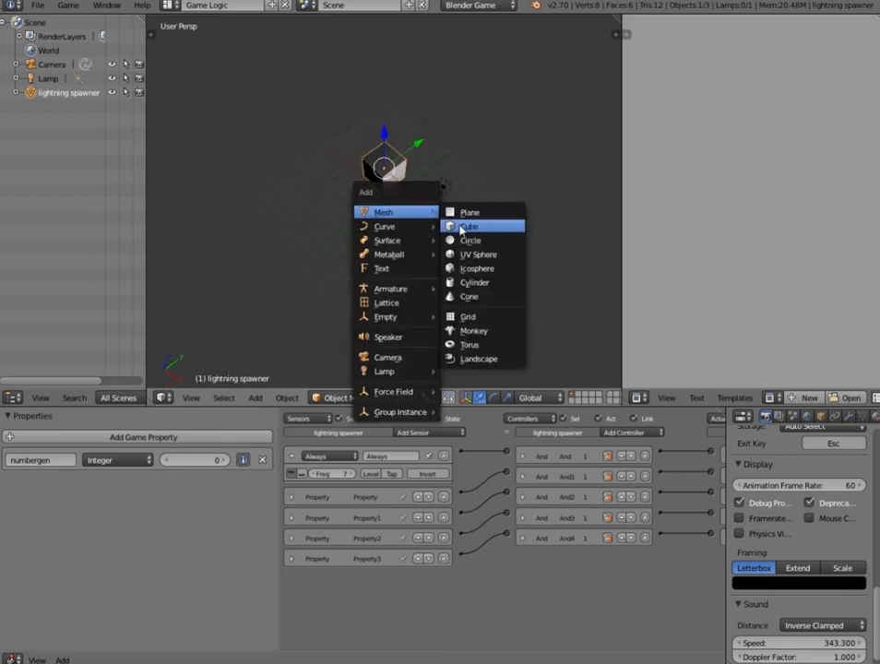
pyautogui.click(466, 226)
pyautogui.moveTo(417, 177); pyautogui.dragTo(328, 251)
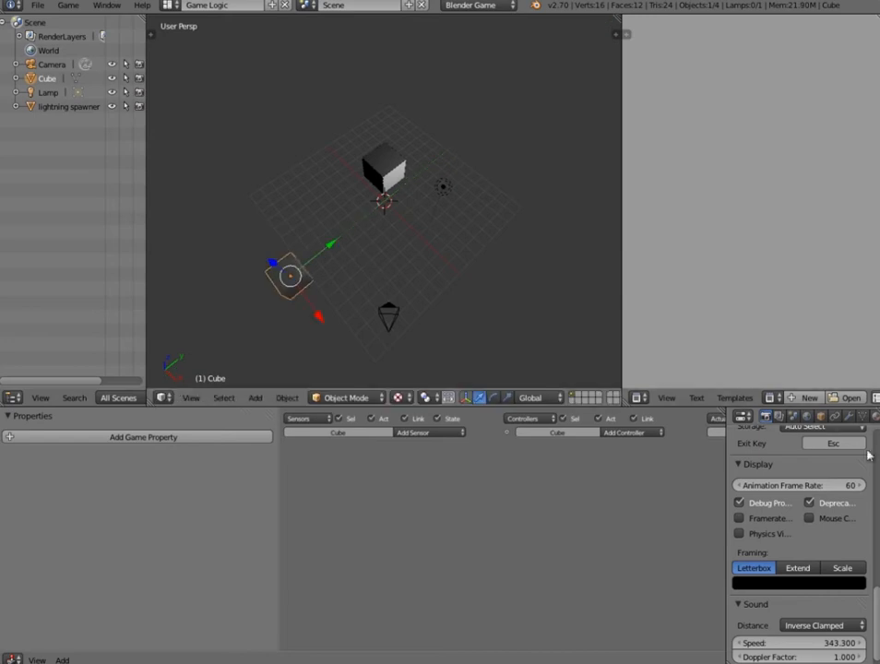
# - Rename the new cube as wall
pyautogui.click(821, 416)
pyautogui.click(799, 465)
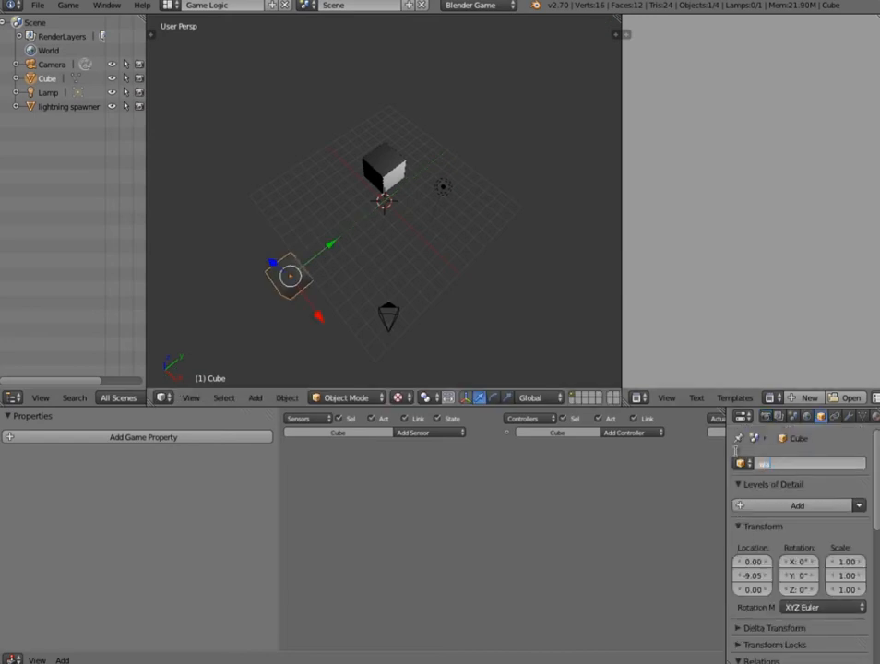
pyautogui.press('Return')
# - Scale the wall to about 9.38 along X and stretch it upright along Z
pyautogui.moveTo(344, 306); pyautogui.dragTo(397, 268, button='middle')
pyautogui.scroll(-3, 396, 269)
pyautogui.press('s')
pyautogui.press('x')
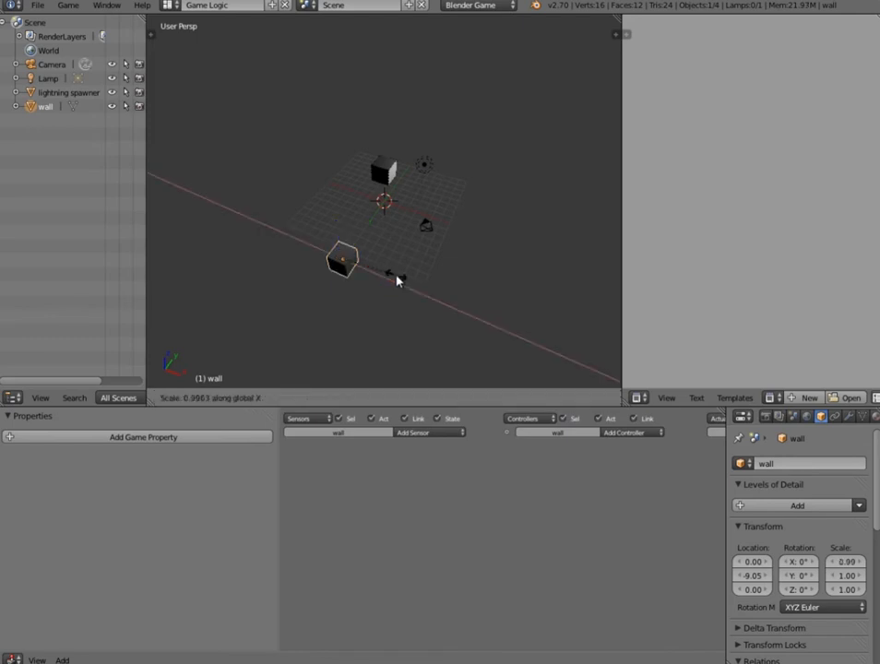
pyautogui.click(392, 321)
pyautogui.moveTo(392, 321); pyautogui.dragTo(346, 220, button='middle')
pyautogui.press('s')
pyautogui.press('z')
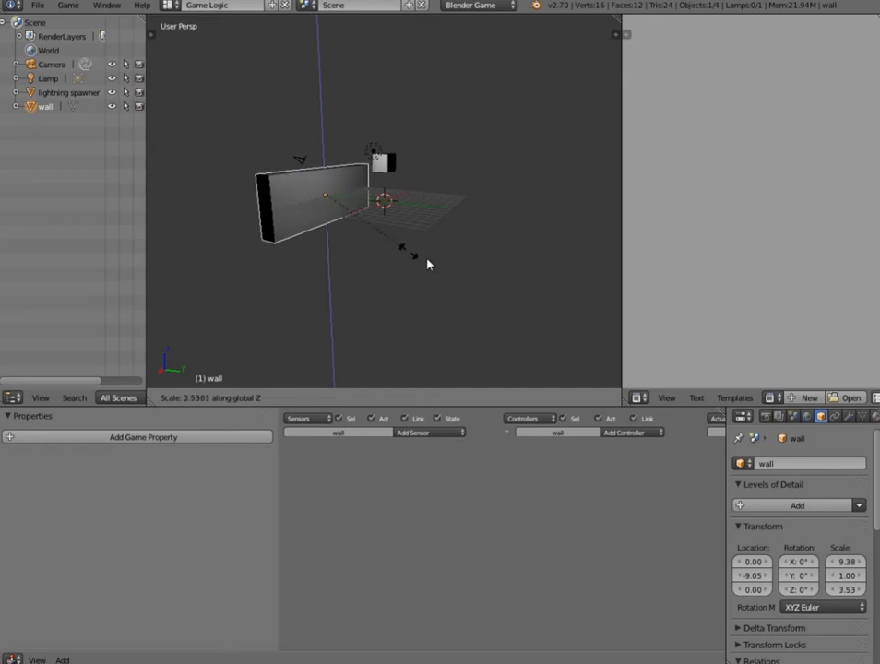
pyautogui.click(444, 266)
# - Reduce the wall's Z scale to about 2.27 and raise it to a Z location of about 4.81
pyautogui.press('g')
pyautogui.press('z')
pyautogui.click(438, 248)
pyautogui.moveTo(398, 239)
pyautogui.mouseDown(button='middle')
pyautogui.moveTo(433, 252)
pyautogui.moveTo(412, 251)
pyautogui.mouseUp(button='middle')
pyautogui.press('s')
pyautogui.press('z')
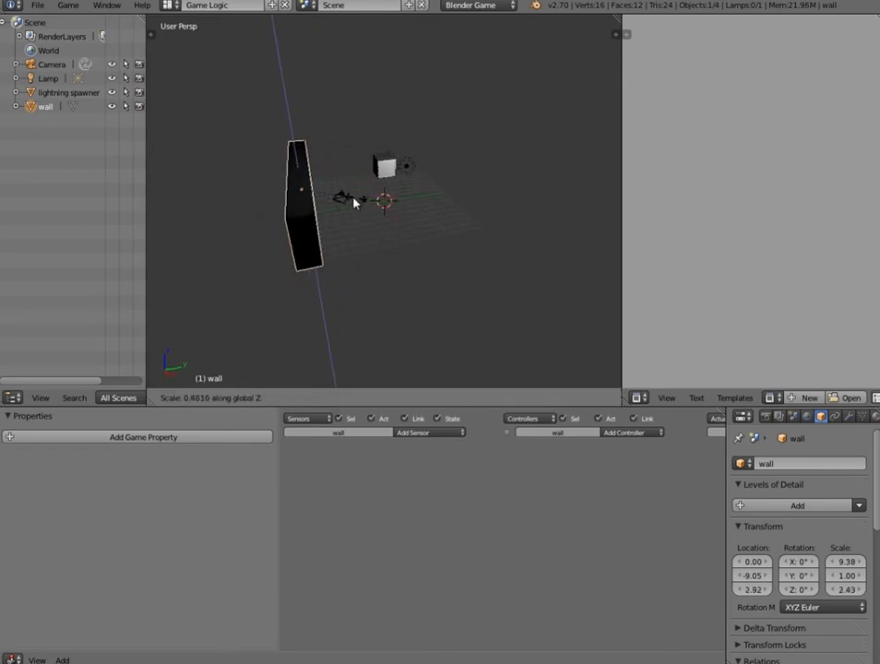
pyautogui.click(351, 202)
pyautogui.moveTo(351, 202); pyautogui.dragTo(310, 180, button='middle')
pyautogui.press('g')
pyautogui.press('z')
pyautogui.click(318, 168)
# - Stretch the wall to a Z scale of about 5.41 and lower it to a Z location of about 1.16
pyautogui.press('s')
pyautogui.press('z')
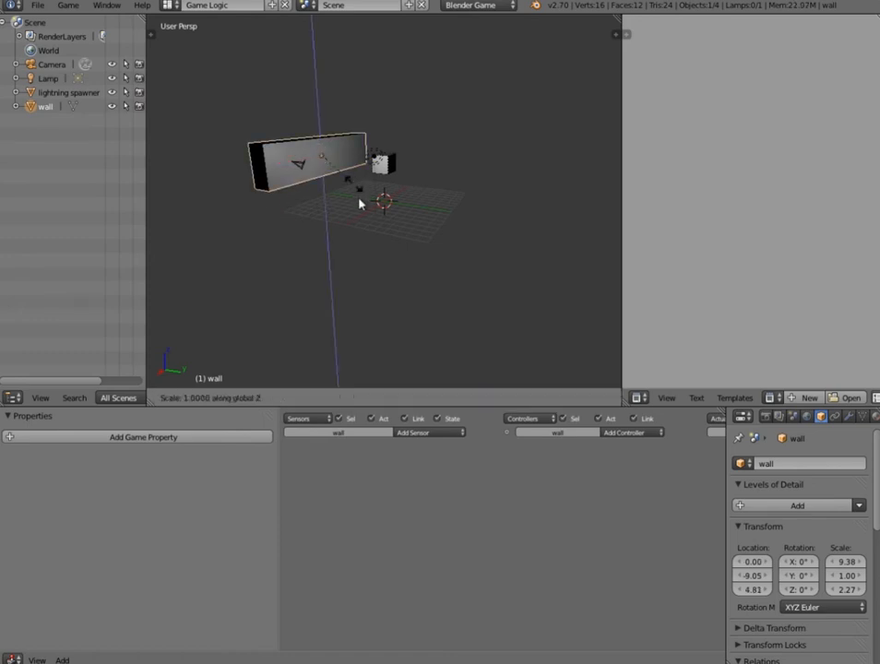
pyautogui.click(379, 245)
pyautogui.press('g')
pyautogui.click(385, 259)
pyautogui.moveTo(397, 241)
pyautogui.mouseDown(button='middle')
pyautogui.moveTo(501, 239)
pyautogui.moveTo(393, 231)
pyautogui.mouseUp(button='middle')
pyautogui.press('g')
pyautogui.press('z')
pyautogui.click(395, 242)
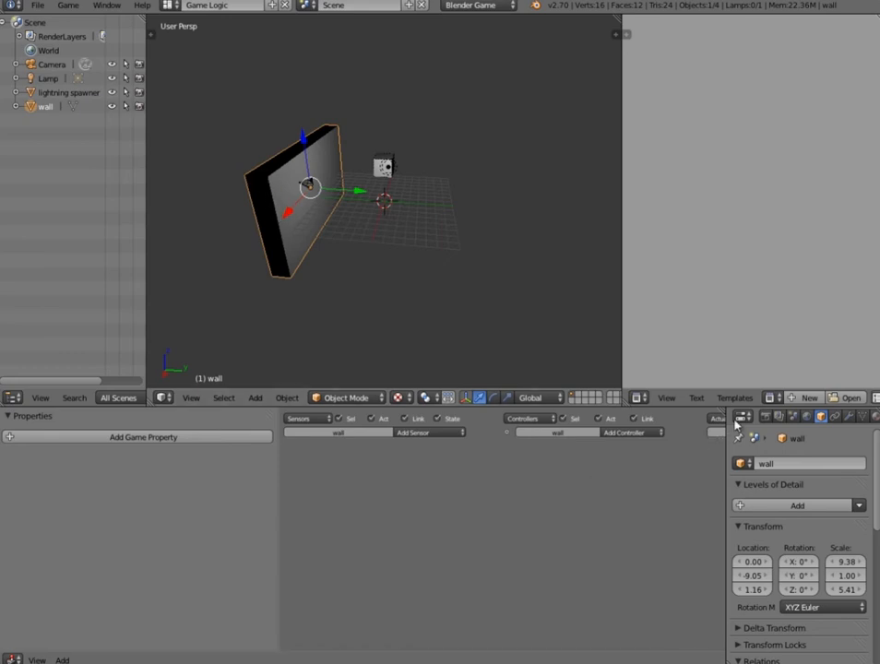
# - Enable Collision Bounds in the wall's physics settings, keeping the Box bounds
pyautogui.click(822, 417)
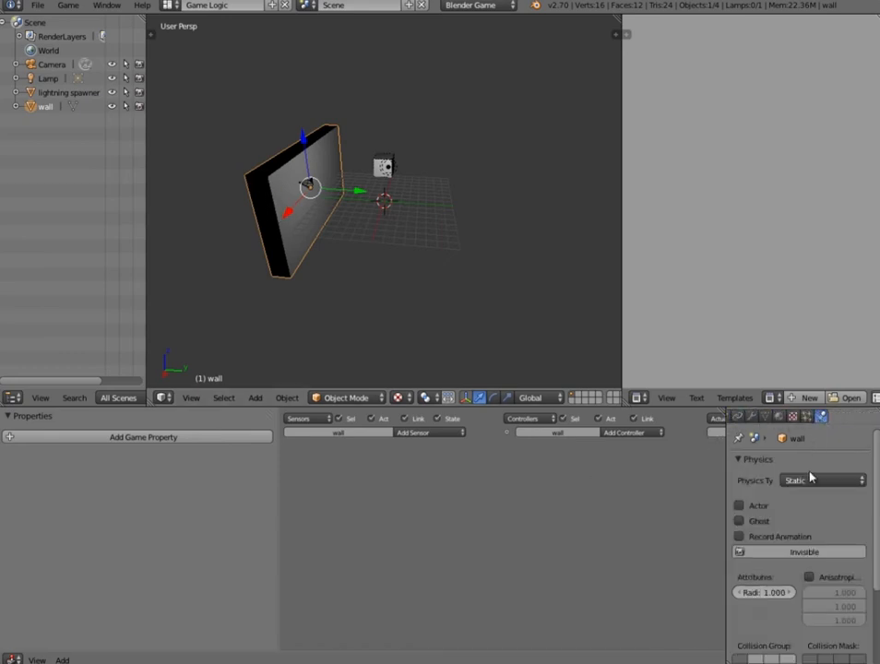
pyautogui.scroll(-3, 793, 553)
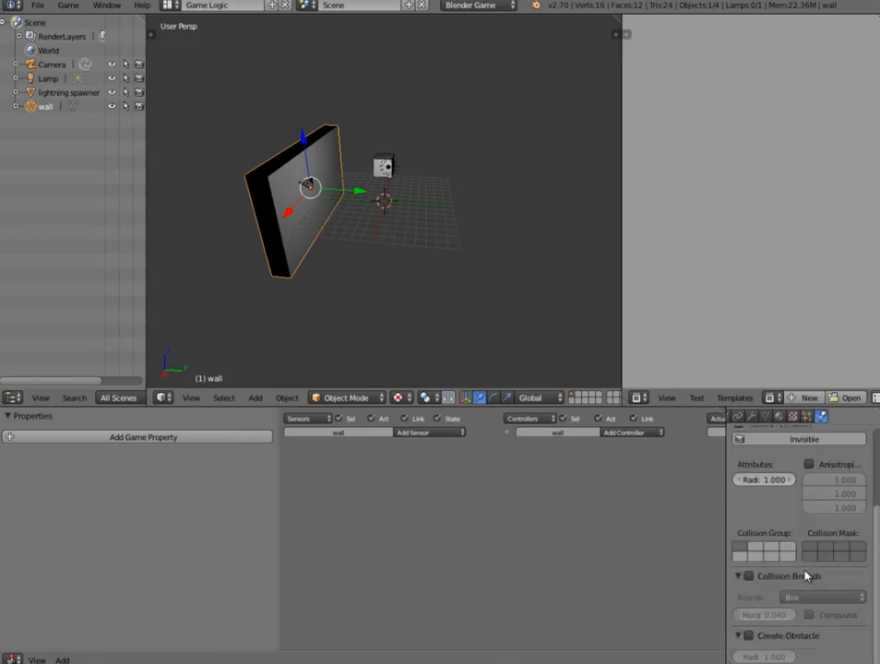
pyautogui.click(749, 578)
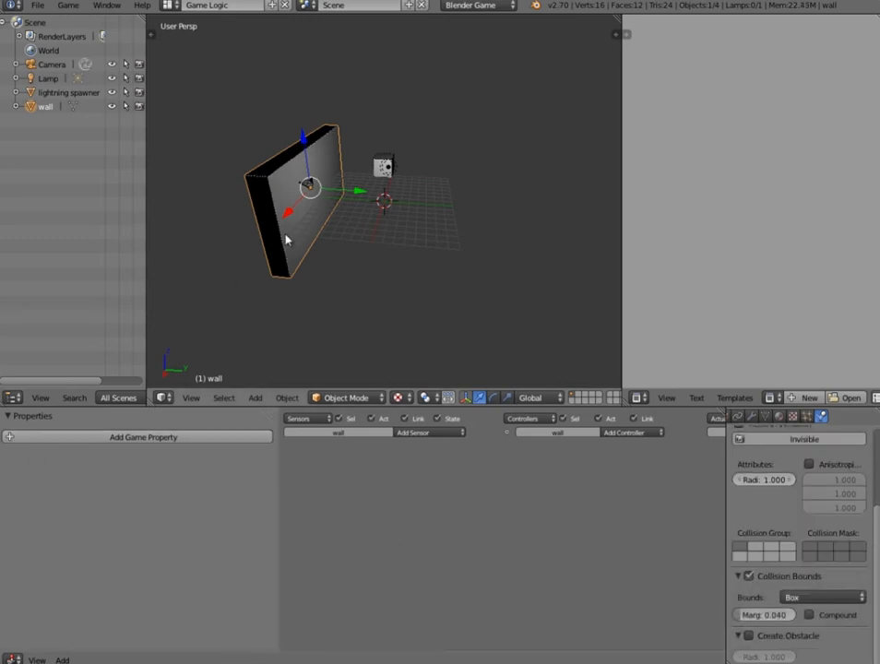
# - Add a game property named stop to the wall, keeping the Float type
pyautogui.click(193, 443)
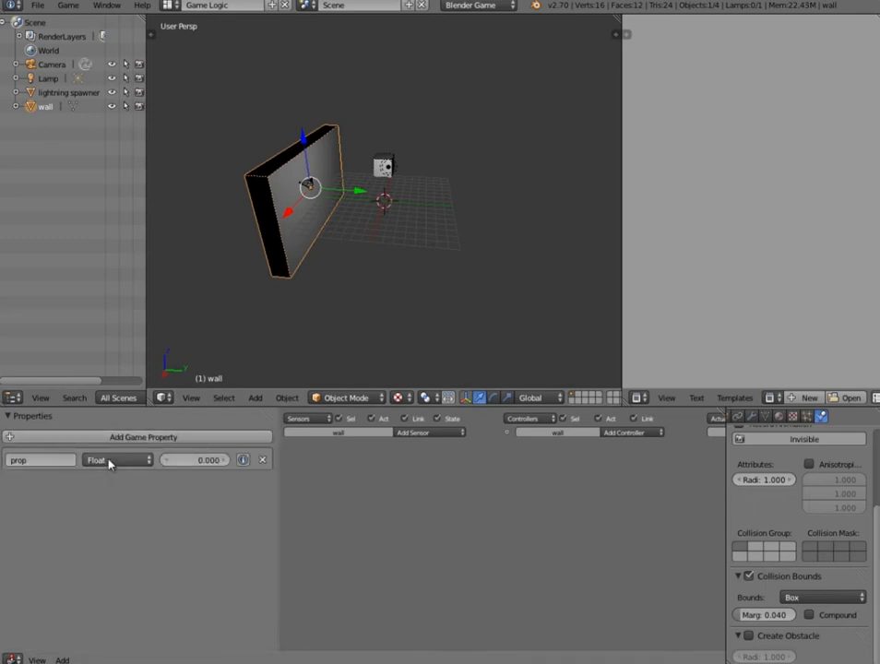
pyautogui.click(113, 460)
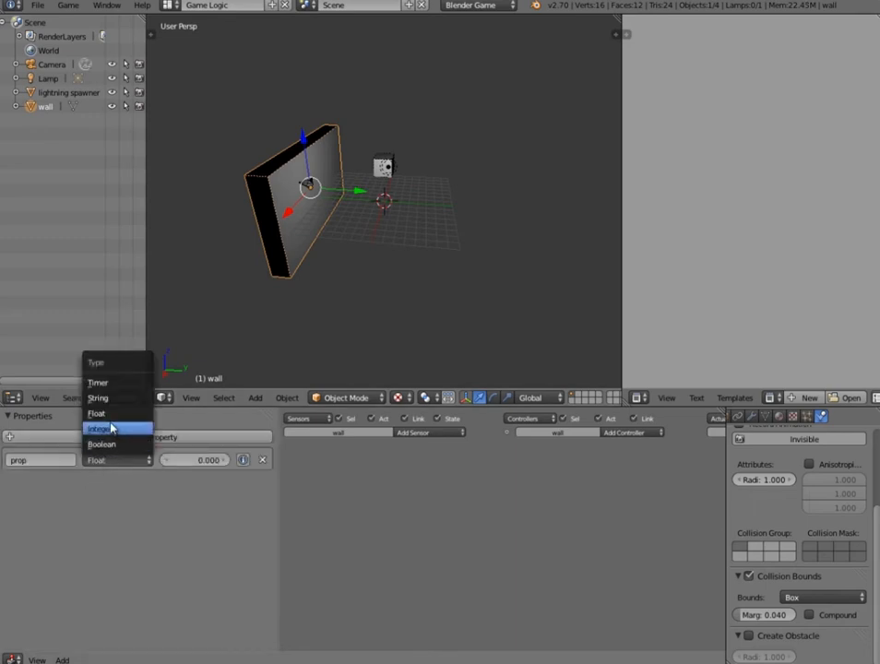
pyautogui.click(49, 459)
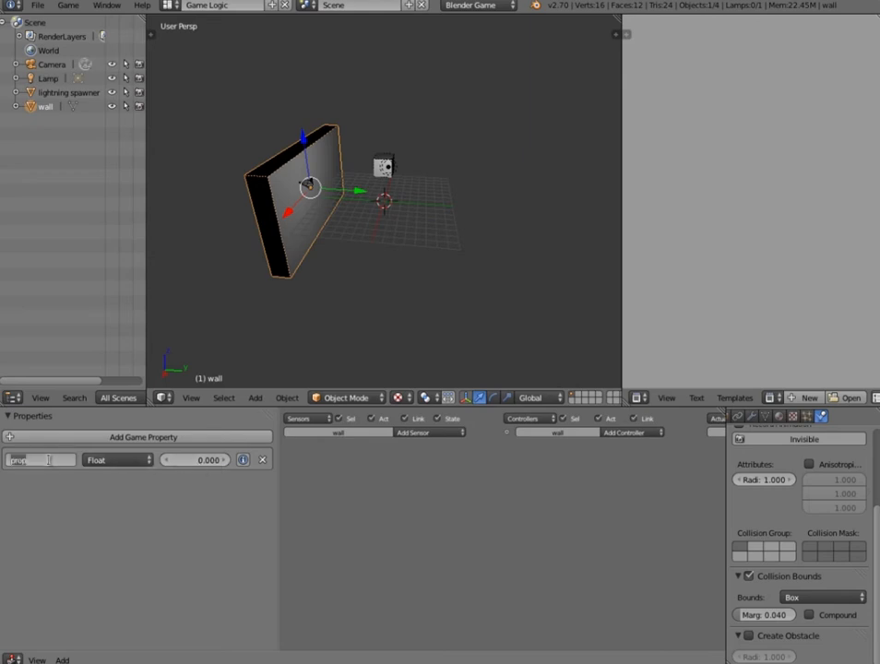
pyautogui.press('BackSpace')
pyautogui.write('stop')
pyautogui.press('Return')
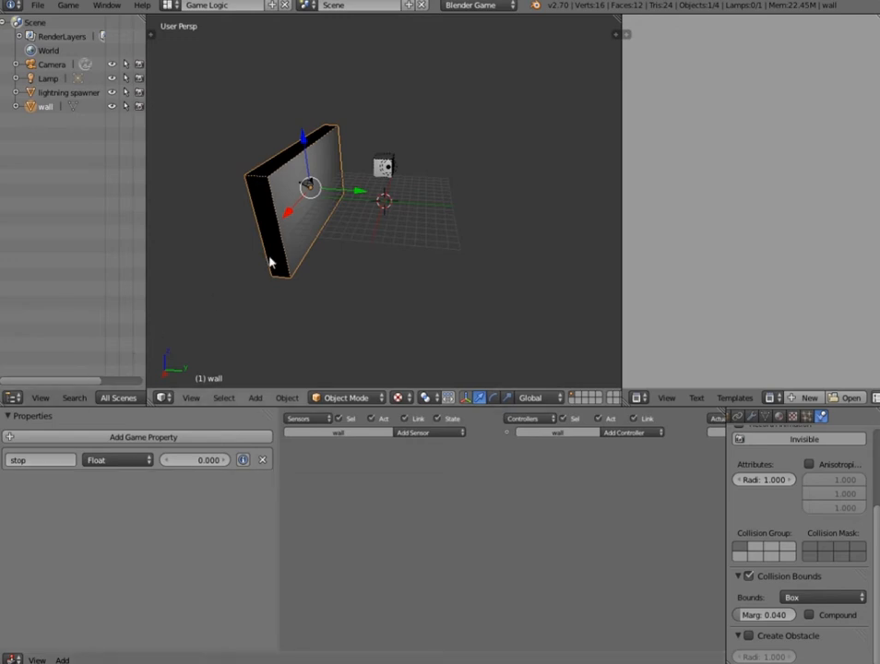
# - Select the lightning spawner, collapse its Always sensor and add a Collision sensor
pyautogui.moveTo(371, 167); pyautogui.dragTo(336, 197, button='middle')
pyautogui.rightClick(380, 166)
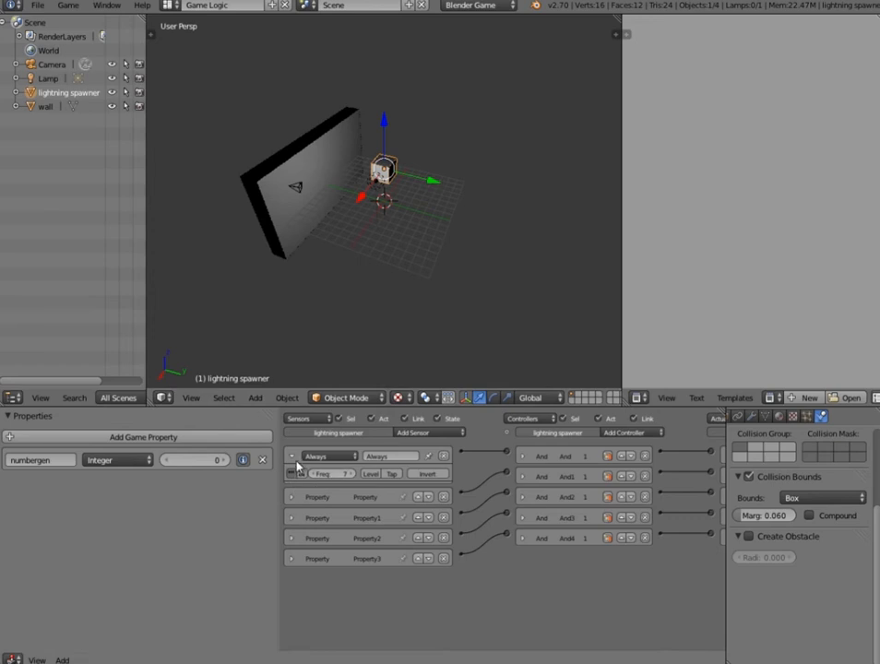
pyautogui.click(293, 458)
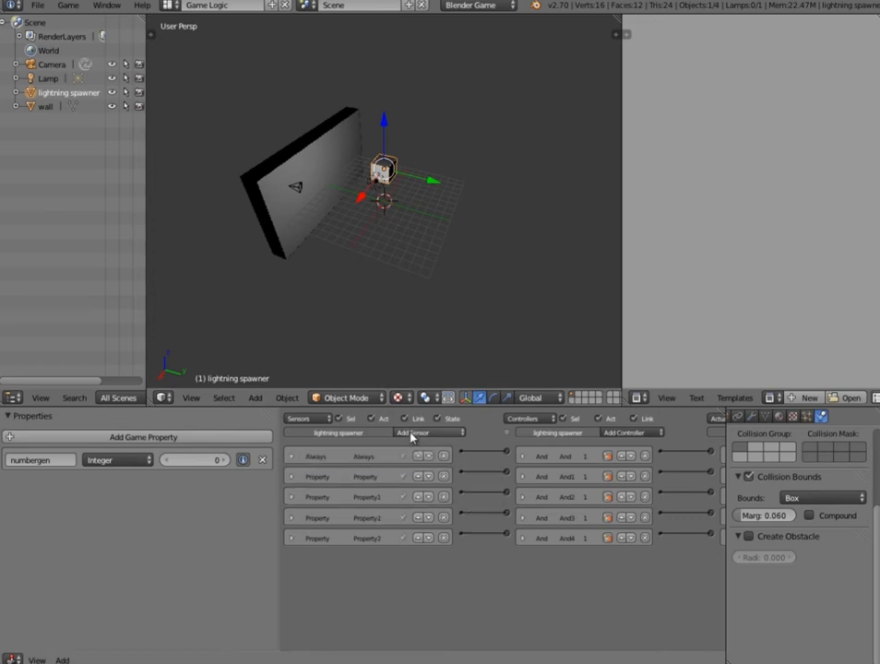
pyautogui.click(413, 432)
pyautogui.click(416, 469)
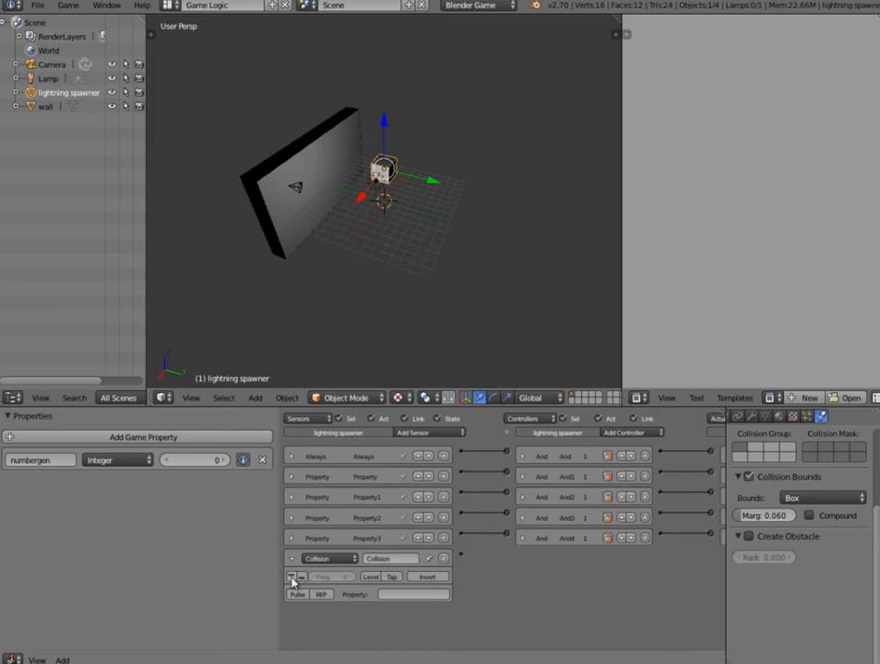
# - Set the Collision sensor's property to stop and enable its true level triggering
pyautogui.click(391, 596)
pyautogui.press('Return')
pyautogui.click(293, 578)
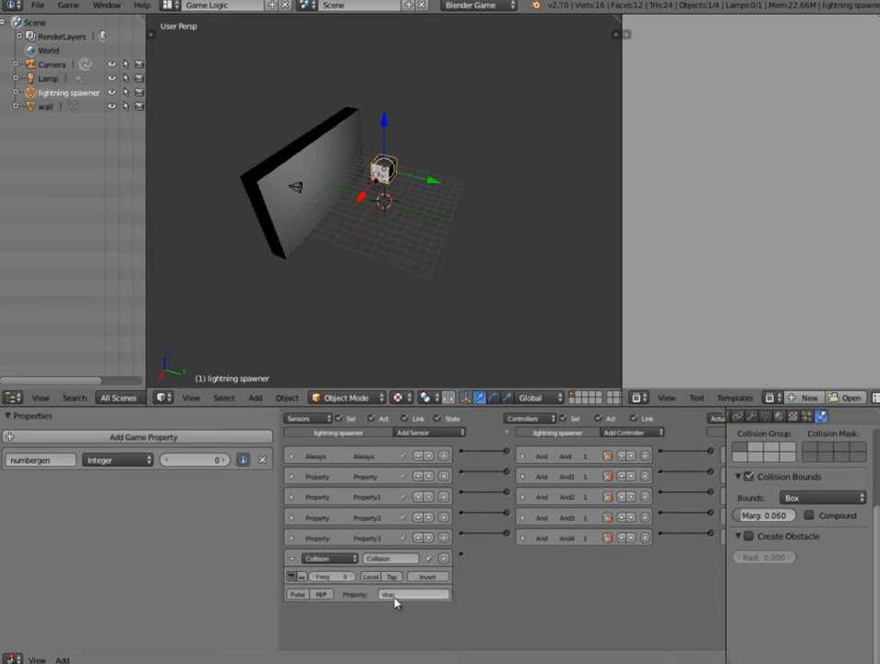
# - Compare the wall's stop property with the lightning spawner's Collision sensor, and review the spawner's logic bricks and position relative to the wall
pyautogui.rightClick(259, 224)
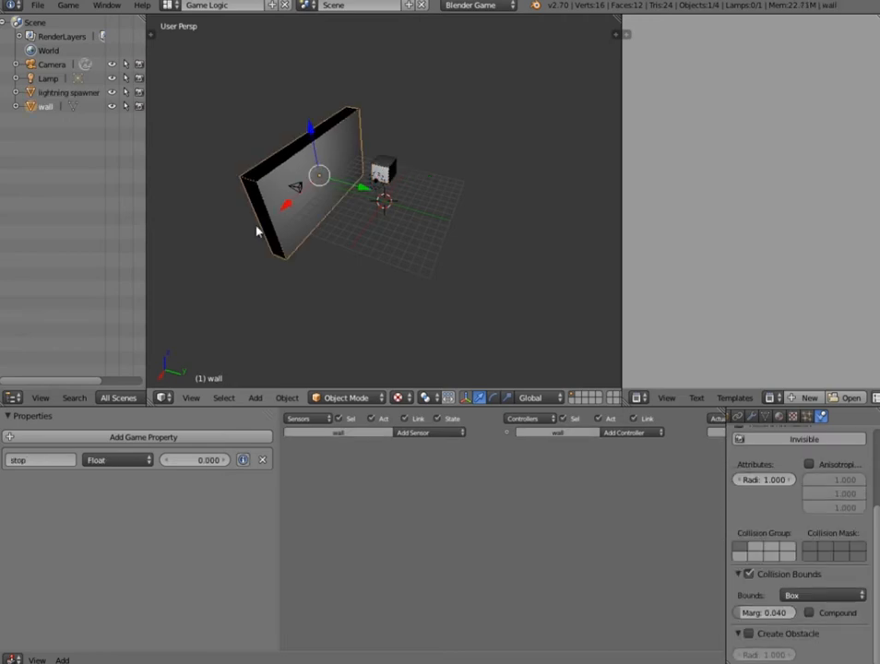
pyautogui.rightClick(388, 176)
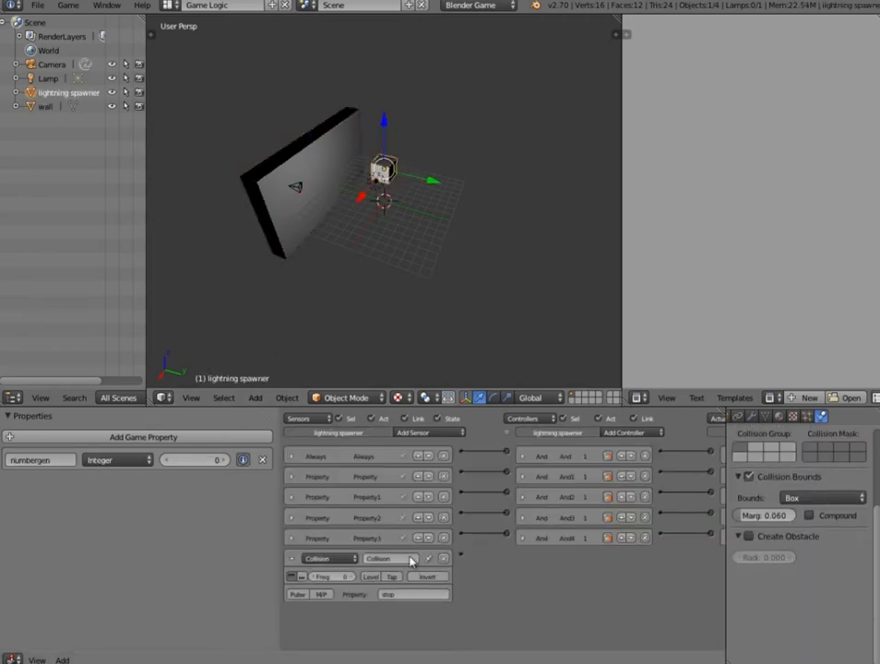
pyautogui.keyDown('ctrl'); pyautogui.hscroll(3, 477, 546); pyautogui.keyUp('ctrl')
pyautogui.moveTo(478, 546); pyautogui.dragTo(474, 603, button='middle')
pyautogui.scroll(-4, 474, 605)
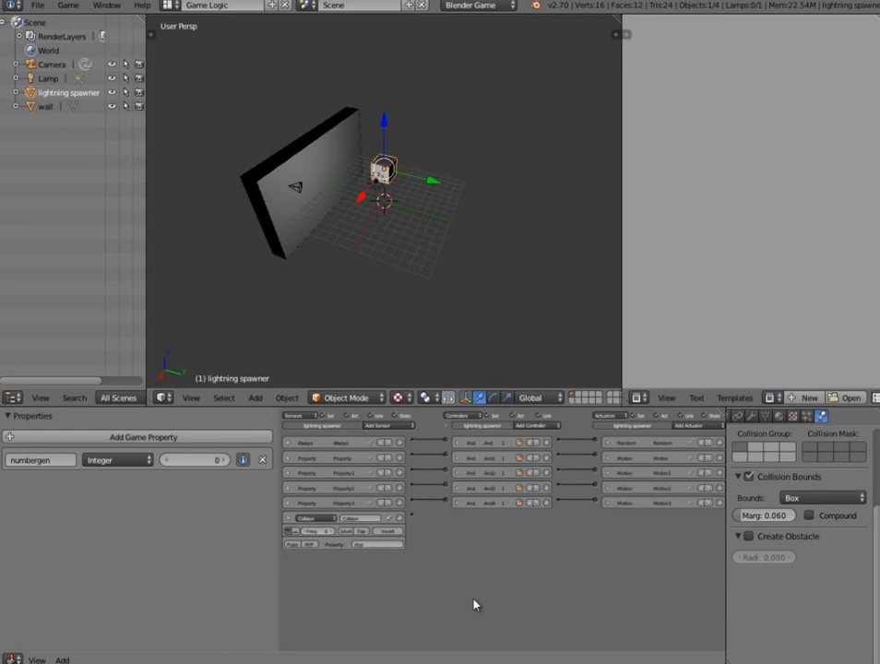
pyautogui.moveTo(377, 279); pyautogui.dragTo(385, 178, button='middle')
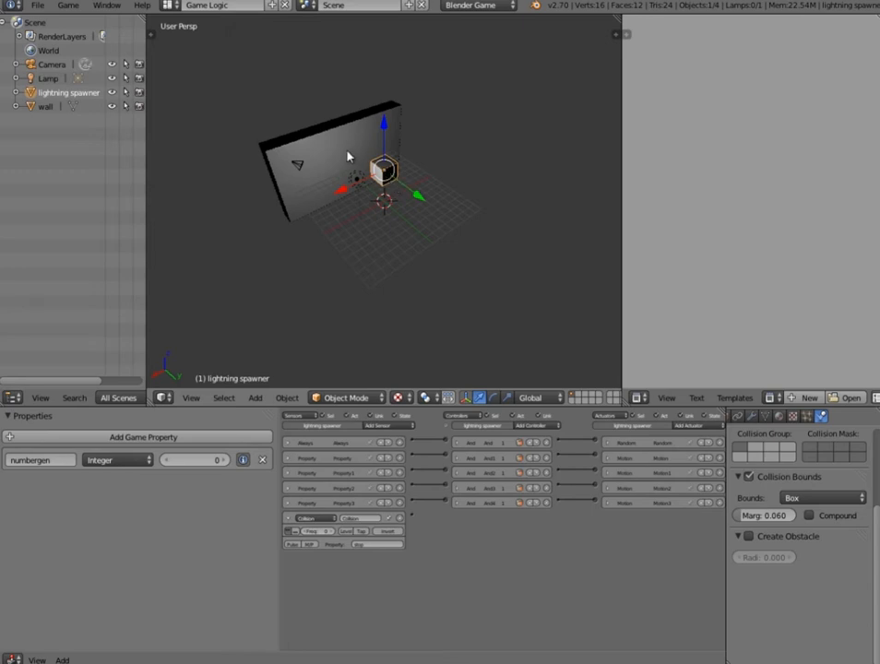
pyautogui.moveTo(315, 151); pyautogui.dragTo(426, 210, button='middle')
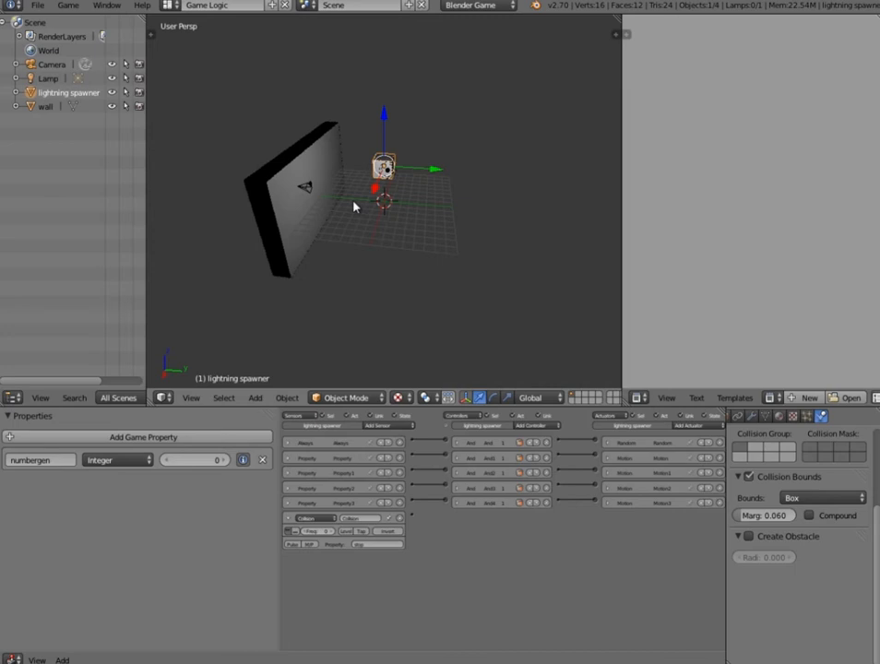
pyautogui.scroll(5, 527, 513)
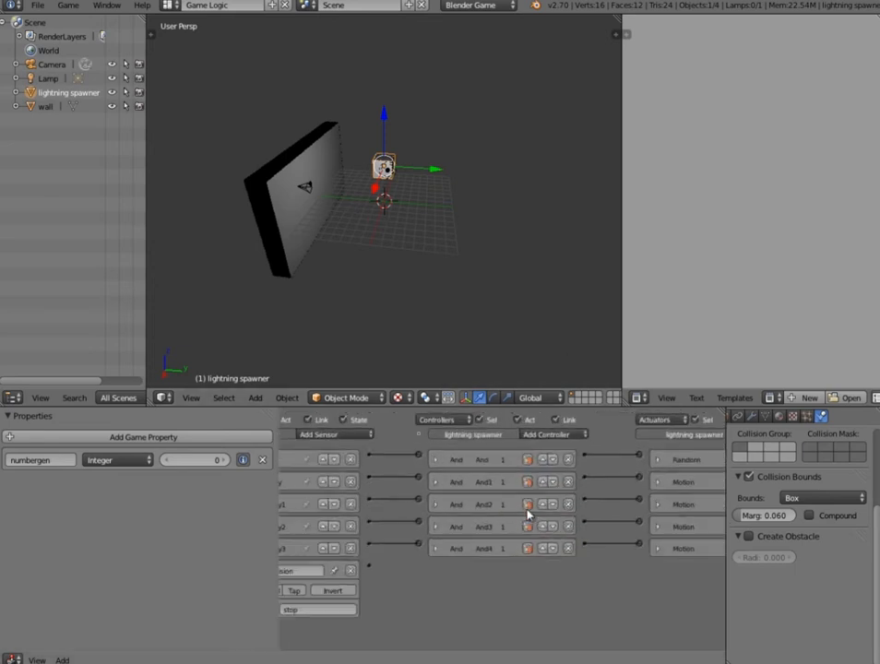
pyautogui.scroll(-3, 485, 525)
pyautogui.moveTo(422, 539); pyautogui.dragTo(482, 543, button='middle')
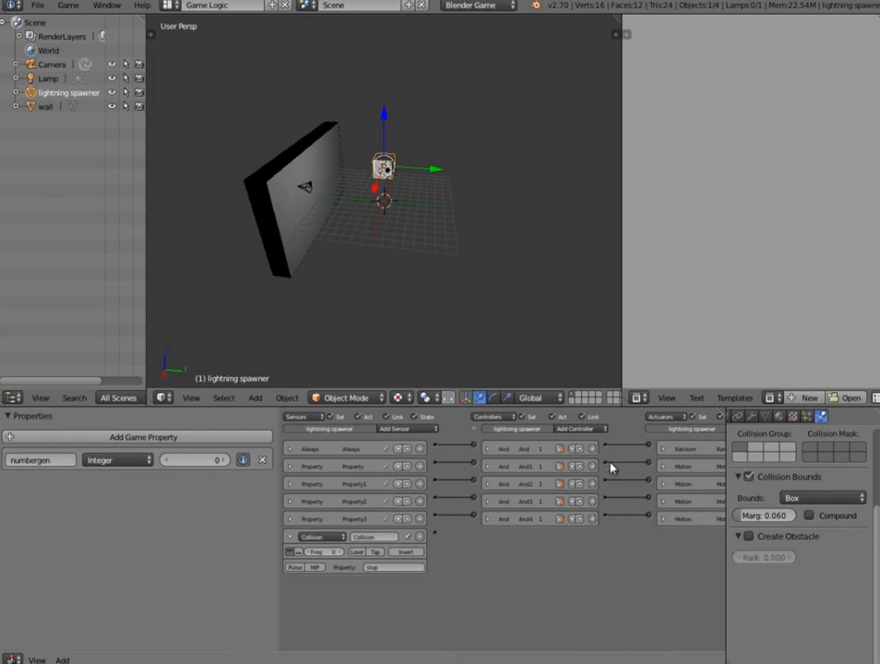
# - Add an And controller to the lightning spawner and connect the Collision sensor to it
pyautogui.click(577, 430)
pyautogui.click(564, 440)
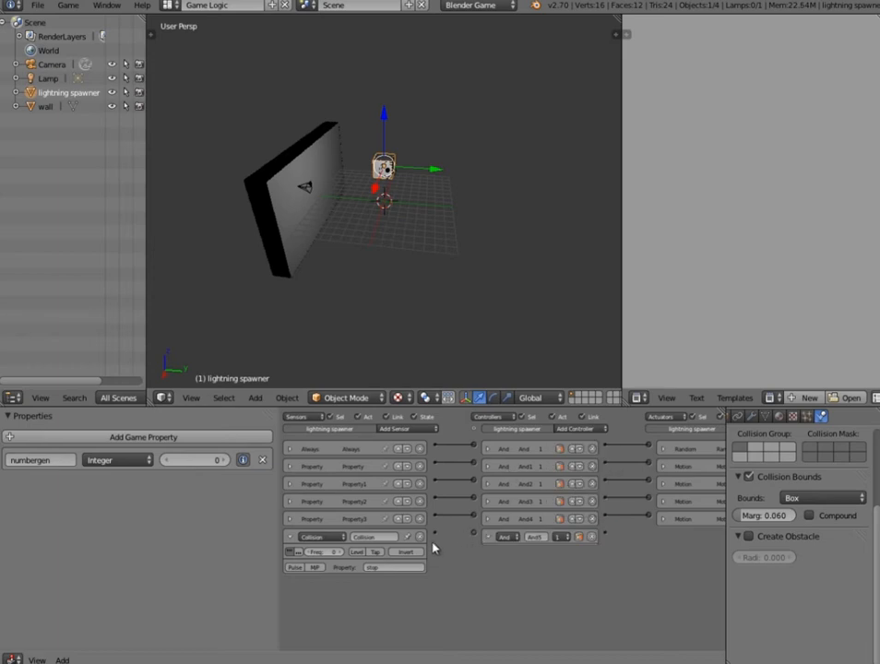
pyautogui.moveTo(476, 535); pyautogui.dragTo(475, 533)
pyautogui.moveTo(469, 570); pyautogui.dragTo(456, 542, button='middle')
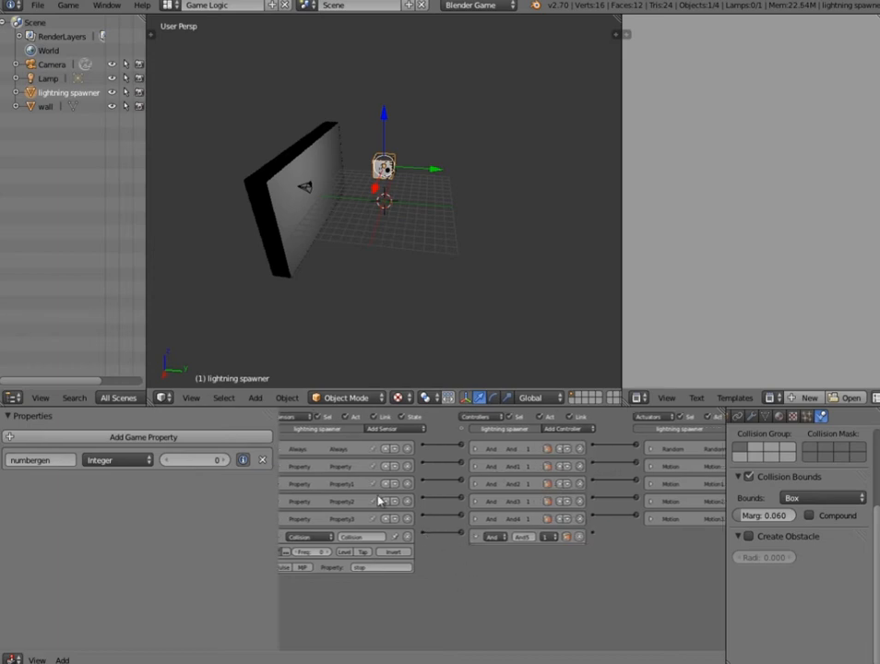
# - Check the settings of the first Property sensor and first Motion actuator, and connect that sensor to the And5 controller
pyautogui.click(290, 467)
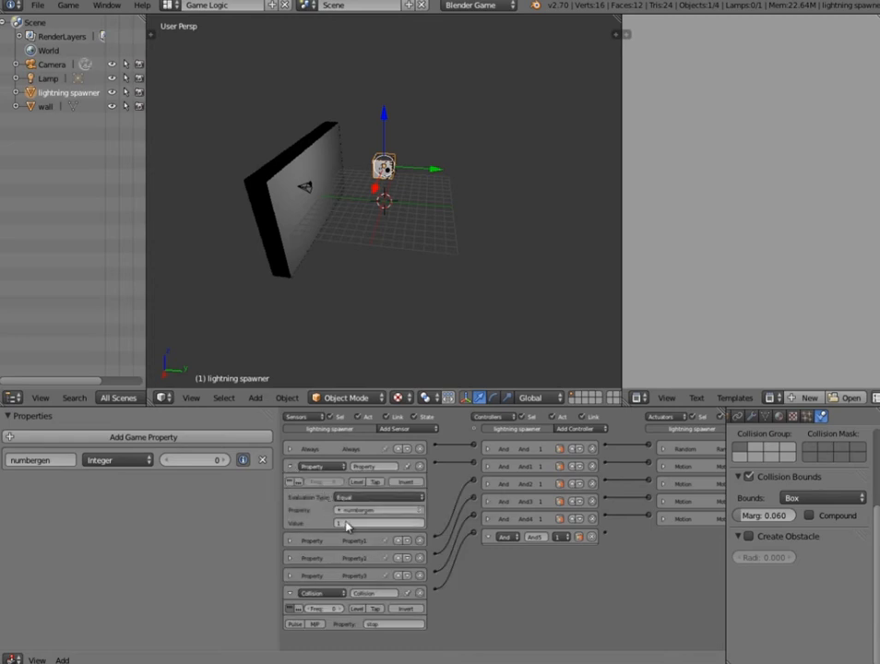
pyautogui.click(291, 468)
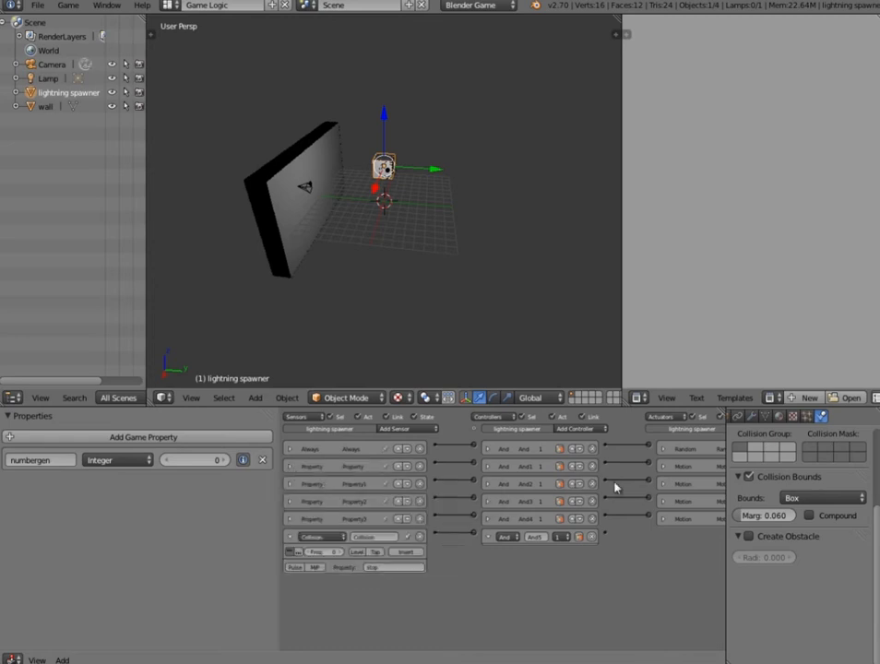
pyautogui.click(662, 466)
pyautogui.moveTo(666, 466); pyautogui.dragTo(618, 464, button='middle')
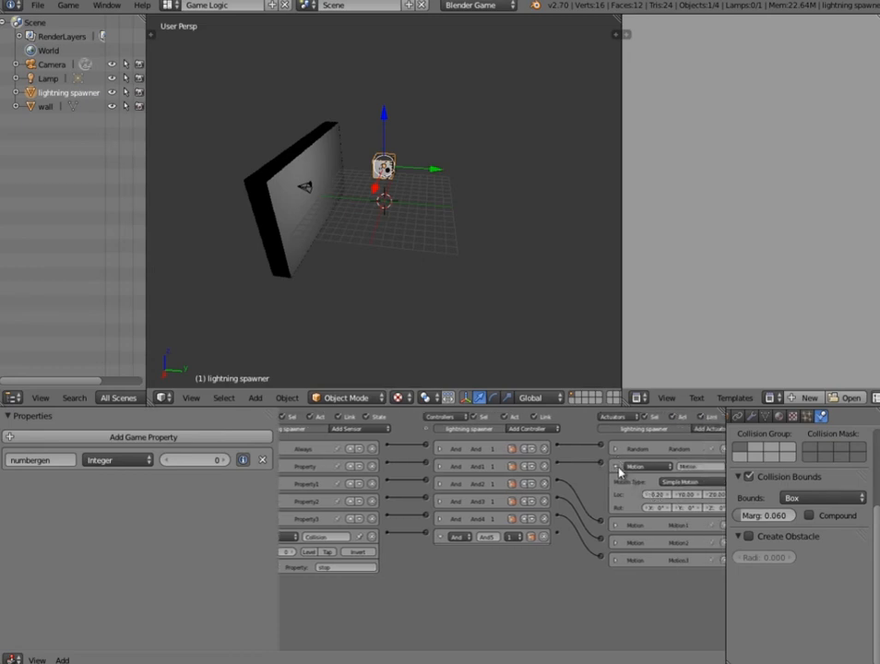
pyautogui.click(617, 468)
pyautogui.moveTo(386, 465); pyautogui.dragTo(428, 540)
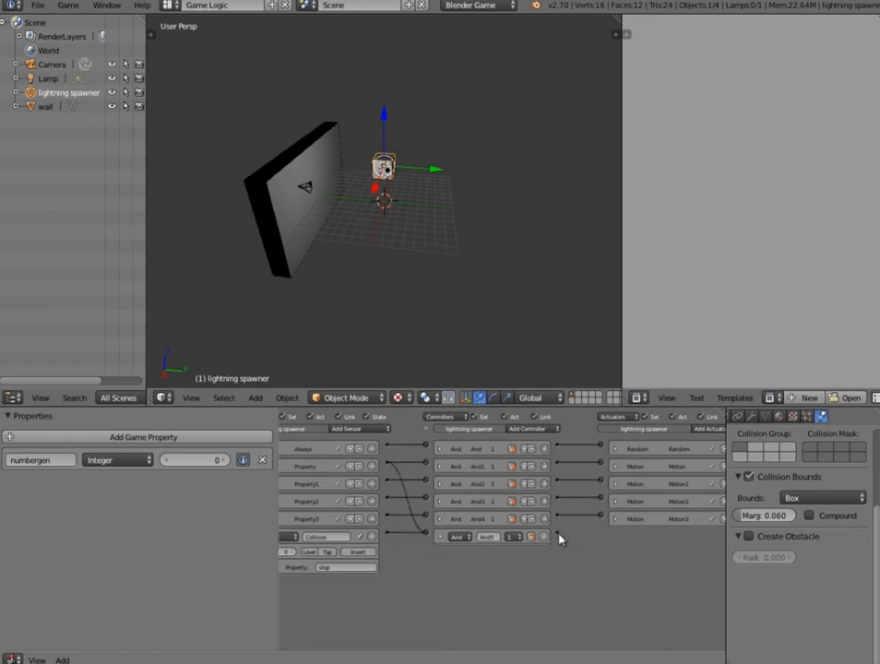
# - Connect the And5 controller to the Motion1 actuator and collapse the controller
pyautogui.moveTo(596, 557); pyautogui.dragTo(606, 485)
pyautogui.click(615, 484)
pyautogui.click(616, 484)
pyautogui.click(441, 538)
pyautogui.moveTo(367, 518); pyautogui.dragTo(478, 523, button='middle')
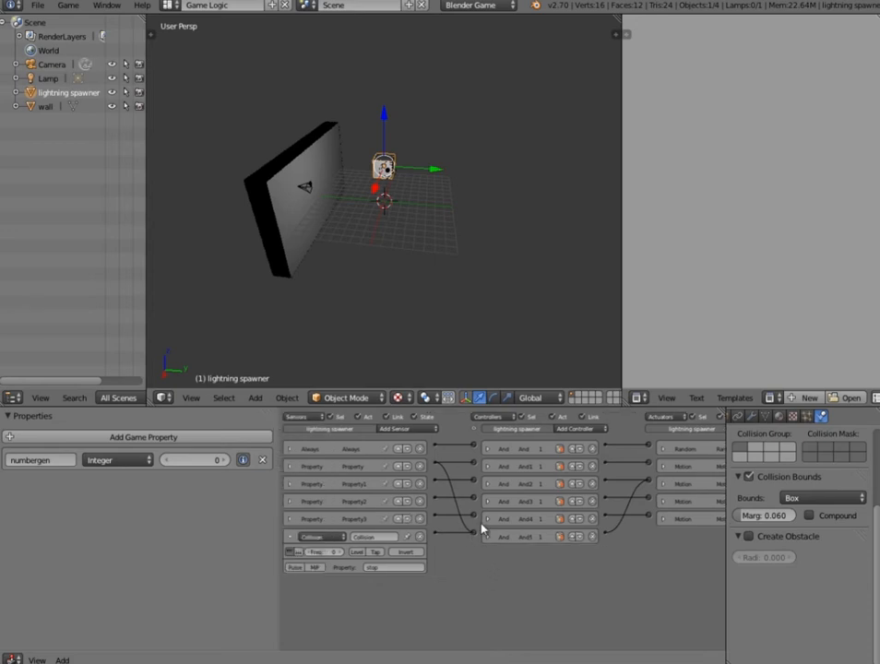
# - Add an And controller to the lightning spawner and connect the Collision and Property1 sensors to it
pyautogui.click(574, 428)
pyautogui.click(501, 472)
pyautogui.moveTo(436, 533); pyautogui.dragTo(475, 553)
pyautogui.click(291, 486)
pyautogui.click(291, 486)
pyautogui.moveTo(437, 486); pyautogui.dragTo(475, 553)
# - Connect the And6 controller to the first Motion actuator and check the settings of the Motion and Motion1 actuators
pyautogui.moveTo(607, 562); pyautogui.dragTo(506, 569, button='middle')
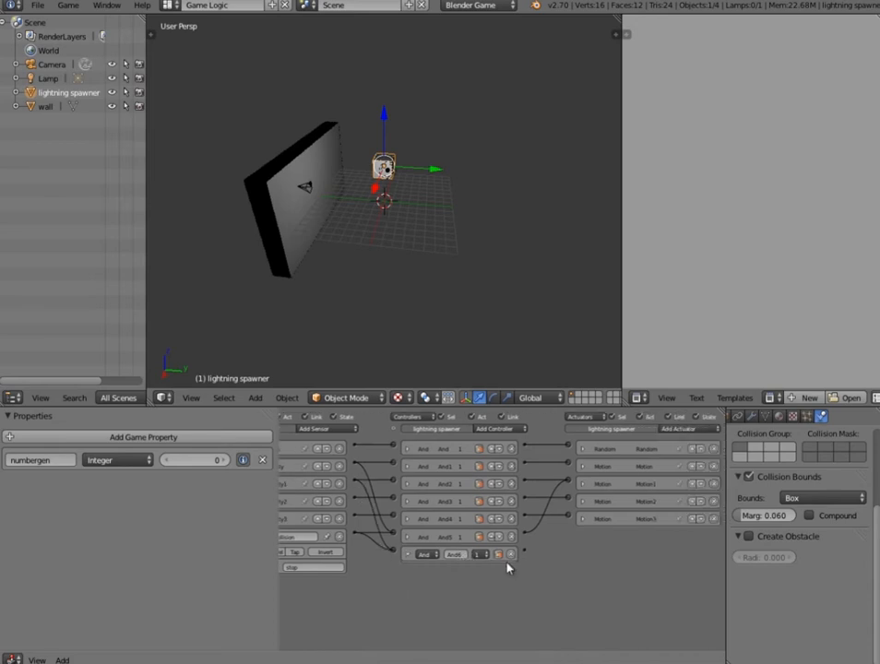
pyautogui.moveTo(575, 492); pyautogui.dragTo(586, 472)
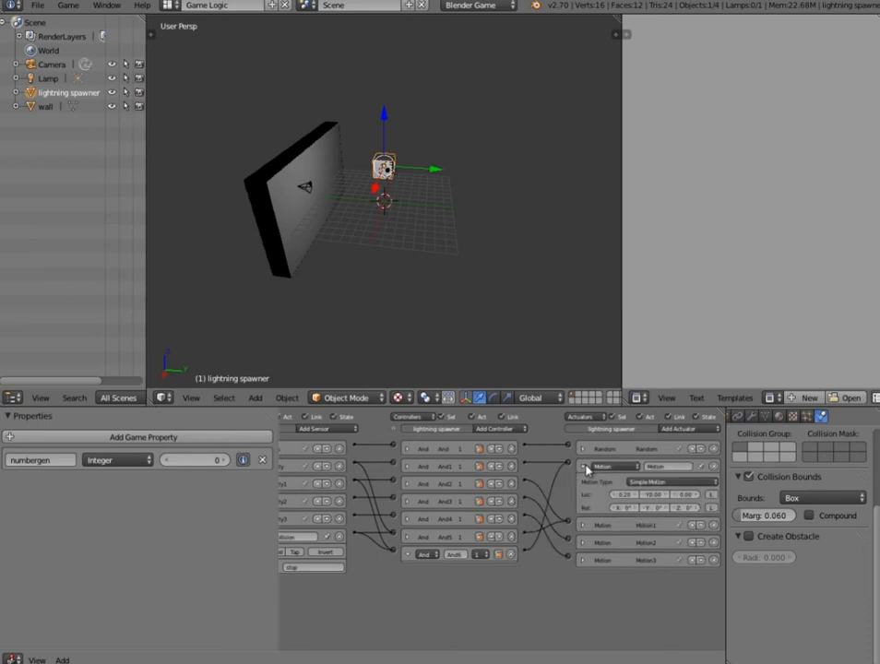
pyautogui.click(583, 483)
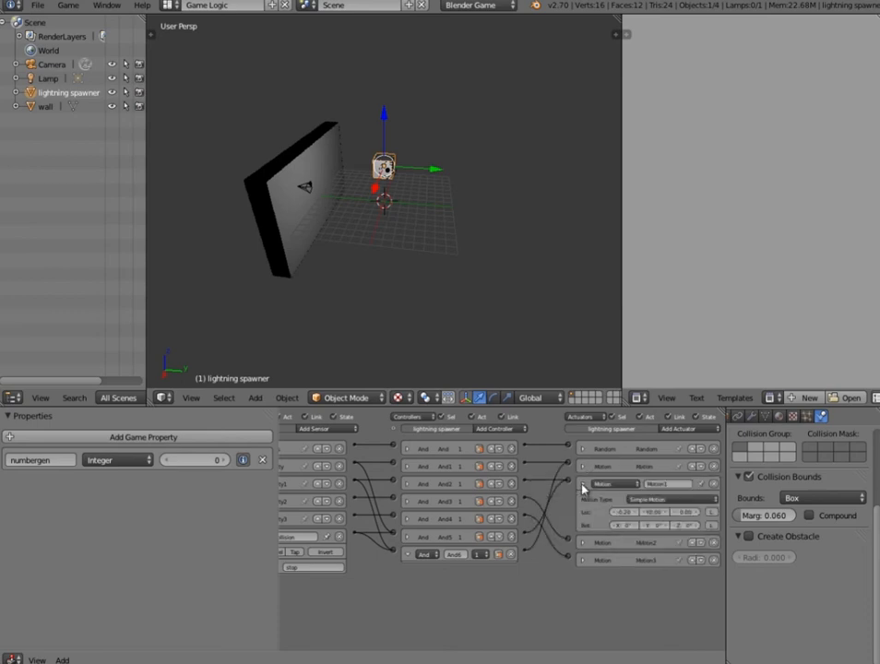
pyautogui.click(582, 481)
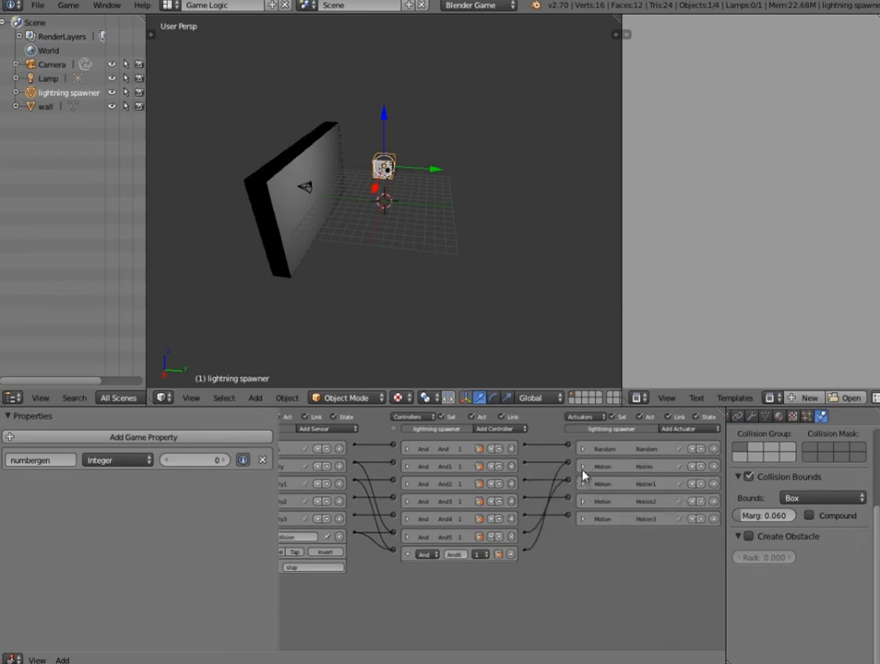
pyautogui.click(581, 467)
pyautogui.click(581, 467)
pyautogui.moveTo(420, 521); pyautogui.dragTo(452, 535, button='middle')
# - Add two more And controllers, connecting Collision and Property2 to And7, and Collision and Property3 to And8
pyautogui.click(440, 554)
pyautogui.click(517, 431)
pyautogui.click(516, 432)
pyautogui.click(516, 432)
pyautogui.click(516, 431)
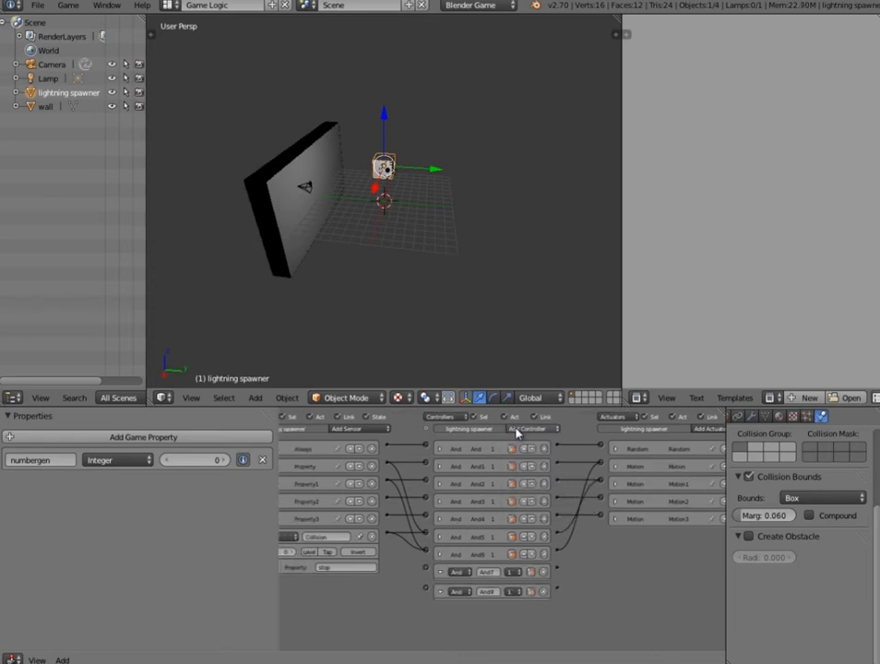
pyautogui.moveTo(390, 539); pyautogui.dragTo(426, 590)
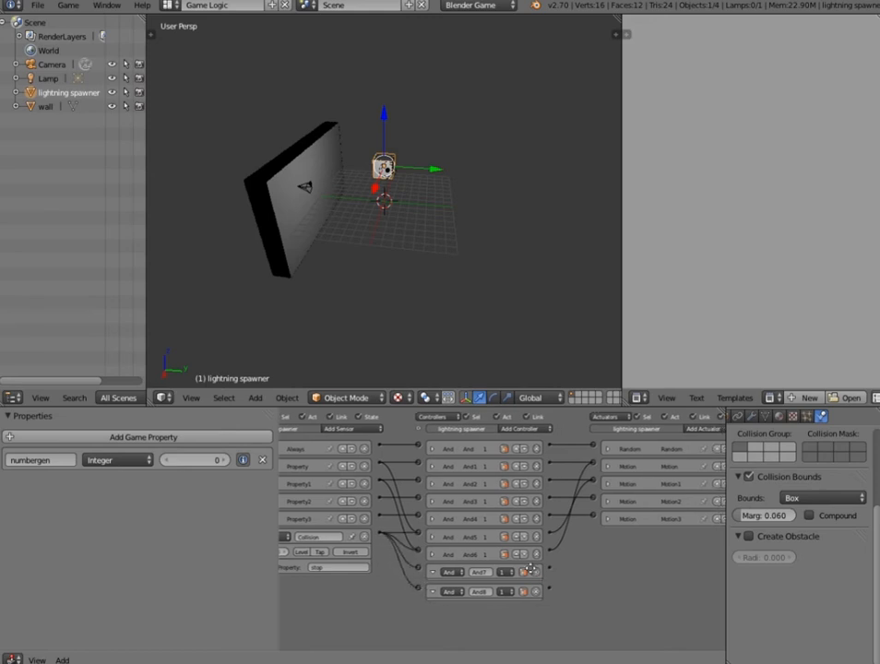
pyautogui.moveTo(379, 499); pyautogui.dragTo(418, 569)
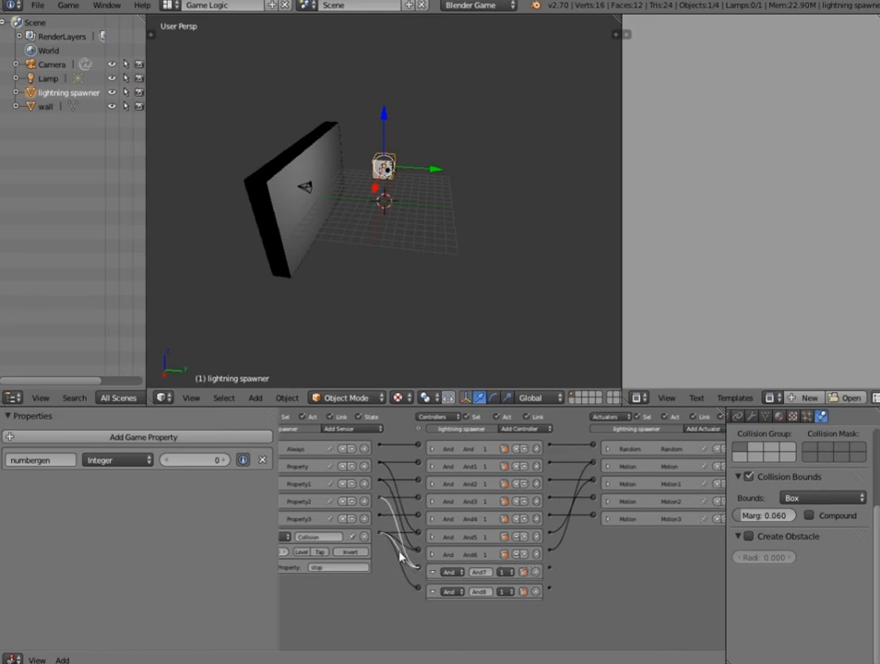
pyautogui.moveTo(380, 517); pyautogui.dragTo(419, 589)
# - Check the Property2 sensor, cross-connect And7 and And8 to the Motion3 and Motion2 actuators, and collapse both controllers and the Collision sensor
pyautogui.moveTo(449, 568); pyautogui.dragTo(505, 581, button='middle')
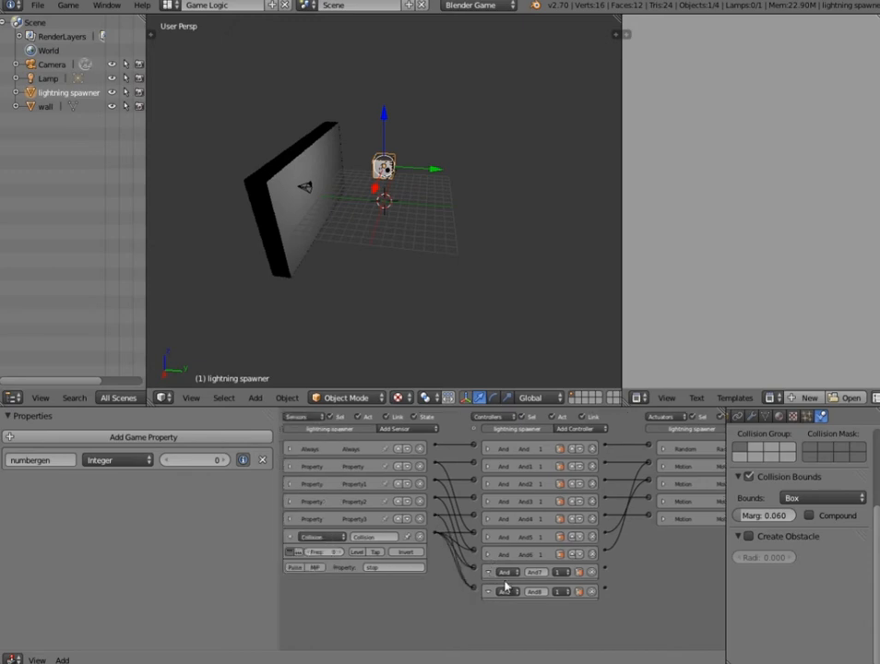
pyautogui.click(293, 502)
pyautogui.click(297, 504)
pyautogui.moveTo(655, 505); pyautogui.dragTo(650, 499)
pyautogui.click(489, 573)
pyautogui.click(488, 589)
pyautogui.click(290, 536)
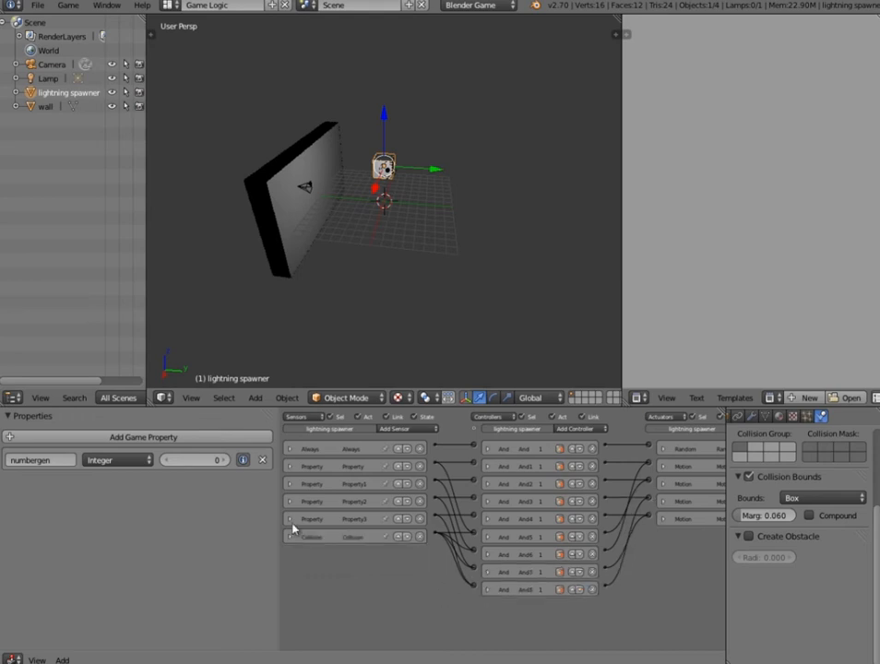
# - Move the wall along Y toward the spawner and place a duplicate about 9.8 units away along Y on the opposite side
pyautogui.rightClick(303, 247)
pyautogui.moveTo(392, 197); pyautogui.dragTo(361, 210, button='middle')
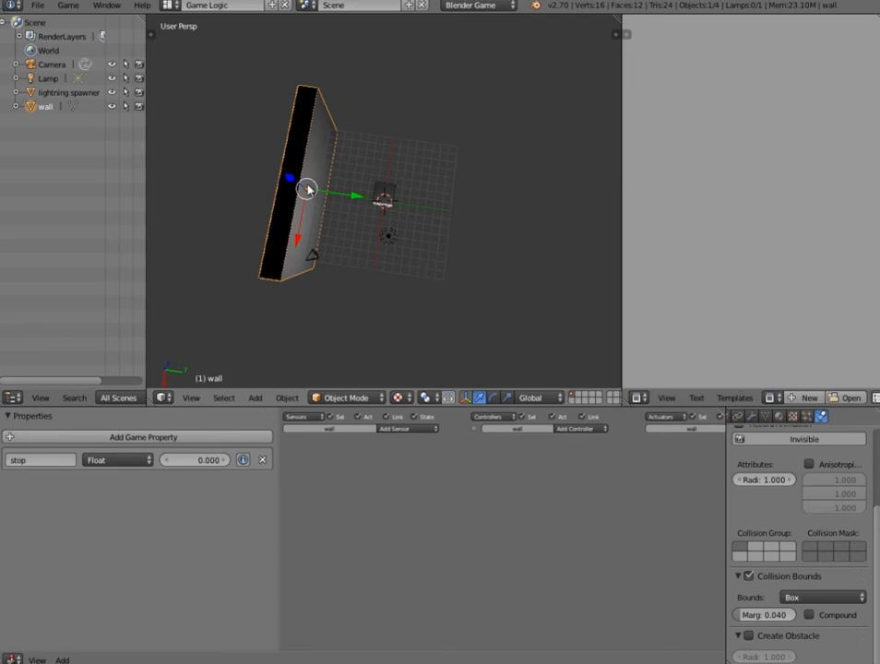
pyautogui.moveTo(356, 196); pyautogui.dragTo(393, 211)
pyautogui.moveTo(393, 211); pyautogui.dragTo(426, 238, button='middle')
pyautogui.hotkey('shift', 'd')
pyautogui.press('y')
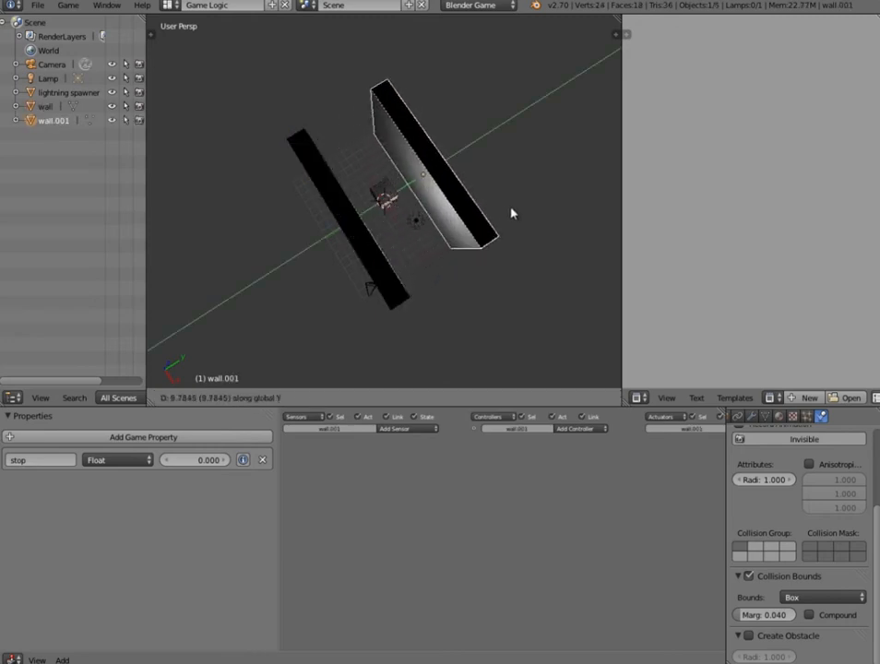
pyautogui.click(495, 235)
# - Duplicate both parallel walls together and rotate the copies 90 degrees about Z to form an enclosure
pyautogui.rightClick(376, 248)
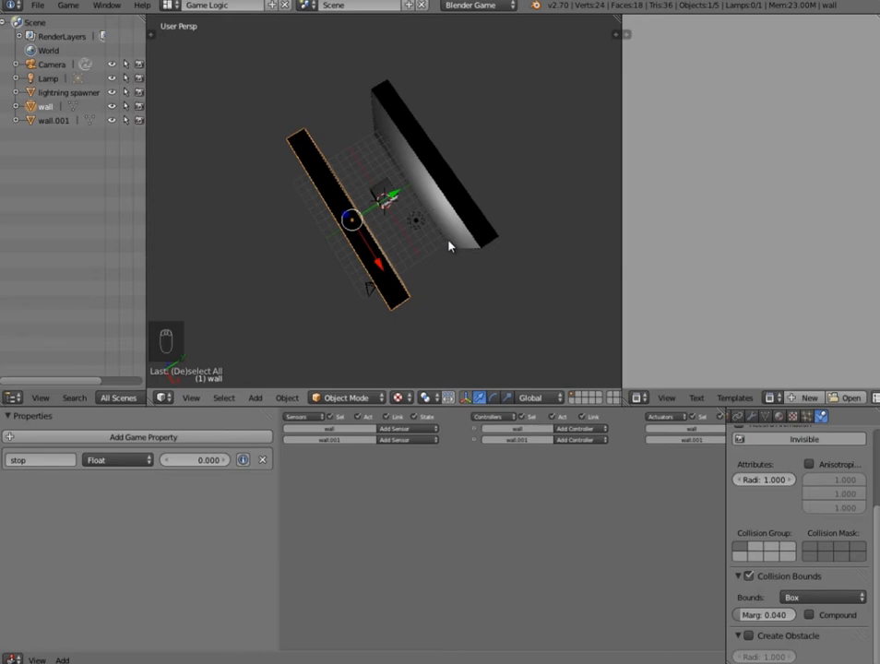
pyautogui.rightClick(458, 208)
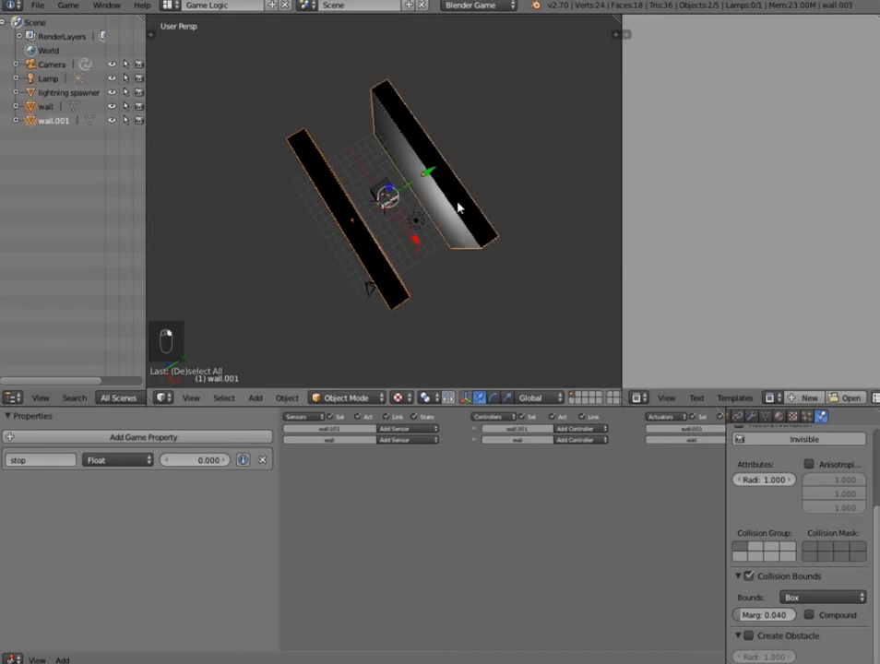
pyautogui.hotkey('shift', 'd')
pyautogui.write('rz90')
pyautogui.press('Return')
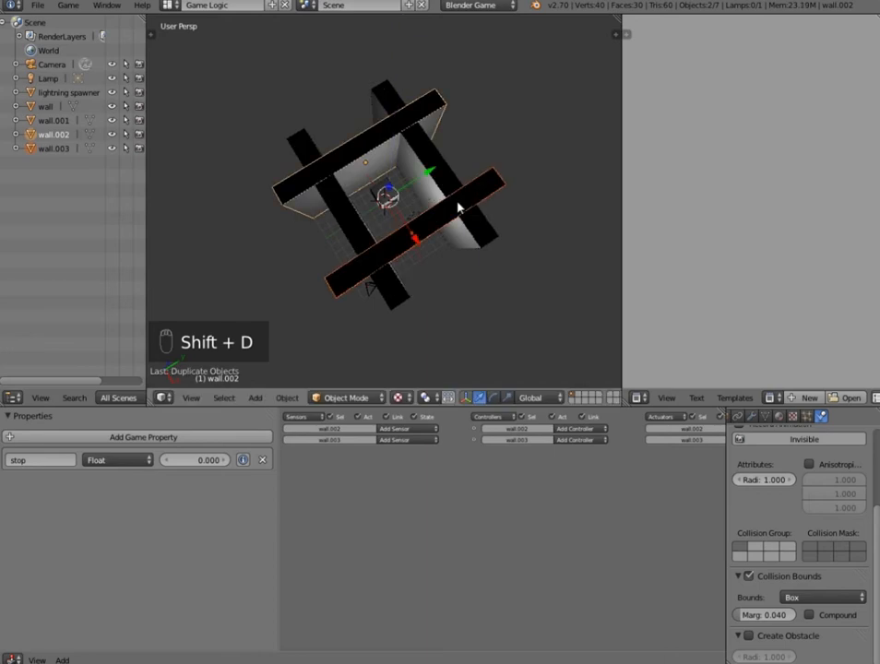
# - Move the lightning spawner vertically along Z and run the game to test its movement
pyautogui.moveTo(233, 315); pyautogui.dragTo(406, 193, button='middle')
pyautogui.rightClick(396, 178)
pyautogui.press('g')
pyautogui.press('z')
pyautogui.click(400, 180)
pyautogui.press('p')
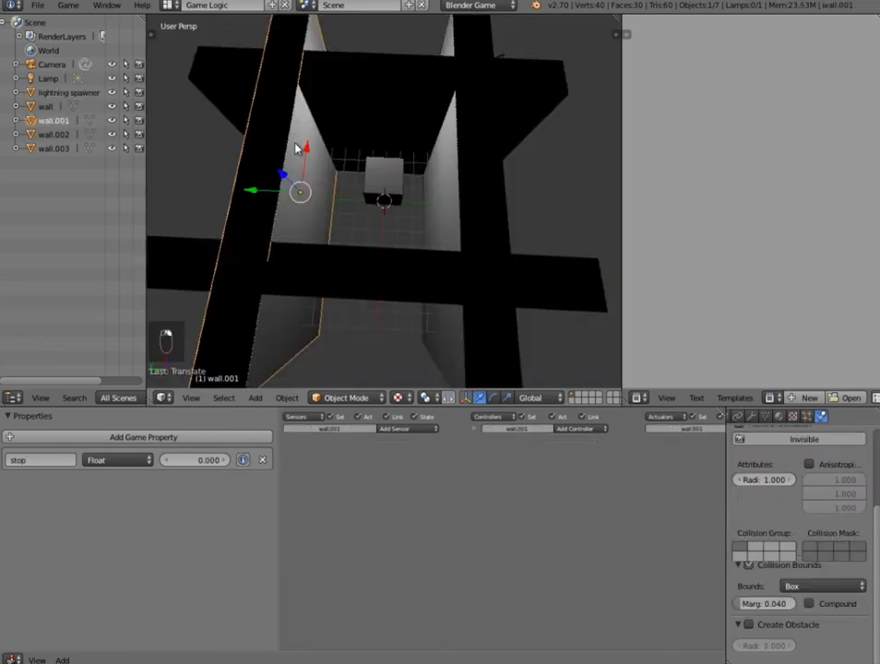
# - Move wall.001 and the original wall outward along Y, the original by about 4.7 units, to widen the enclosure
pyautogui.scroll(-6, 296, 145)
pyautogui.moveTo(303, 194); pyautogui.dragTo(258, 199)
pyautogui.rightClick(412, 189)
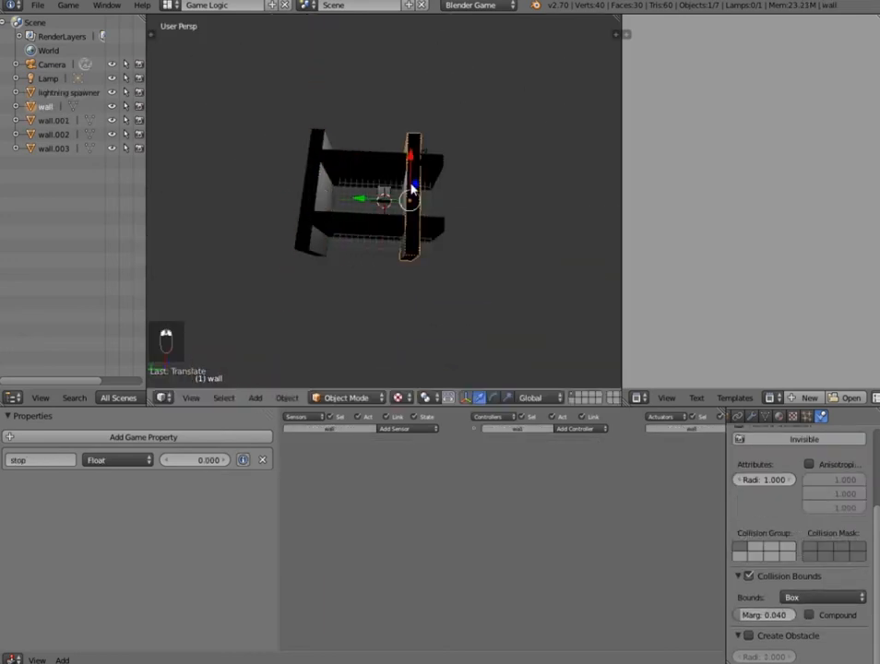
pyautogui.moveTo(361, 207); pyautogui.dragTo(386, 204)
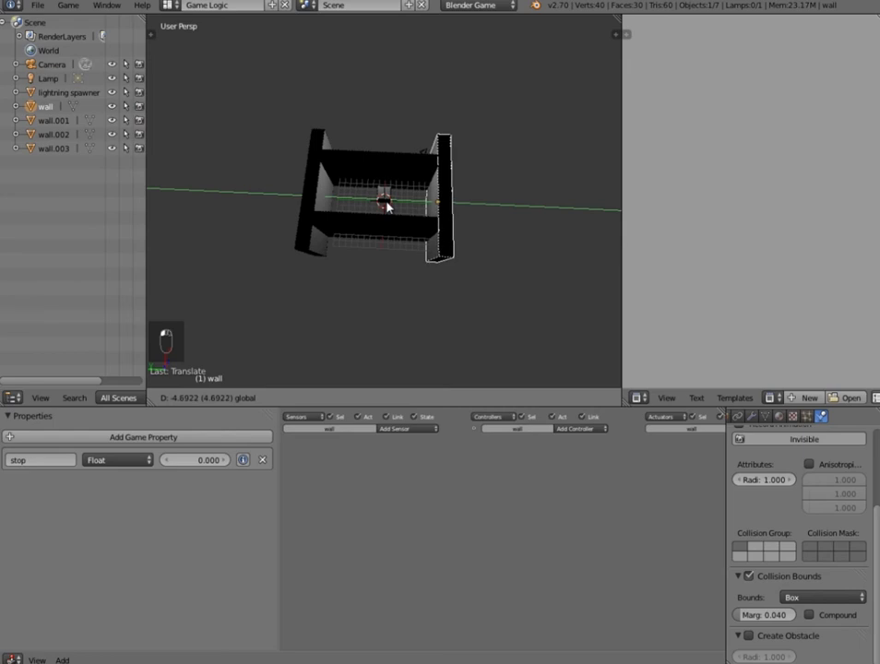
# - Move wall.003 outward along X to the ends of the side walls and stretch it along Y
pyautogui.rightClick(381, 166)
pyautogui.moveTo(381, 137); pyautogui.dragTo(406, 117)
pyautogui.press('s')
pyautogui.press('y')
pyautogui.click(417, 124)
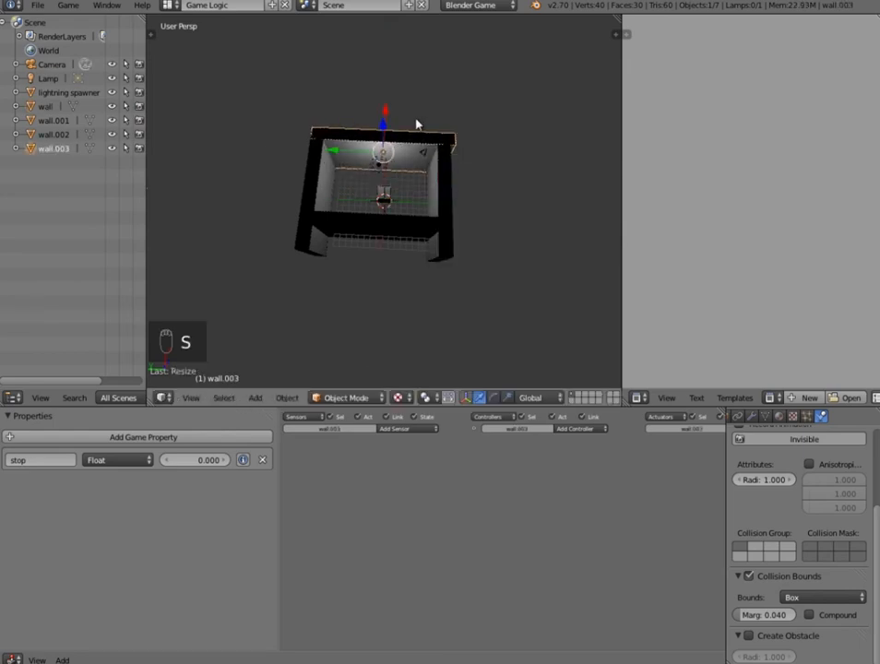
# - Shift wall.003 along Y and readjust its Y scale to fit the span between the side walls
pyautogui.moveTo(345, 155); pyautogui.dragTo(333, 150)
pyautogui.press('s')
pyautogui.press('y')
pyautogui.click(488, 160)
pyautogui.moveTo(386, 172)
pyautogui.mouseDown(button='middle')
pyautogui.moveTo(511, 134)
pyautogui.moveTo(379, 157)
pyautogui.mouseUp(button='middle')
pyautogui.press('s')
pyautogui.press('y')
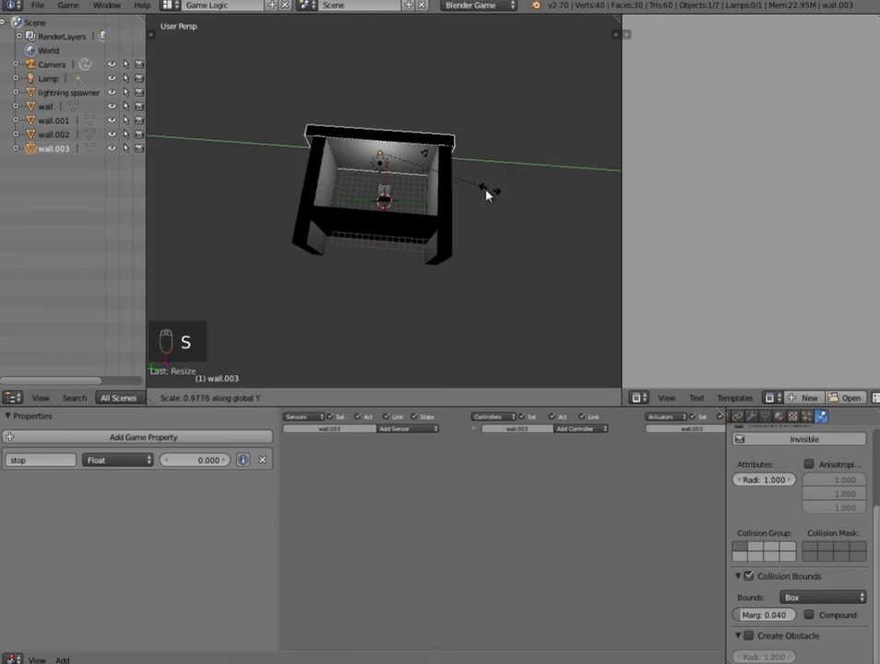
pyautogui.click(452, 191)
# - Scale wall.003 along Y once more to close the gap at the corner
pyautogui.moveTo(450, 190); pyautogui.dragTo(419, 184, button='middle')
pyautogui.rightClick(399, 200)
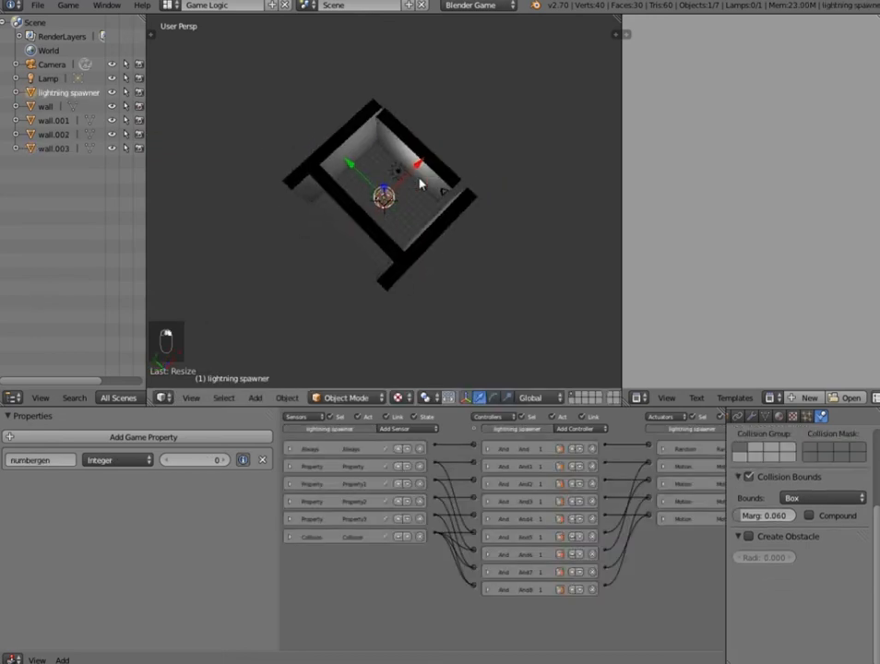
pyautogui.rightClick(451, 184)
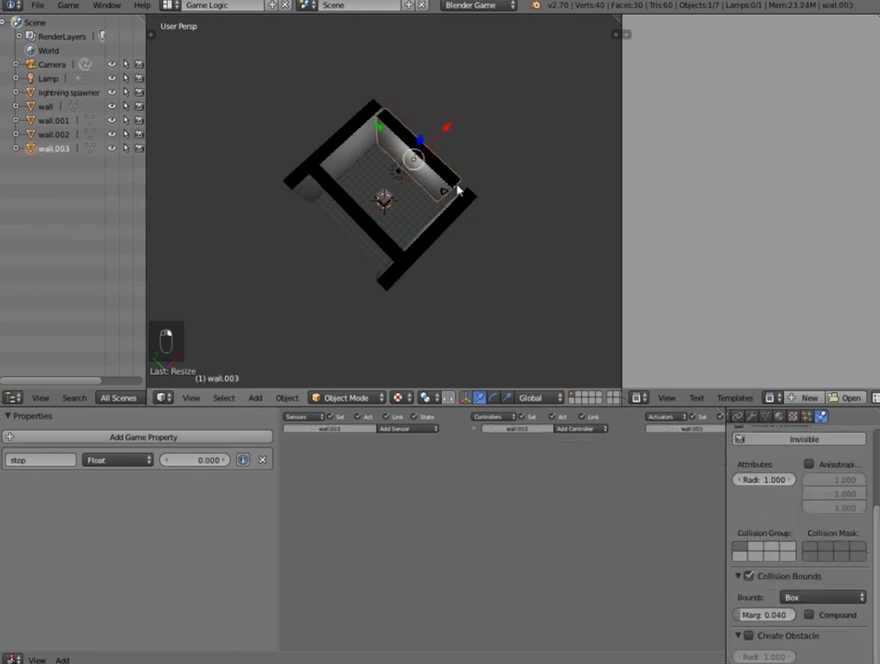
pyautogui.press('s')
pyautogui.press('y')
pyautogui.click(474, 213)
# - Move wall.002 outward along X to the other ends of the side walls and scale it along Y to span them
pyautogui.moveTo(363, 244); pyautogui.dragTo(444, 222, button='middle')
pyautogui.rightClick(443, 222)
pyautogui.press('g')
pyautogui.press('x')
pyautogui.click(432, 244)
pyautogui.press('s')
pyautogui.press('y')
pyautogui.click(446, 249)
# - Select the original wall and wall.001 together and scale them along X to close the enclosure's corners
pyautogui.press('a')
pyautogui.rightClick(433, 226)
pyautogui.keyDown('shift'); pyautogui.rightClick(318, 161); pyautogui.keyUp('shift')
pyautogui.press('s')
pyautogui.press('x')
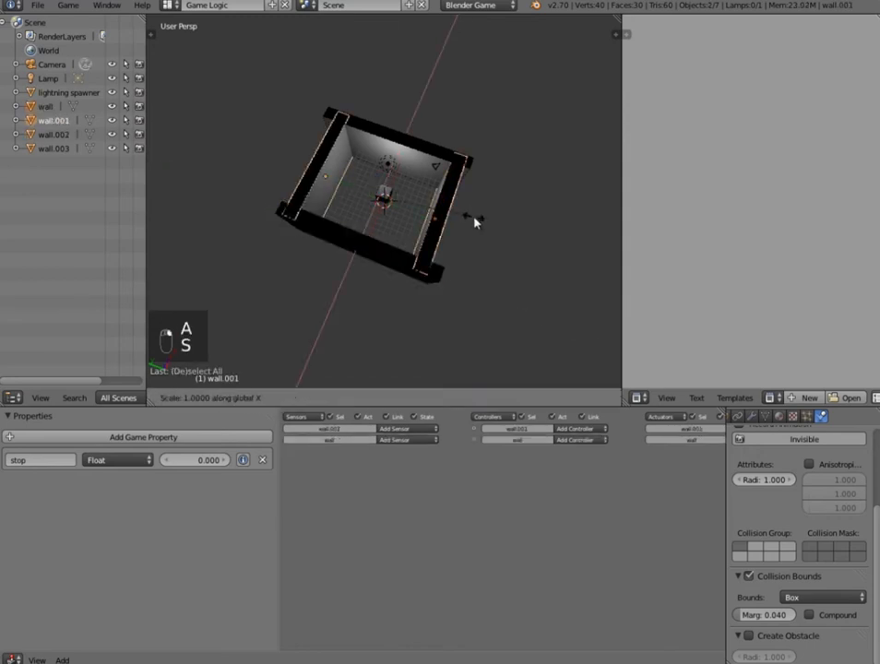
pyautogui.click(488, 223)
pyautogui.press('a')
pyautogui.moveTo(491, 223); pyautogui.dragTo(530, 193, button='middle')
pyautogui.scroll(5, 405, 231)
pyautogui.moveTo(310, 218); pyautogui.dragTo(393, 173, button='middle')
pyautogui.moveTo(418, 210)
pyautogui.mouseDown(button='middle')
pyautogui.moveTo(391, 211)
pyautogui.moveTo(590, 186)
pyautogui.moveTo(445, 226)
pyautogui.moveTo(402, 213)
pyautogui.mouseUp(button='middle')
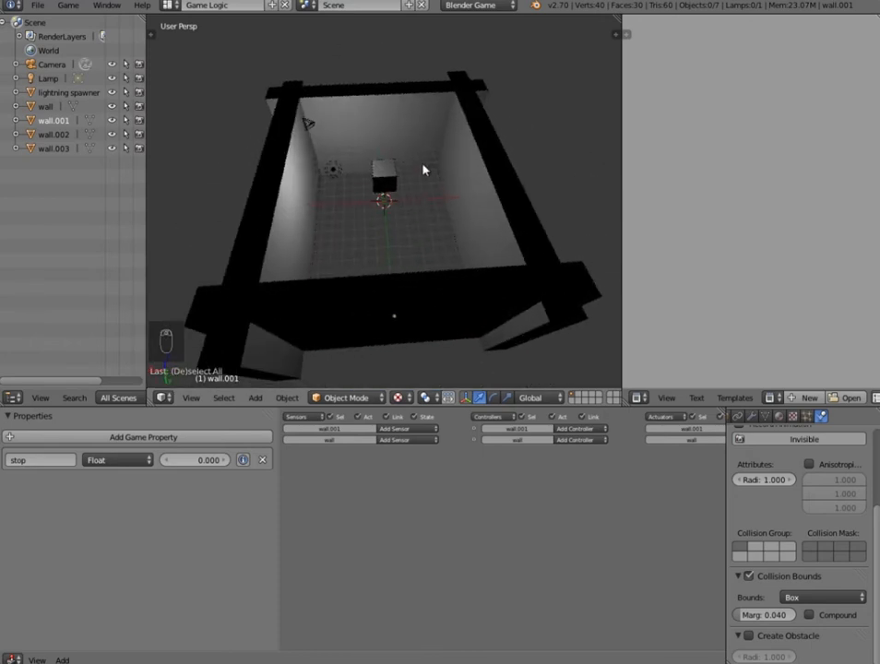
# - Add a plane mesh and scale it up as a floor for the walled enclosure
pyautogui.hotkey('shift', 'a')
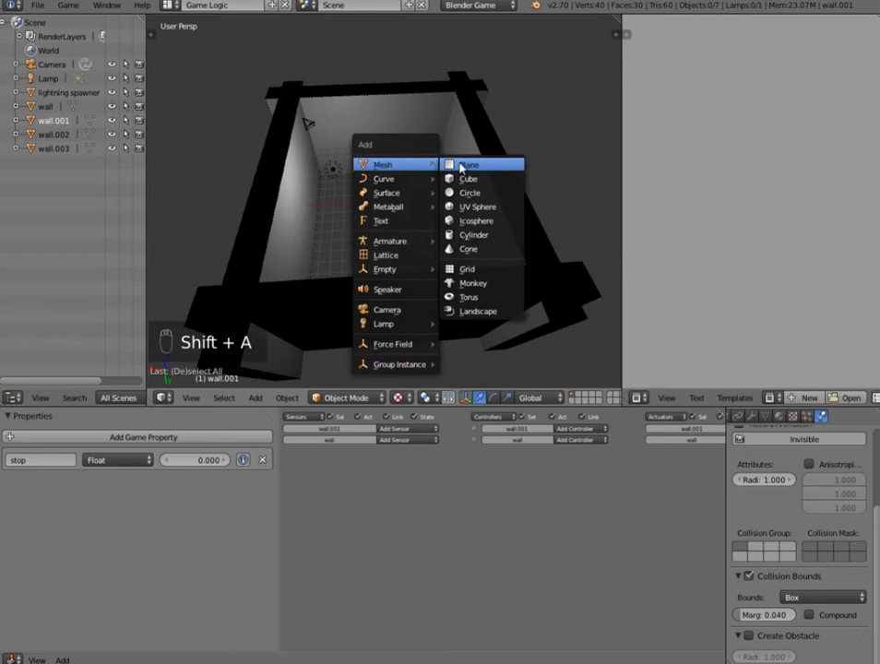
pyautogui.click(468, 165)
pyautogui.press('s')
pyautogui.click(618, 266)
# - Lower the plane along Z so that it sits at the bottom edge of the walls
pyautogui.scroll(-5, 507, 243)
pyautogui.moveTo(358, 281); pyautogui.dragTo(513, 254, button='middle')
pyautogui.scroll(6, 505, 214)
pyautogui.scroll(-5, 443, 222)
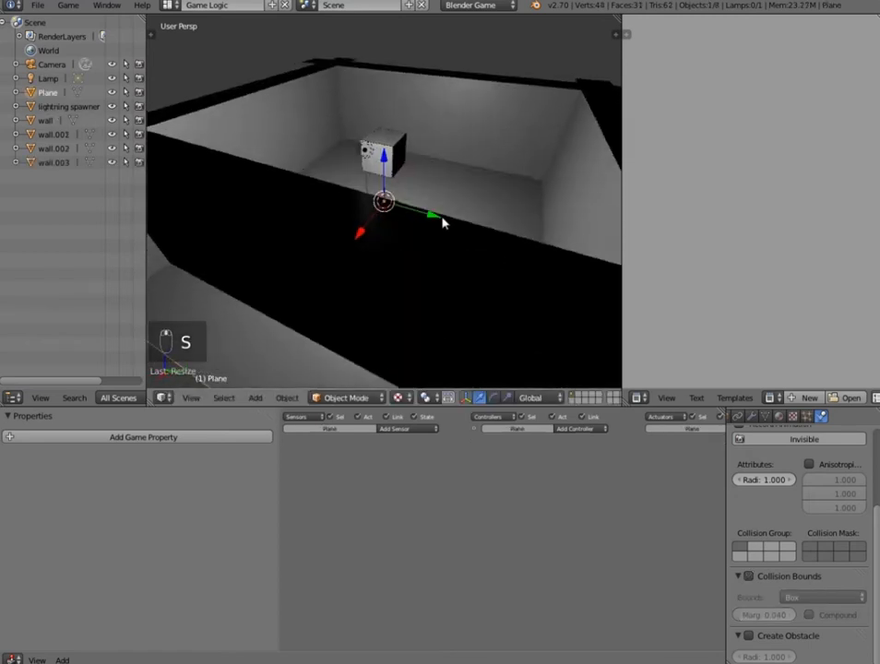
pyautogui.press('g')
pyautogui.press('z')
pyautogui.click(443, 265)
pyautogui.moveTo(443, 261); pyautogui.dragTo(249, 102, button='middle')
pyautogui.press('g')
pyautogui.press('z')
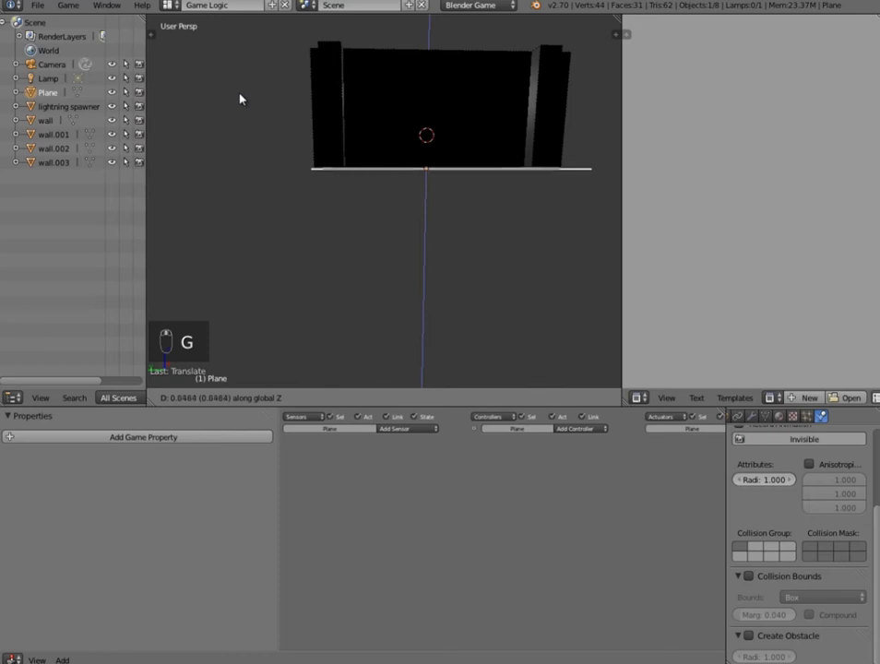
pyautogui.click(242, 99)
# - Scale the plane up so the ground extends well beyond the walls on every side
pyautogui.moveTo(423, 226); pyautogui.dragTo(450, 240, button='middle')
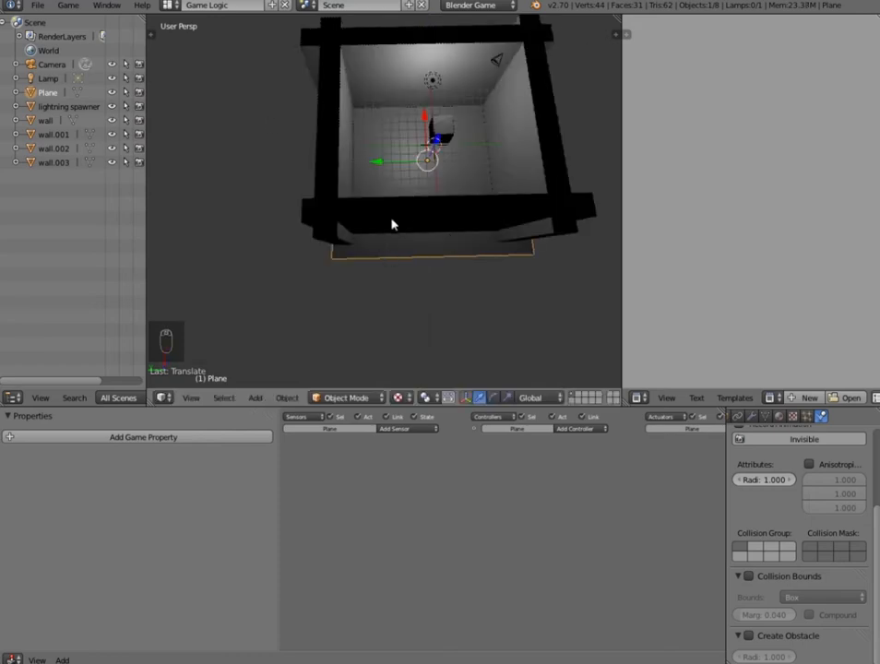
pyautogui.scroll(-4, 315, 201)
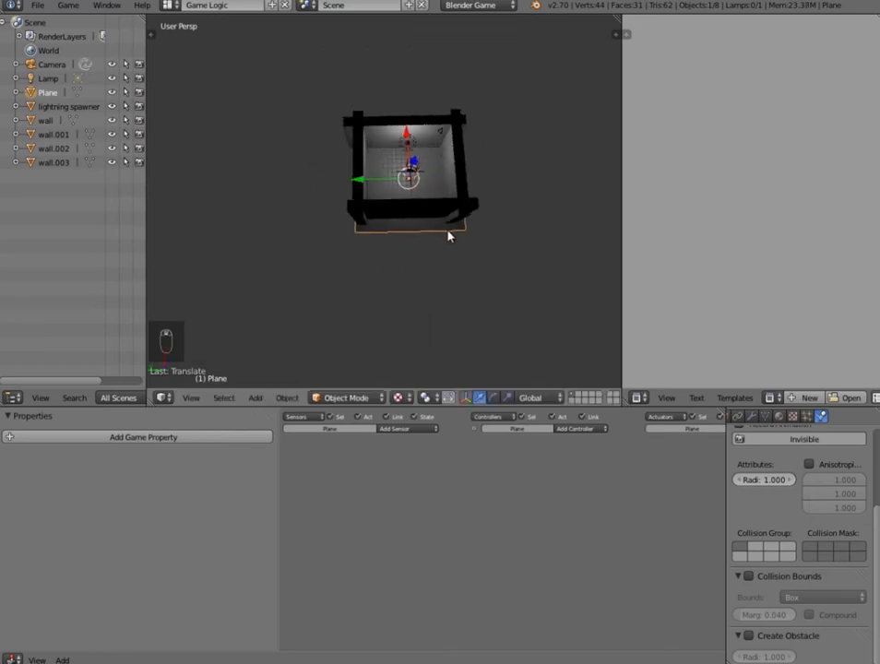
pyautogui.press('s')
pyautogui.click(395, 236)
pyautogui.moveTo(395, 237); pyautogui.dragTo(627, 277, button='middle')
# - Add a new material to the ground plane and review its game, physics and shading options
pyautogui.click(780, 418)
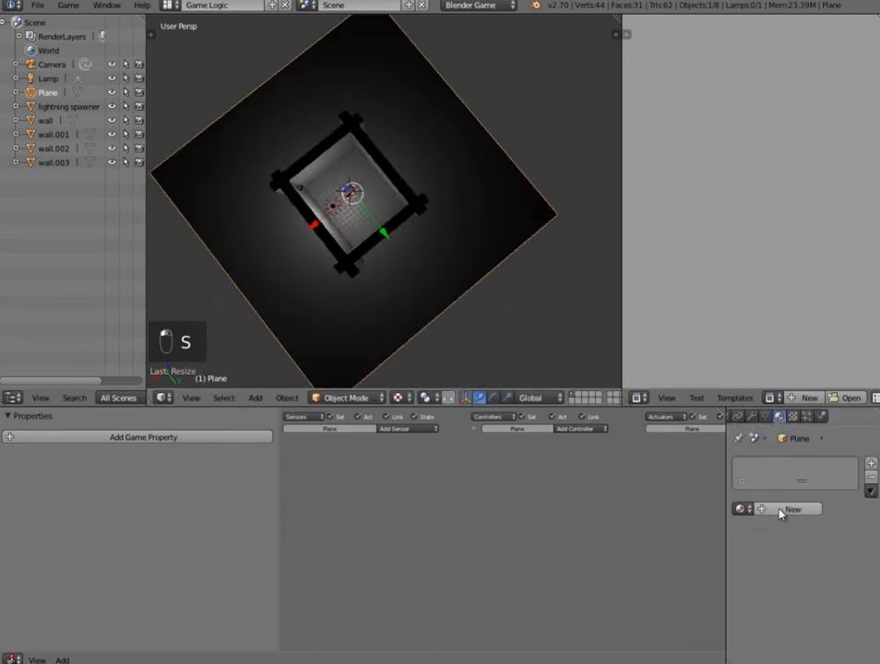
pyautogui.click(778, 510)
pyautogui.scroll(-5, 770, 524)
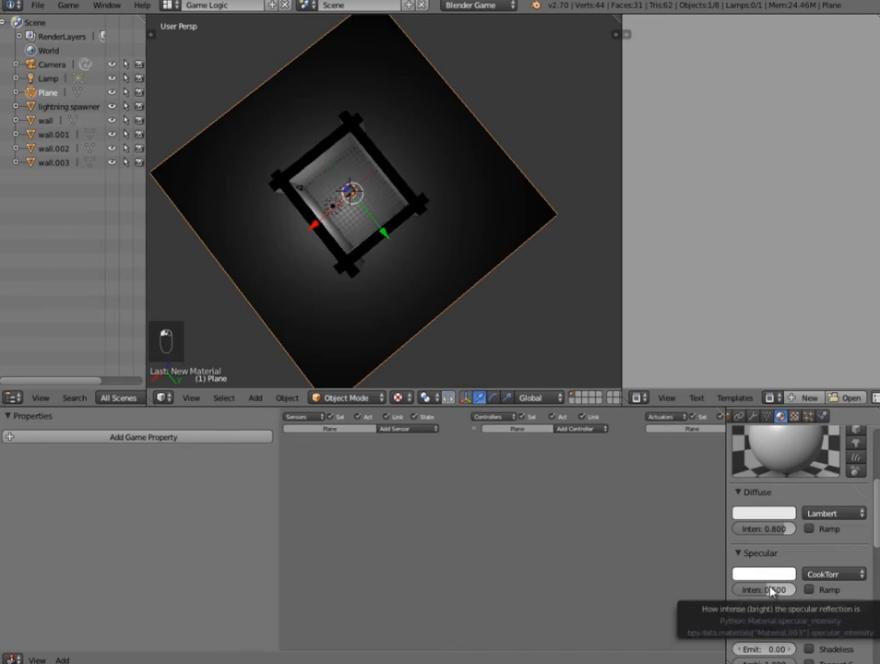
pyautogui.scroll(-6, 771, 592)
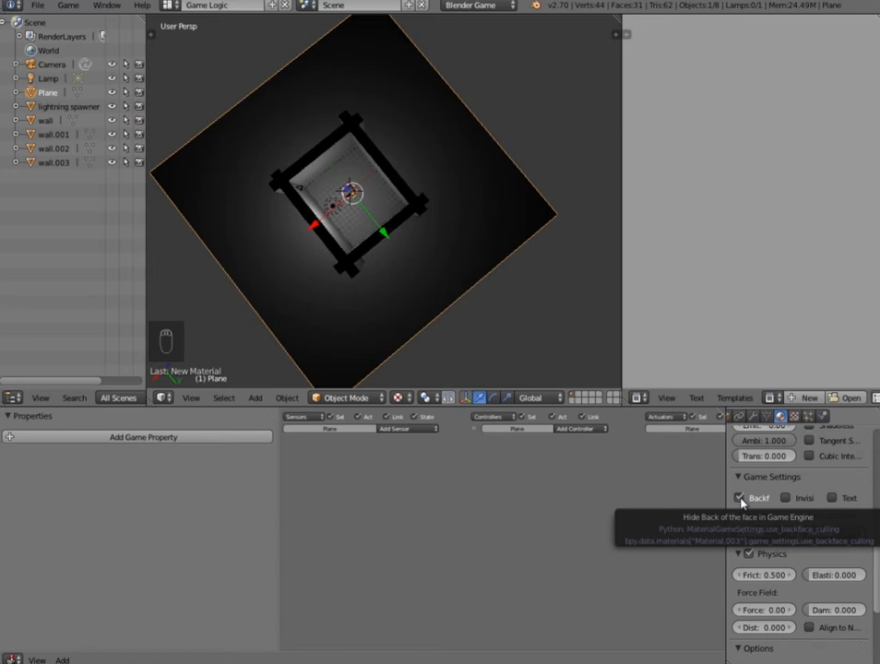
pyautogui.scroll(-5, 765, 554)
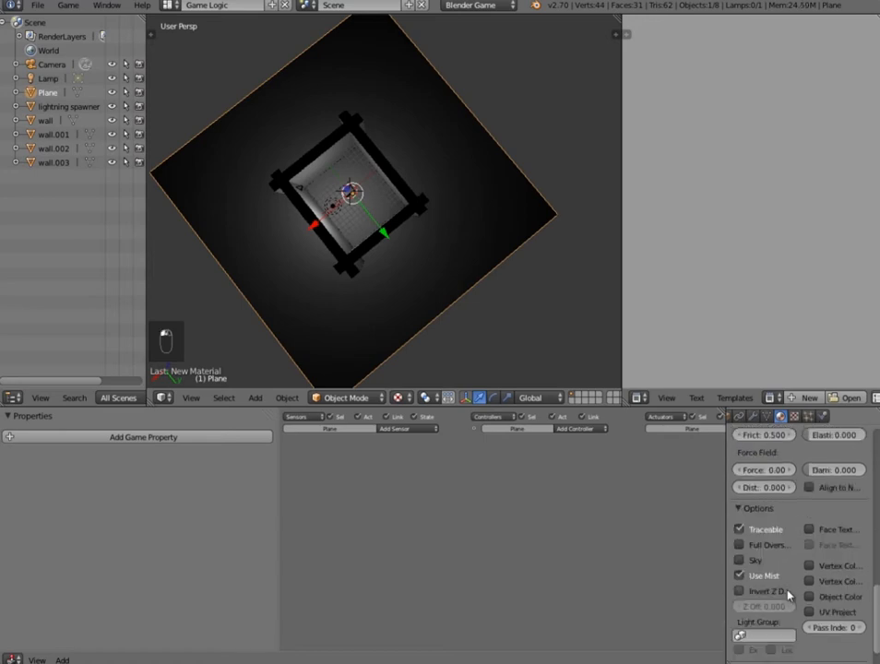
# - Add a new image texture to the ground plane's material and set its mapping coordinates to UV
pyautogui.click(799, 417)
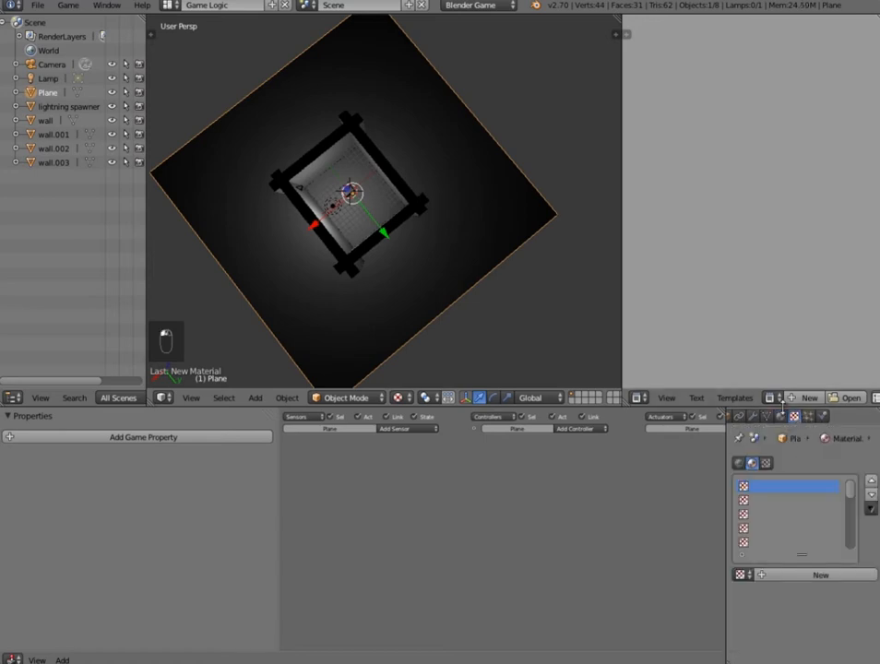
pyautogui.click(805, 574)
pyautogui.click(802, 592)
pyautogui.click(793, 499)
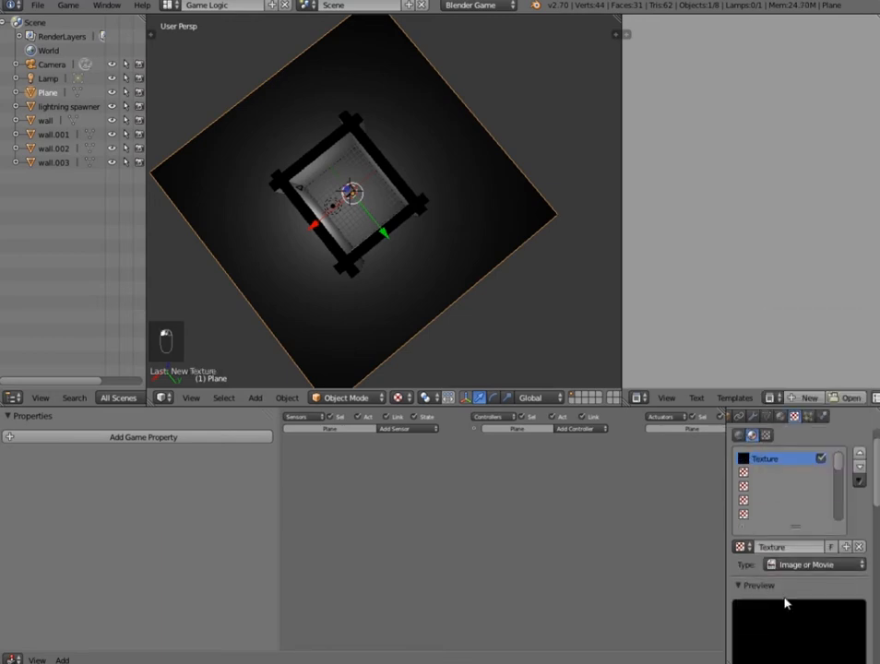
pyautogui.scroll(-8, 789, 613)
pyautogui.click(792, 571)
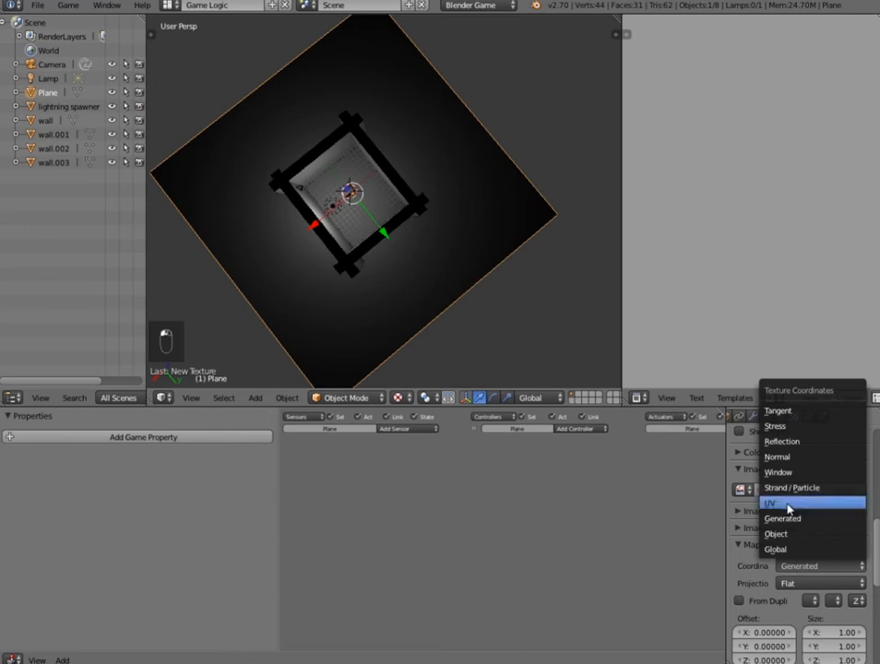
pyautogui.click(788, 502)
pyautogui.scroll(-6, 775, 595)
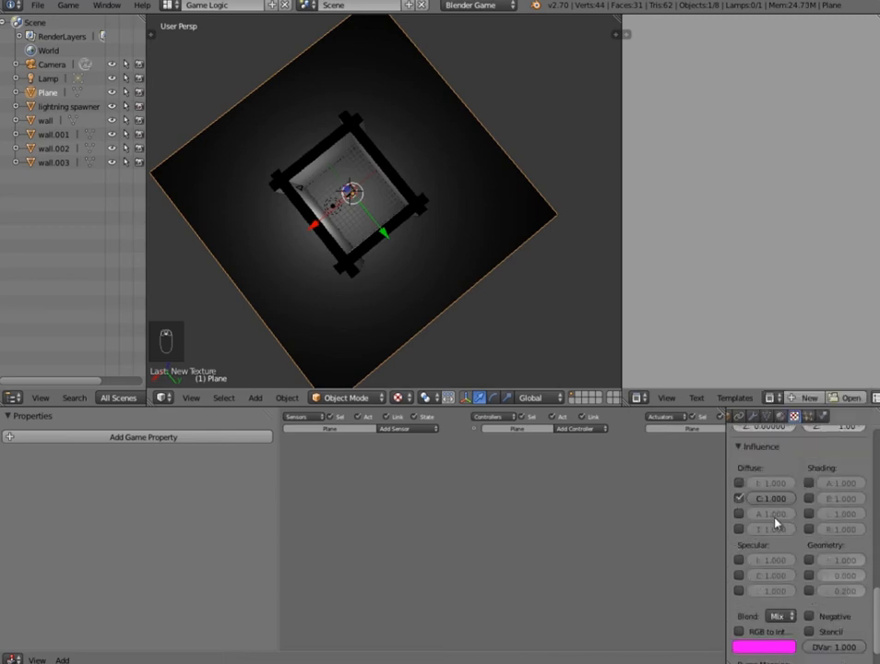
# - Load Grass0126_2_S (1).jpg from the Downloads folder as the texture's image
pyautogui.scroll(10, 775, 523)
pyautogui.click(831, 491)
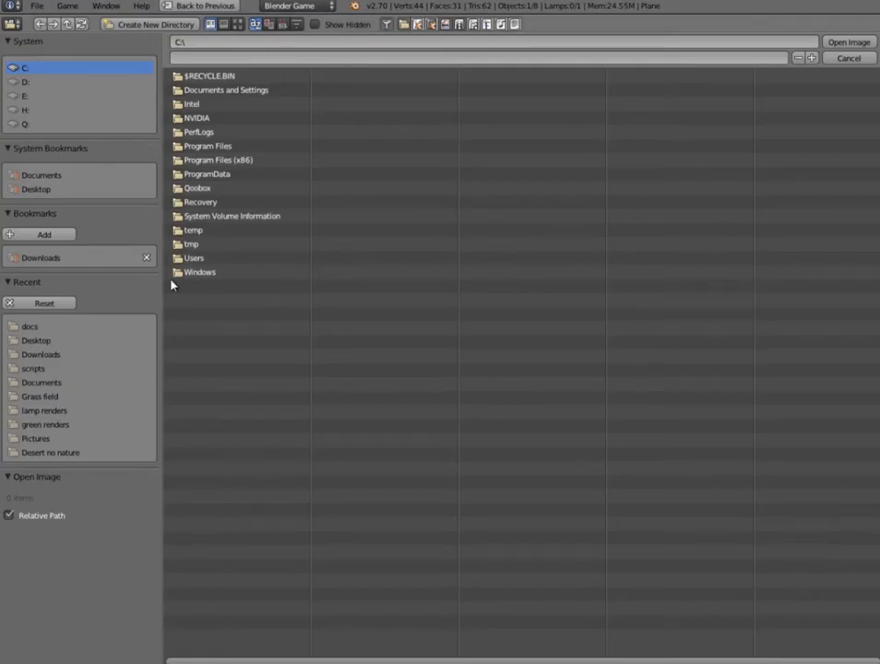
pyautogui.click(92, 259)
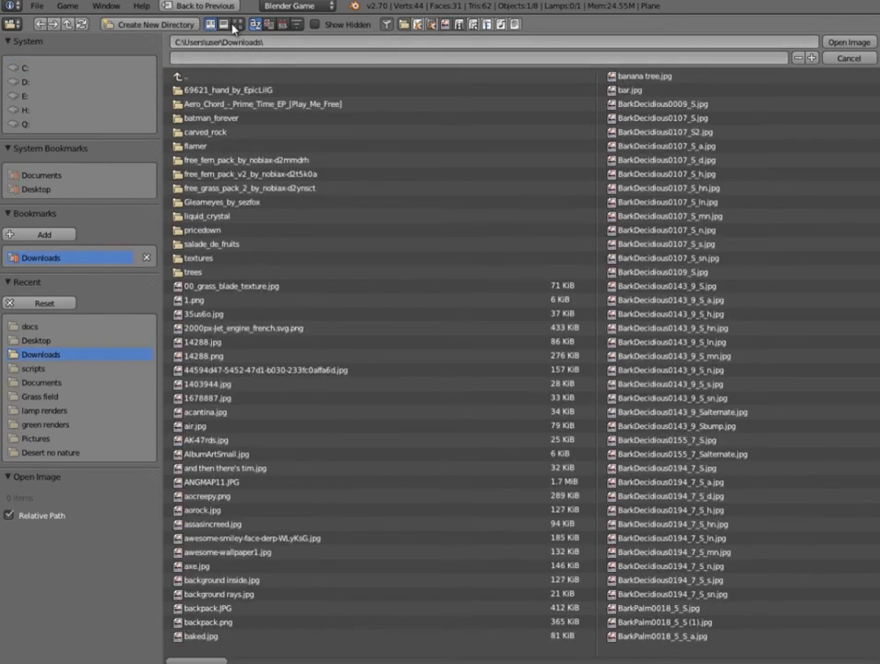
pyautogui.click(238, 24)
pyautogui.moveTo(877, 101); pyautogui.dragTo(877, 359)
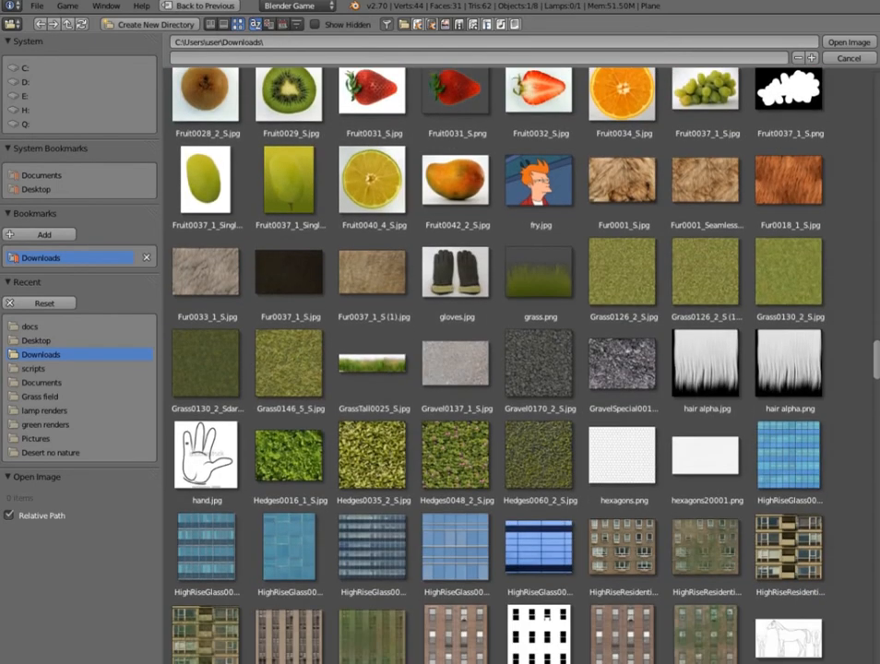
pyautogui.click(709, 275)
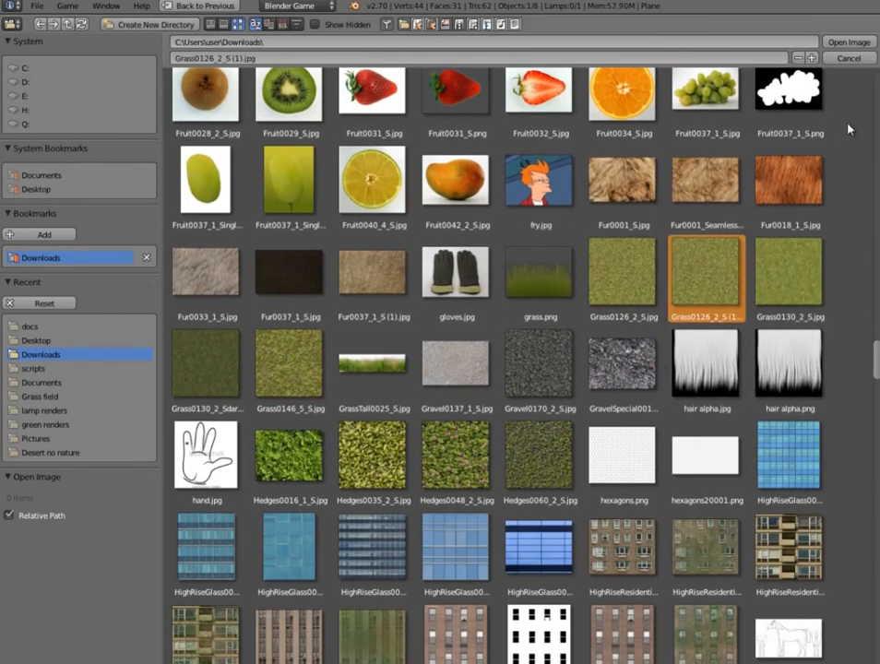
pyautogui.click(847, 43)
# - Unwrap the ground plane in Edit Mode so the grass image maps onto it
pyautogui.scroll(6, 408, 292)
pyautogui.moveTo(402, 282); pyautogui.dragTo(482, 226, button='middle')
pyautogui.scroll(-6, 482, 226)
pyautogui.moveTo(392, 272); pyautogui.dragTo(456, 269, button='middle')
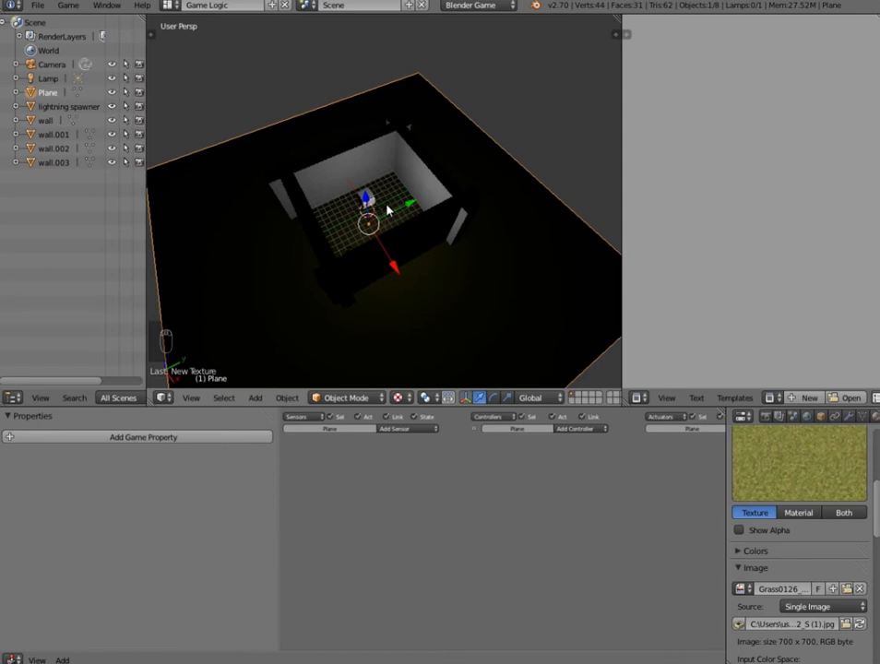
pyautogui.press('Tab')
pyautogui.press('u')
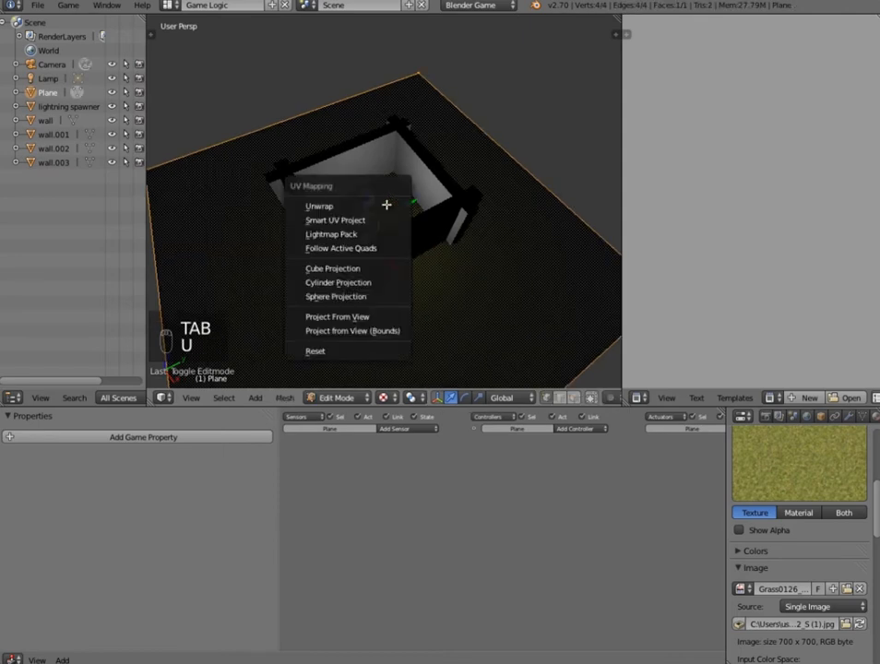
pyautogui.click(385, 204)
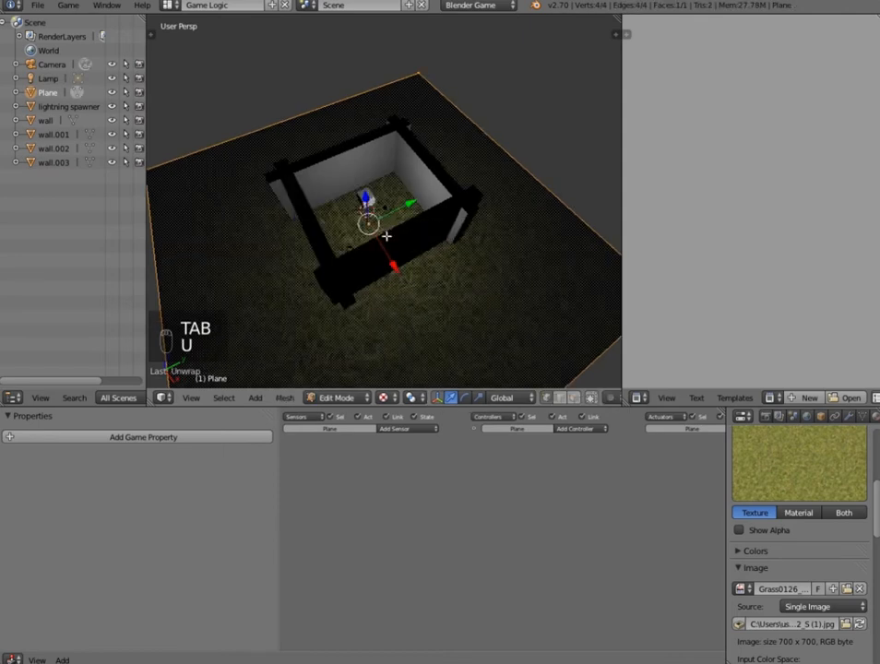
pyautogui.press('Tab')
# - Replace the text editor with the UV/Image Editor and scale the plane's UVs up well past the image bounds to tile the grass
pyautogui.moveTo(444, 322); pyautogui.dragTo(608, 366, button='middle')
pyautogui.click(638, 398)
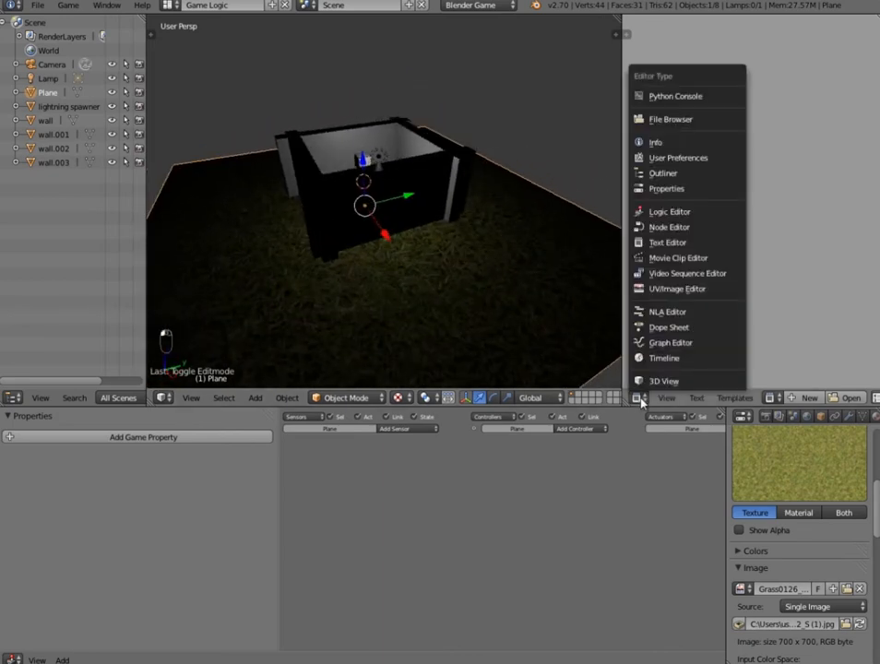
pyautogui.click(654, 292)
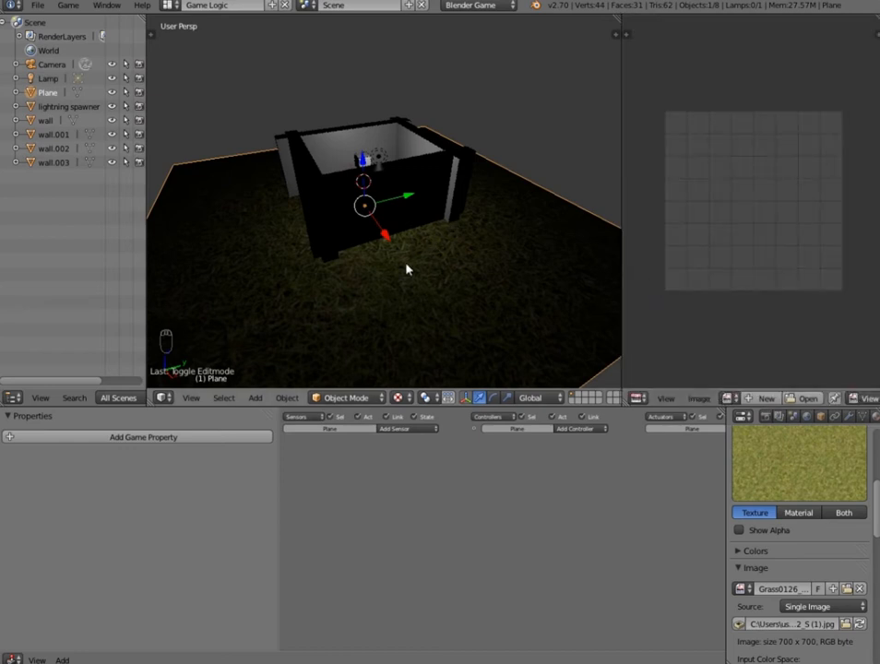
pyautogui.press('Tab')
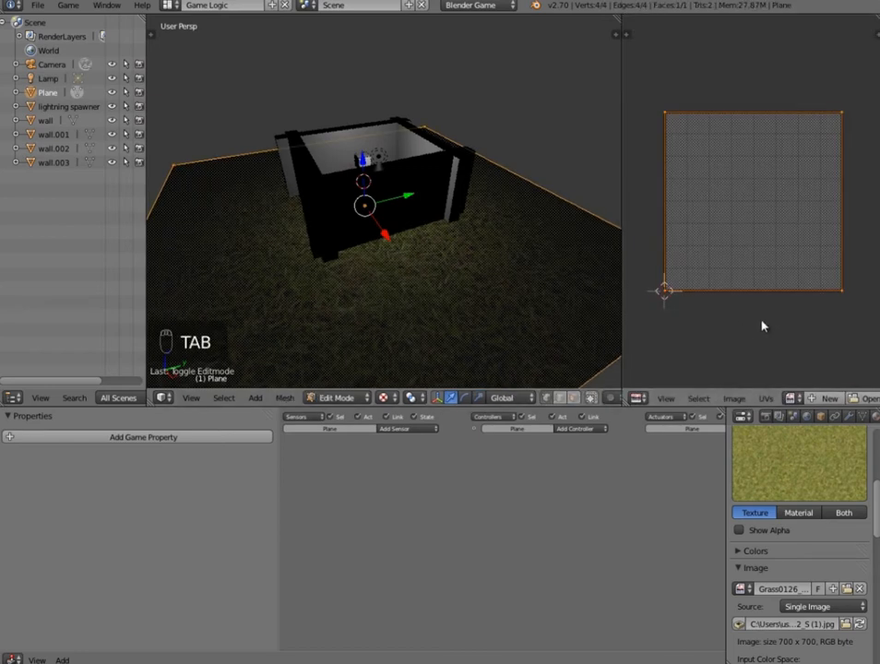
pyautogui.press('s')
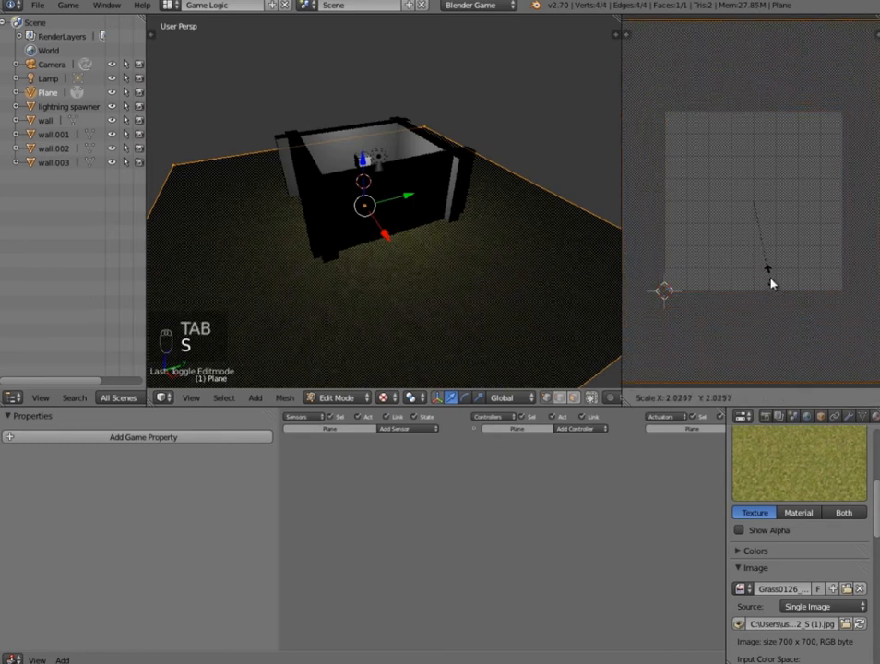
pyautogui.click(808, 357)
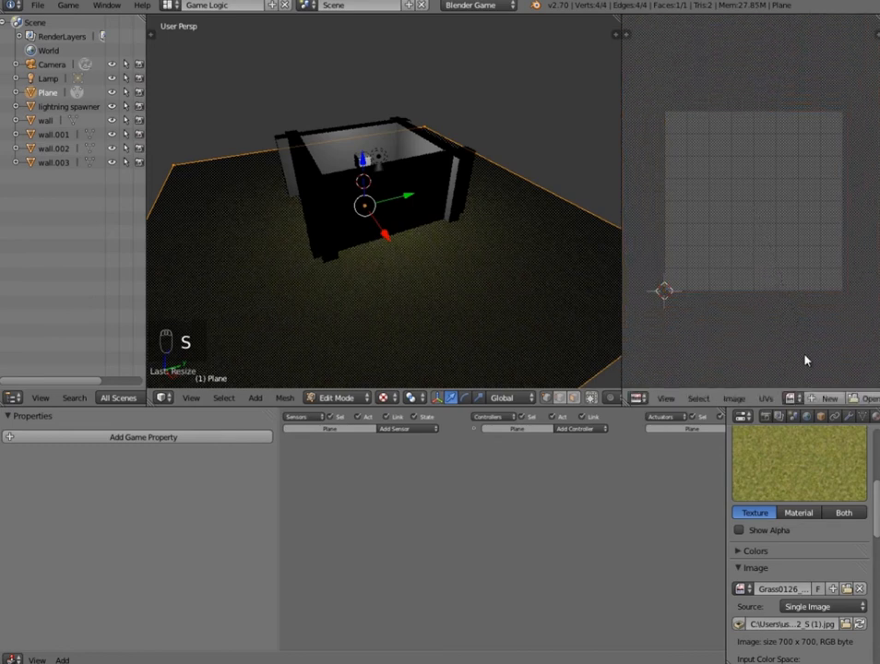
pyautogui.press('Tab')
# - Scale the ground plane's UVs up again by about 1.5 for finer grass tiling, and deselect everything in Object Mode
pyautogui.moveTo(370, 318); pyautogui.dragTo(391, 351, button='middle')
pyautogui.scroll(5, 392, 351)
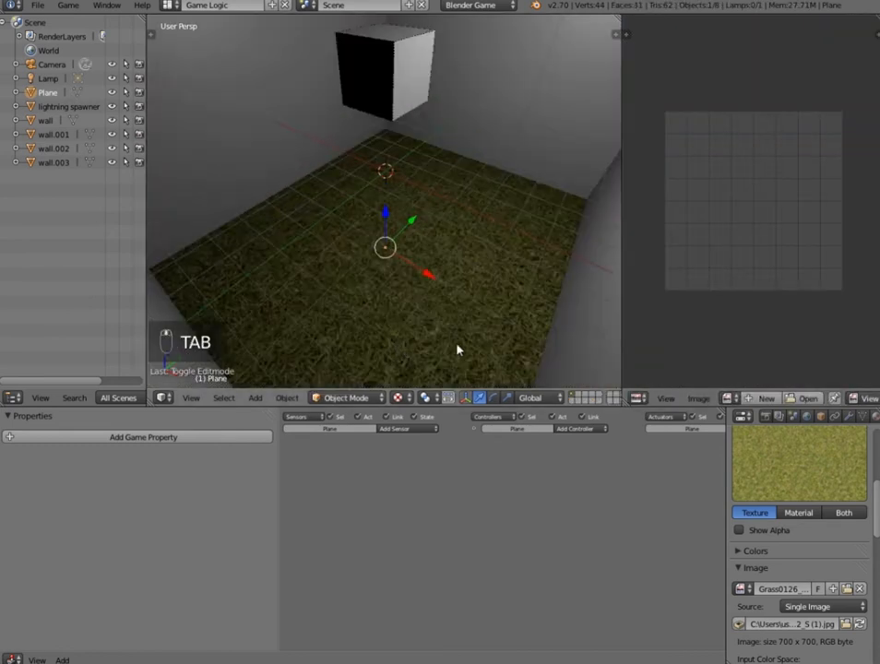
pyautogui.press('Tab')
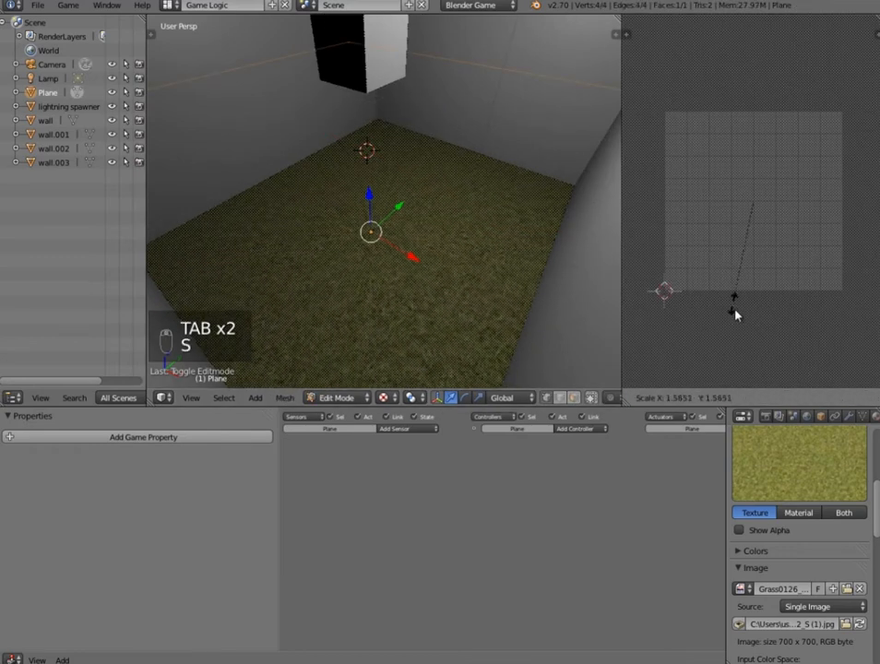
pyautogui.click(733, 304)
pyautogui.press('Tab')
pyautogui.scroll(-5, 338, 289)
pyautogui.moveTo(337, 289); pyautogui.dragTo(440, 337, button='middle')
pyautogui.scroll(-5, 442, 285)
pyautogui.scroll(3, 440, 285)
pyautogui.press('a')
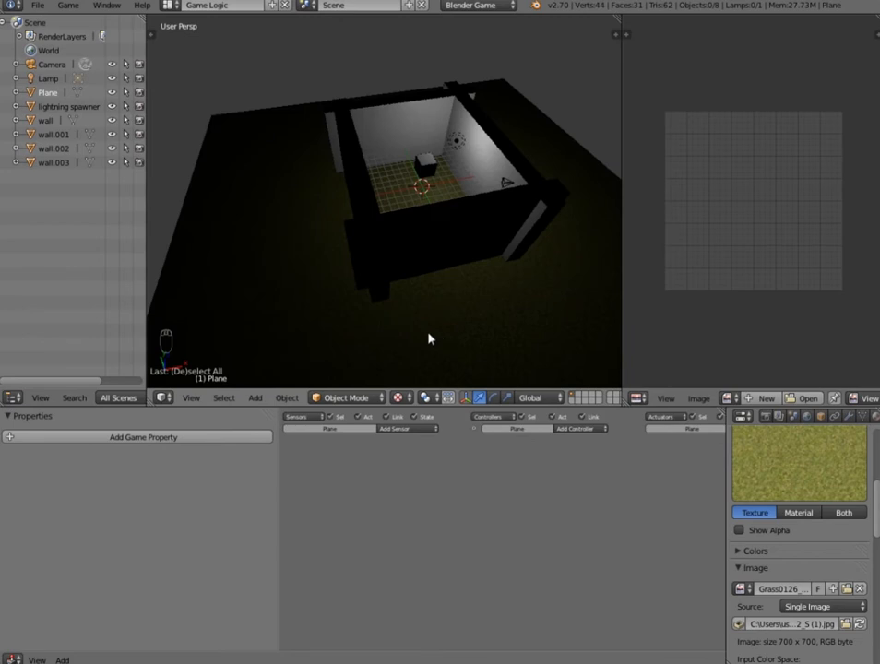
# - Switch to GIMP and create a new image 512 px wide and 1024 px high
pyautogui.click(21, 662)
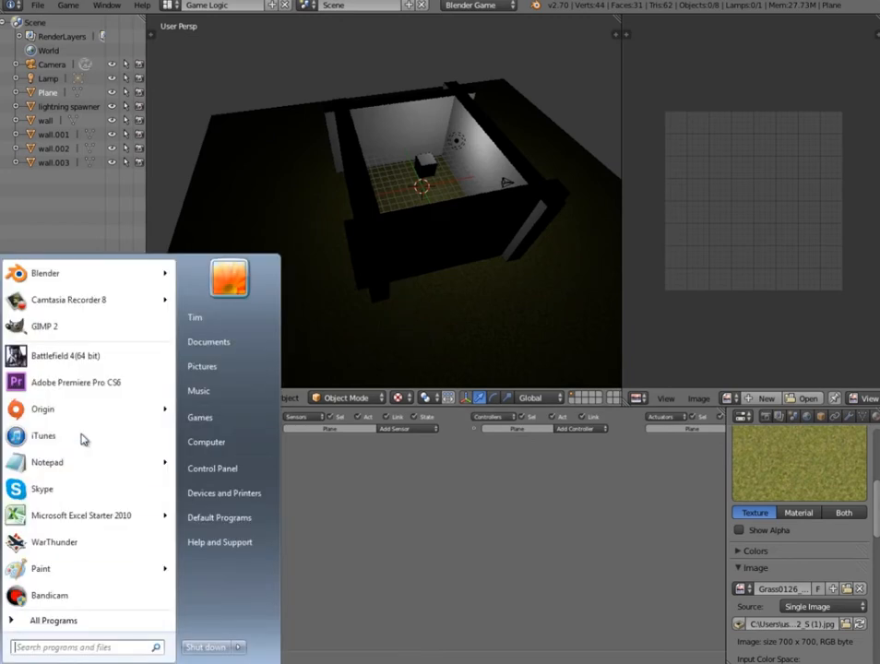
pyautogui.click(69, 332)
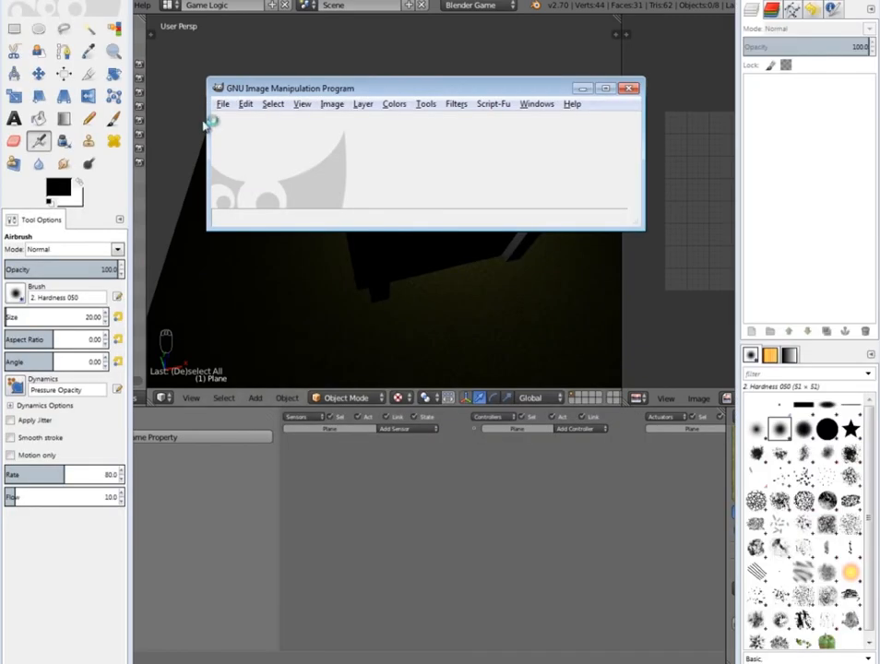
pyautogui.click(212, 47)
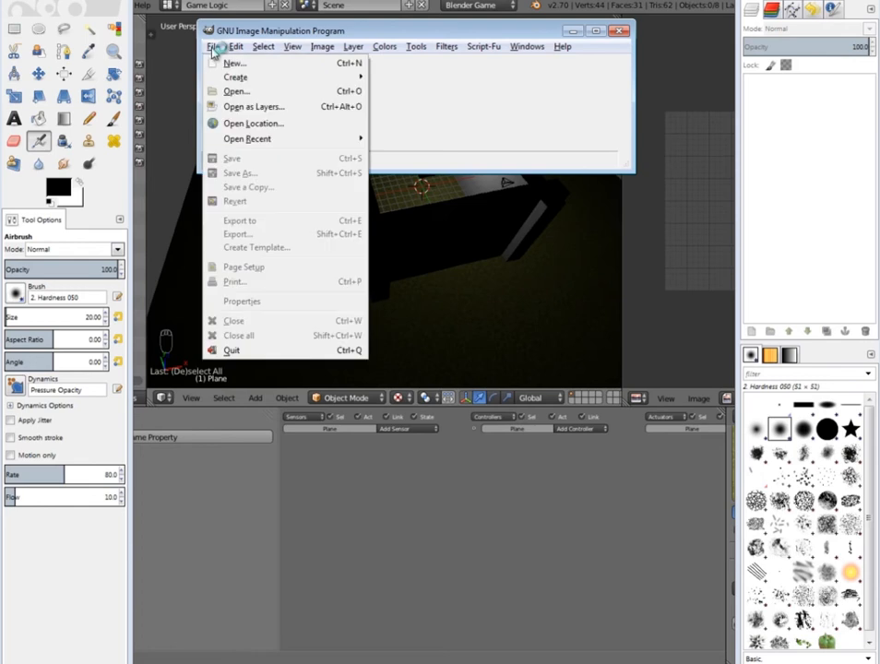
pyautogui.click(219, 65)
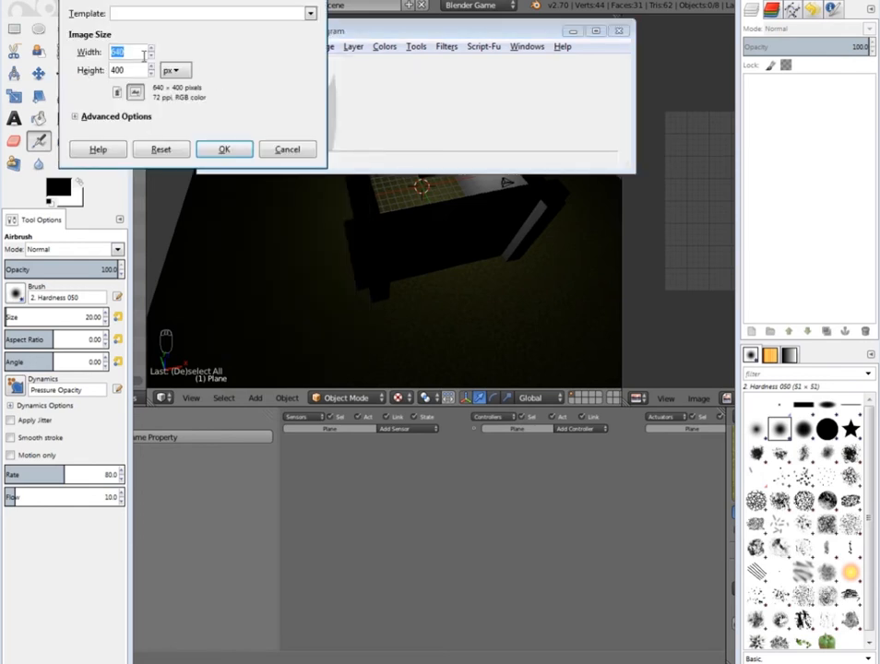
pyautogui.write('512')
pyautogui.press('Tab')
pyautogui.click(224, 149)
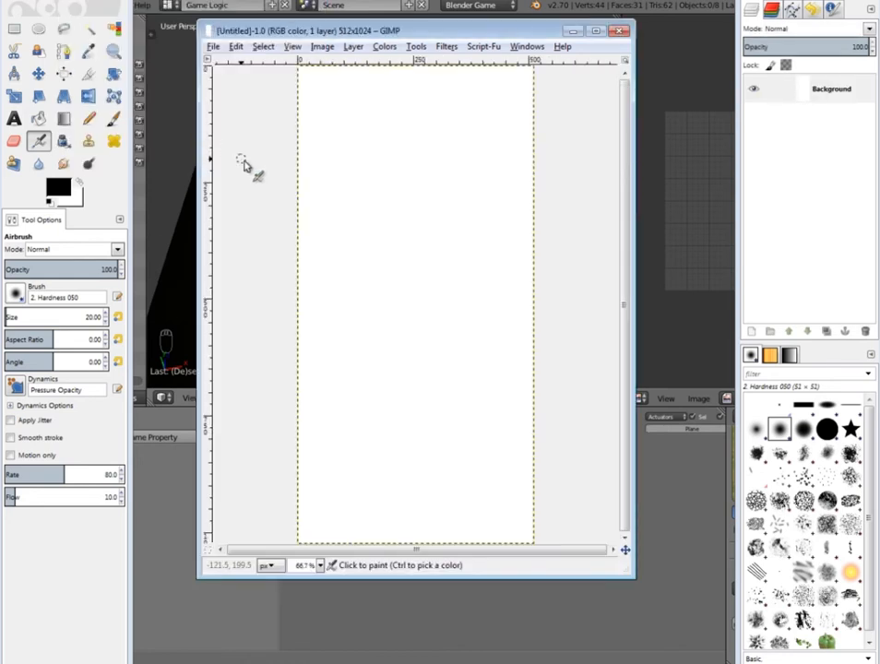
# - Make the canvas transparent by applying Color to Alpha to the white background
pyautogui.click(380, 47)
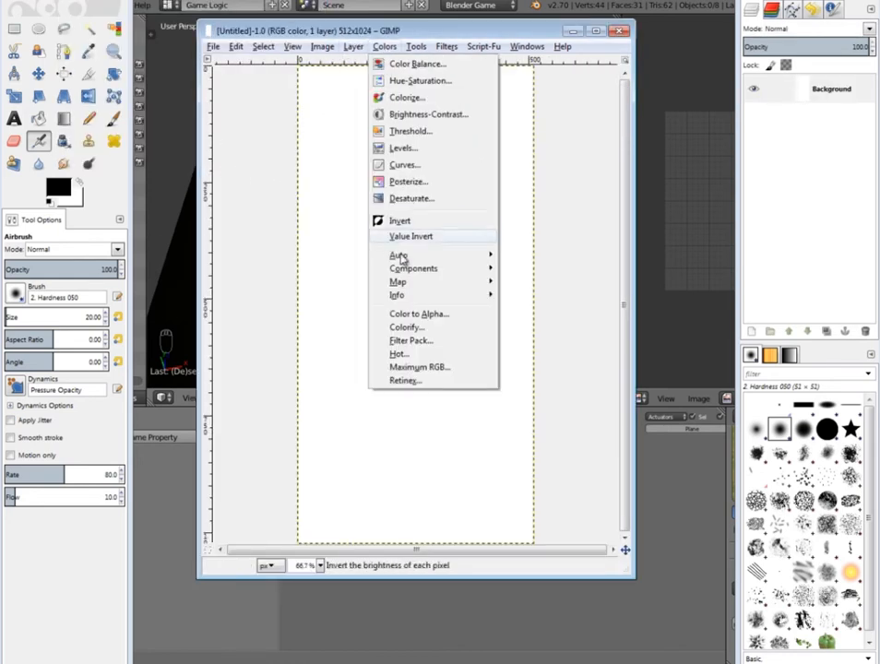
pyautogui.click(414, 314)
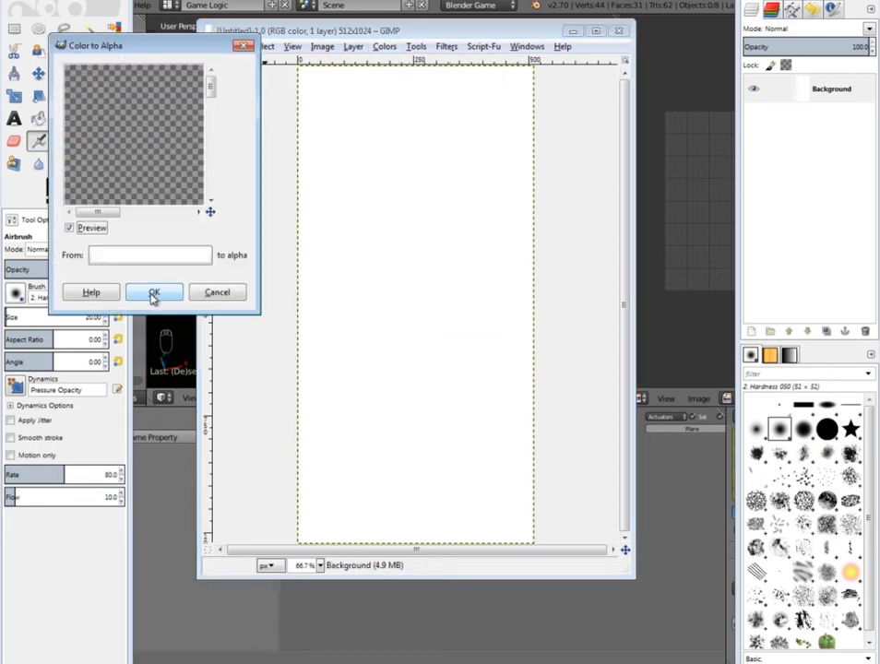
pyautogui.click(153, 293)
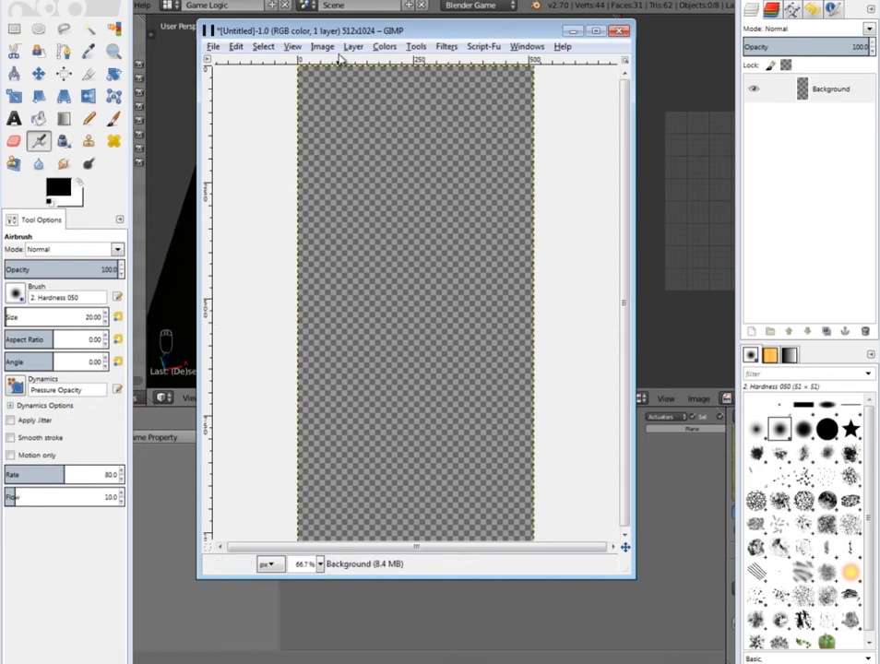
# - Choose the Paintbrush with the 2. Hardness 075 brush and set the foreground colour to white (ffffff)
pyautogui.click(111, 118)
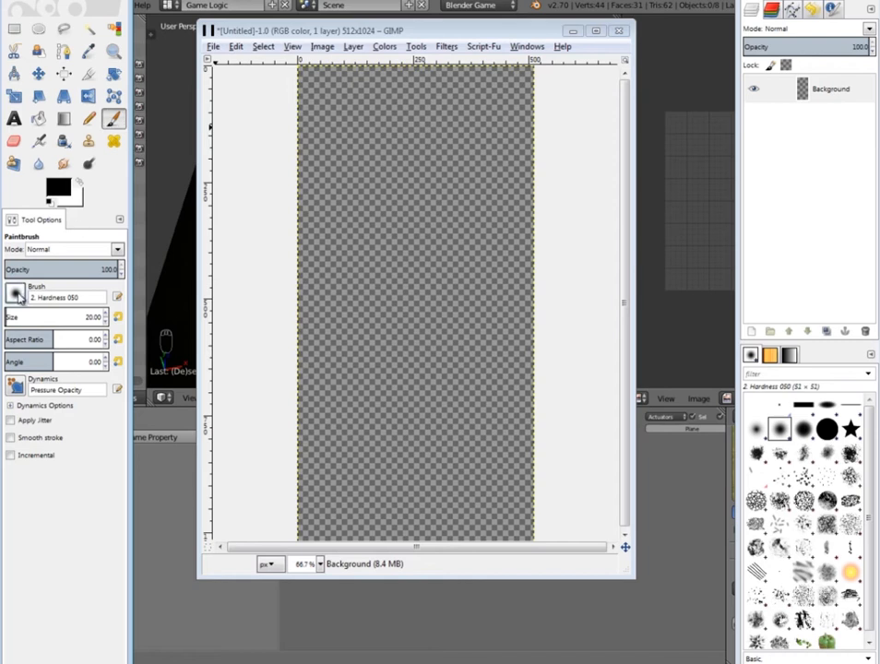
pyautogui.click(16, 293)
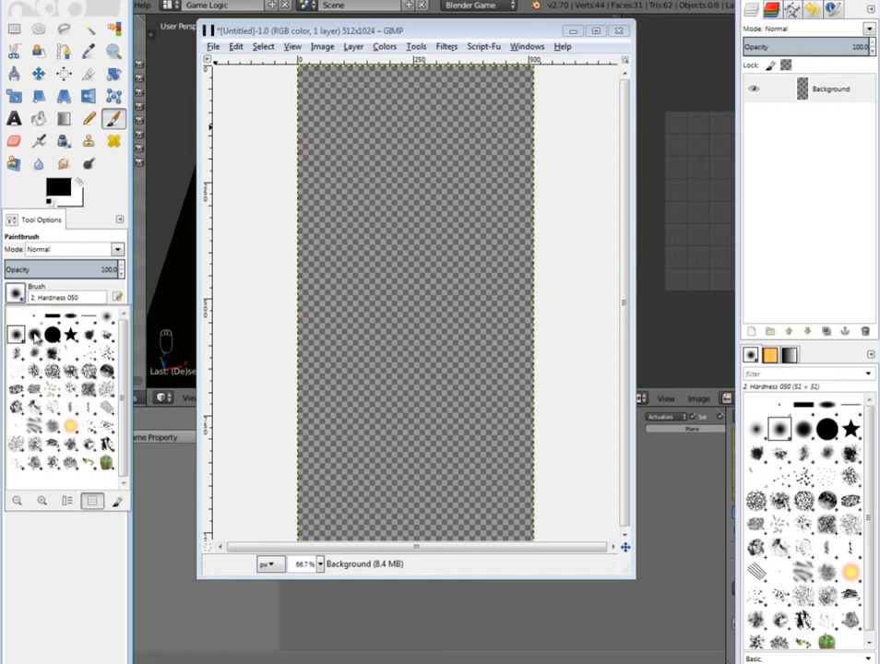
pyautogui.click(34, 337)
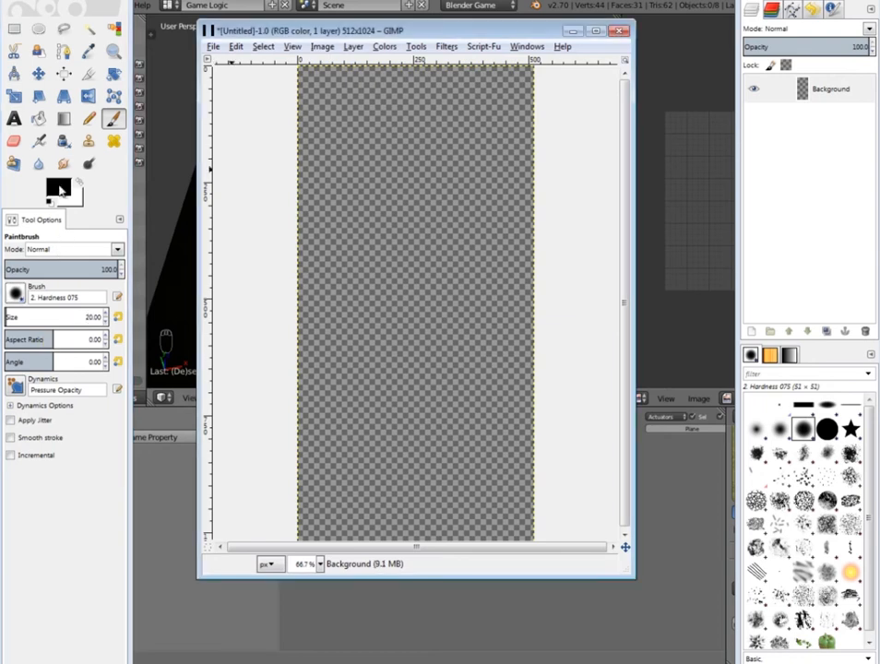
pyautogui.click(59, 189)
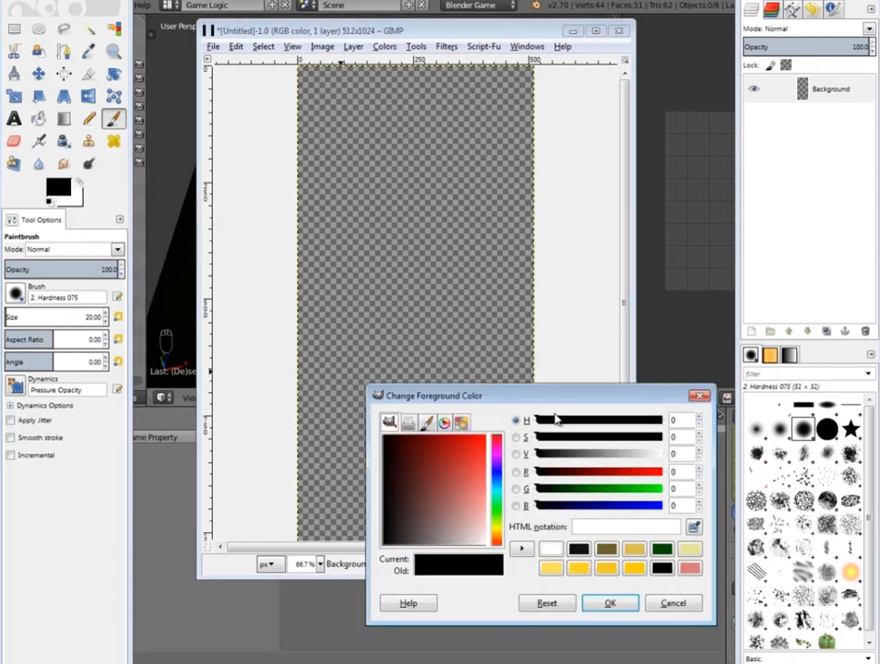
pyautogui.moveTo(552, 455); pyautogui.dragTo(663, 454)
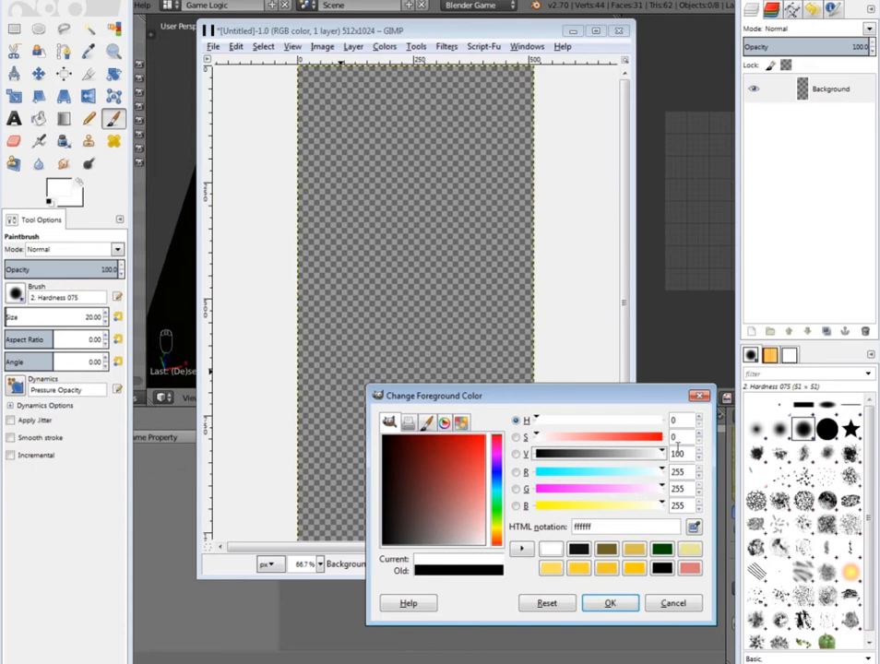
pyautogui.click(611, 604)
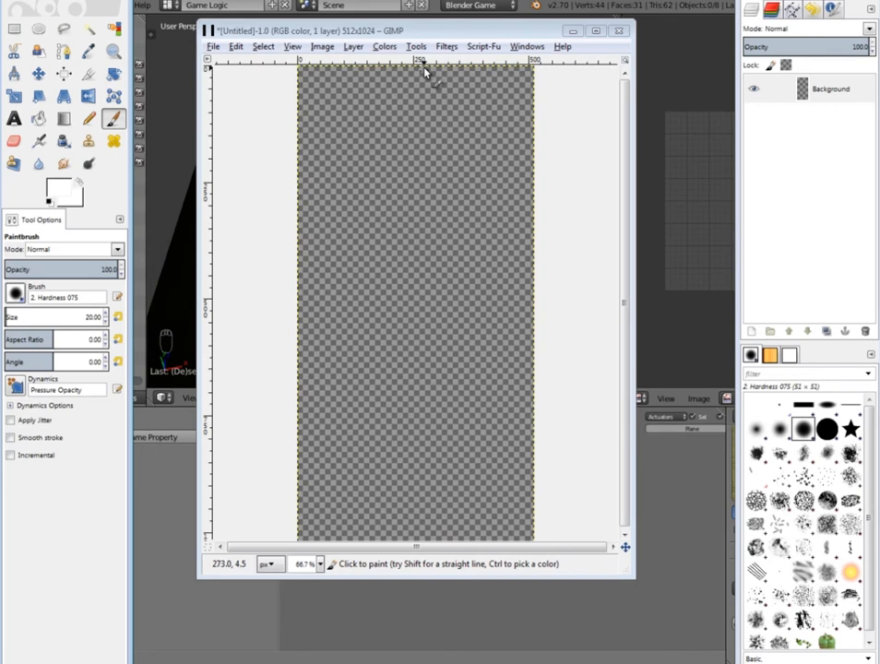
# - Paint a jagged white lightning bolt down the full canvas with a 20 px brush and add side branches with a 7 px brush
pyautogui.moveTo(423, 69)
pyautogui.mouseDown()
pyautogui.moveTo(420, 100)
pyautogui.moveTo(393, 151)
pyautogui.moveTo(409, 178)
pyautogui.moveTo(383, 309)
pyautogui.mouseUp()
pyautogui.moveTo(427, 347)
pyautogui.mouseDown()
pyautogui.moveTo(446, 415)
pyautogui.moveTo(409, 441)
pyautogui.moveTo(411, 532)
pyautogui.mouseUp()
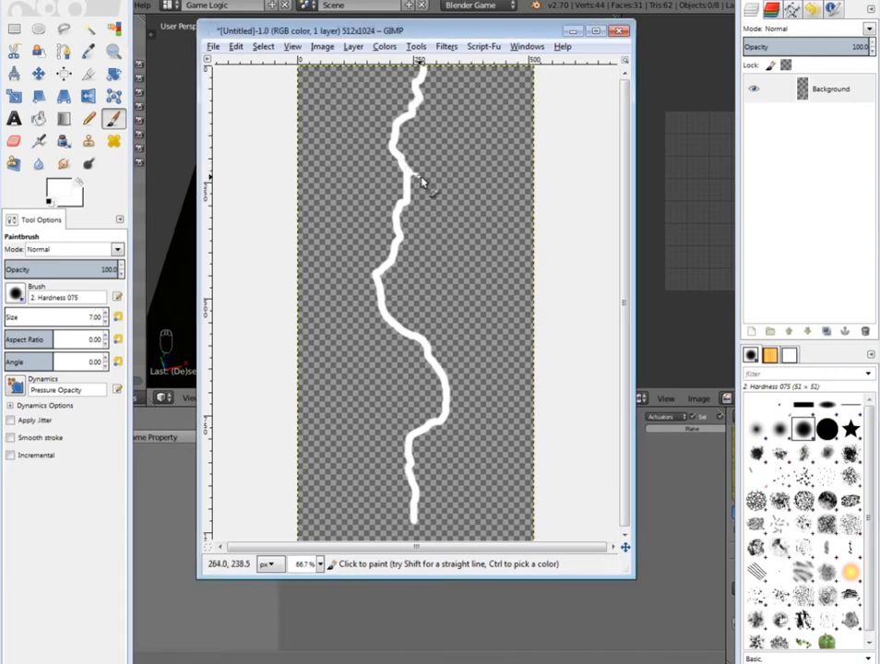
pyautogui.hotkey('ctrl', 'z')
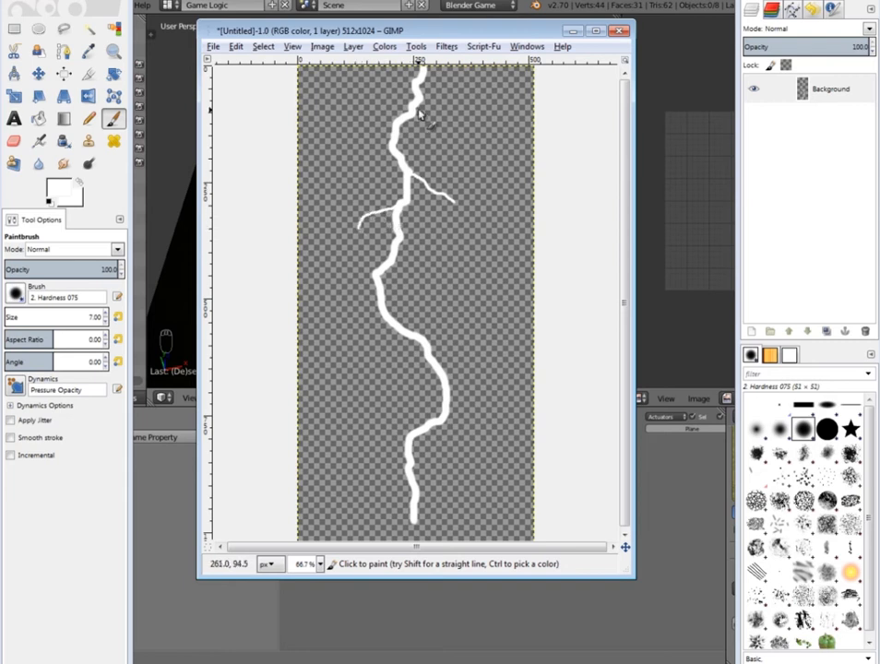
pyautogui.moveTo(393, 129); pyautogui.dragTo(374, 144)
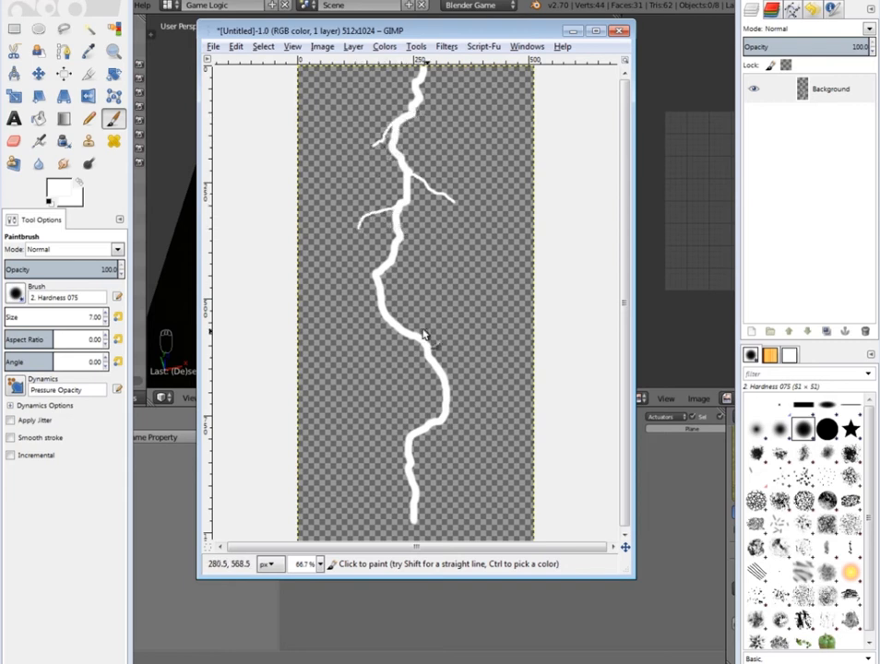
pyautogui.moveTo(360, 307); pyautogui.dragTo(358, 306)
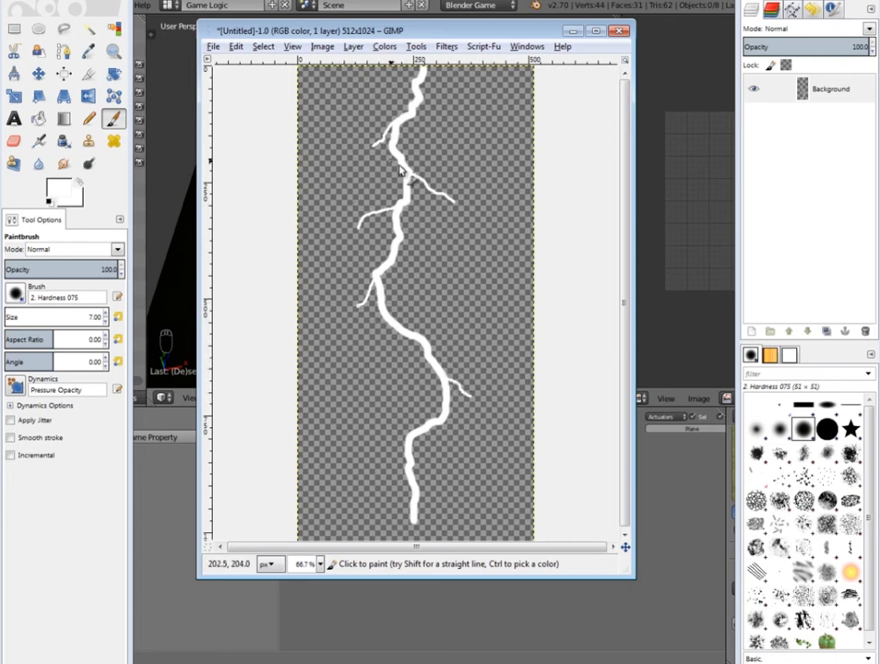
# - Set the brush size to 4 and paint fine twigs along the main bolt and its branches
pyautogui.click(93, 318)
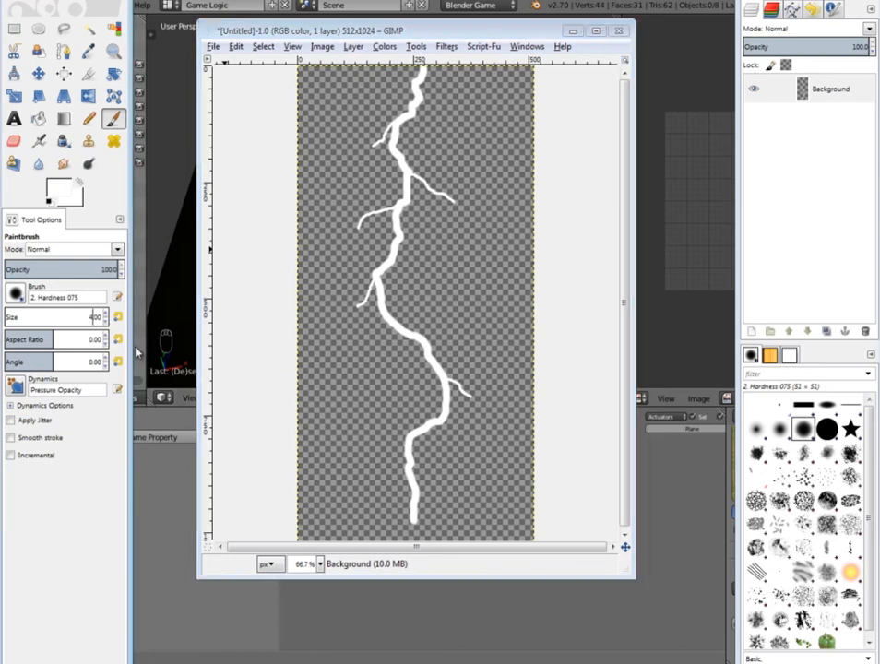
pyautogui.click(440, 197)
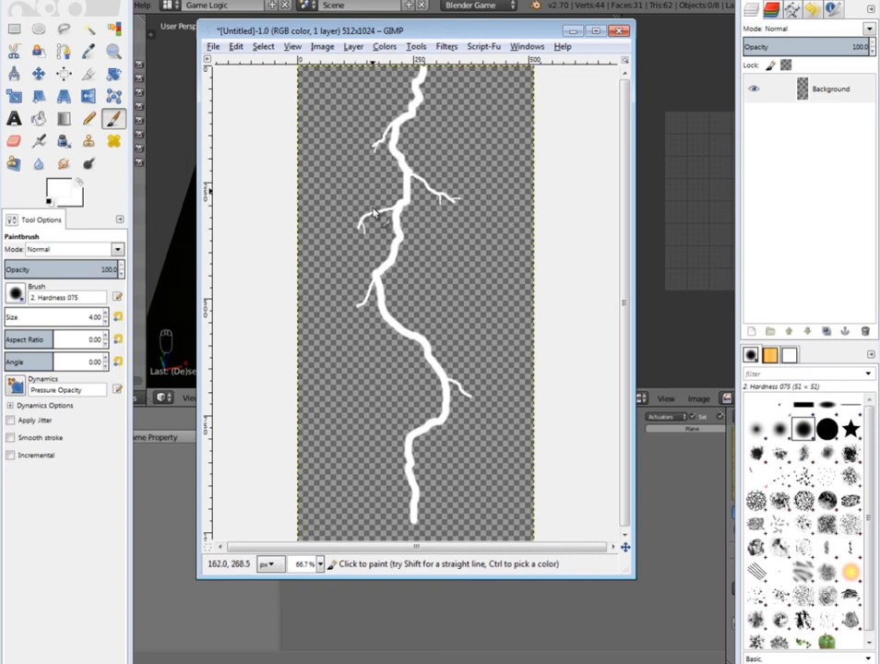
pyautogui.moveTo(385, 133)
pyautogui.mouseDown()
pyautogui.moveTo(371, 125)
pyautogui.moveTo(376, 118)
pyautogui.mouseUp()
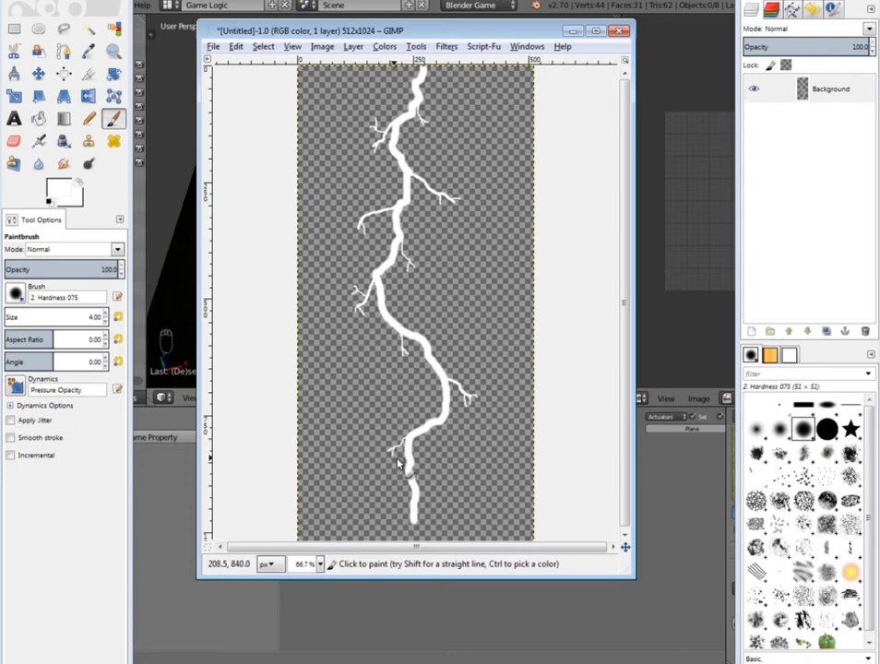
# - Create a new layer from the visible image and apply a Gaussian Blur of 23 px horizontally and vertically to it
pyautogui.click(354, 48)
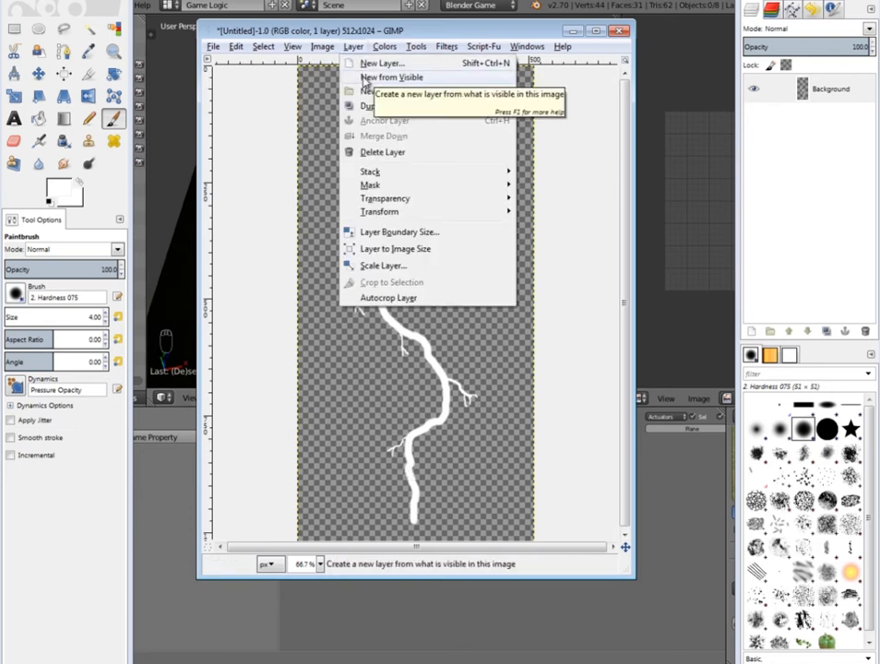
pyautogui.click(364, 79)
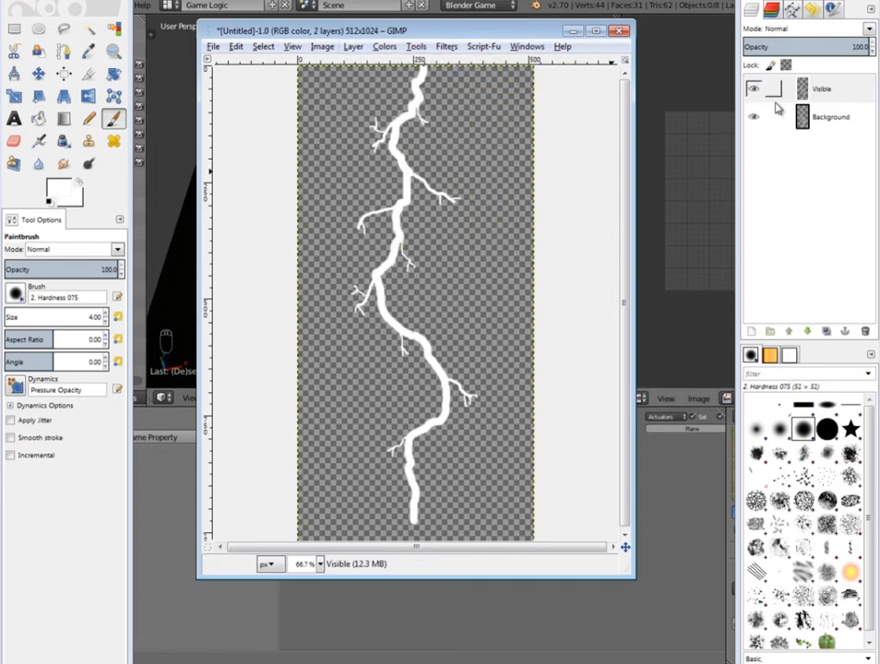
pyautogui.click(387, 49)
pyautogui.moveTo(446, 46)
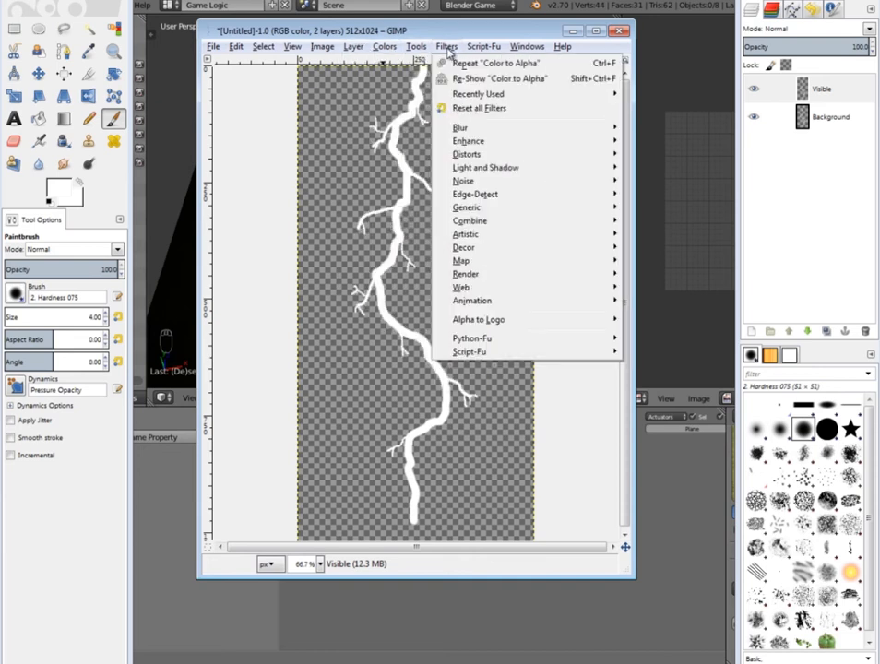
pyautogui.moveTo(461, 129)
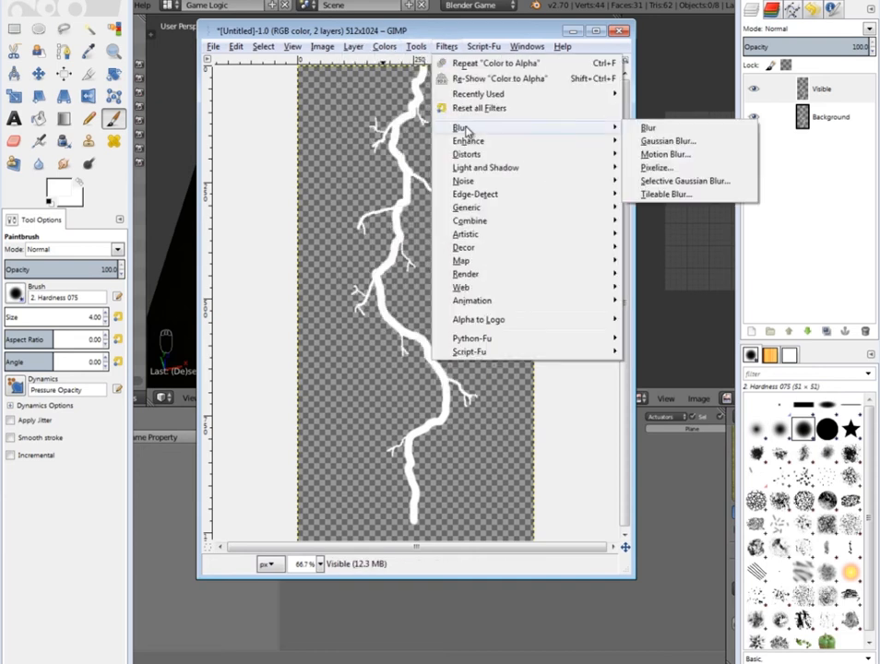
pyautogui.click(661, 143)
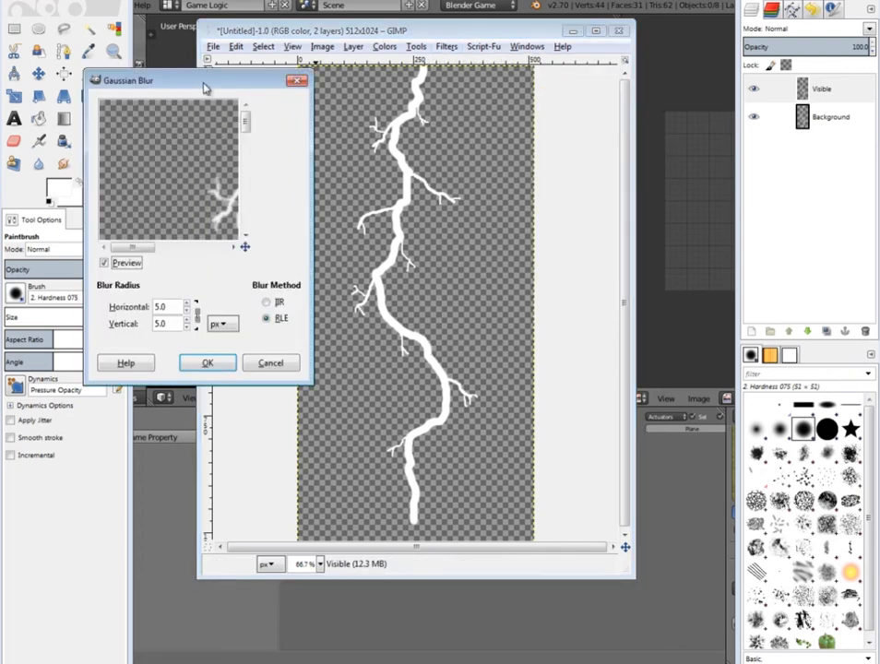
pyautogui.moveTo(205, 88); pyautogui.dragTo(274, 66)
pyautogui.moveTo(244, 288); pyautogui.dragTo(193, 287)
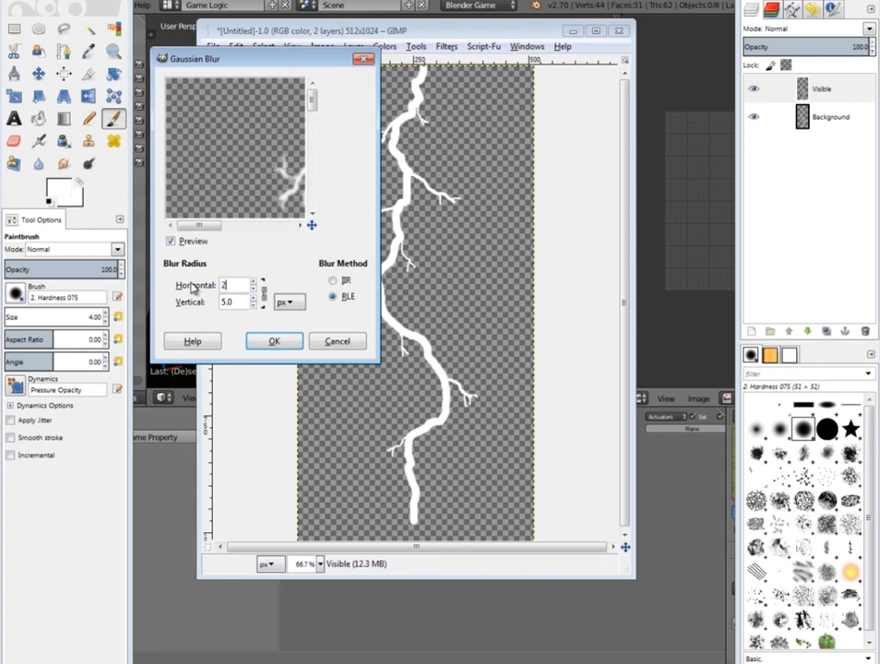
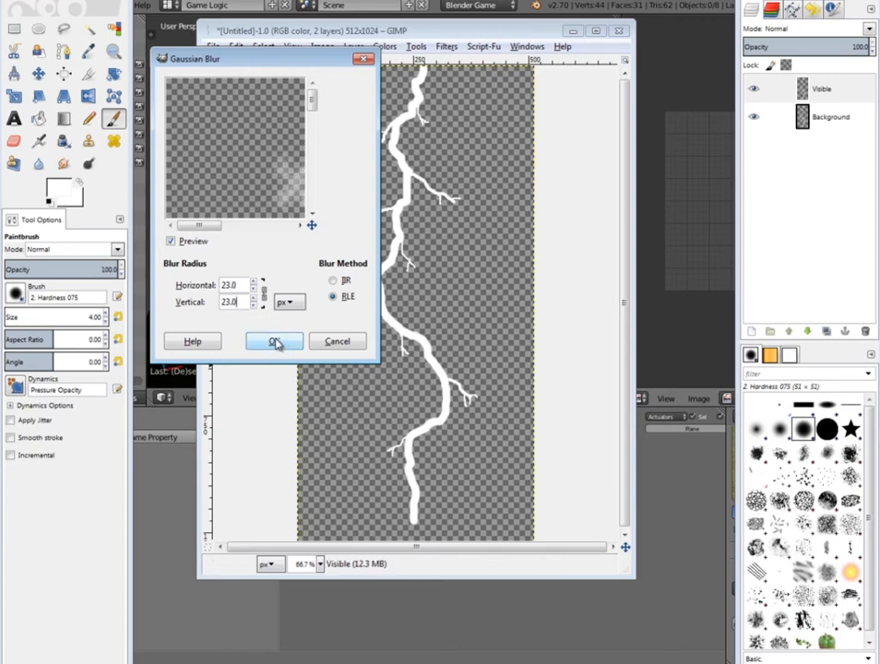
pyautogui.click(275, 342)
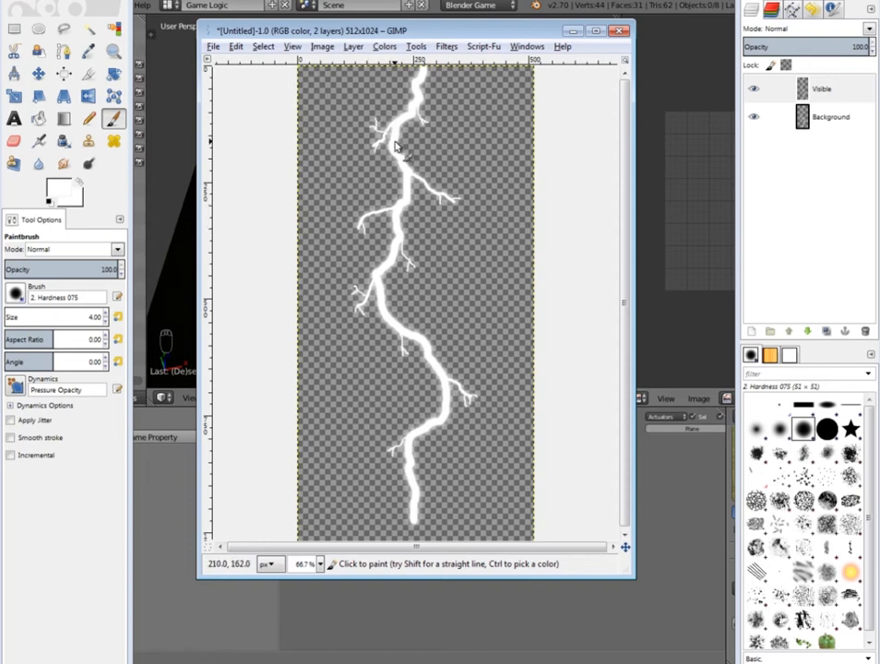
# - Export the lightning image as lightning.png to the Documents folder
pyautogui.click(214, 47)
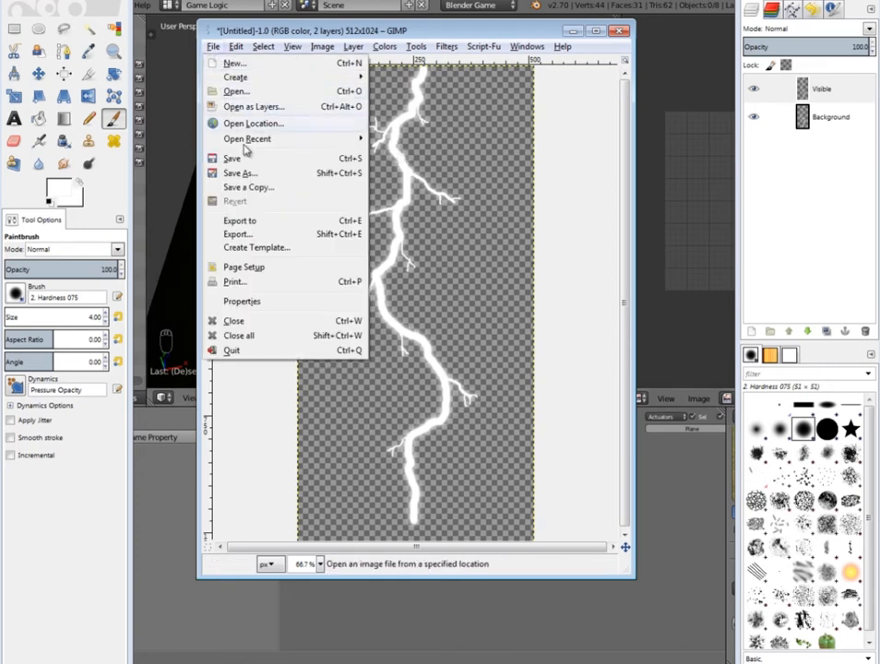
pyautogui.click(263, 233)
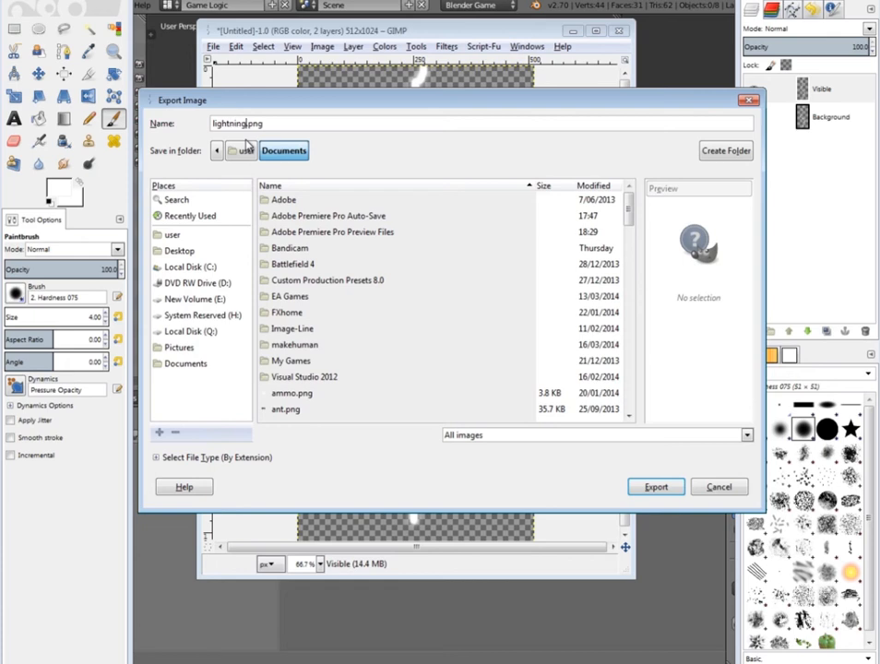
pyautogui.click(656, 486)
pyautogui.click(225, 349)
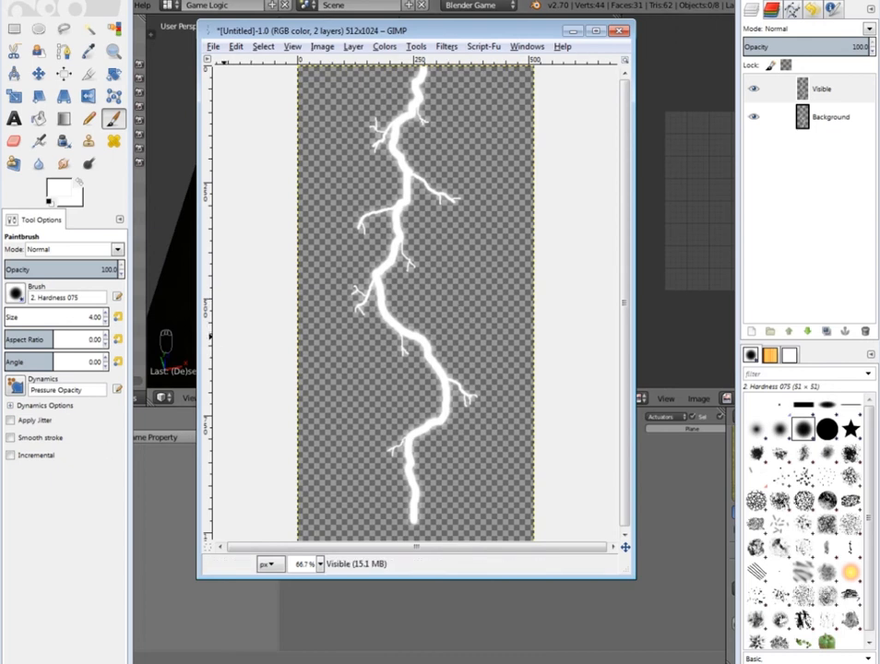
# - Switch to the CGTextures website in the browser and view the Fireworks0008 images in the Fire > Fireworks category
pyautogui.hotkey('alt', 'Tab')
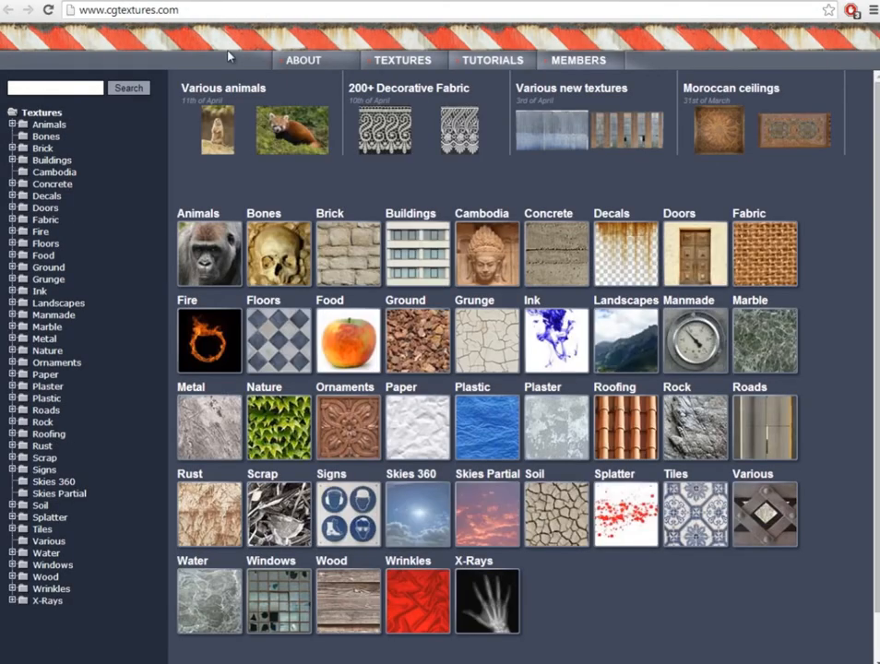
pyautogui.click(235, 341)
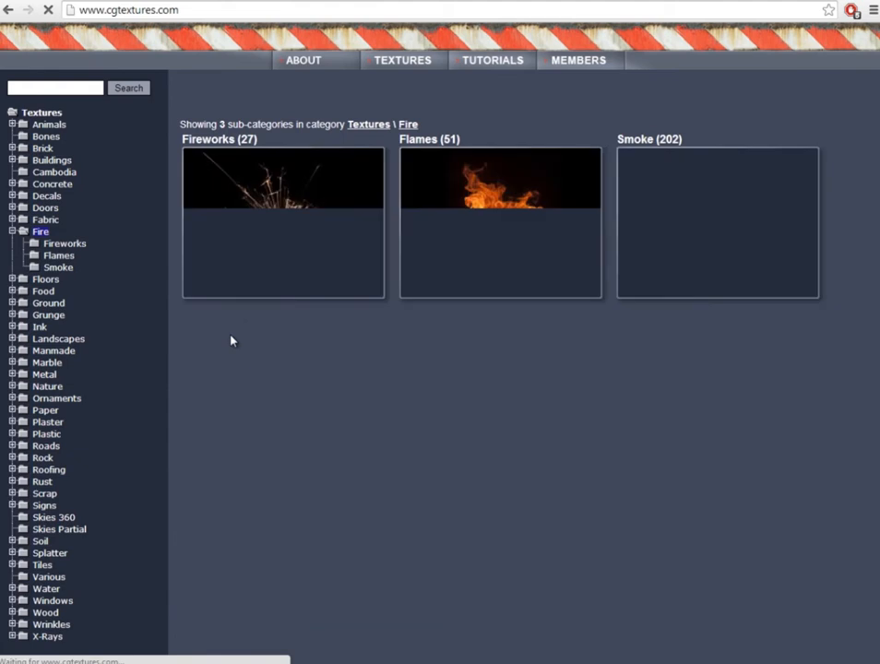
pyautogui.click(272, 222)
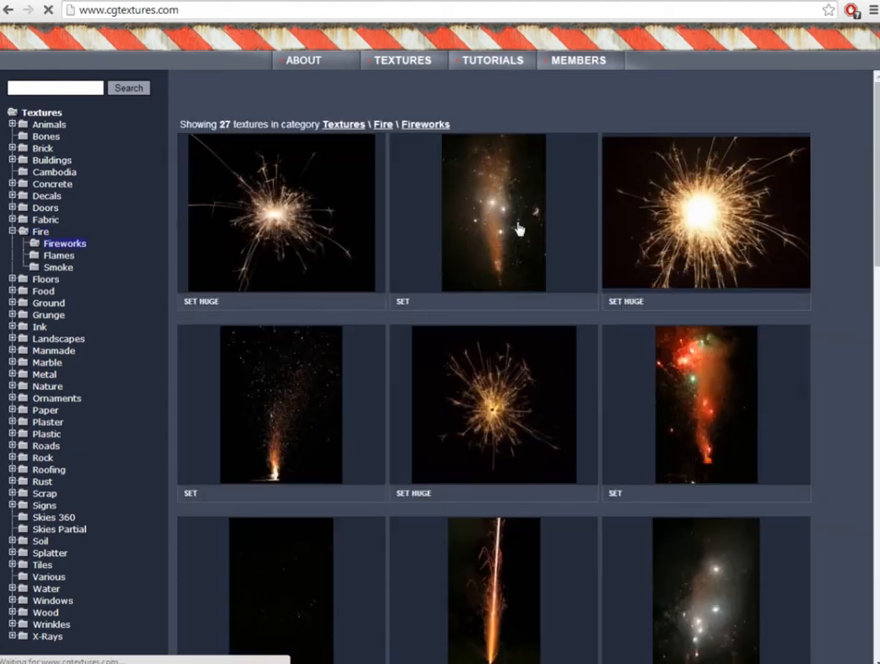
pyautogui.scroll(-4, 450, 257)
pyautogui.scroll(2, 450, 257)
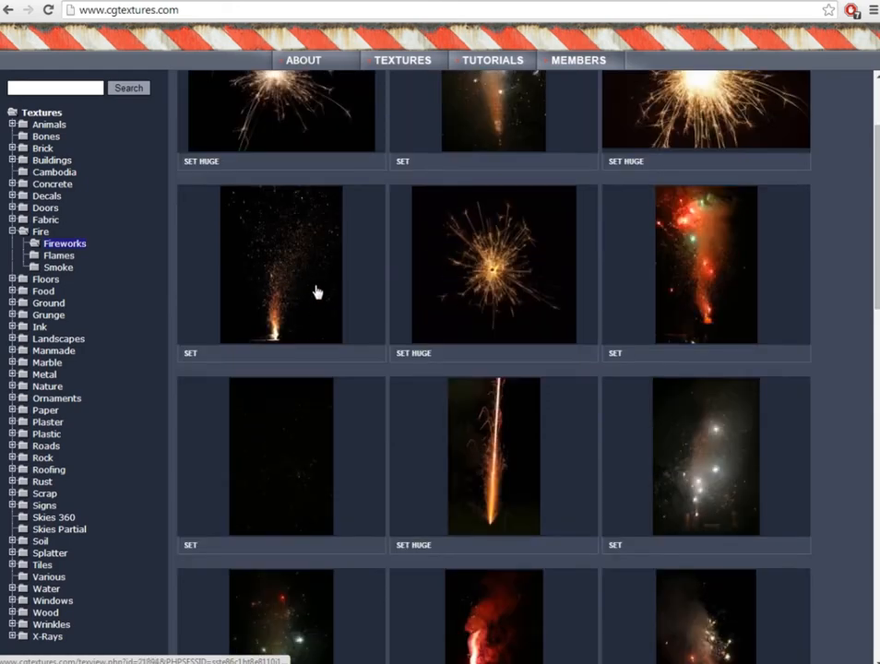
pyautogui.click(271, 305)
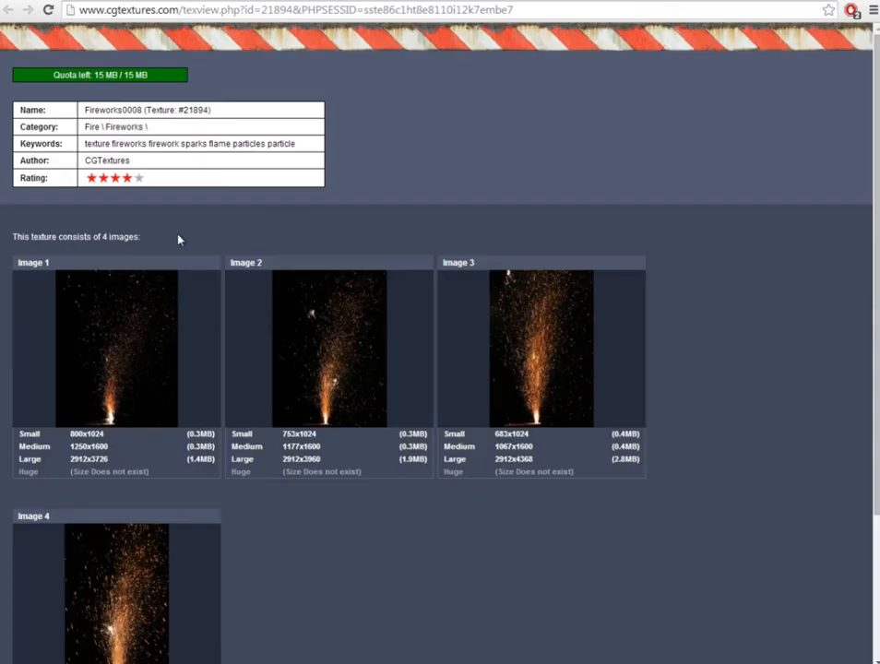
pyautogui.moveTo(130, 334)
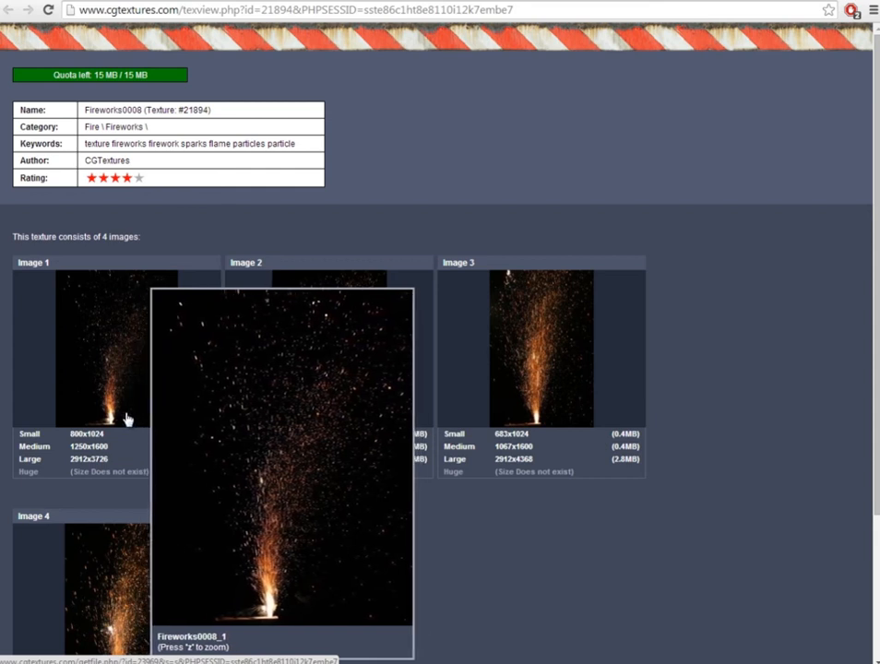
pyautogui.scroll(-2, 525, 386)
pyautogui.scroll(-1, 525, 386)
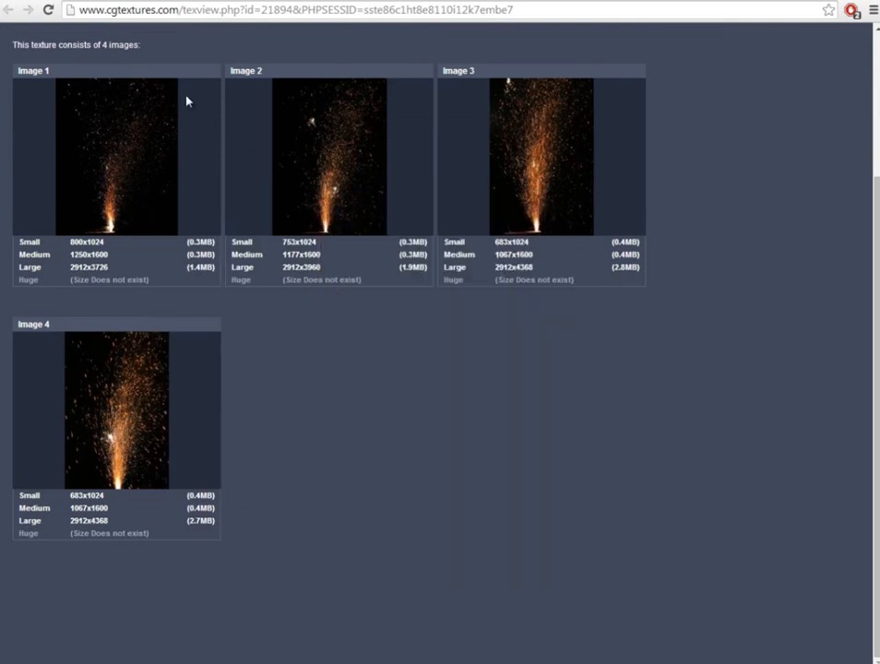
# - Leave the texture page, look through the rest of the Fireworks category, and briefly revisit the Fireworks0008 set
pyautogui.click(197, 1)
pyautogui.scroll(-2, 431, 331)
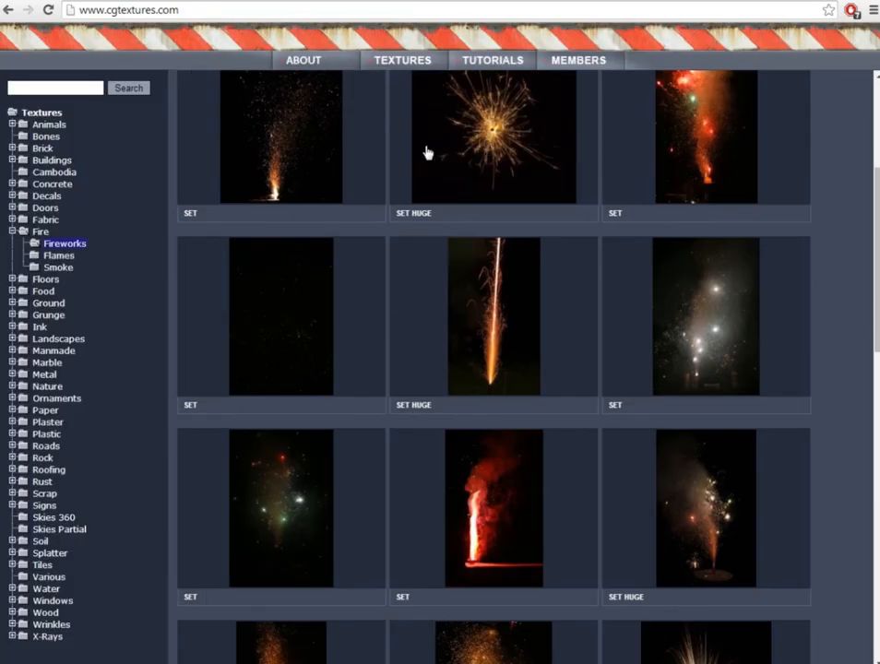
pyautogui.scroll(-5, 397, 365)
pyautogui.scroll(-5, 439, 363)
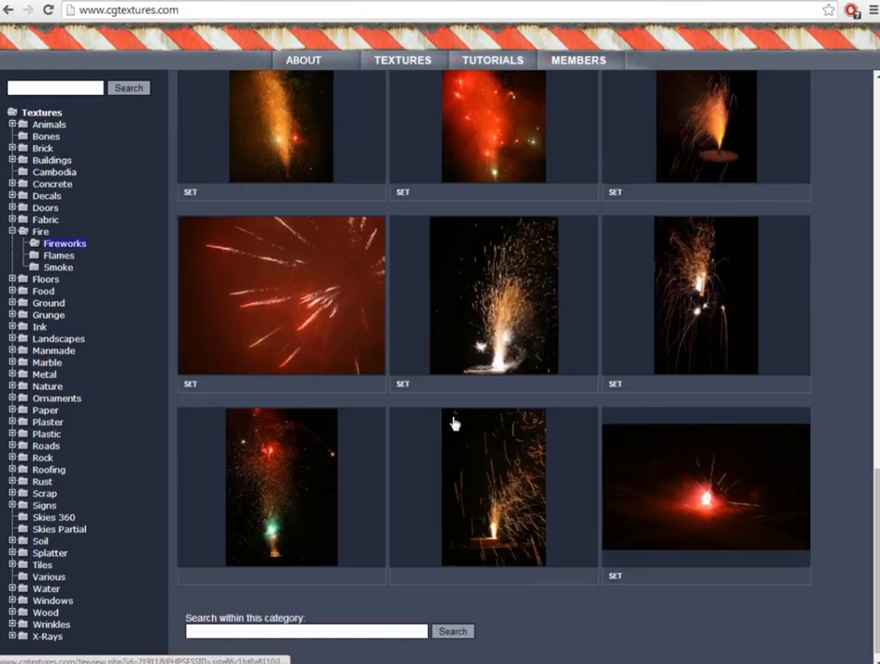
pyautogui.scroll(12, 453, 423)
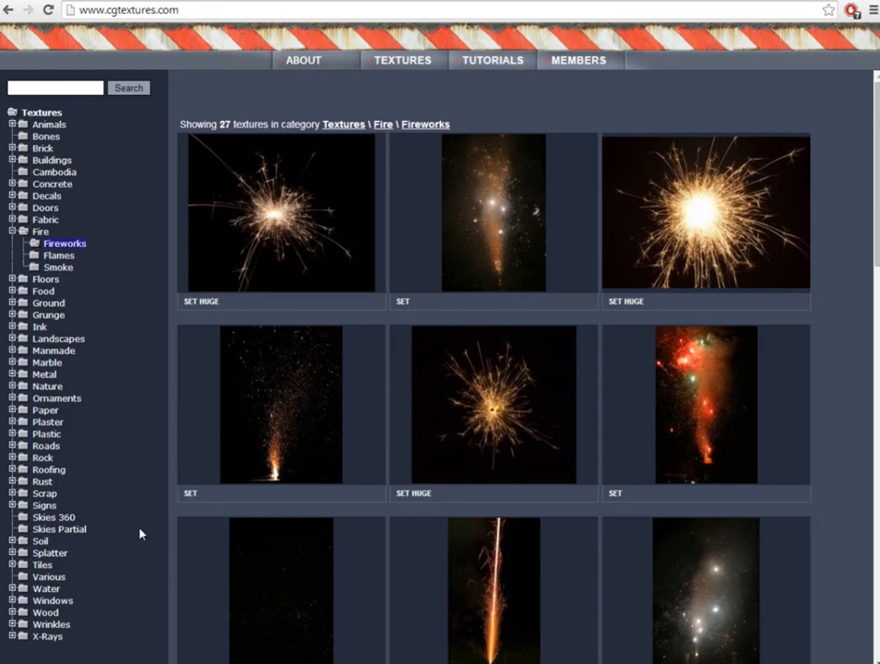
pyautogui.click(293, 425)
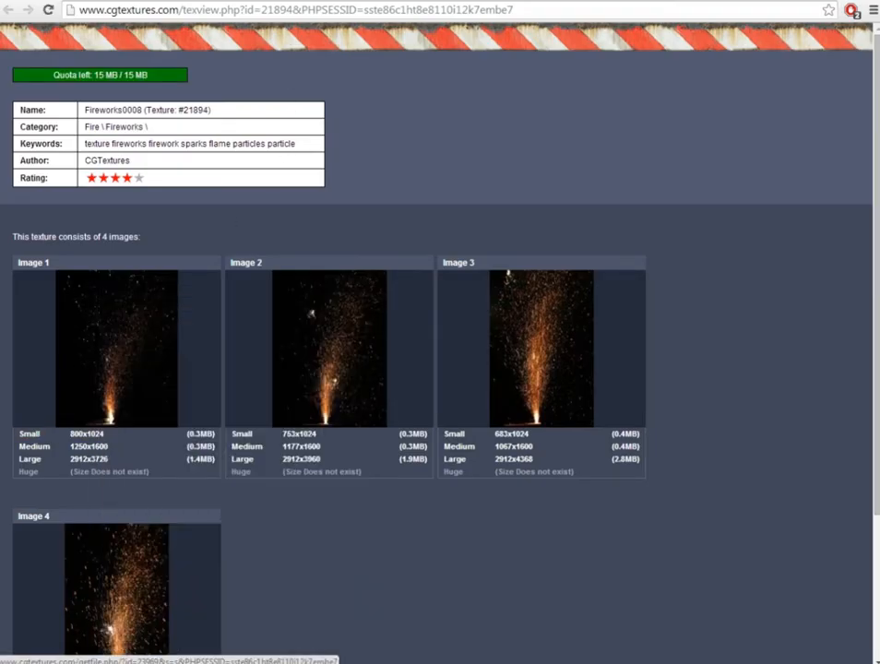
pyautogui.click(264, 0)
# - Switch to GIMP and browse to the user's Downloads folder for an image to open
pyautogui.hotkey('alt', 'Tab')
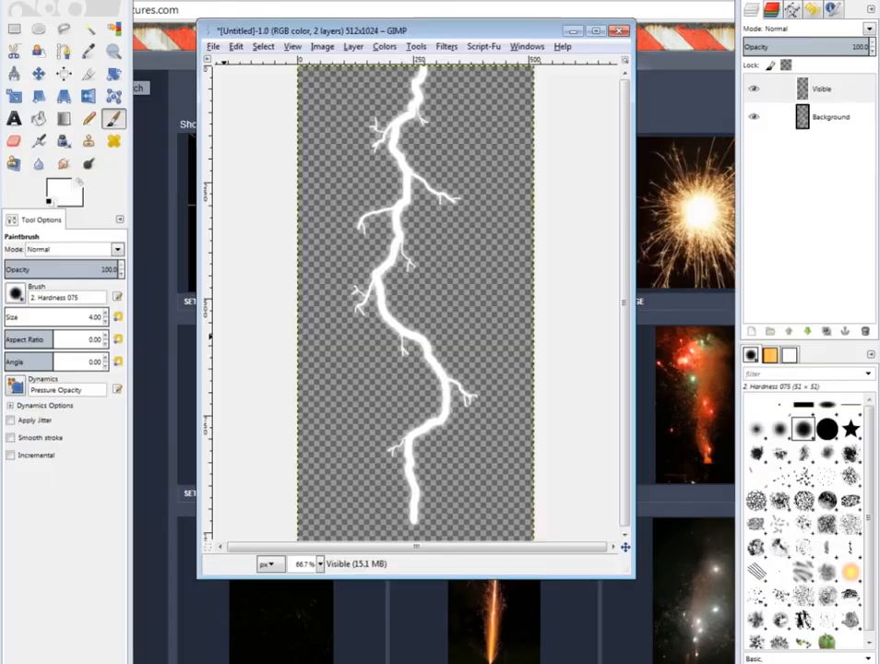
pyautogui.click(213, 46)
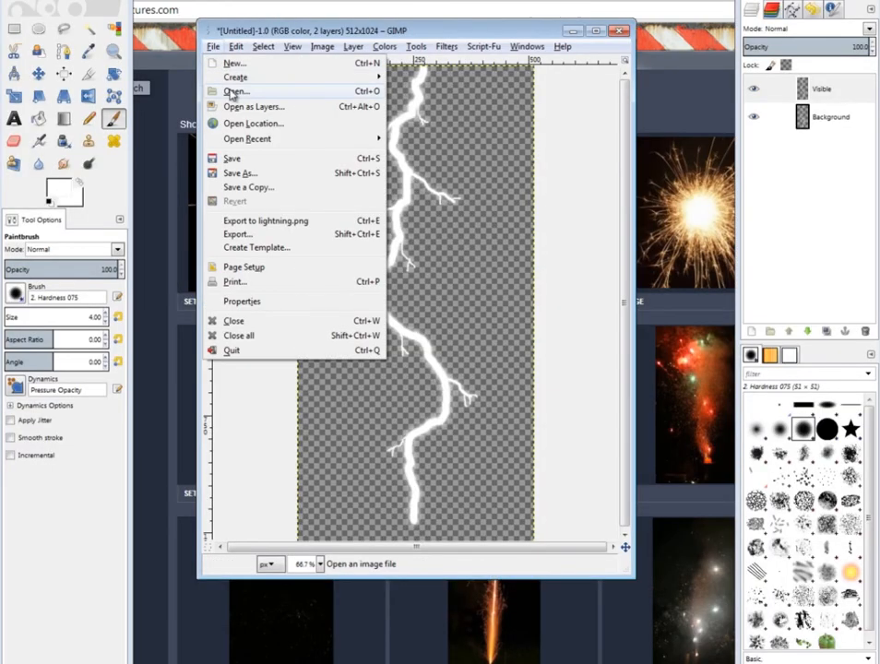
pyautogui.click(232, 92)
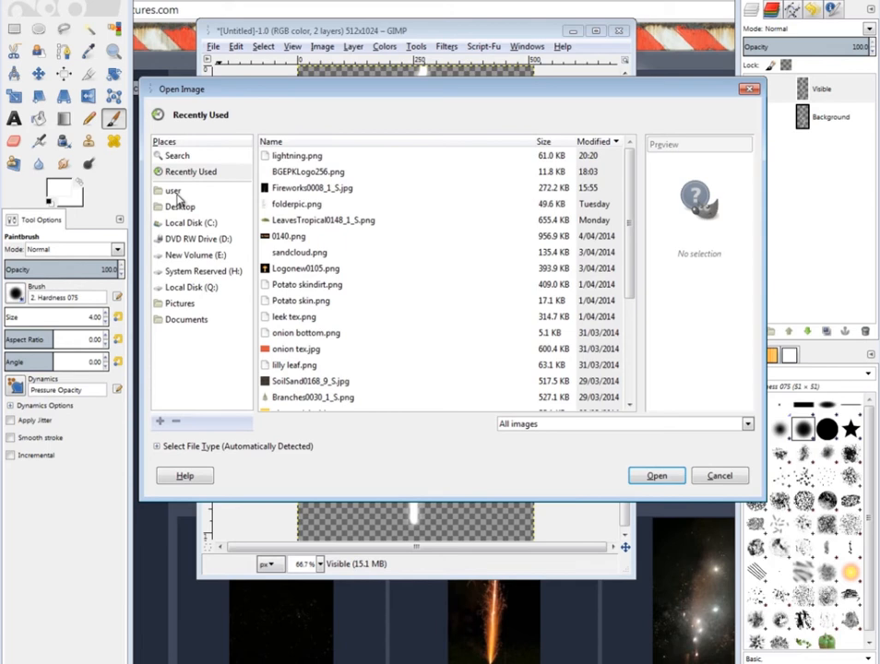
pyautogui.click(175, 190)
pyautogui.click(292, 253)
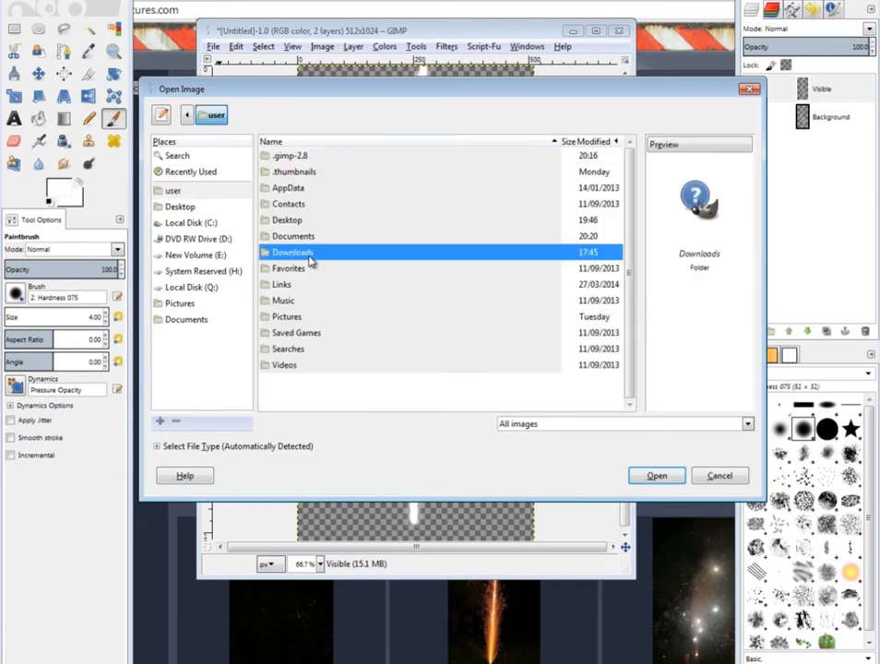
pyautogui.doubleClick(311, 261)
# - Find Fireworks0008_1_S.jpg among the downloads, open it, and bring its image window in front of the lightning image
pyautogui.scroll(-10, 541, 211)
pyautogui.scroll(-15, 631, 169)
pyautogui.scroll(-20, 631, 247)
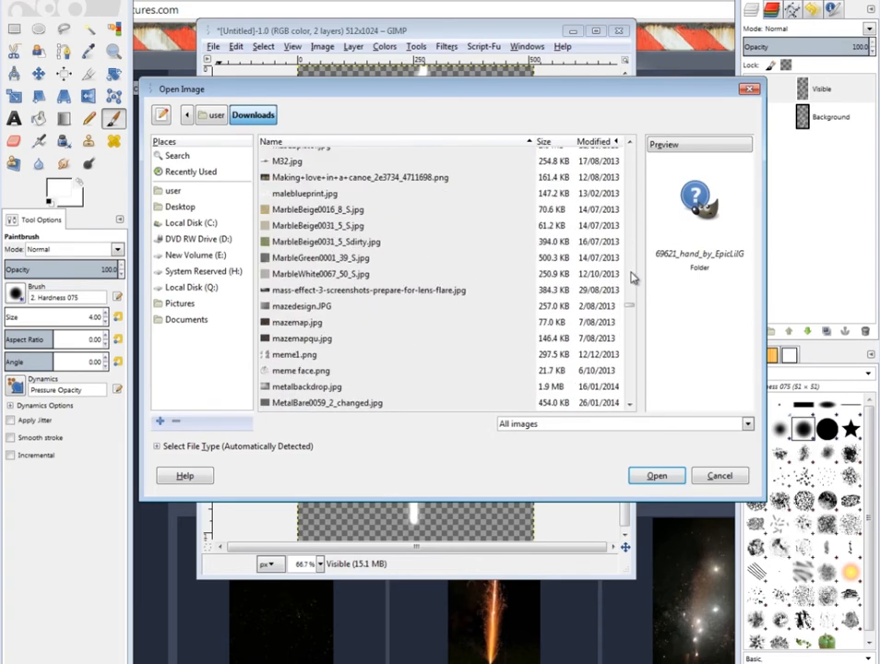
pyautogui.scroll(10, 632, 283)
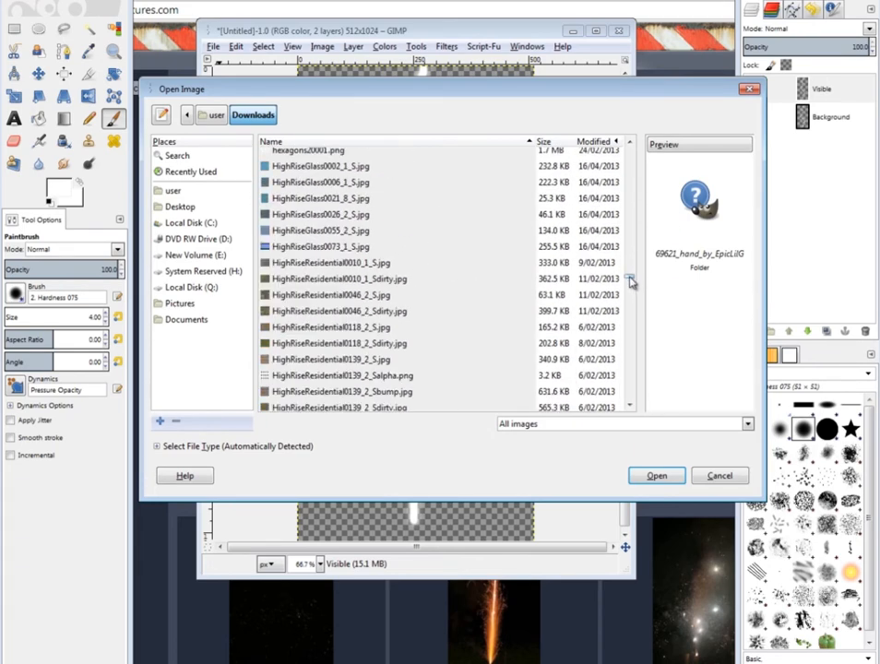
pyautogui.scroll(8, 629, 231)
pyautogui.scroll(-10, 631, 257)
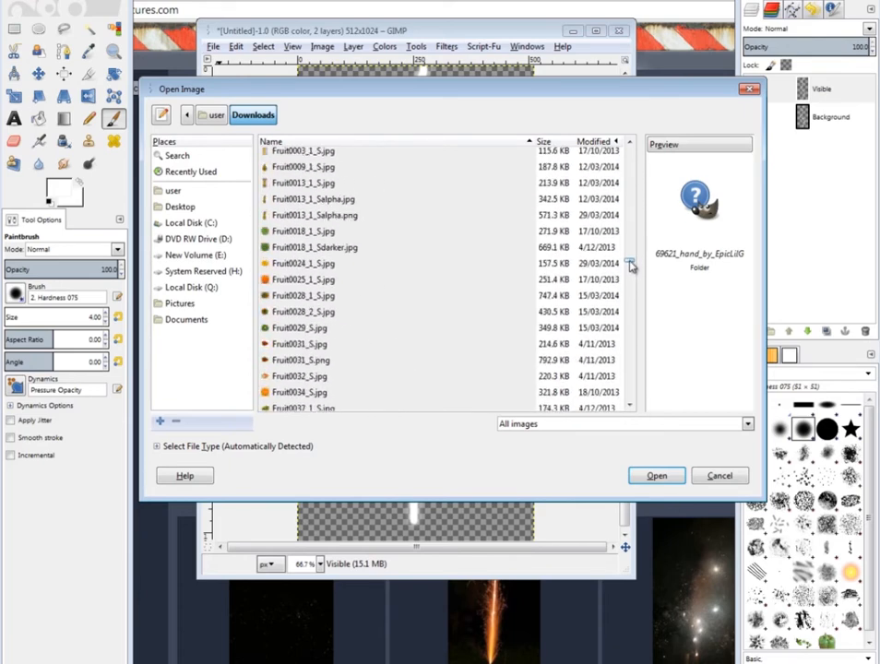
pyautogui.scroll(-3, 630, 259)
pyautogui.scroll(12, 629, 255)
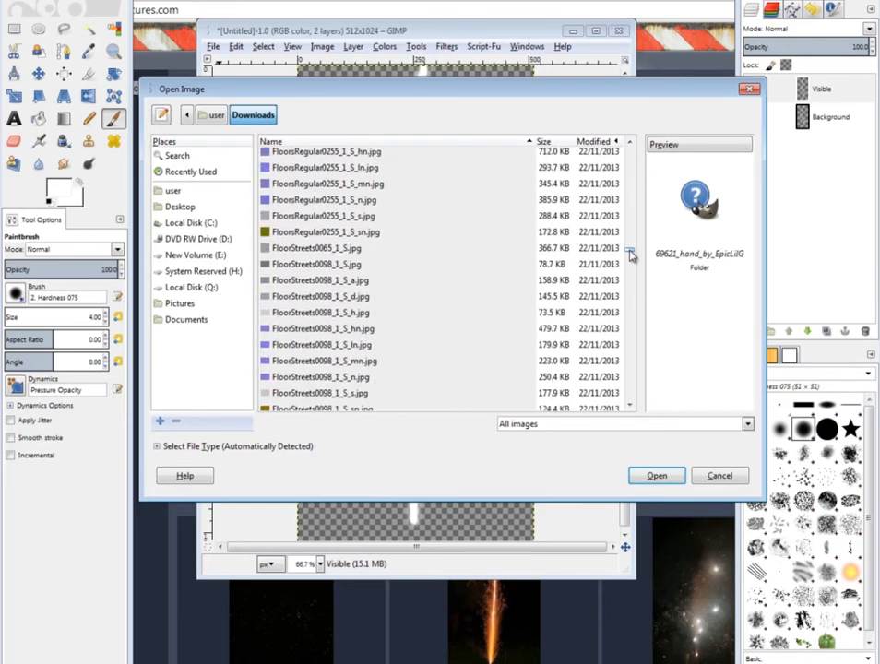
pyautogui.scroll(1, 631, 251)
pyautogui.click(347, 282)
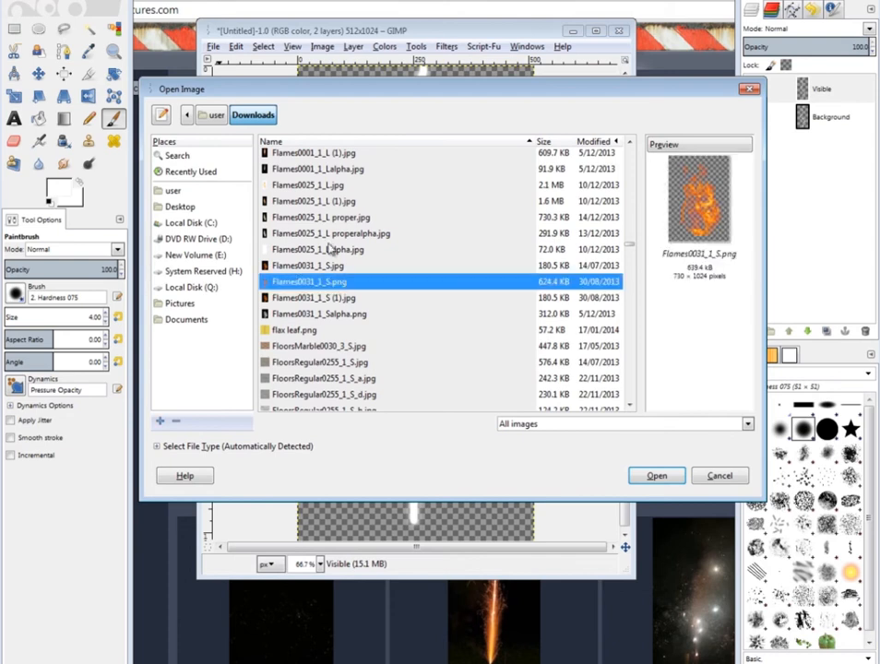
pyautogui.scroll(2, 351, 295)
pyautogui.click(356, 340)
pyautogui.scroll(3, 332, 277)
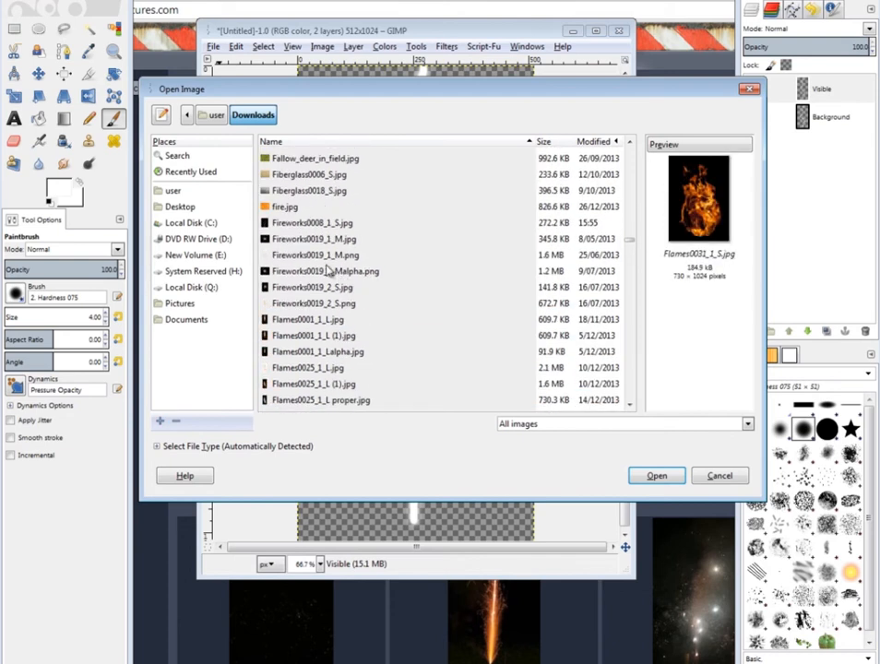
pyautogui.click(311, 251)
pyautogui.click(312, 239)
pyautogui.click(311, 224)
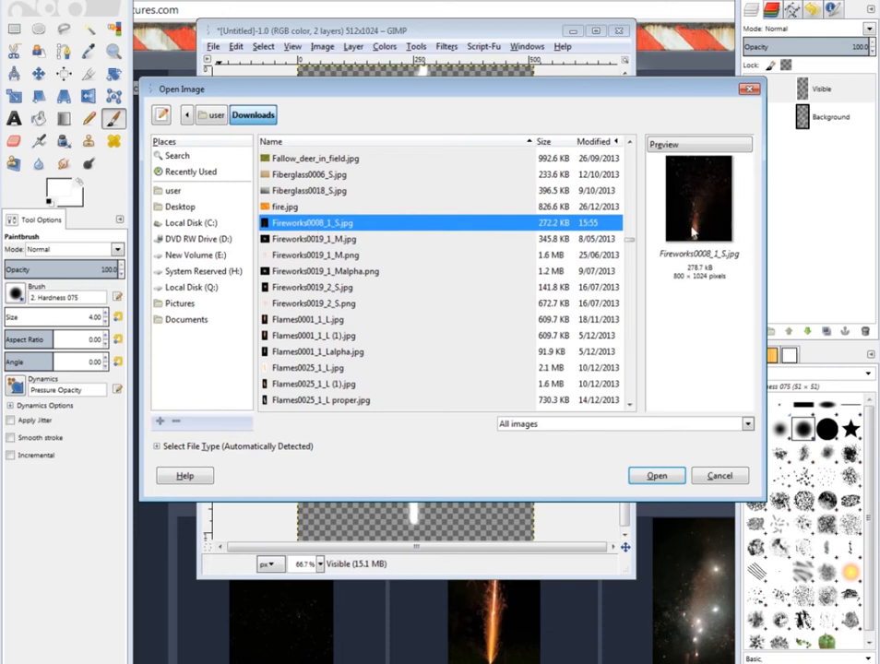
pyautogui.click(657, 478)
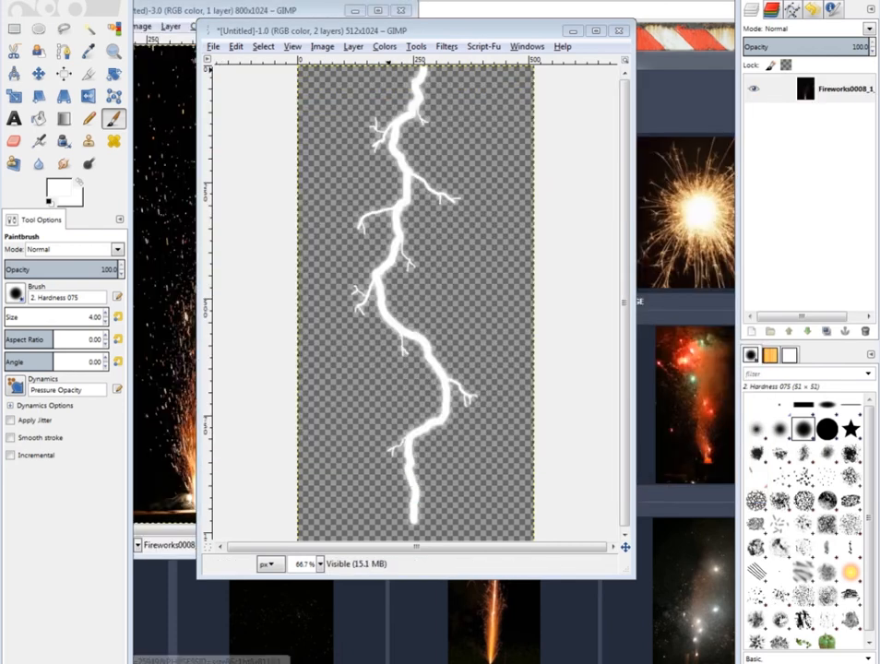
pyautogui.moveTo(166, 13); pyautogui.dragTo(341, 29)
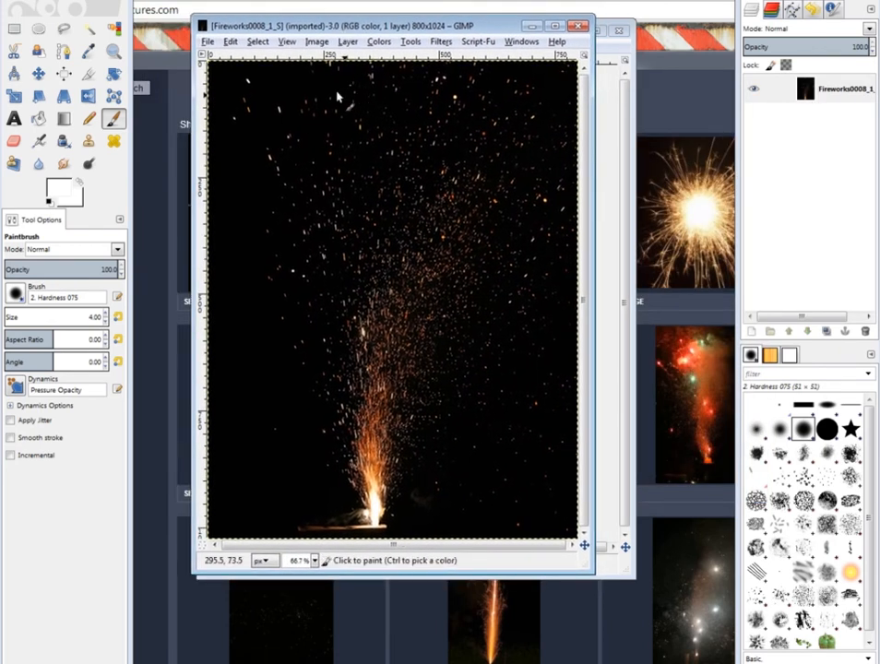
# - Add an alpha channel to the fireworks layer
pyautogui.click(349, 42)
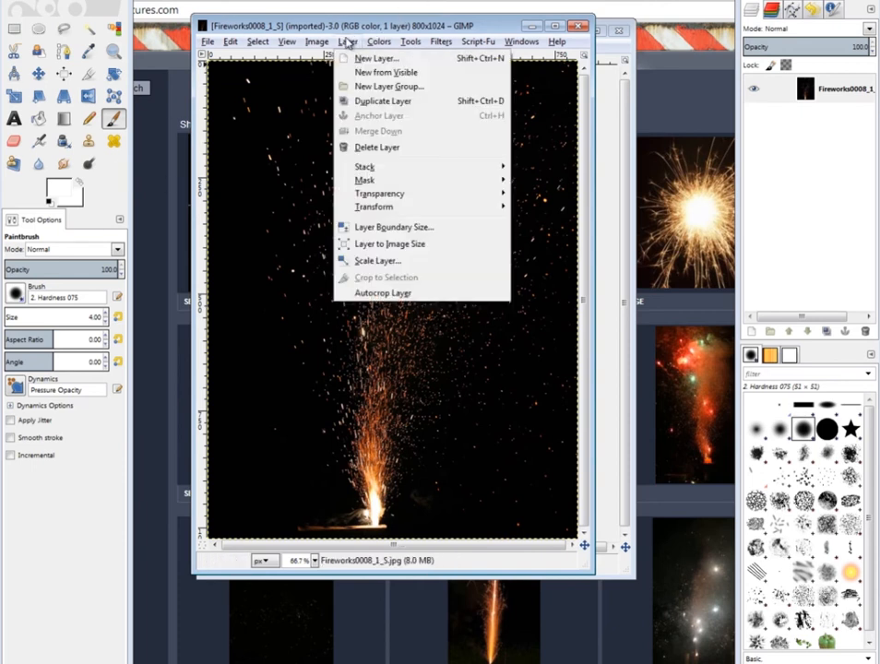
pyautogui.moveTo(387, 44)
pyautogui.moveTo(346, 41)
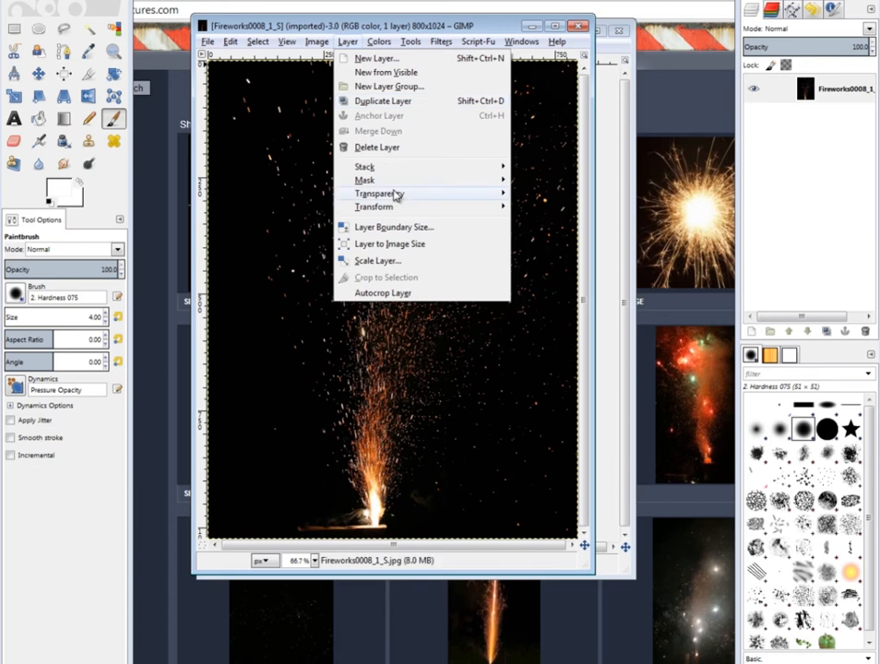
pyautogui.moveTo(397, 195)
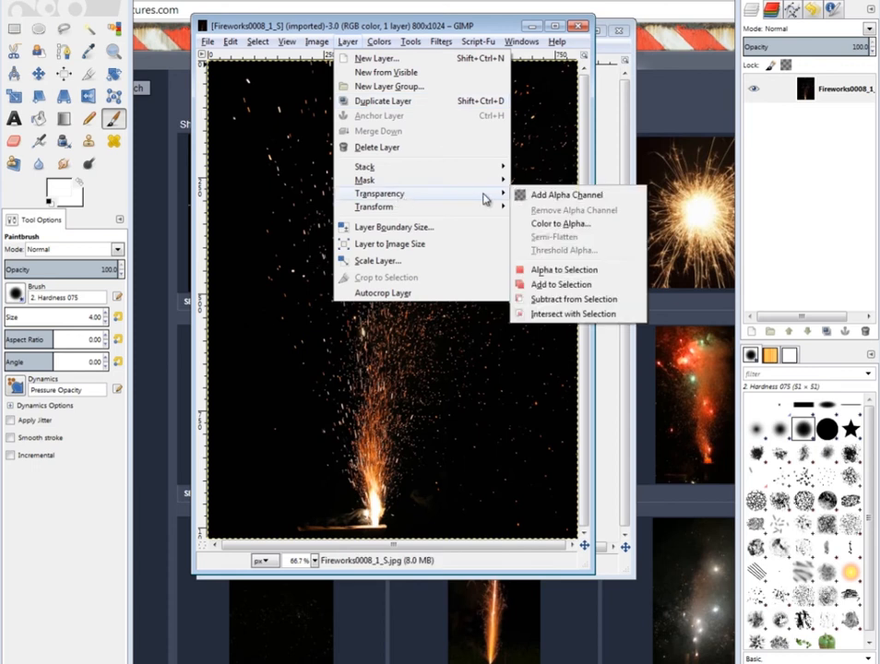
pyautogui.click(549, 196)
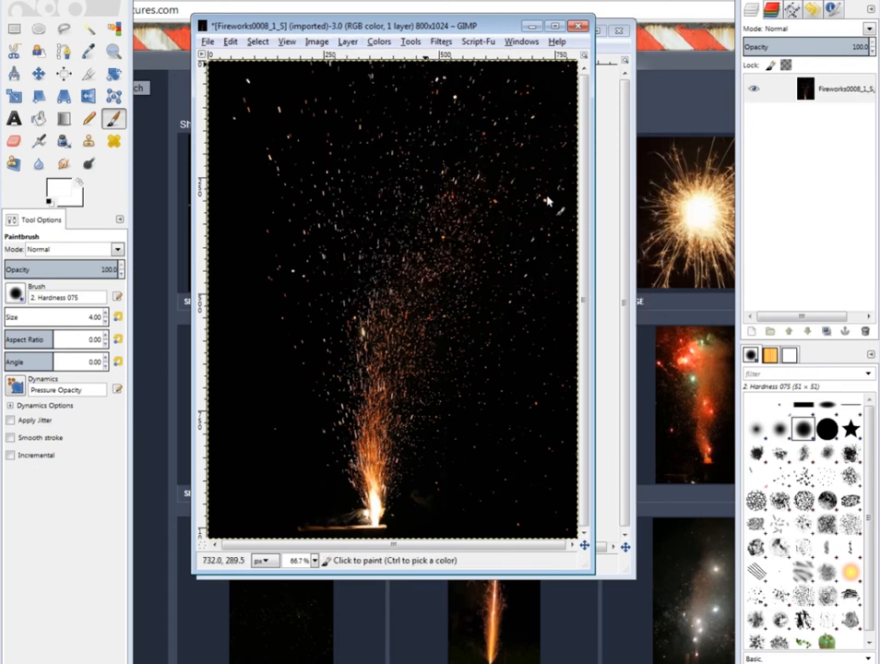
# - Erase the smoke and the stick to the left of the fountain's base with the Eraser at size 20
pyautogui.click(13, 141)
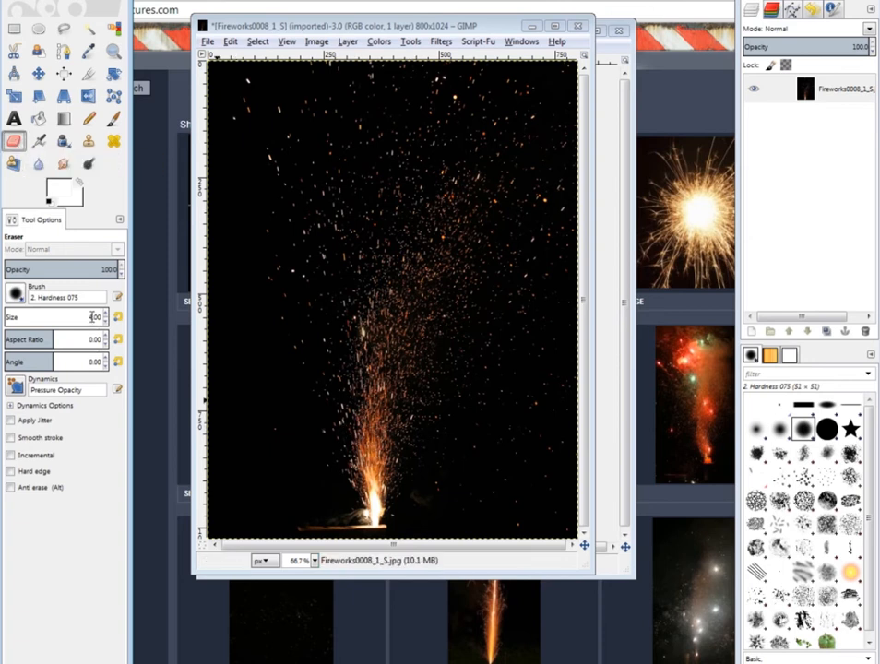
pyautogui.press('BackSpace')
pyautogui.write('20')
pyautogui.keyDown('ctrl'); pyautogui.scroll(-1, 379, 290); pyautogui.keyUp('ctrl')
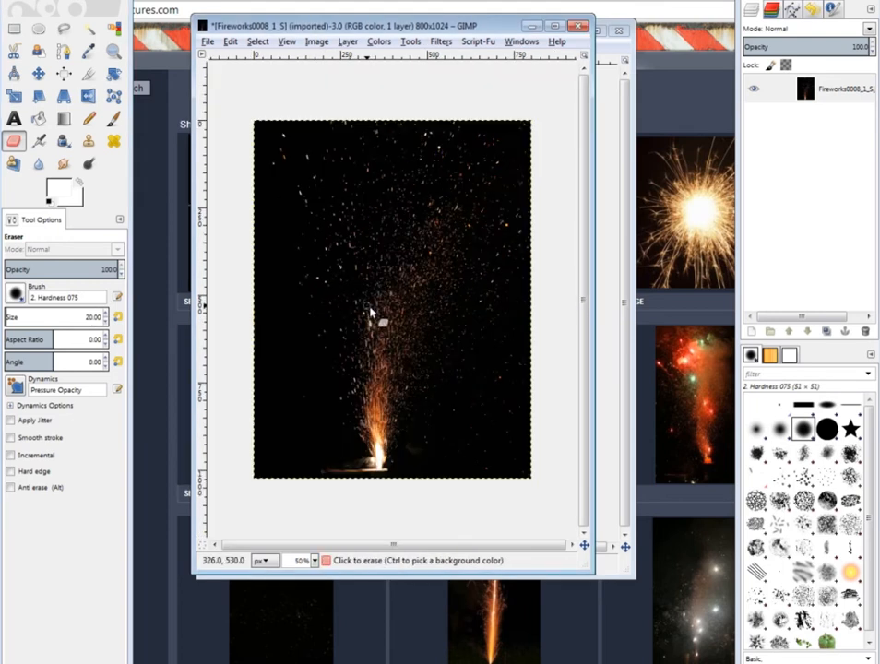
pyautogui.moveTo(404, 282)
pyautogui.mouseDown(button='middle')
pyautogui.moveTo(367, 319)
pyautogui.moveTo(401, 267)
pyautogui.moveTo(415, 281)
pyautogui.mouseUp(button='middle')
pyautogui.moveTo(391, 333); pyautogui.dragTo(404, 324, button='middle')
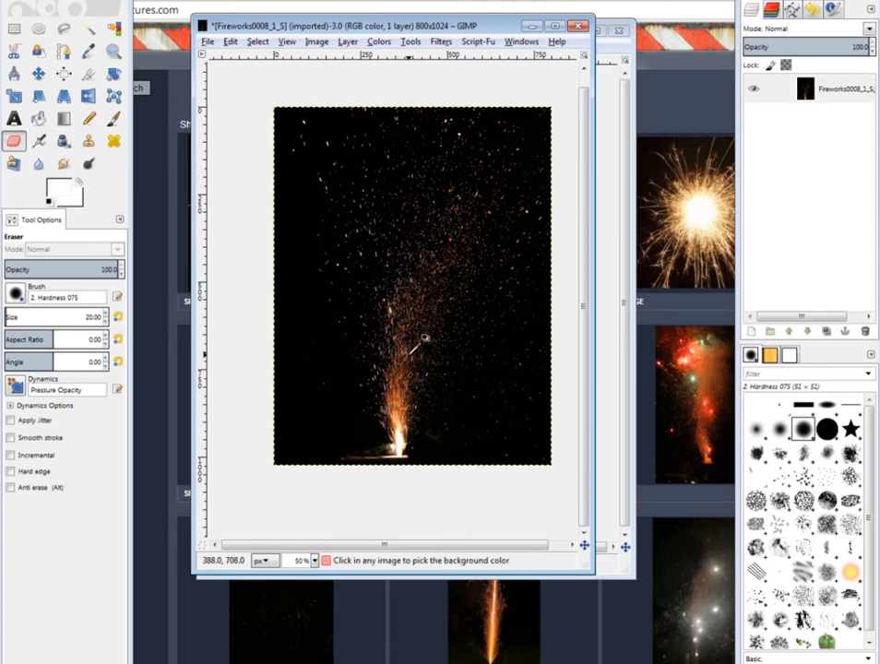
pyautogui.keyDown('ctrl'); pyautogui.scroll(2, 412, 352); pyautogui.keyUp('ctrl')
pyautogui.keyDown('ctrl'); pyautogui.scroll(-3, 411, 353); pyautogui.keyUp('ctrl')
pyautogui.keyDown('ctrl'); pyautogui.scroll(2, 412, 353); pyautogui.keyUp('ctrl')
pyautogui.moveTo(398, 387); pyautogui.dragTo(501, 224, button='middle')
pyautogui.keyDown('ctrl'); pyautogui.scroll(2, 449, 320); pyautogui.keyUp('ctrl')
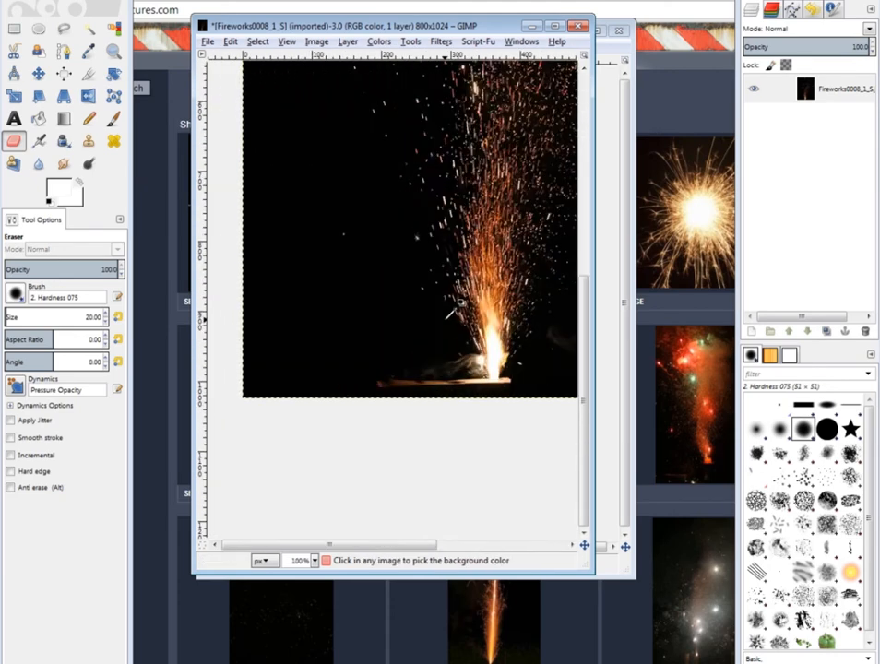
pyautogui.moveTo(459, 347); pyautogui.dragTo(461, 288, button='middle')
pyautogui.keyDown('ctrl'); pyautogui.scroll(1, 419, 402); pyautogui.keyUp('ctrl')
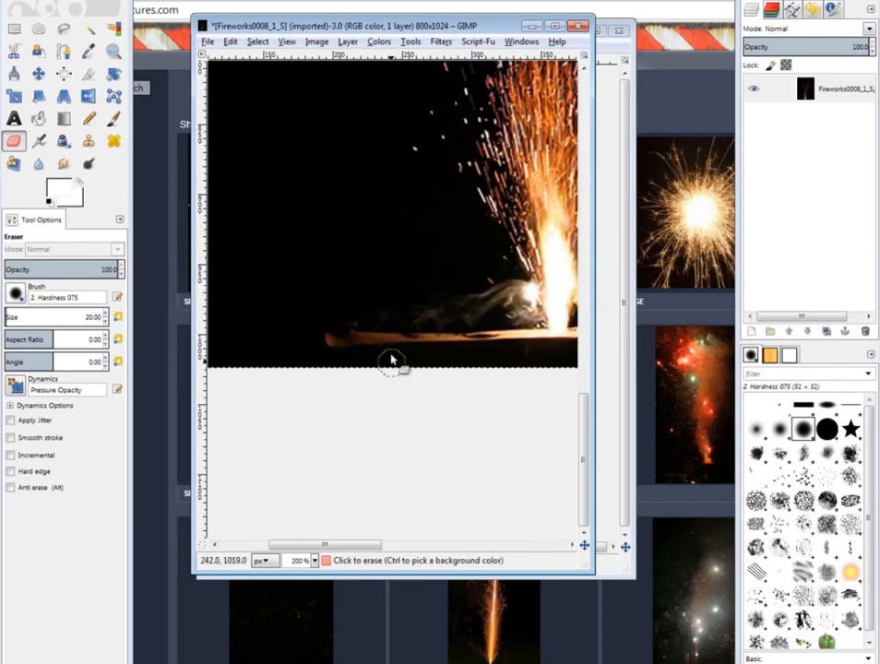
pyautogui.moveTo(371, 282)
pyautogui.mouseDown()
pyautogui.moveTo(337, 354)
pyautogui.moveTo(374, 343)
pyautogui.moveTo(383, 301)
pyautogui.moveTo(415, 324)
pyautogui.moveTo(415, 339)
pyautogui.moveTo(437, 342)
pyautogui.moveTo(428, 333)
pyautogui.moveTo(473, 304)
pyautogui.moveTo(492, 314)
pyautogui.moveTo(472, 300)
pyautogui.moveTo(456, 353)
pyautogui.moveTo(340, 364)
pyautogui.mouseUp()
pyautogui.moveTo(419, 355); pyautogui.dragTo(306, 360, button='middle')
pyautogui.moveTo(376, 351)
pyautogui.mouseDown()
pyautogui.moveTo(422, 344)
pyautogui.moveTo(425, 326)
pyautogui.moveTo(394, 308)
pyautogui.moveTo(355, 241)
pyautogui.moveTo(365, 297)
pyautogui.moveTo(275, 320)
pyautogui.moveTo(320, 265)
pyautogui.mouseUp()
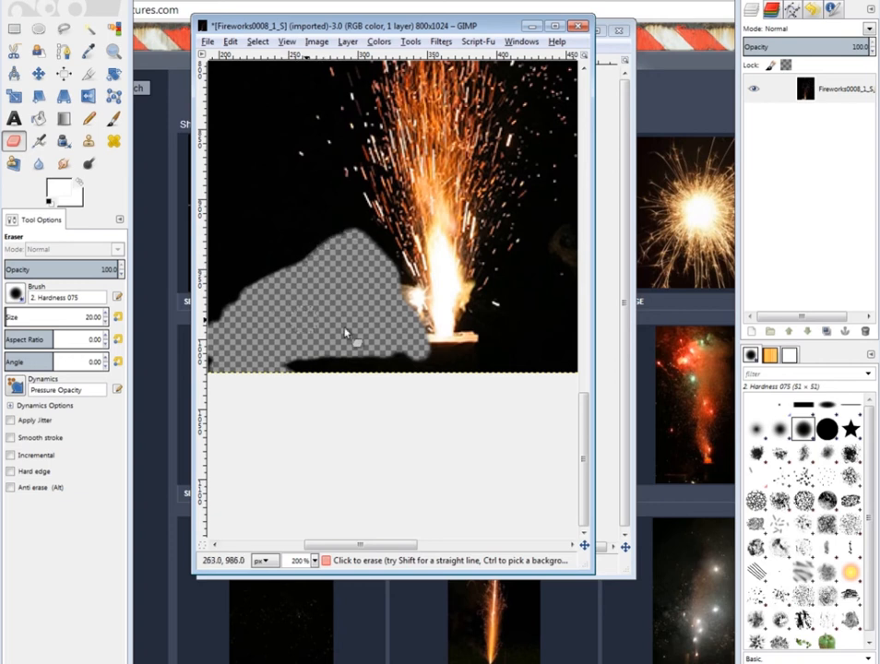
# - Erase the rest of the stick beneath the flame, plus the smoke patch and stray sparks to its right
pyautogui.moveTo(367, 301); pyautogui.dragTo(315, 288, button='middle')
pyautogui.moveTo(328, 234)
pyautogui.mouseDown()
pyautogui.moveTo(378, 337)
pyautogui.moveTo(400, 353)
pyautogui.moveTo(426, 314)
pyautogui.moveTo(421, 300)
pyautogui.moveTo(398, 332)
pyautogui.moveTo(401, 347)
pyautogui.moveTo(359, 332)
pyautogui.moveTo(366, 324)
pyautogui.moveTo(385, 334)
pyautogui.moveTo(412, 333)
pyautogui.mouseUp()
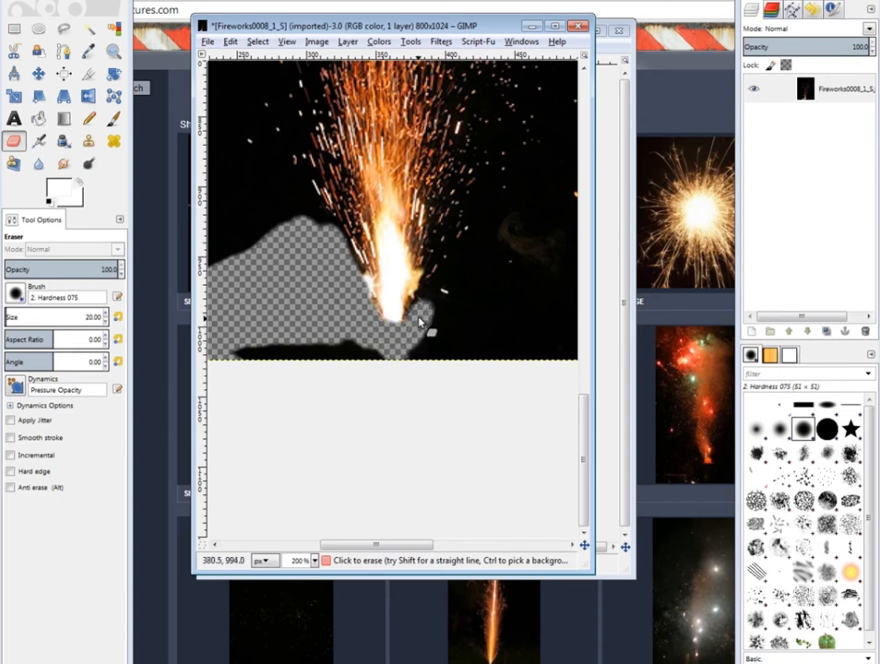
pyautogui.moveTo(420, 312); pyautogui.dragTo(362, 351, button='middle')
pyautogui.moveTo(491, 311)
pyautogui.mouseDown()
pyautogui.moveTo(498, 295)
pyautogui.moveTo(476, 276)
pyautogui.moveTo(450, 278)
pyautogui.moveTo(457, 260)
pyautogui.moveTo(460, 299)
pyautogui.moveTo(458, 262)
pyautogui.moveTo(376, 347)
pyautogui.moveTo(391, 320)
pyautogui.mouseUp()
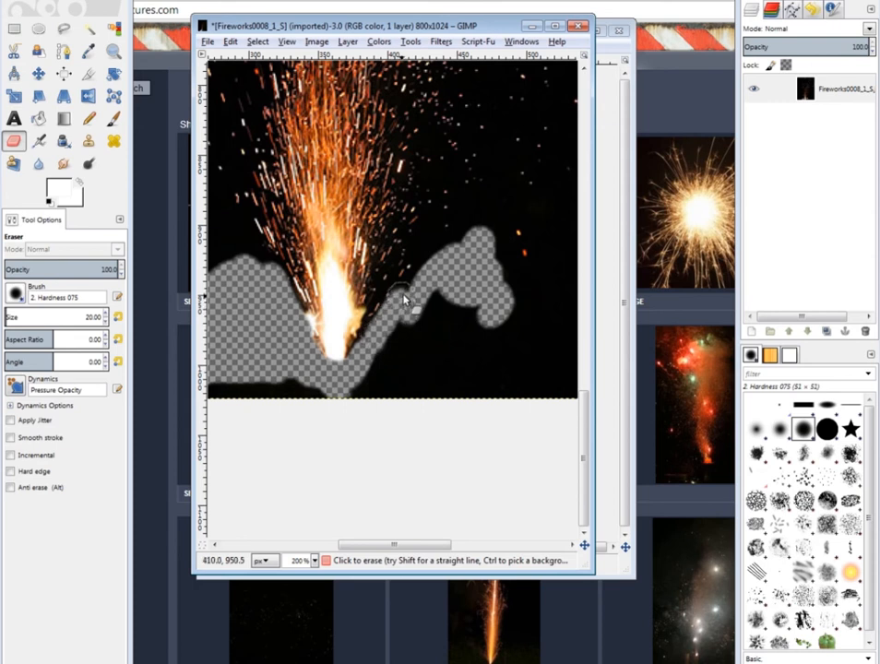
pyautogui.moveTo(485, 246); pyautogui.dragTo(520, 262)
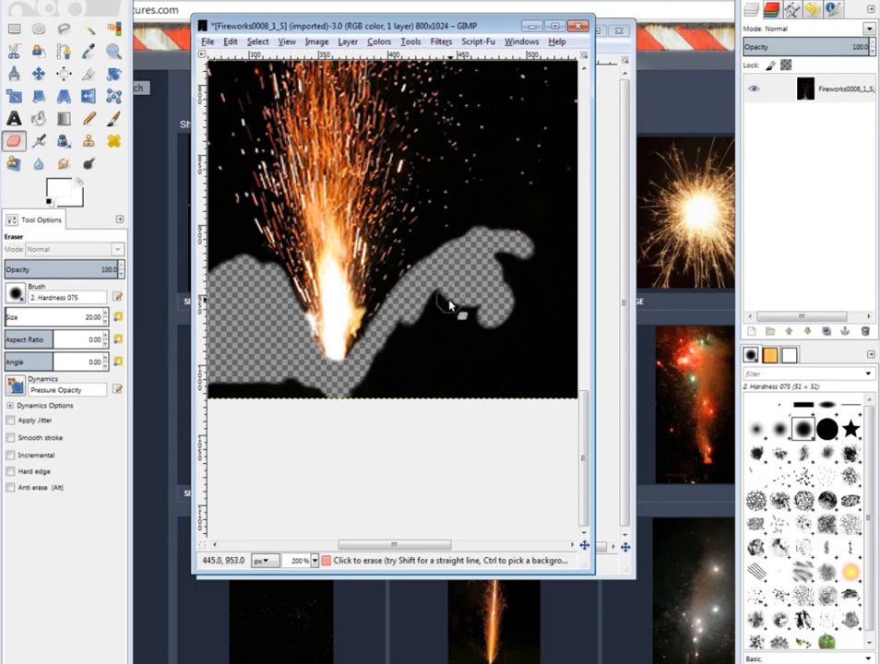
# - Enlarge the Eraser to size 56.13 with the Hardness 075 brush and erase the dark areas on both sides of the fountain's base
pyautogui.keyDown('ctrl'); pyautogui.scroll(-4, 451, 306); pyautogui.keyUp('ctrl')
pyautogui.keyDown('ctrl'); pyautogui.scroll(1, 459, 300); pyautogui.keyUp('ctrl')
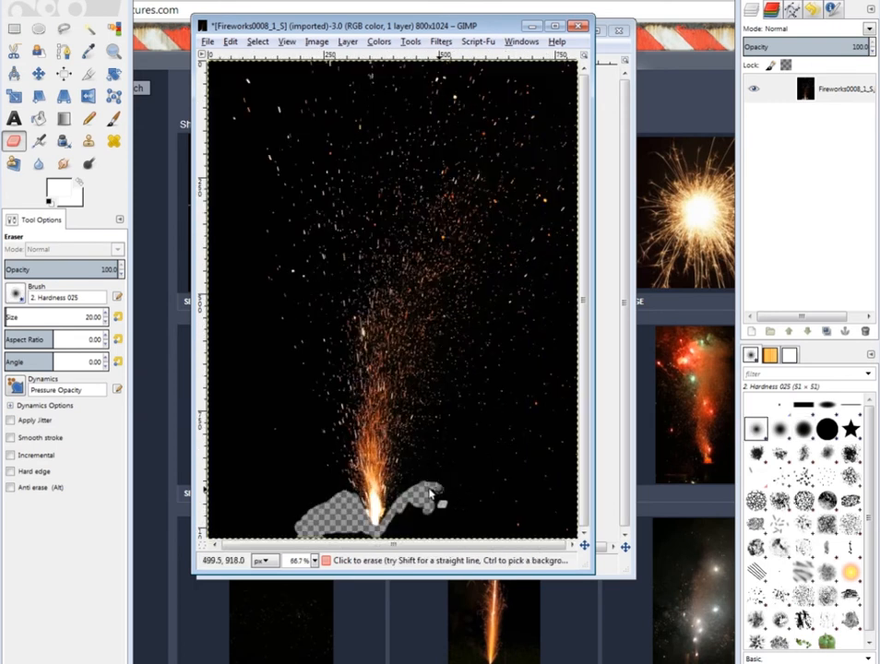
pyautogui.moveTo(11, 320); pyautogui.dragTo(12, 316)
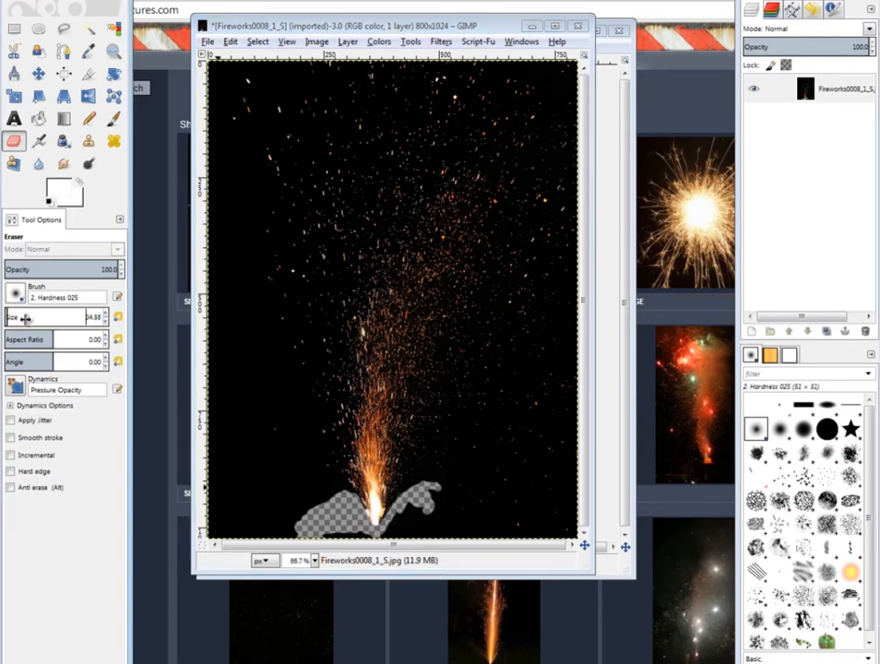
pyautogui.click(14, 293)
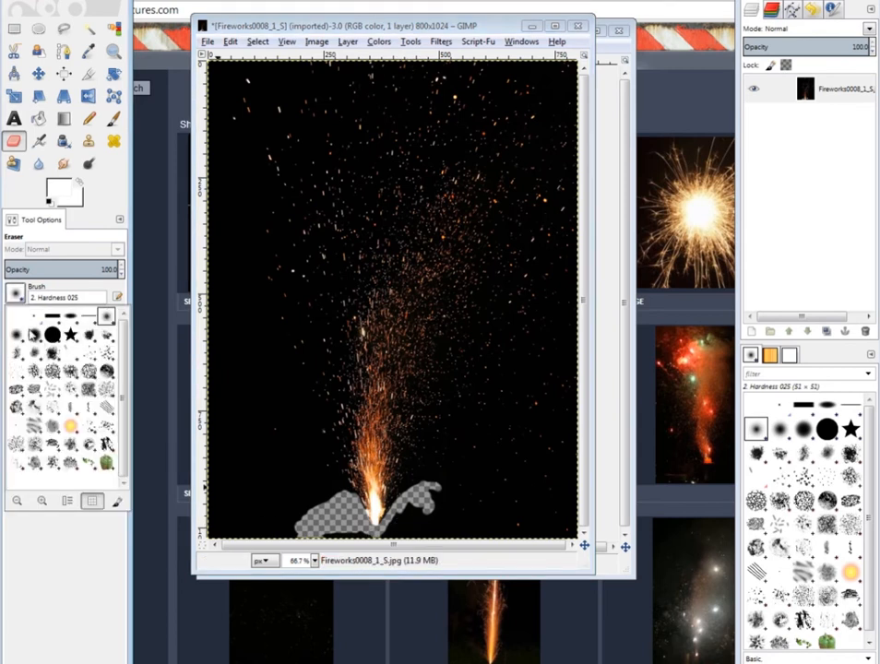
pyautogui.click(34, 336)
pyautogui.moveTo(551, 527)
pyautogui.mouseDown()
pyautogui.moveTo(565, 540)
pyautogui.moveTo(538, 537)
pyautogui.moveTo(546, 526)
pyautogui.moveTo(531, 510)
pyautogui.moveTo(441, 508)
pyautogui.moveTo(497, 482)
pyautogui.moveTo(564, 474)
pyautogui.moveTo(527, 466)
pyautogui.moveTo(453, 480)
pyautogui.moveTo(489, 507)
pyautogui.moveTo(461, 500)
pyautogui.moveTo(581, 515)
pyautogui.moveTo(539, 537)
pyautogui.moveTo(461, 544)
pyautogui.moveTo(403, 532)
pyautogui.mouseUp()
pyautogui.moveTo(395, 538)
pyautogui.mouseDown()
pyautogui.moveTo(386, 535)
pyautogui.moveTo(472, 525)
pyautogui.moveTo(360, 550)
pyautogui.moveTo(363, 515)
pyautogui.moveTo(305, 475)
pyautogui.moveTo(270, 493)
pyautogui.moveTo(238, 495)
pyautogui.moveTo(251, 527)
pyautogui.moveTo(304, 531)
pyautogui.moveTo(311, 521)
pyautogui.moveTo(310, 498)
pyautogui.moveTo(246, 463)
pyautogui.moveTo(318, 499)
pyautogui.moveTo(376, 546)
pyautogui.moveTo(248, 520)
pyautogui.mouseUp()
# - Apply Color to Alpha to the fireworks layer with black (000000) as the color made transparent
pyautogui.click(346, 41)
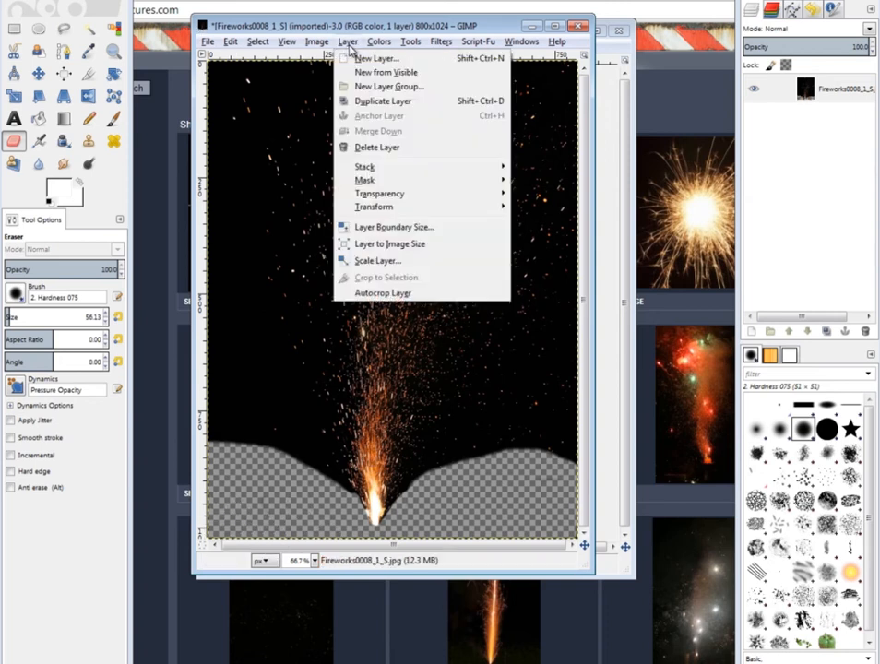
pyautogui.moveTo(380, 44)
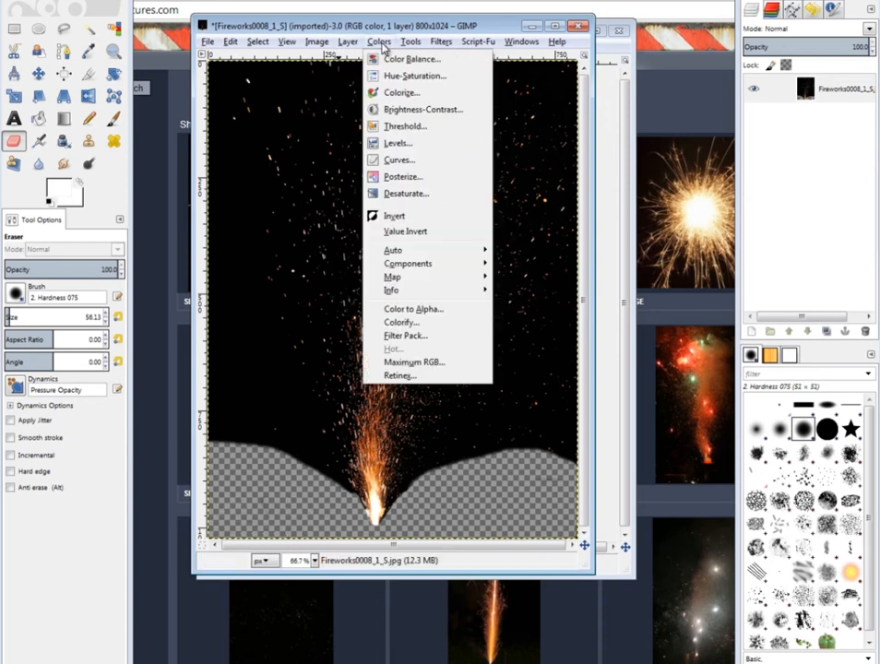
pyautogui.click(414, 310)
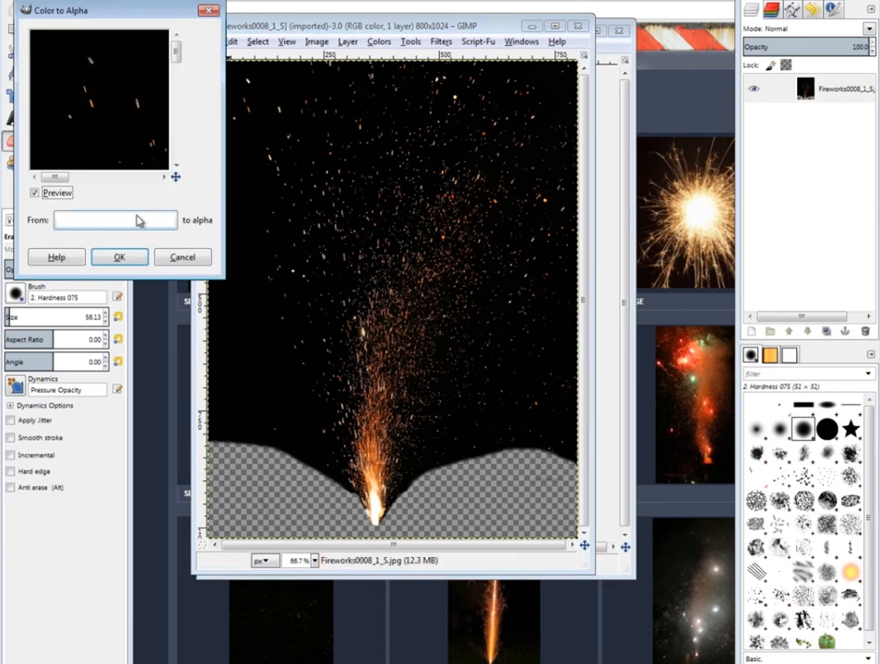
pyautogui.click(138, 221)
pyautogui.moveTo(207, 84); pyautogui.dragTo(192, 83)
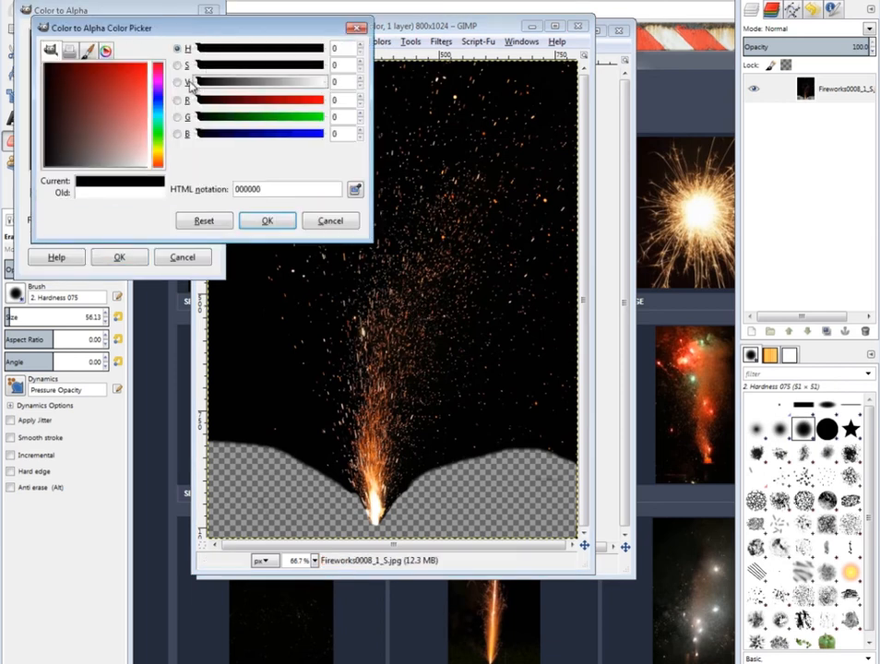
pyautogui.click(264, 222)
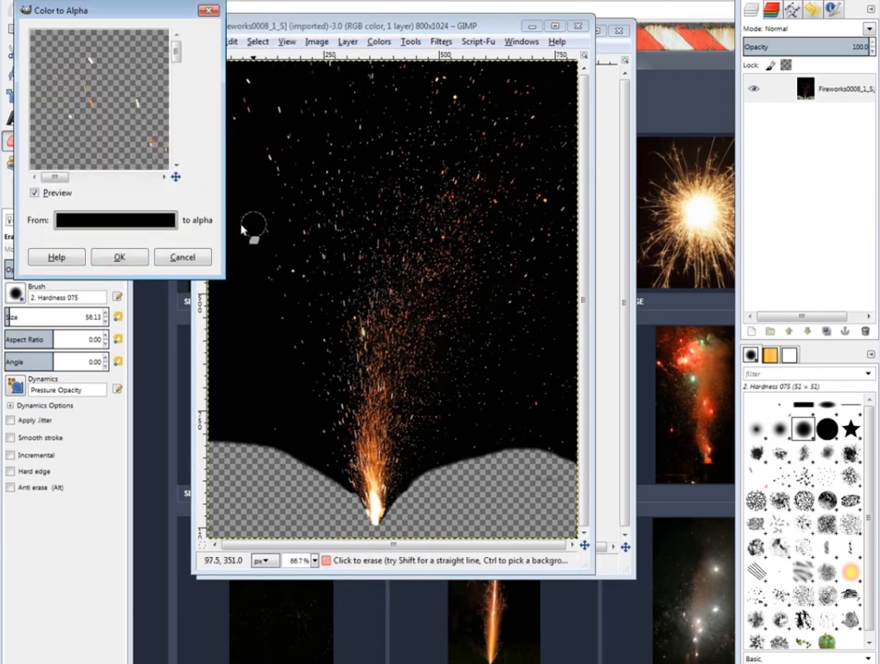
pyautogui.click(124, 257)
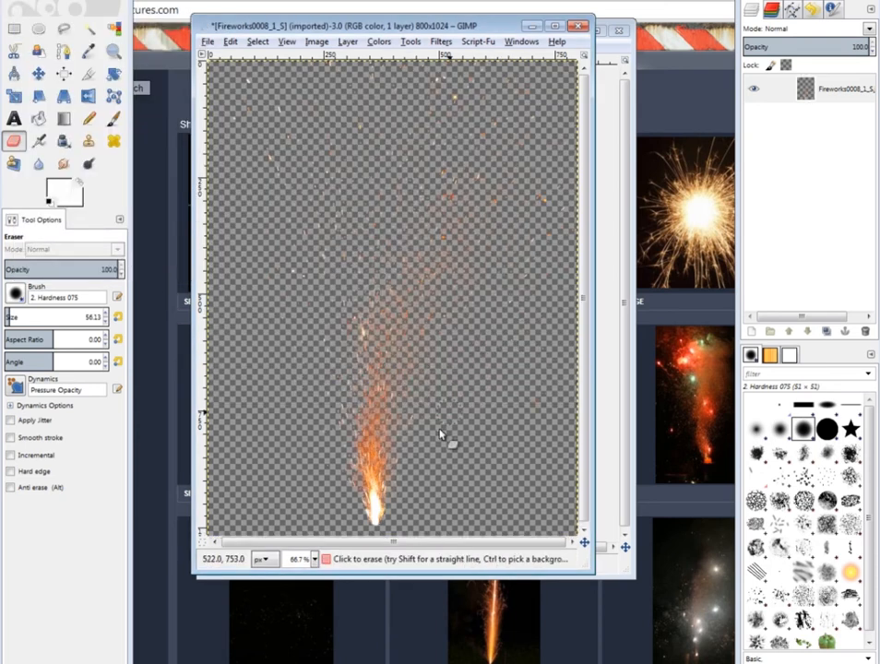
# - Lower the brightness and contrast of the fireworks layer to their minimum with Brightness-Contrast
pyautogui.click(348, 42)
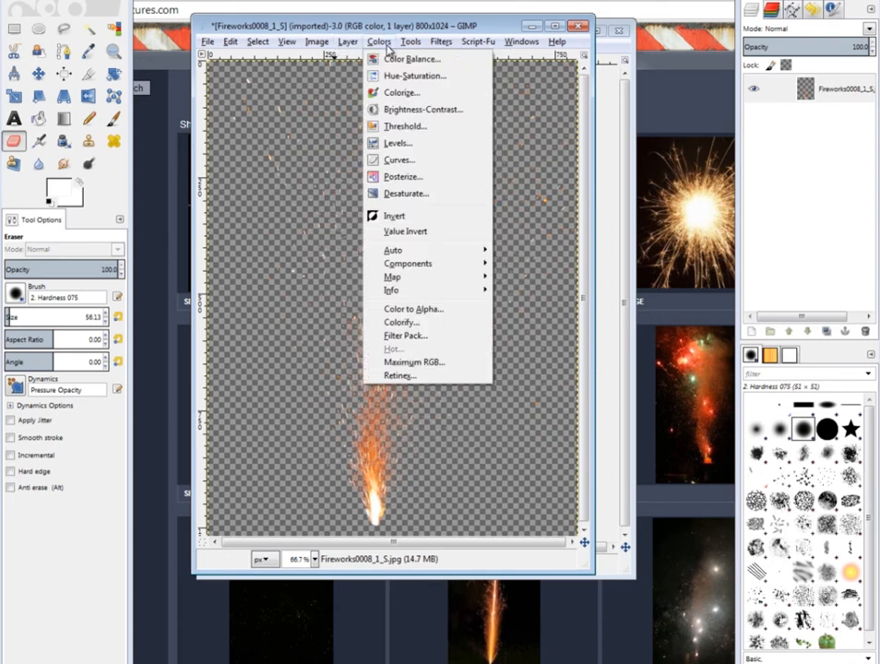
pyautogui.moveTo(314, 49)
pyautogui.moveTo(390, 46)
pyautogui.click(395, 113)
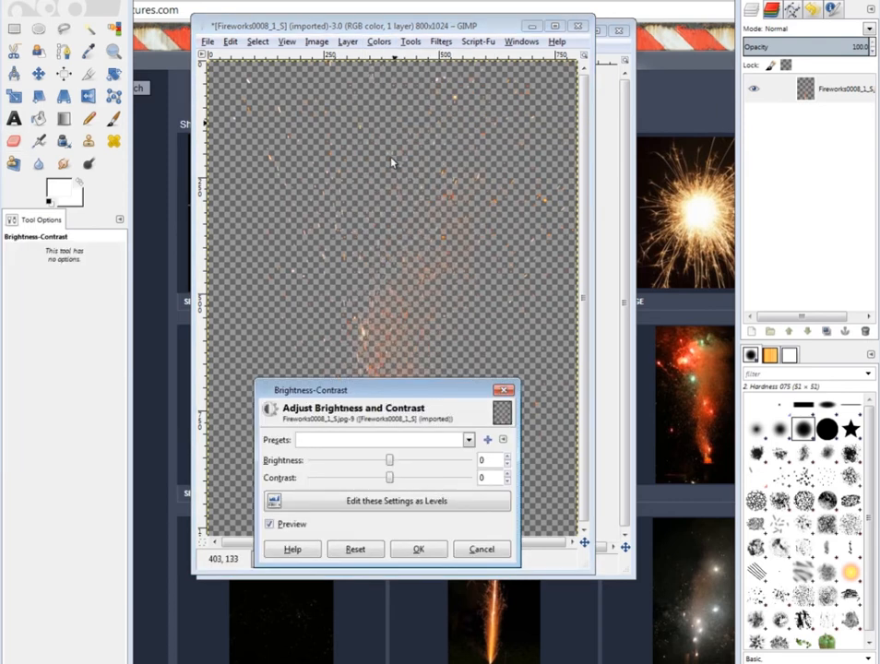
pyautogui.moveTo(402, 303); pyautogui.dragTo(255, 288)
pyautogui.moveTo(403, 319); pyautogui.dragTo(263, 309)
pyautogui.click(433, 388)
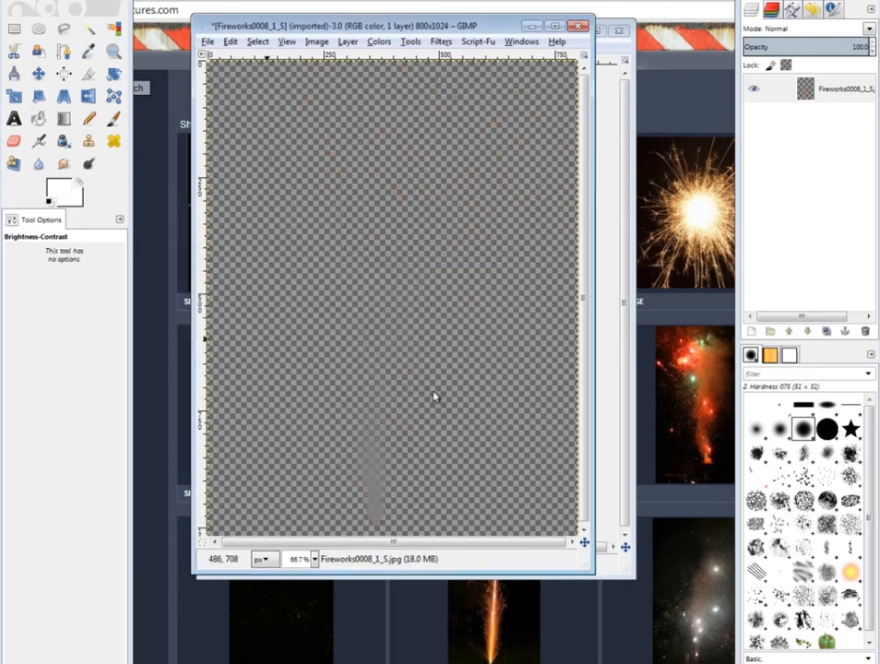
# - Raise the contrast of the greyed fireworks layer to its maximum with Brightness-Contrast
pyautogui.click(378, 42)
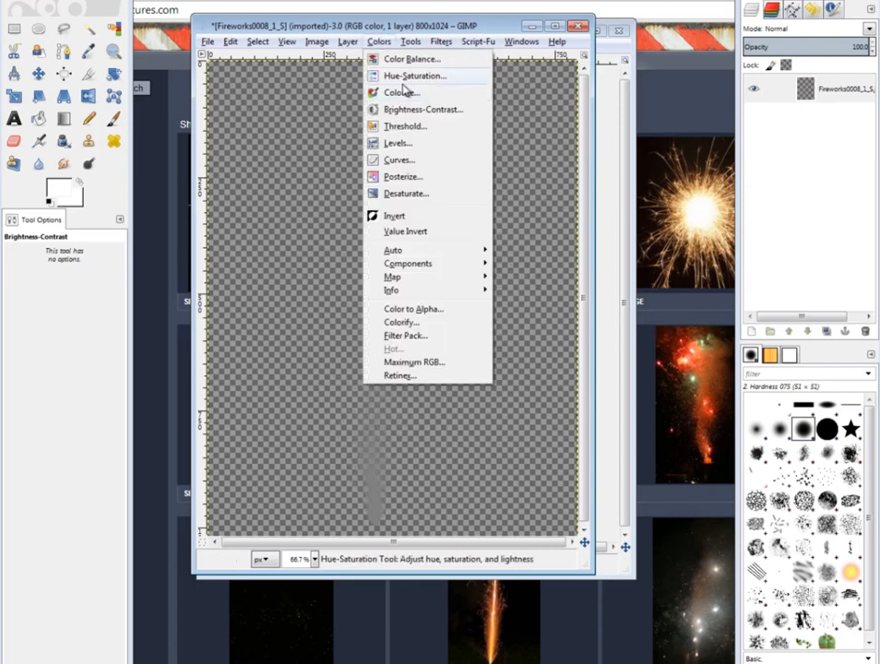
pyautogui.click(404, 110)
pyautogui.moveTo(403, 318); pyautogui.dragTo(552, 329)
pyautogui.click(447, 394)
# - Erase the rough edges on both sides of the white fountain's base with the Eraser at size 56.13
pyautogui.moveTo(443, 397); pyautogui.dragTo(411, 261, button='middle')
pyautogui.moveTo(348, 297); pyautogui.dragTo(385, 371, button='middle')
pyautogui.moveTo(395, 446); pyautogui.dragTo(397, 348, button='middle')
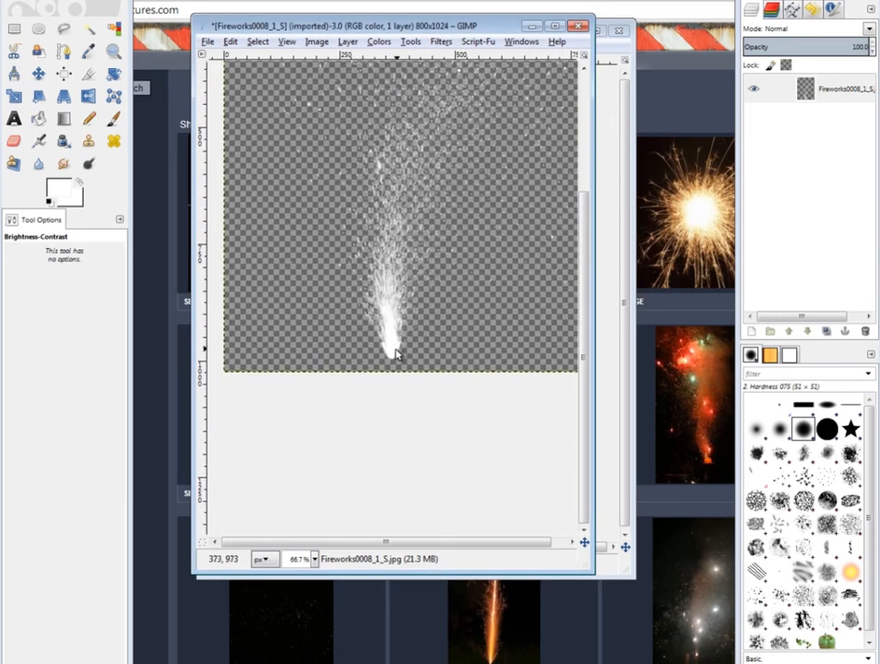
pyautogui.keyDown('ctrl'); pyautogui.scroll(3, 401, 385); pyautogui.keyUp('ctrl')
pyautogui.moveTo(360, 305); pyautogui.dragTo(368, 346, button='middle')
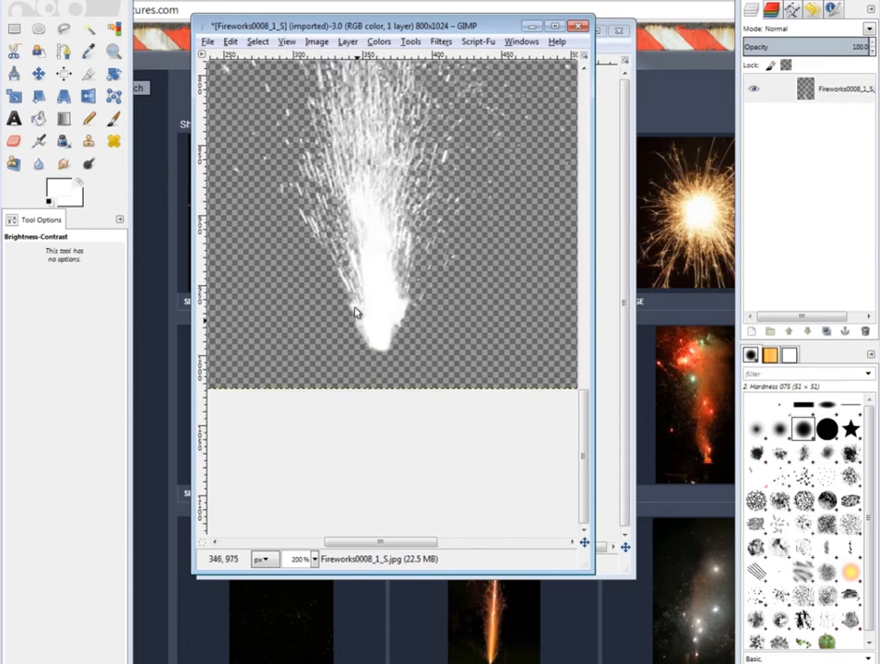
pyautogui.click(14, 142)
pyautogui.moveTo(316, 289); pyautogui.dragTo(350, 383)
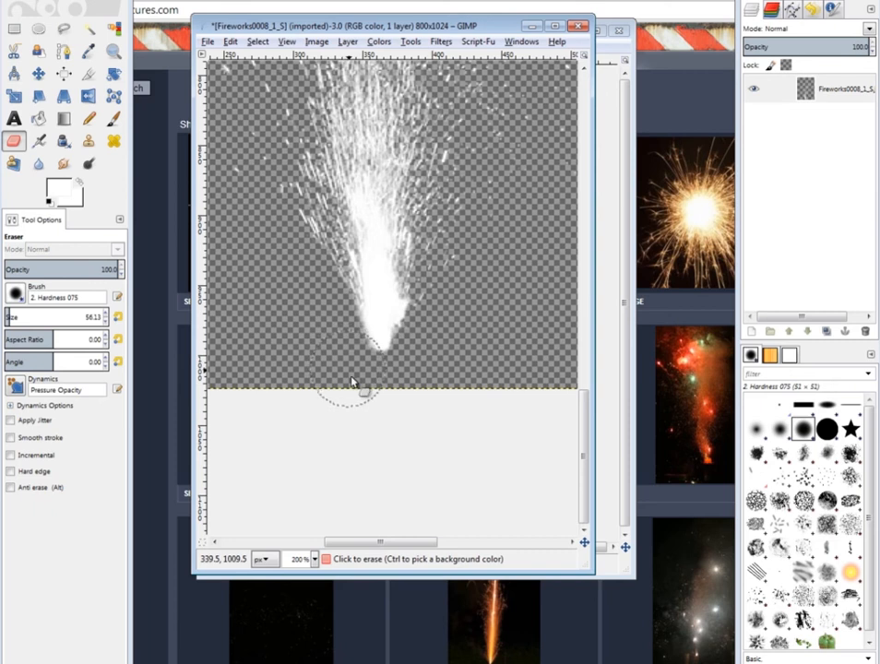
pyautogui.moveTo(441, 293)
pyautogui.mouseDown()
pyautogui.moveTo(430, 379)
pyautogui.moveTo(442, 354)
pyautogui.moveTo(437, 302)
pyautogui.mouseUp()
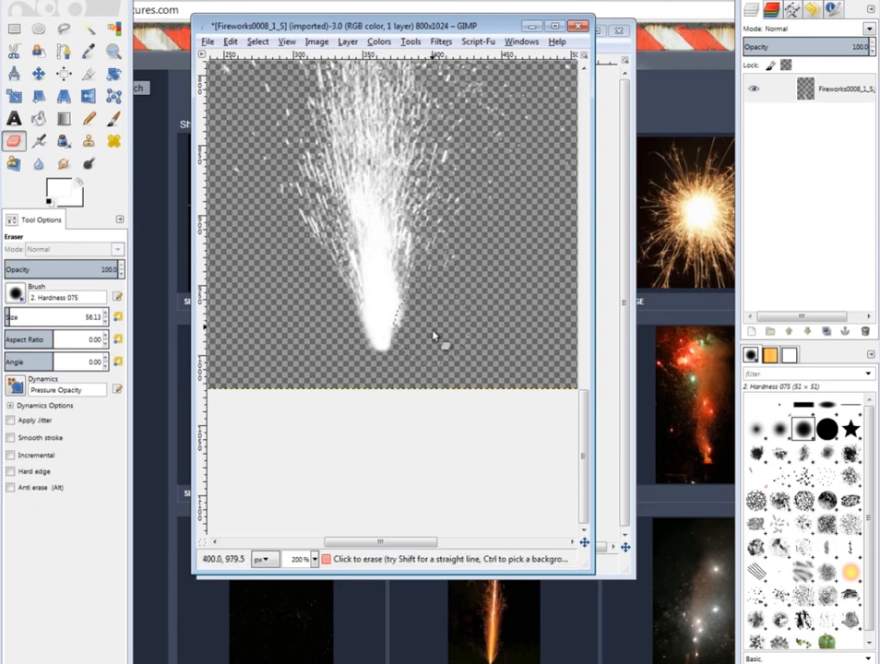
# - Create a new layer from the visible fireworks image
pyautogui.keyDown('ctrl'); pyautogui.scroll(-3, 457, 289); pyautogui.keyUp('ctrl')
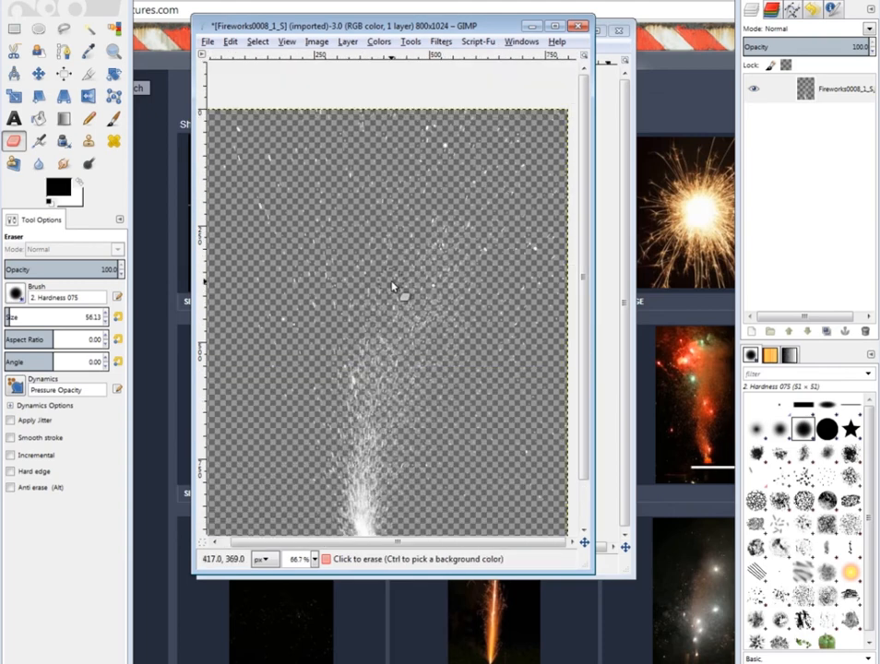
pyautogui.moveTo(400, 237); pyautogui.dragTo(417, 165, button='middle')
pyautogui.scroll(1, 413, 170)
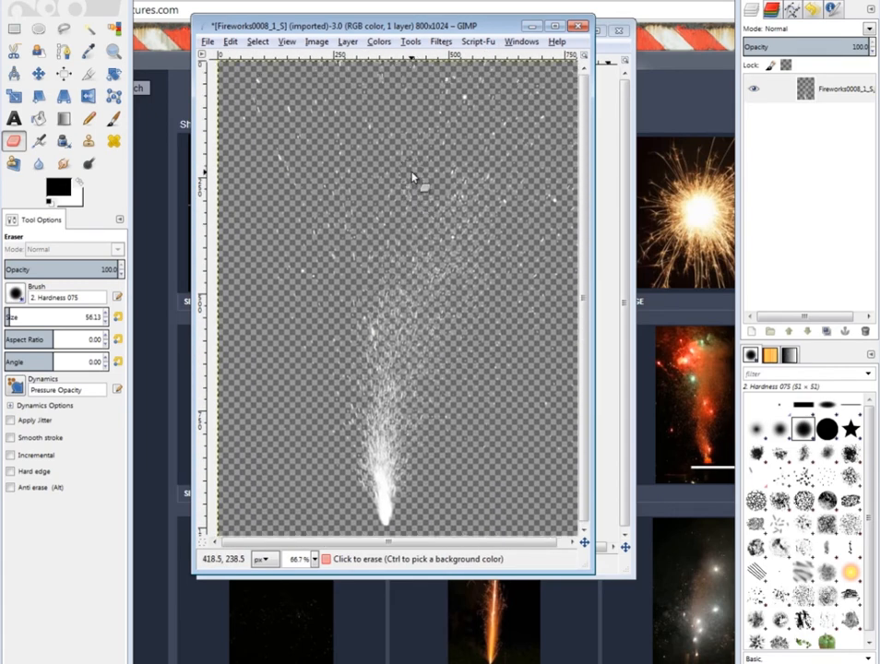
pyautogui.click(379, 42)
pyautogui.moveTo(348, 42)
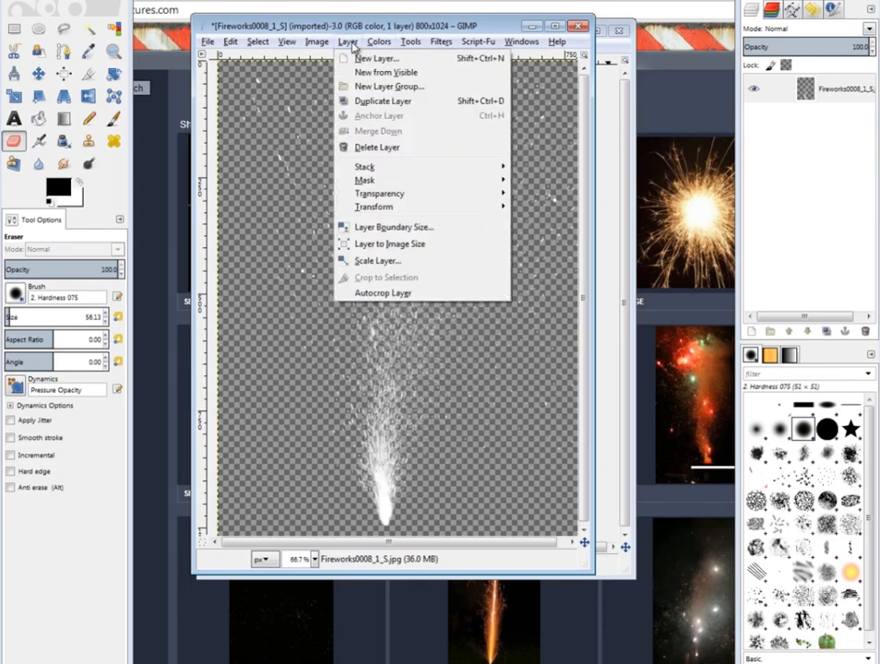
pyautogui.click(382, 72)
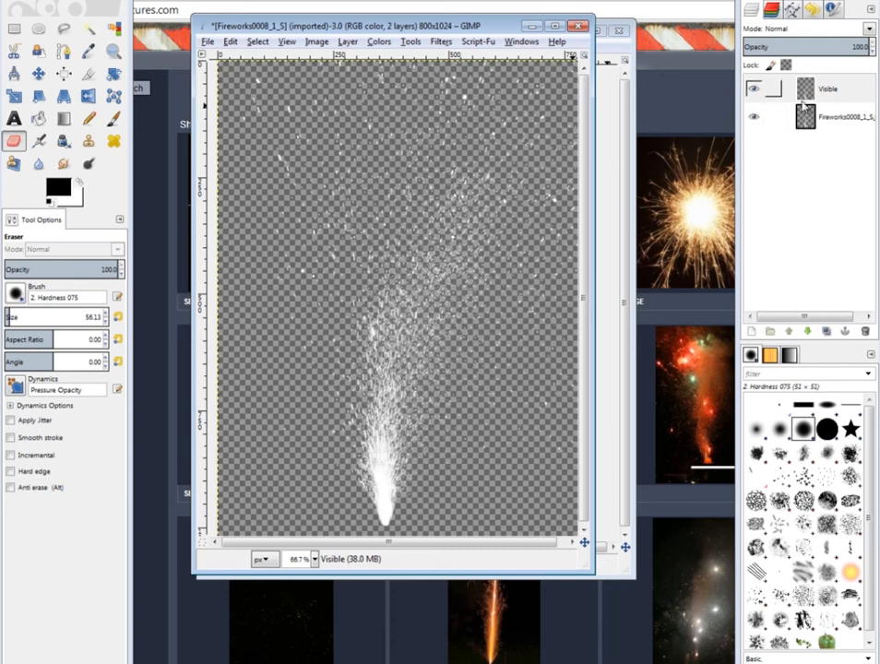
# - Apply a Gaussian Blur with a 12 px horizontal and vertical radius to the Visible layer
pyautogui.click(439, 42)
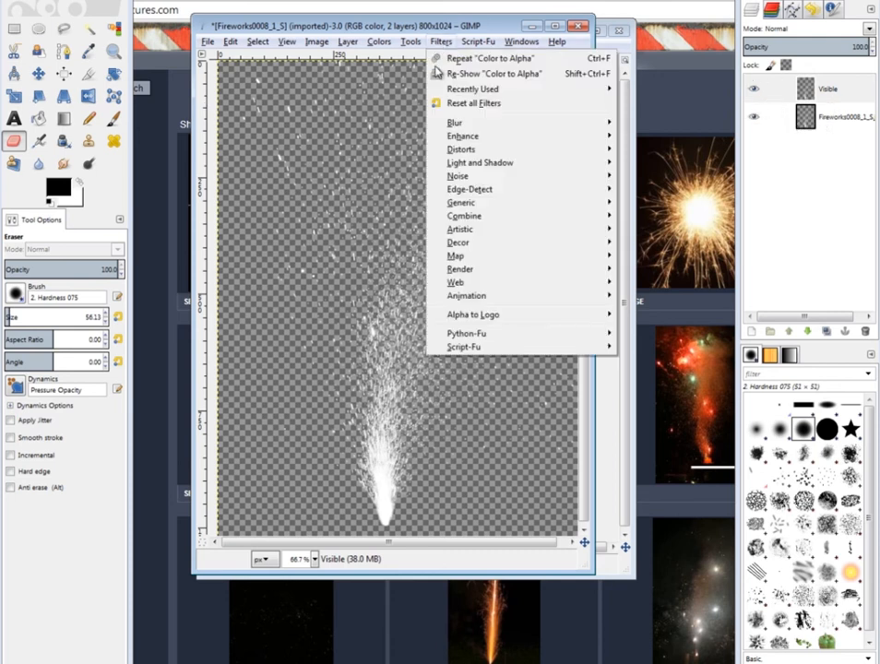
pyautogui.moveTo(464, 125)
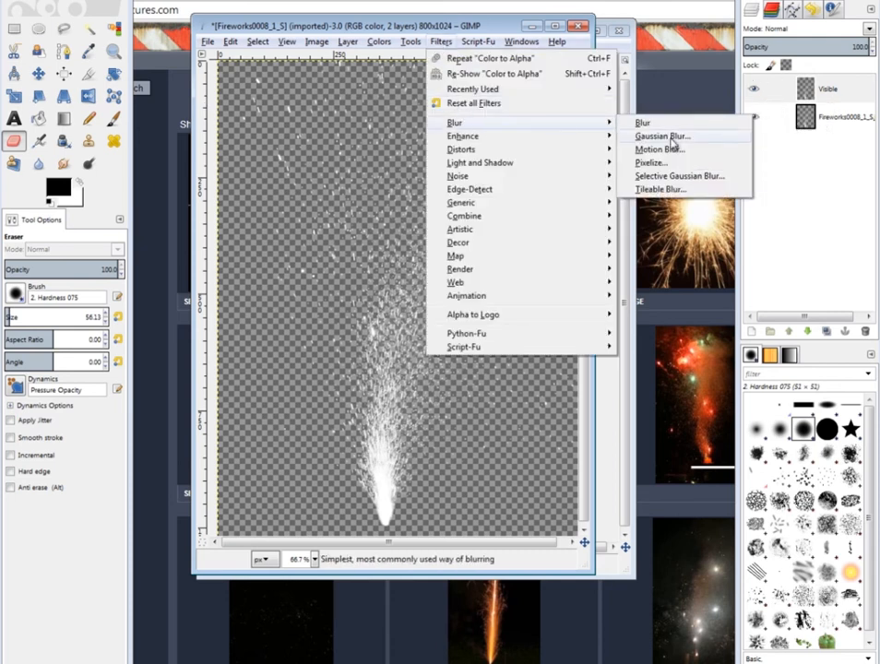
pyautogui.click(669, 137)
pyautogui.moveTo(147, 265); pyautogui.dragTo(160, 267)
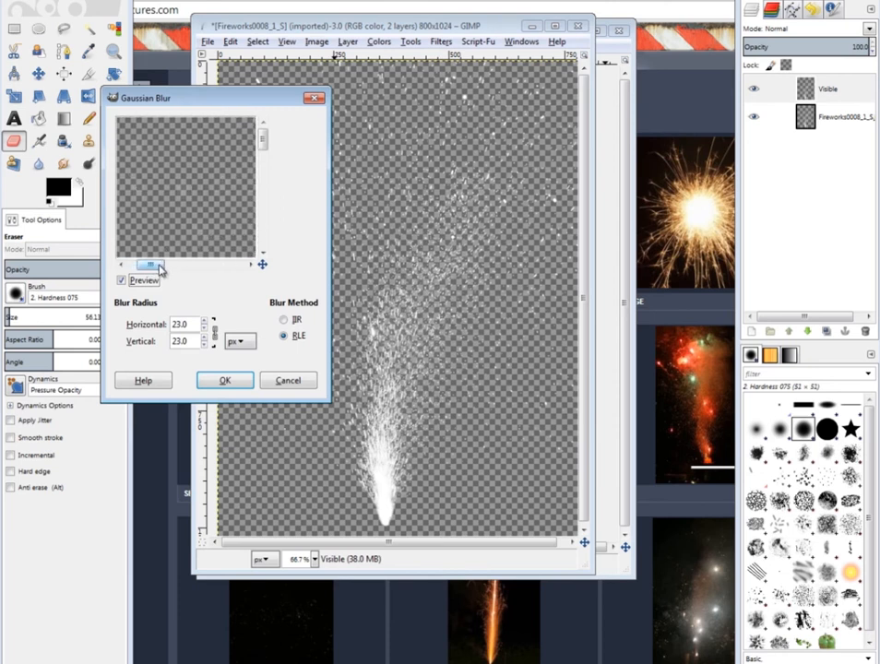
pyautogui.moveTo(190, 324); pyautogui.dragTo(122, 315)
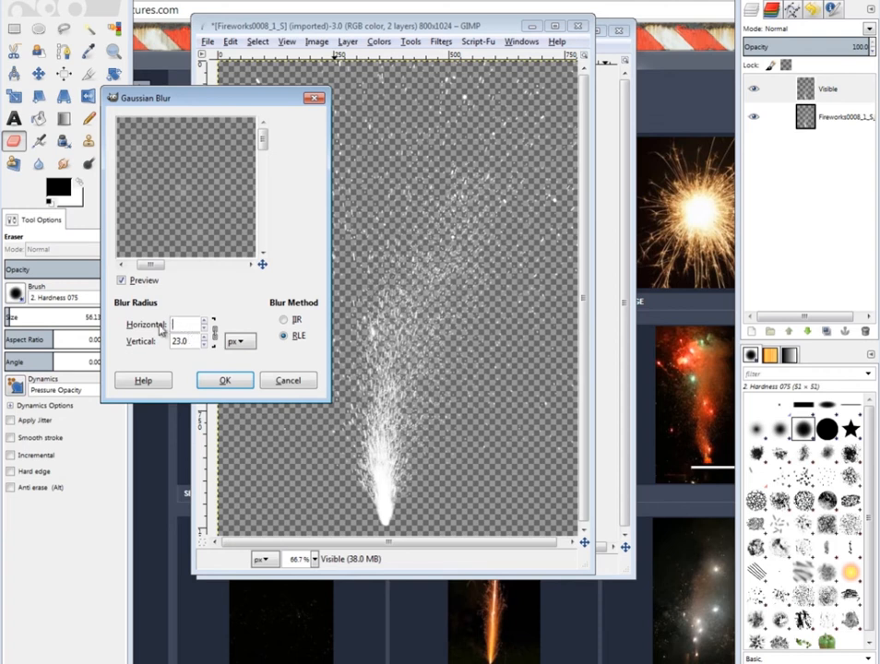
pyautogui.moveTo(153, 339); pyautogui.dragTo(138, 338)
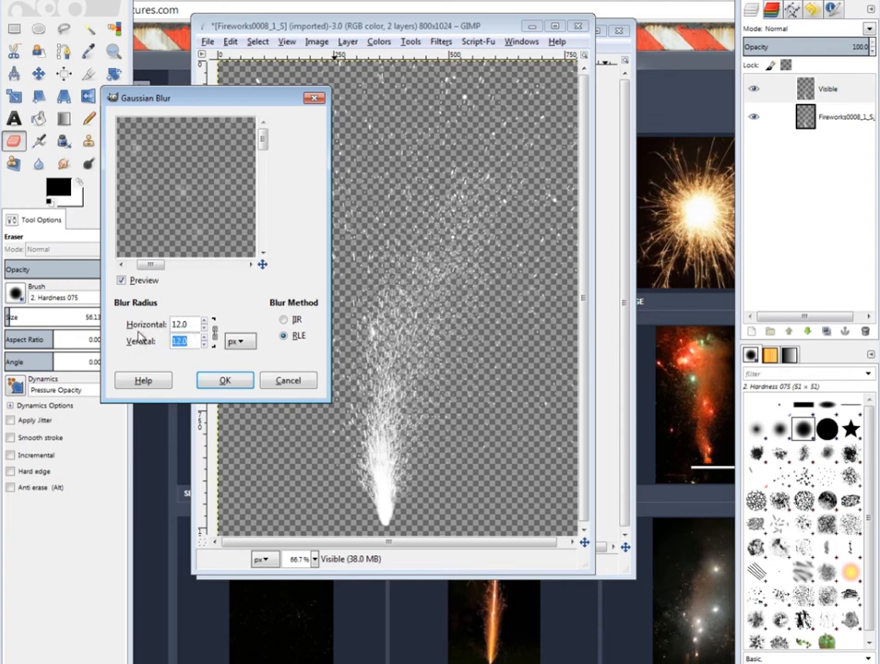
pyautogui.click(238, 287)
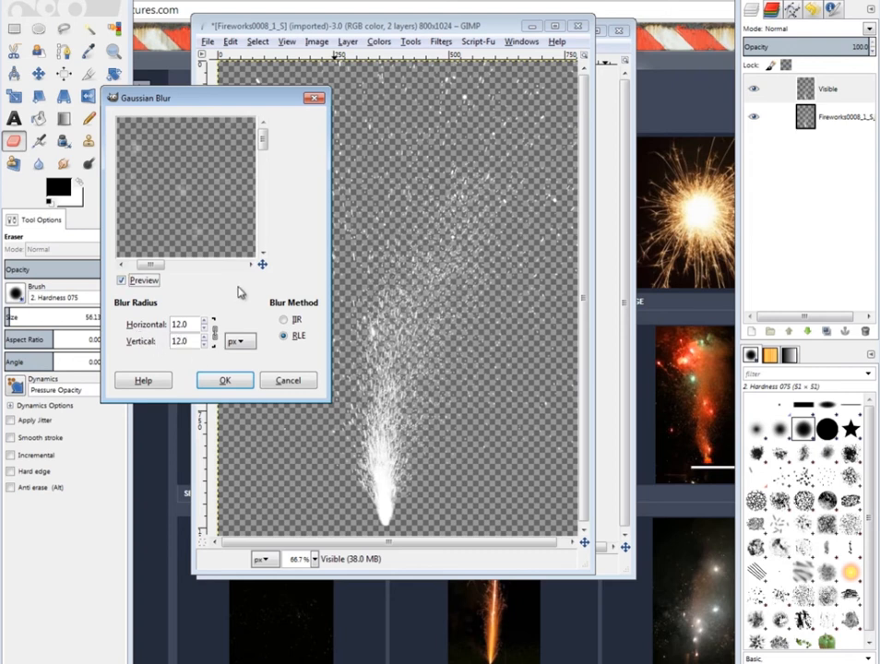
pyautogui.press('space')
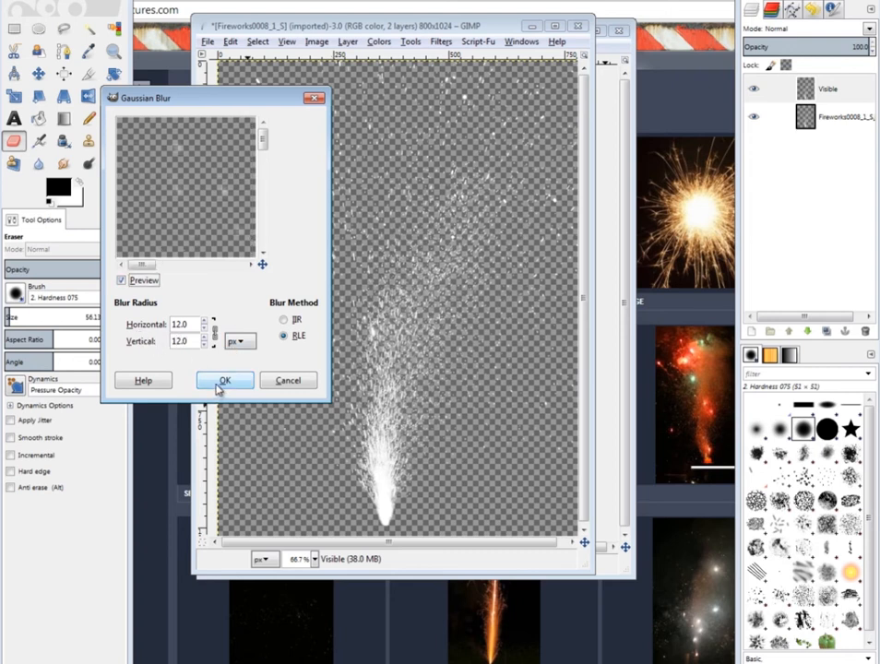
pyautogui.click(222, 384)
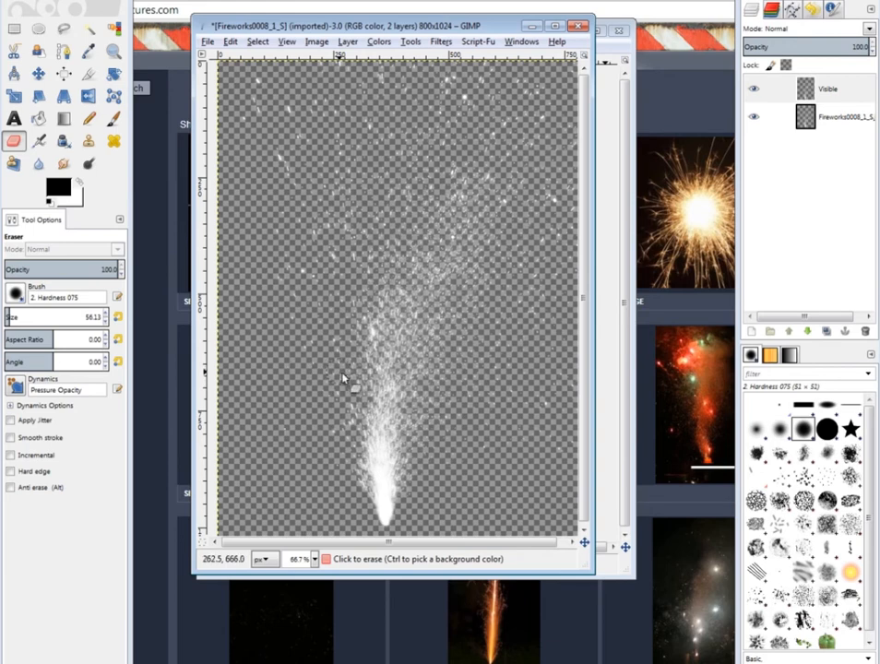
# - Examine the blurred sparks of the fountain at several zoom levels
pyautogui.scroll(1, 385, 295)
pyautogui.keyDown('ctrl'); pyautogui.scroll(-2, 392, 275); pyautogui.keyUp('ctrl')
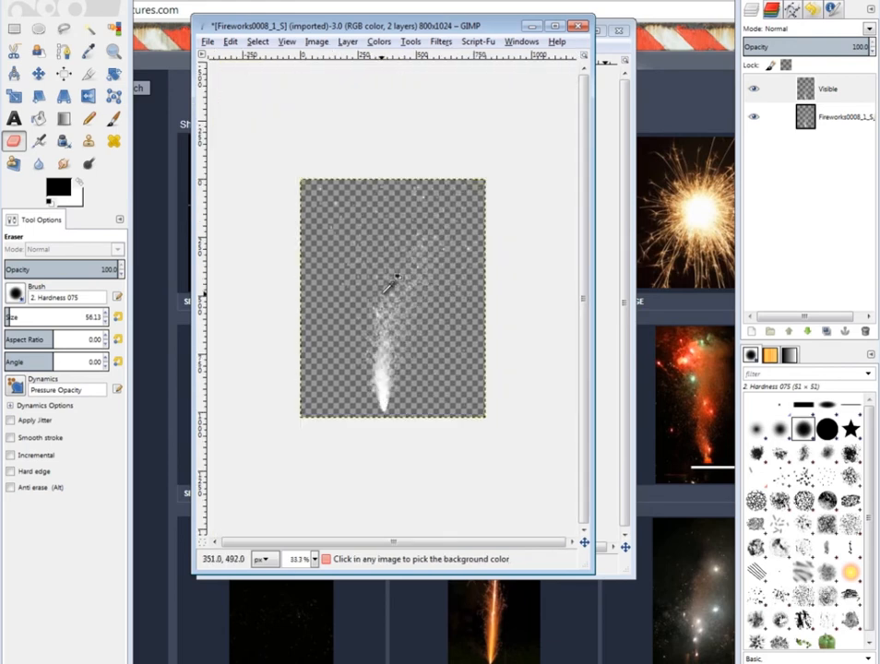
pyautogui.keyDown('ctrl'); pyautogui.scroll(2, 395, 281); pyautogui.keyUp('ctrl')
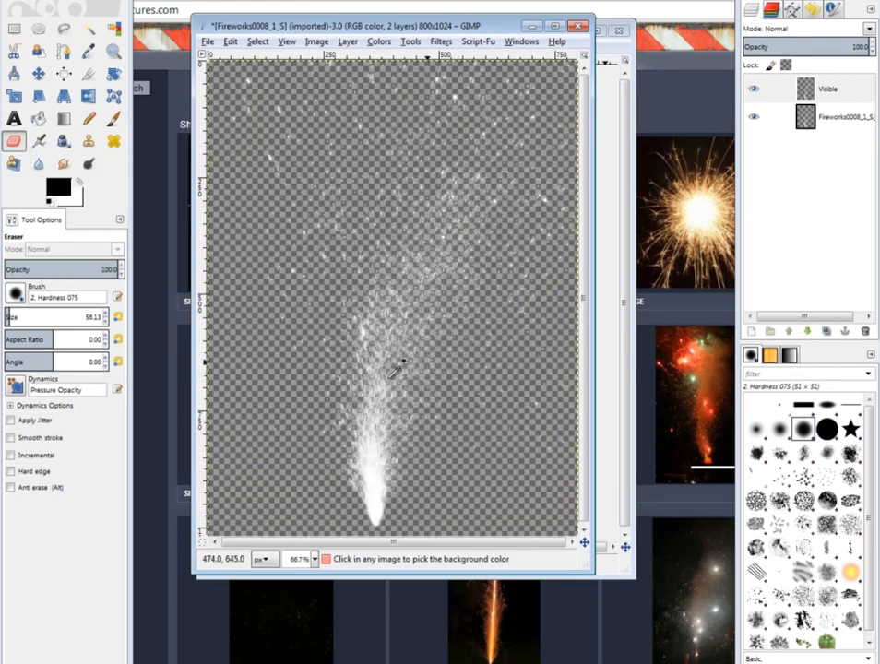
pyautogui.keyDown('ctrl'); pyautogui.scroll(1, 399, 358); pyautogui.keyUp('ctrl')
pyautogui.scroll(3, 403, 323)
pyautogui.keyDown('ctrl'); pyautogui.scroll(-3, 403, 323); pyautogui.keyUp('ctrl')
pyautogui.keyDown('ctrl'); pyautogui.scroll(1, 403, 320); pyautogui.keyUp('ctrl')
pyautogui.hotkey('shift', 'b')
# - Export the fireworks image as Fireworks0008_1_S.png to the Documents folder
pyautogui.click(208, 42)
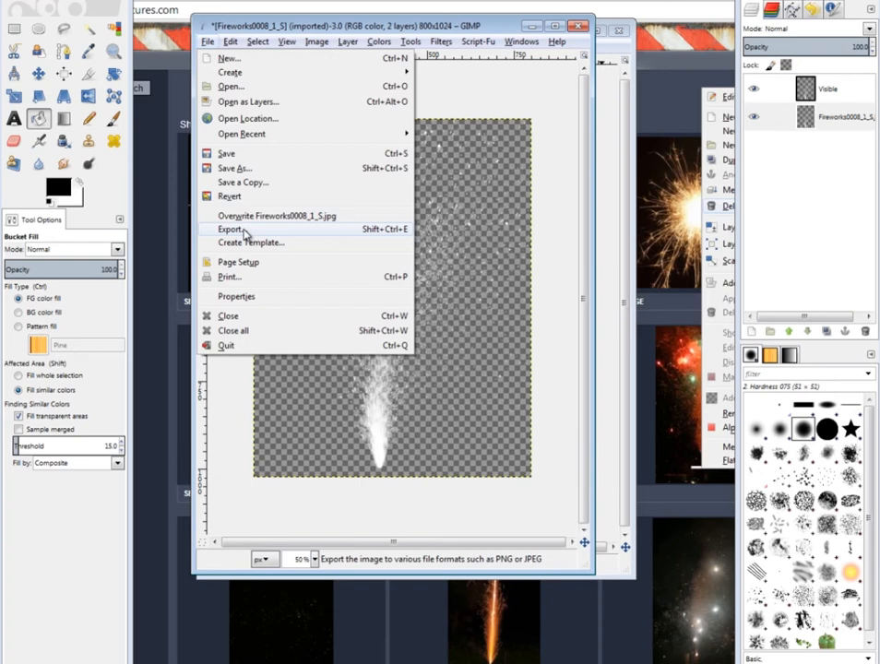
pyautogui.click(245, 230)
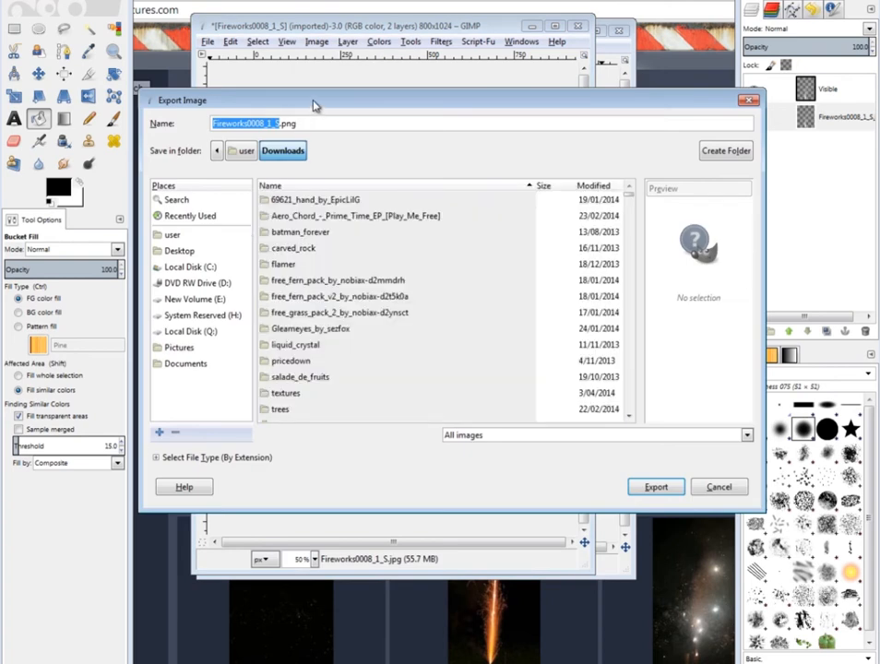
pyautogui.moveTo(313, 106); pyautogui.dragTo(317, 153)
pyautogui.click(208, 41)
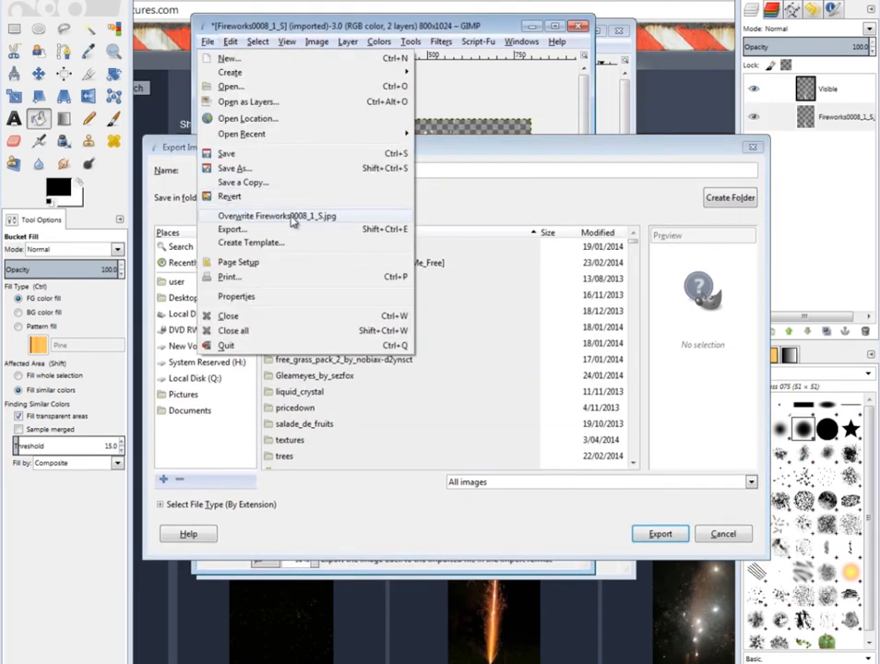
pyautogui.click(495, 153)
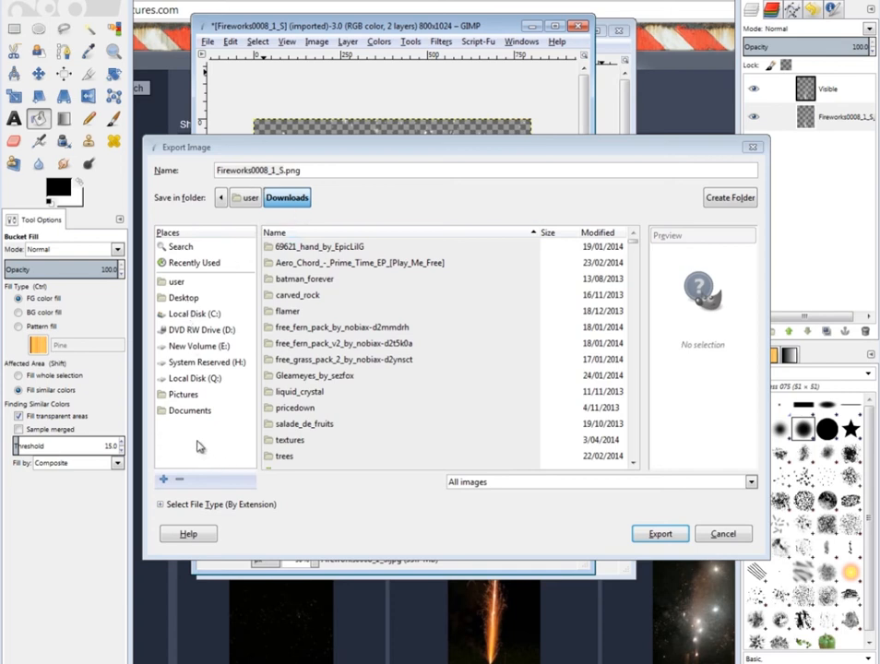
pyautogui.click(195, 410)
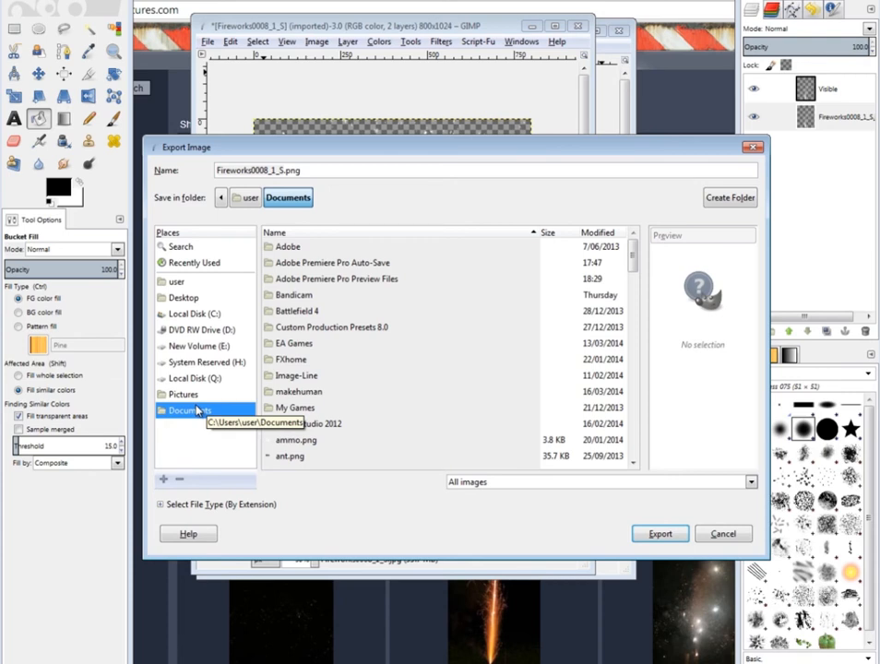
pyautogui.click(654, 535)
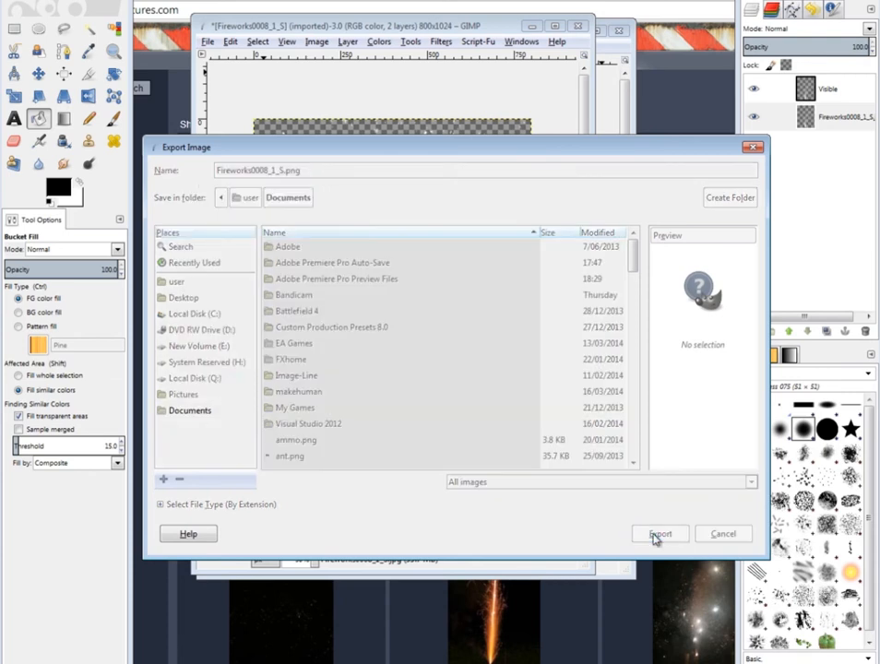
pyautogui.click(269, 386)
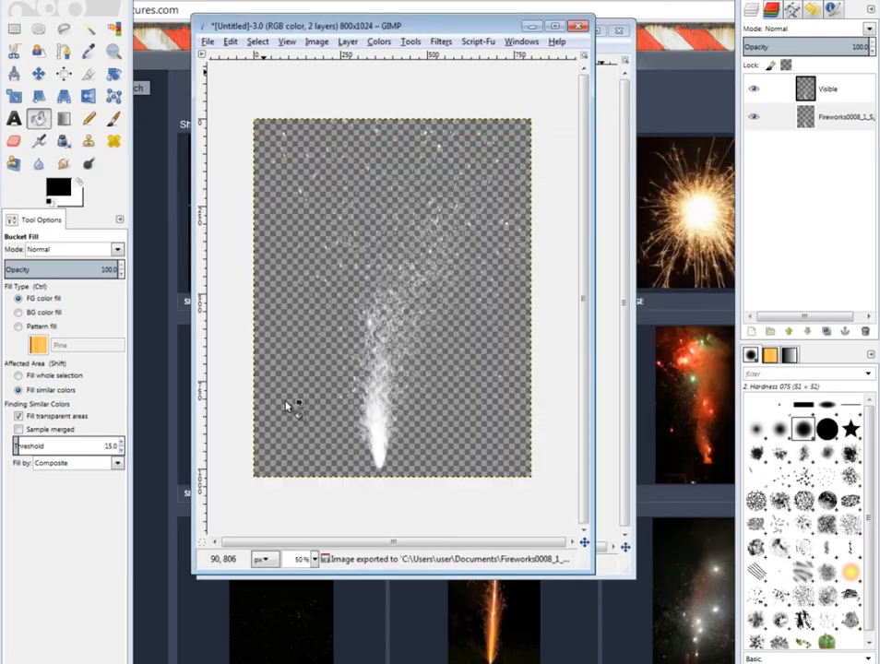
# - Close the fireworks and lightning images without saving and quit GIMP
pyautogui.click(579, 30)
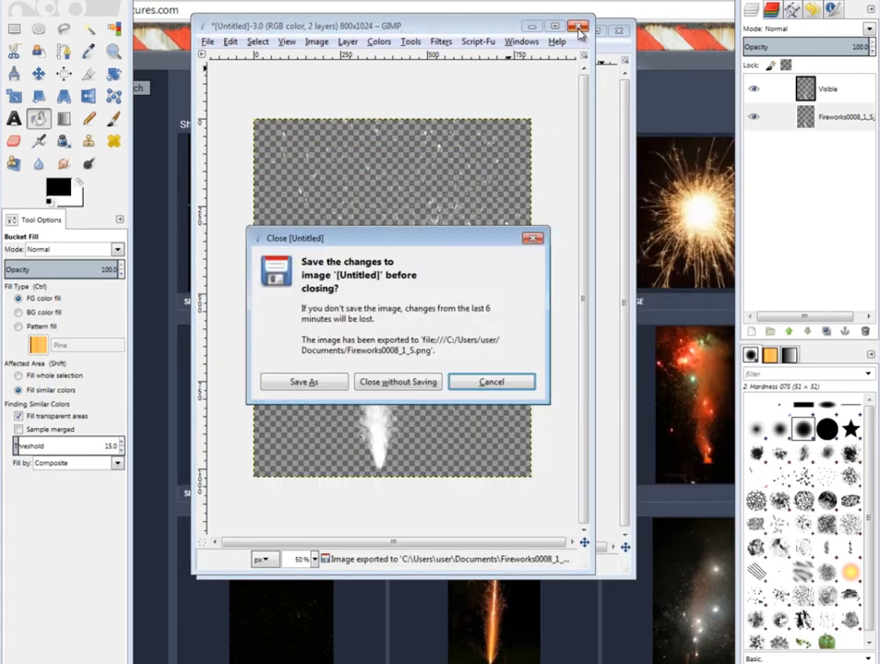
pyautogui.click(405, 381)
pyautogui.click(618, 31)
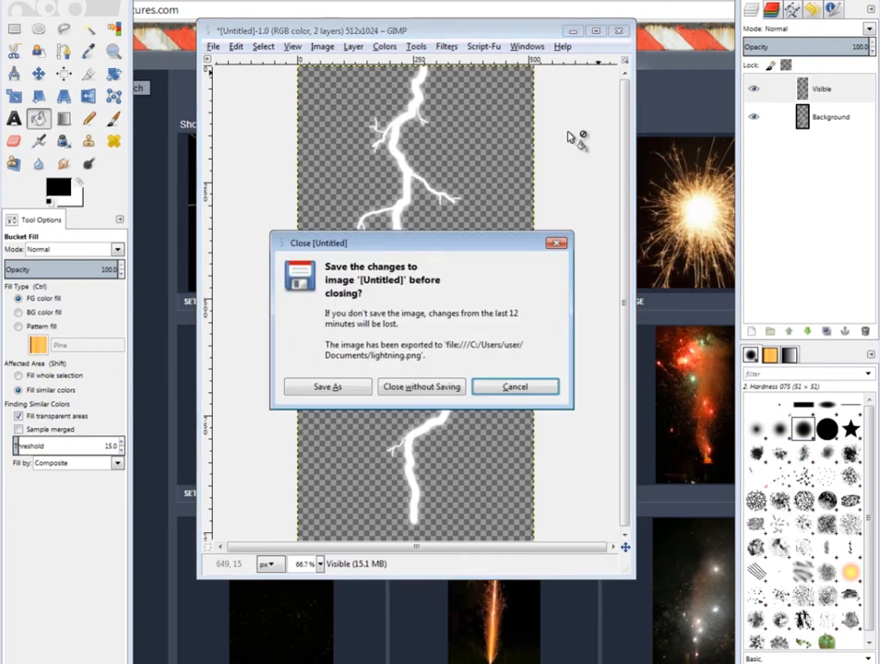
pyautogui.click(453, 388)
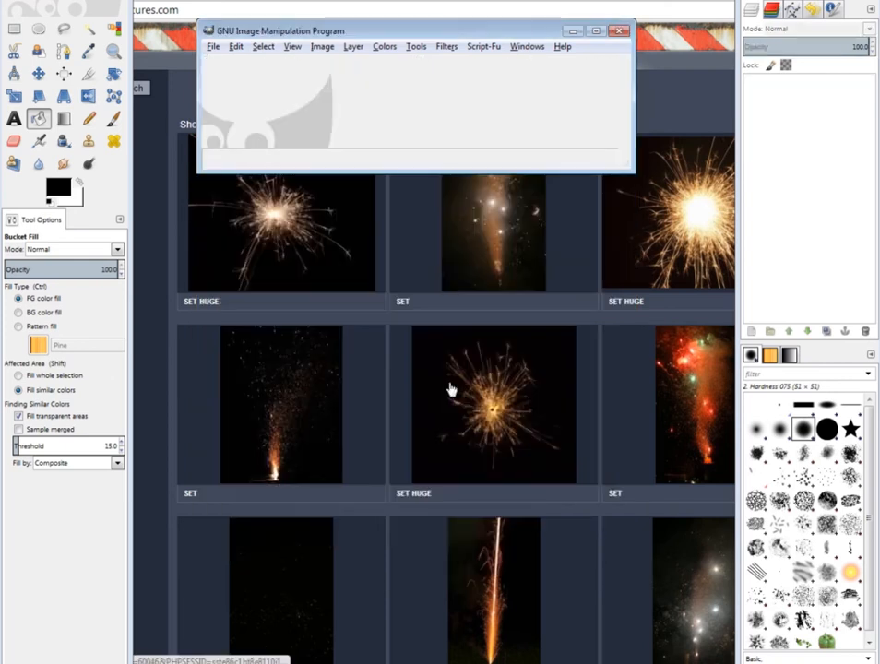
pyautogui.click(621, 31)
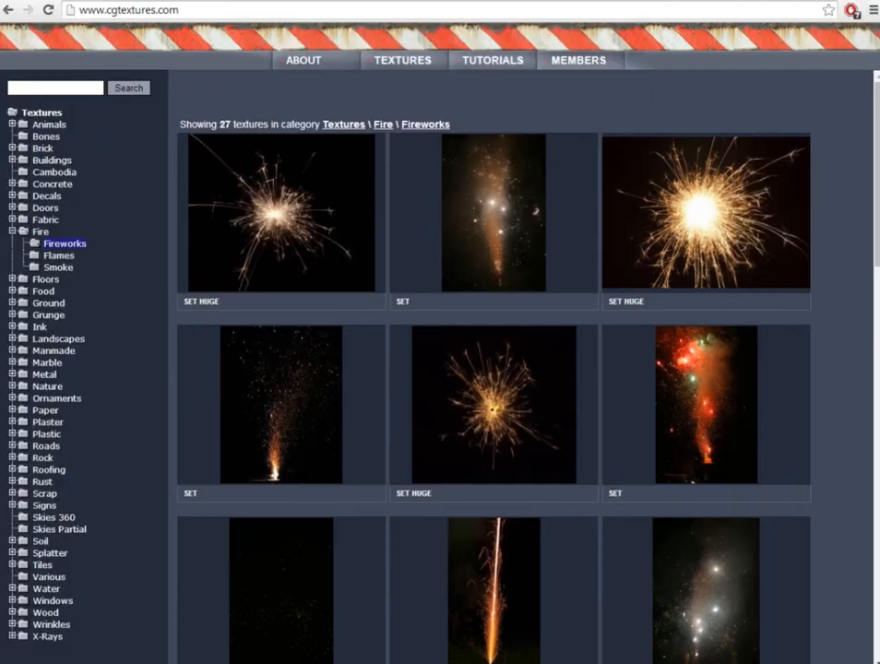
# - Switch to Blender, widen the 3D viewport and show only the empty second layer
pyautogui.hotkey('alt', 'Tab')
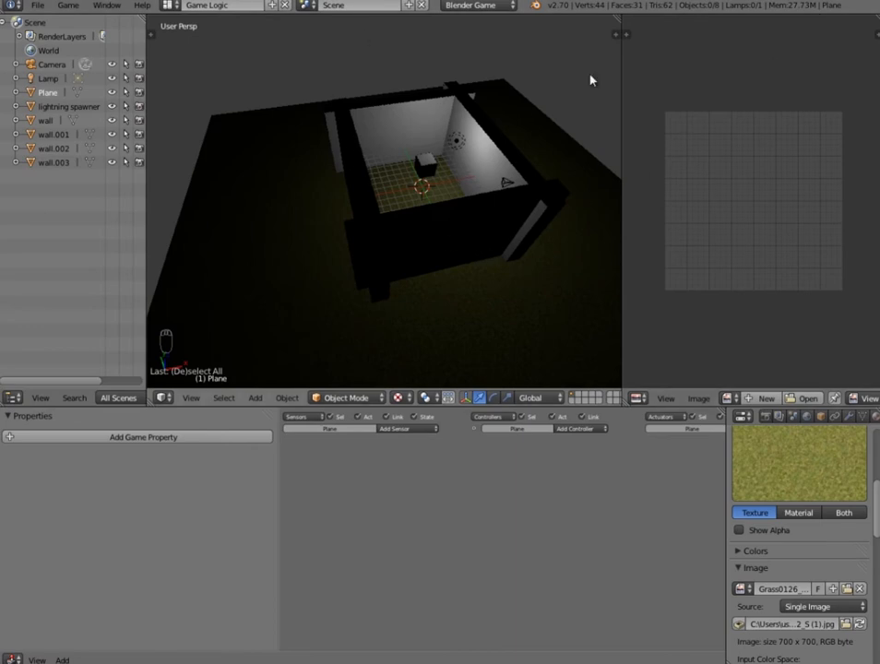
pyautogui.moveTo(620, 63); pyautogui.dragTo(745, 74)
pyautogui.scroll(-3, 484, 268)
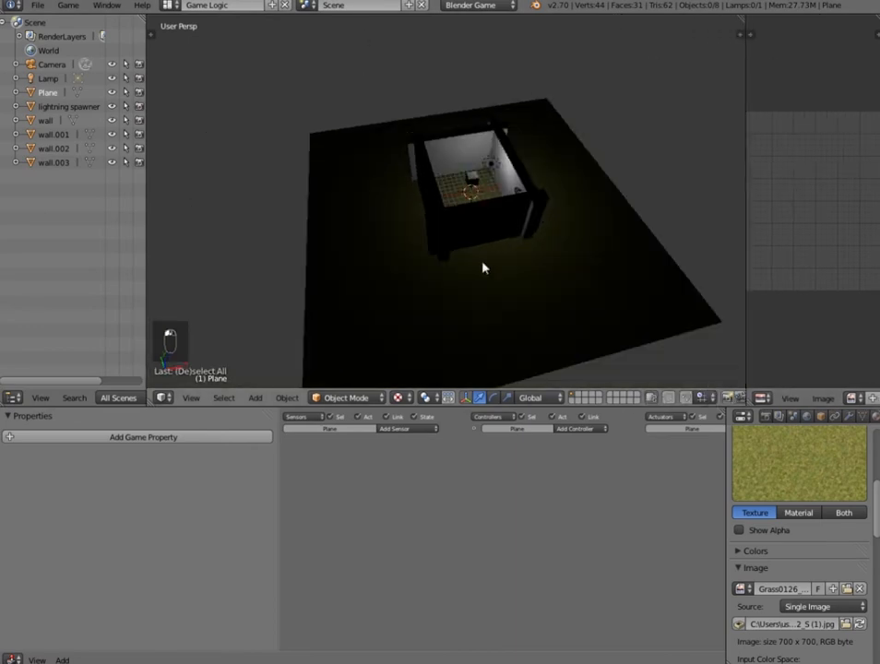
pyautogui.click(579, 397)
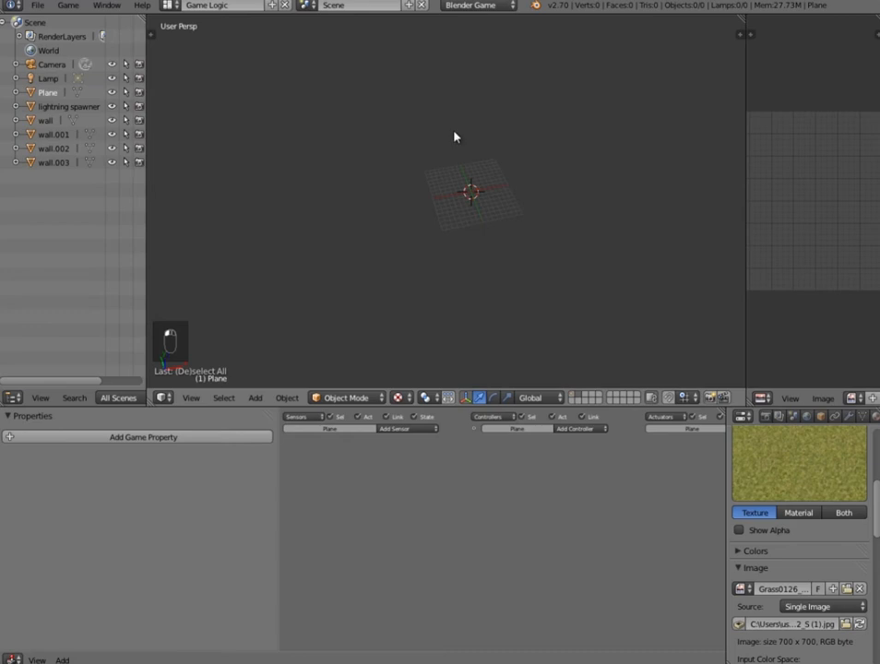
# - Add a mesh plane on the empty layer and scale it
pyautogui.hotkey('shift', 'a')
pyautogui.moveTo(503, 134)
pyautogui.click(545, 130)
pyautogui.scroll(10, 490, 211)
pyautogui.moveTo(539, 188); pyautogui.dragTo(470, 206, button='middle')
pyautogui.scroll(-5, 470, 206)
pyautogui.press('s')
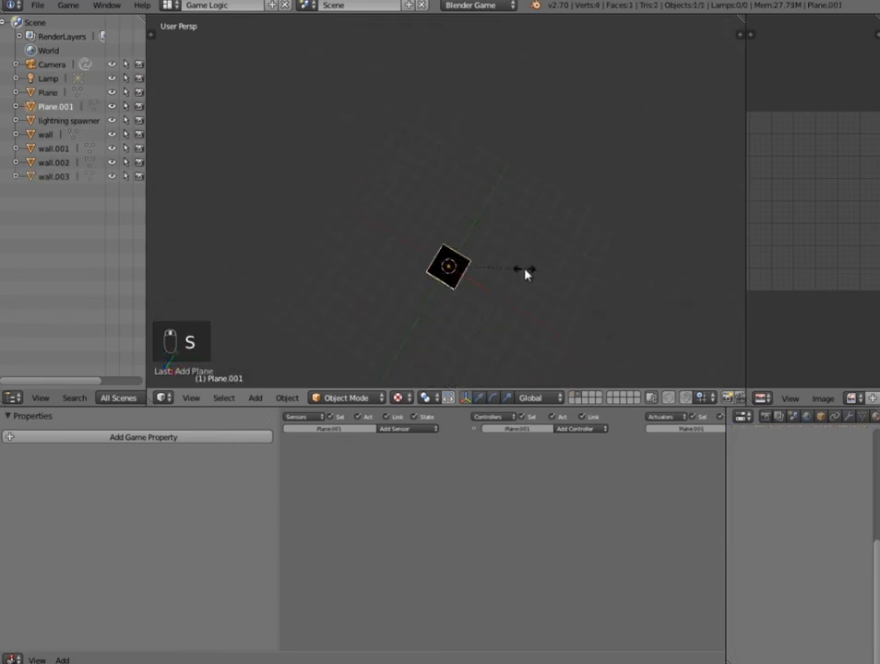
# - Stretch the new plane into a rectangle, scaling it to about 4.2 along X and about 1.8 along Y
pyautogui.press('x')
pyautogui.click(725, 339)
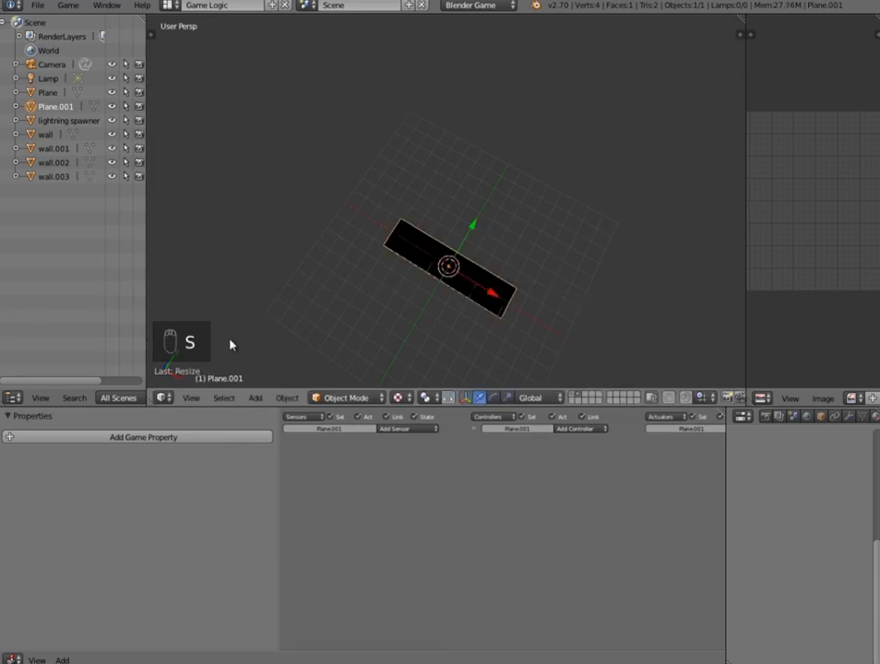
pyautogui.keyDown('shift'); pyautogui.moveTo(423, 295); pyautogui.dragTo(400, 277, button='middle'); pyautogui.keyUp('shift')
pyautogui.press('s')
pyautogui.press('y')
pyautogui.click(405, 308)
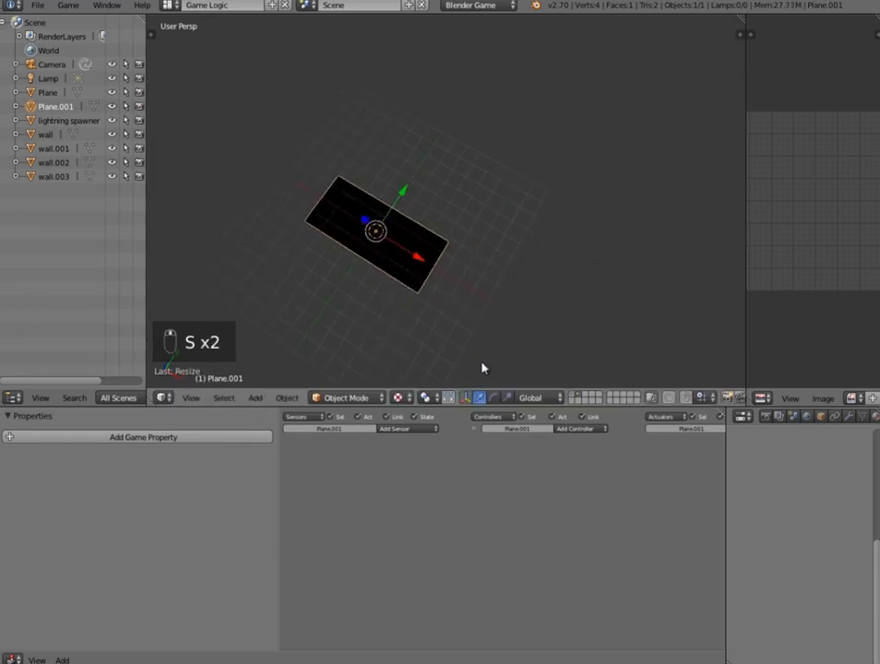
# - Rename the stretched plane object as Lightning
pyautogui.scroll(-2, 821, 423)
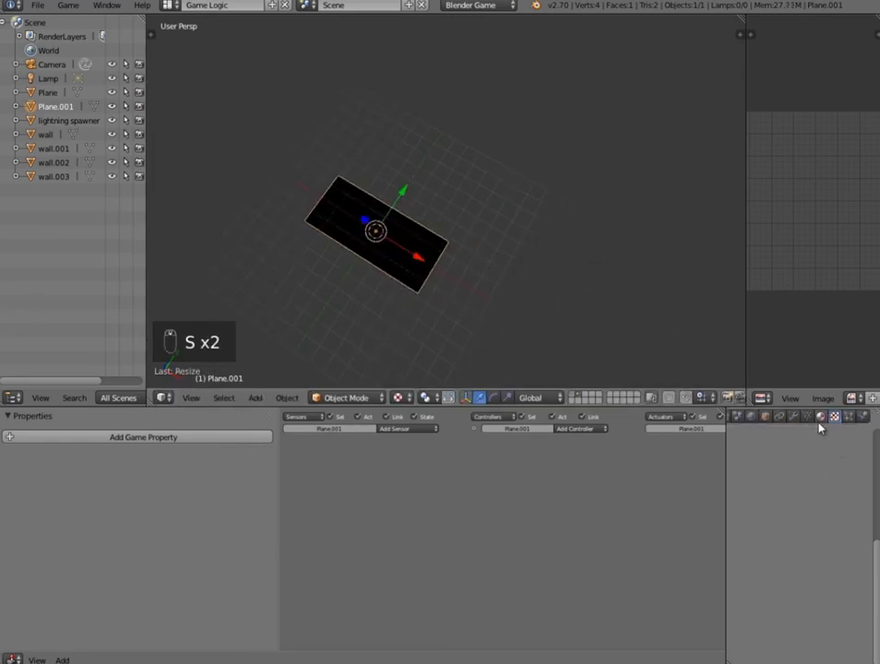
pyautogui.click(766, 416)
pyautogui.press('BackSpace')
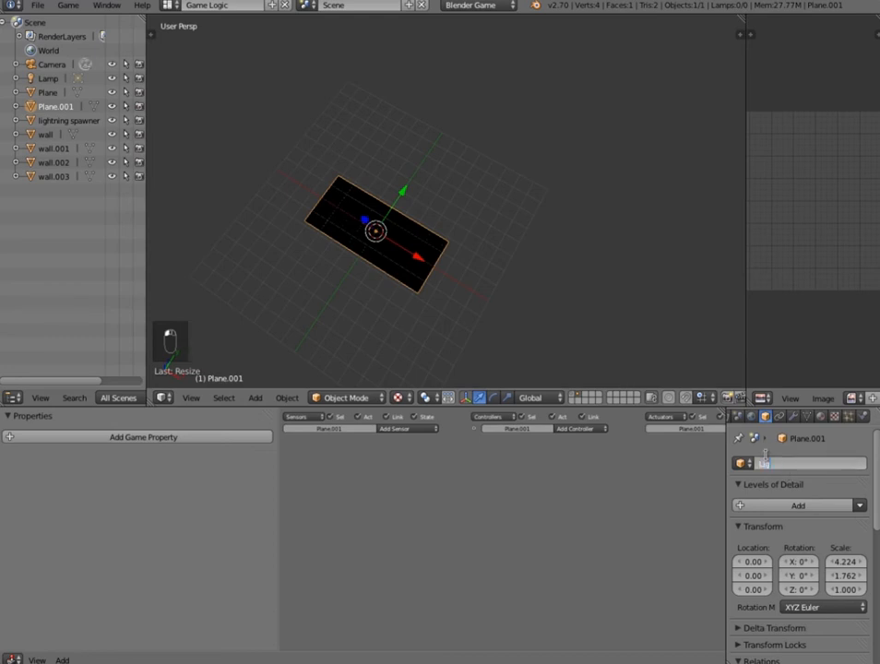
pyautogui.write('Lightning')
pyautogui.press('Return')
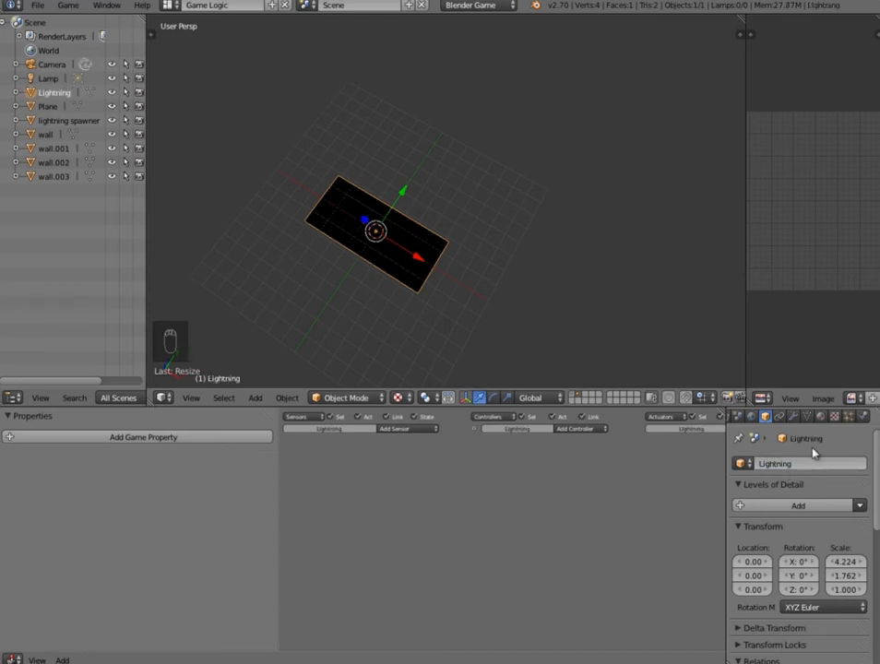
# - Give the Lightning plane a new material with specular intensity 0 and backface culling turned off
pyautogui.click(820, 417)
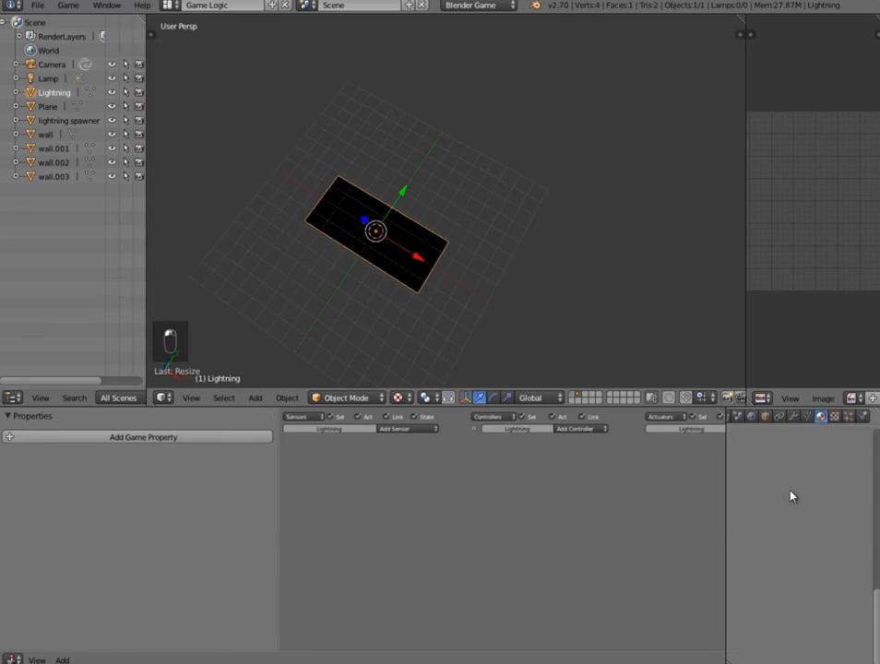
pyautogui.click(788, 511)
pyautogui.scroll(-6, 778, 554)
pyautogui.scroll(-4, 745, 581)
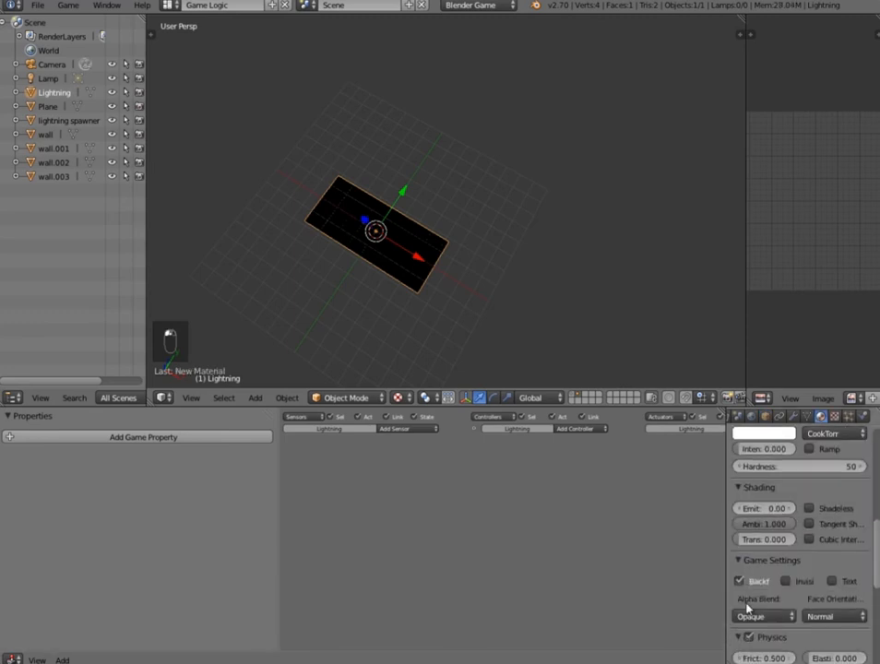
pyautogui.scroll(-6, 743, 526)
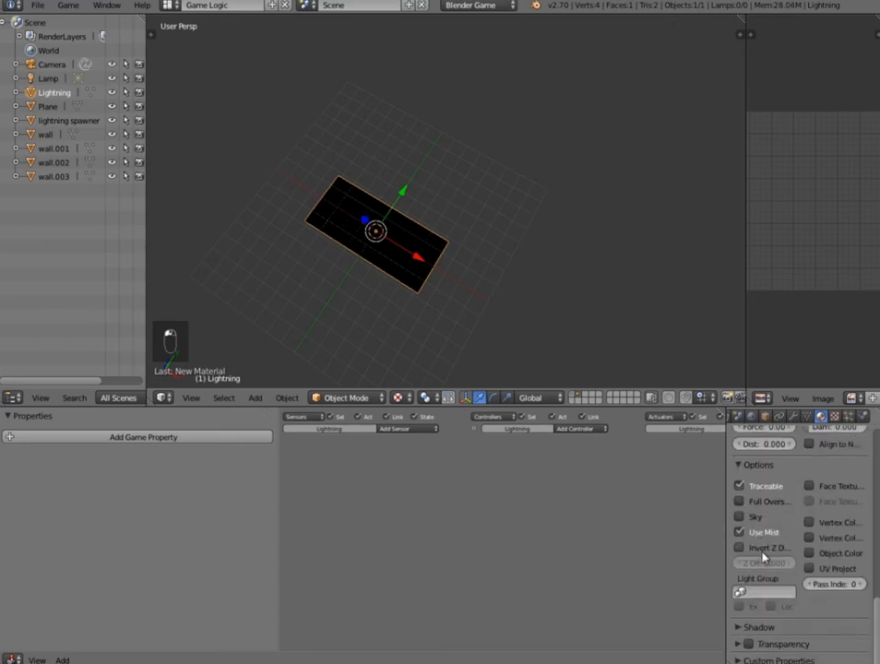
# - Enable Z Transparency on the Lightning material and set its alpha to 0
pyautogui.click(748, 645)
pyautogui.click(739, 645)
pyautogui.scroll(-2, 836, 642)
pyautogui.moveTo(864, 644); pyautogui.dragTo(774, 644)
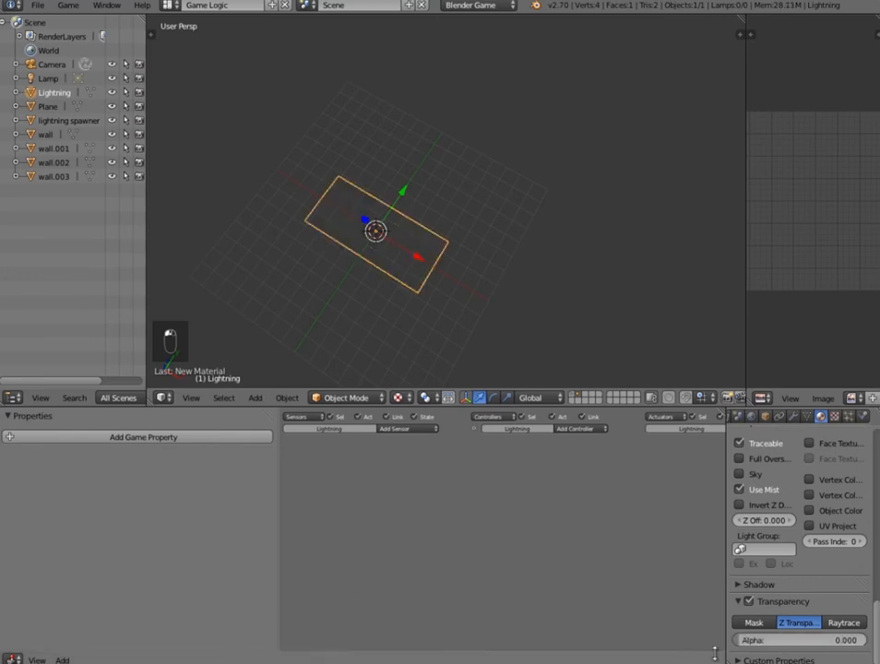
# - Add a new texture to the Lightning material and set its type to Image or Movie
pyautogui.click(834, 416)
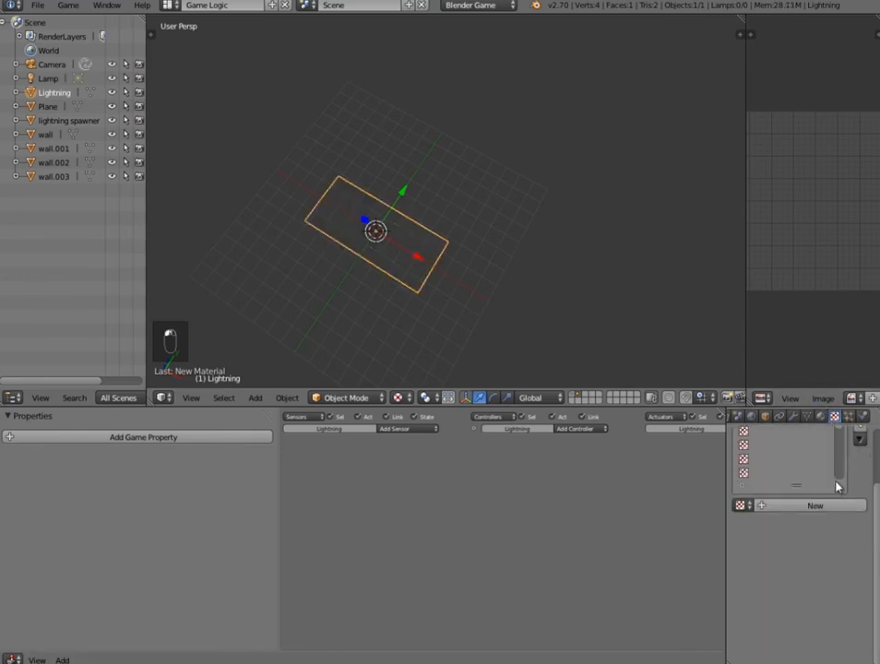
pyautogui.click(811, 563)
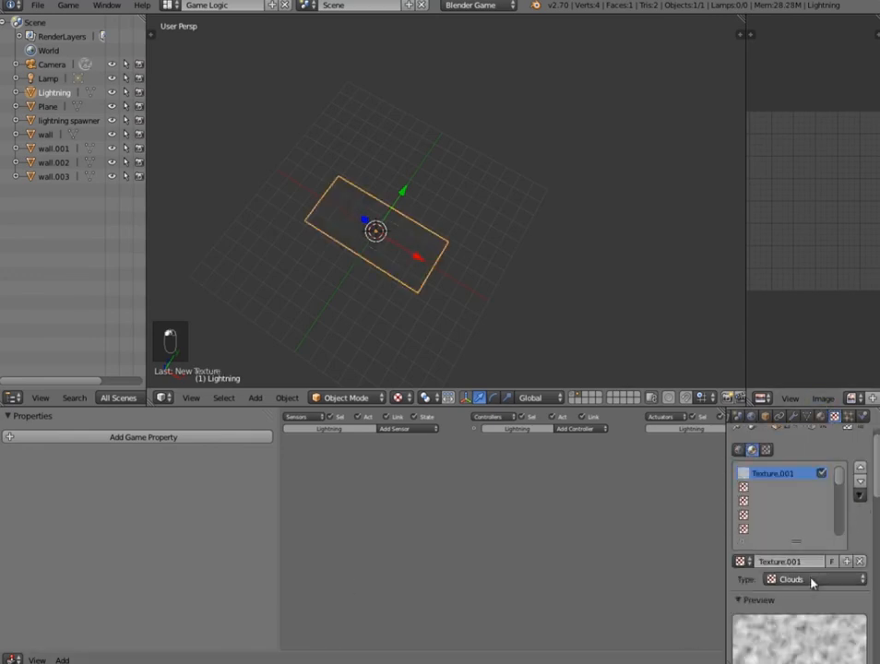
pyautogui.click(809, 580)
pyautogui.click(795, 483)
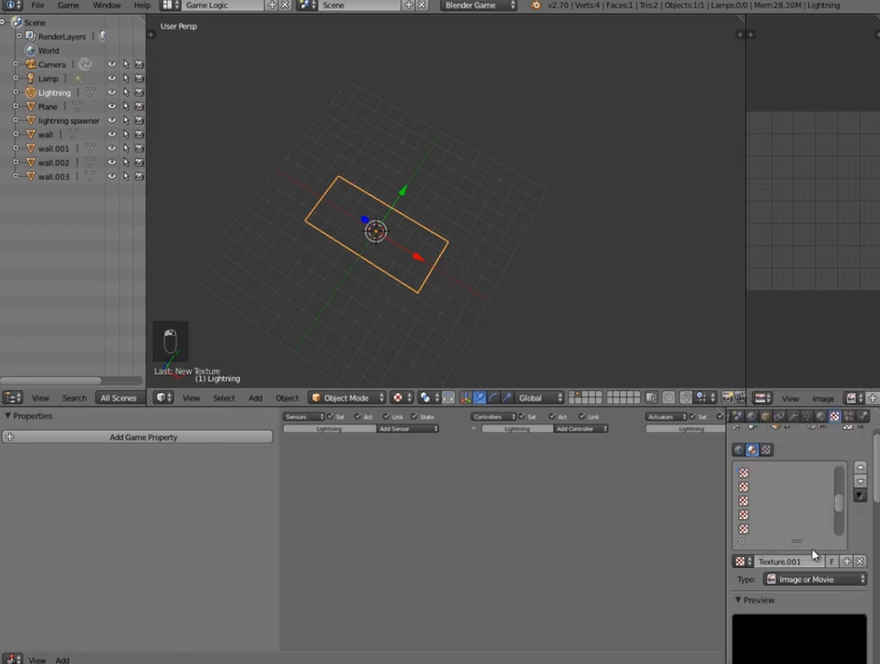
# - Set the texture's mapping coordinates to UV and enable its influence on alpha
pyautogui.scroll(-5, 812, 591)
pyautogui.click(810, 609)
pyautogui.click(779, 546)
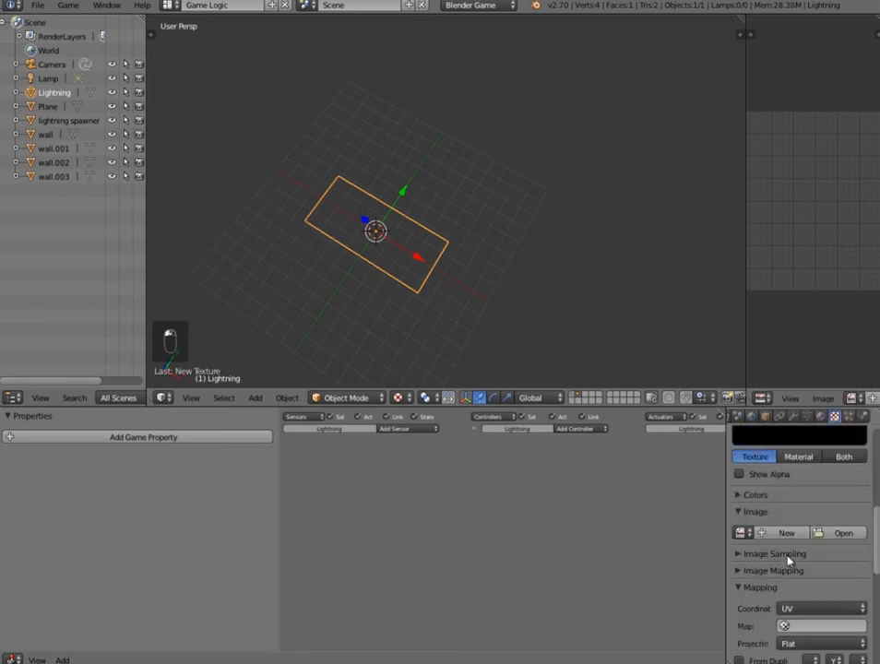
pyautogui.scroll(-5, 784, 572)
pyautogui.click(740, 585)
pyautogui.scroll(5, 802, 591)
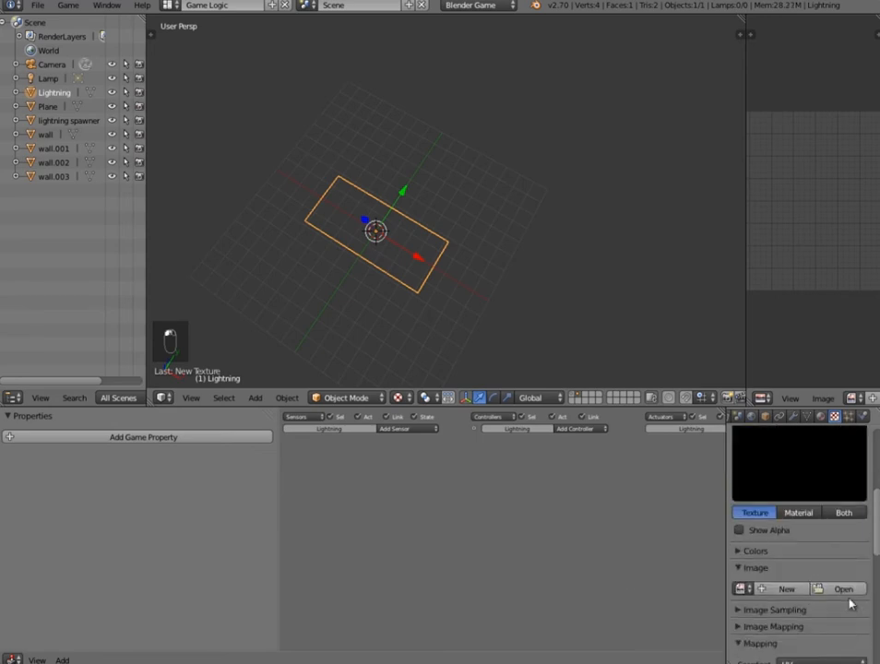
# - Load lightning.png from the Documents folder as the texture's image, browsing the files as thumbnails
pyautogui.click(847, 592)
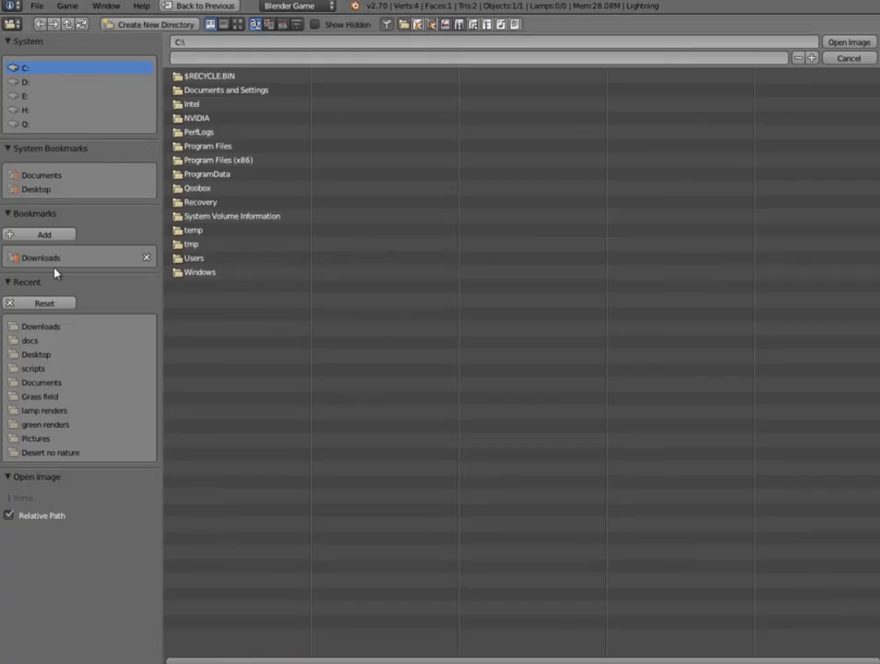
pyautogui.click(52, 174)
pyautogui.click(242, 25)
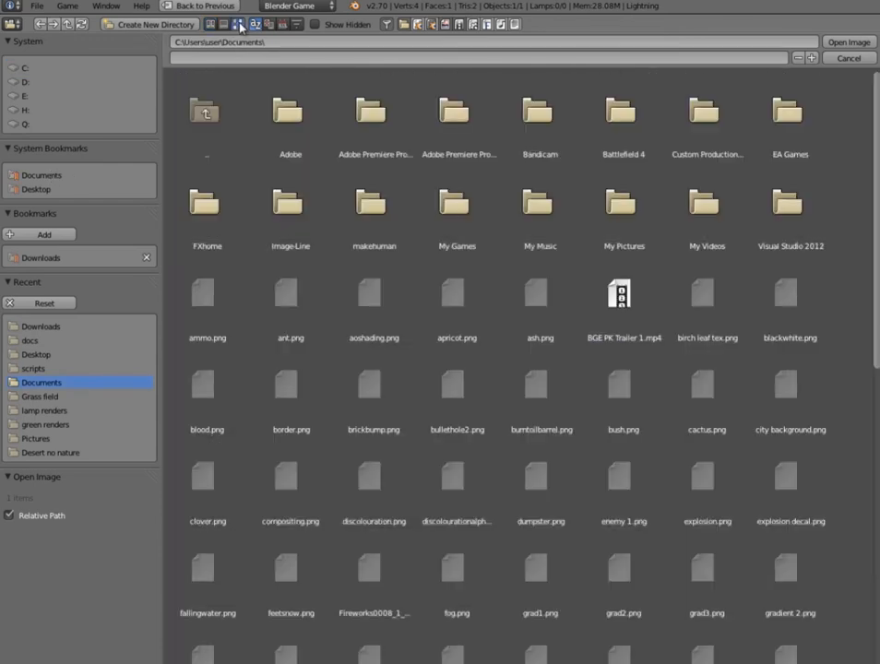
pyautogui.scroll(-5, 682, 356)
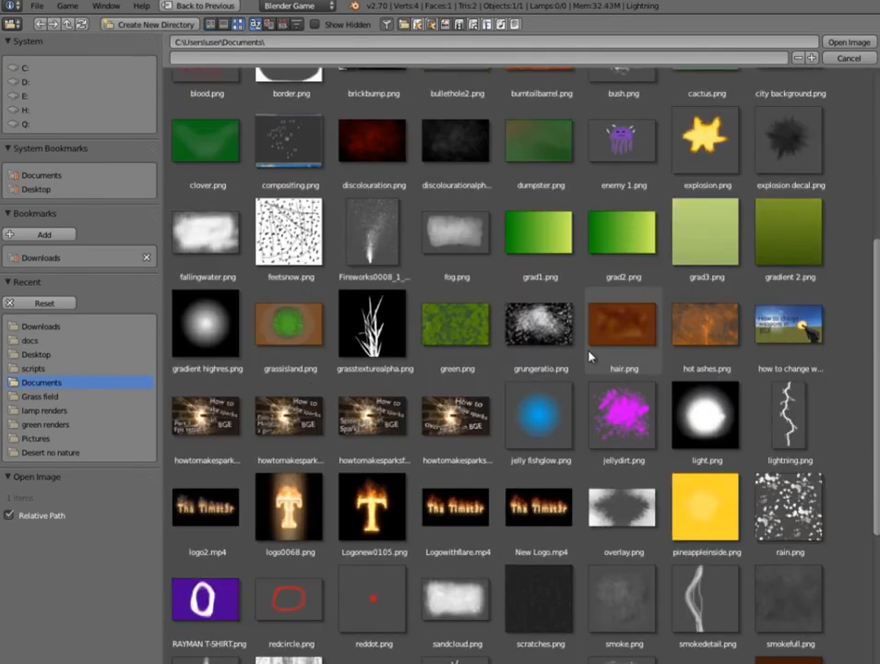
pyautogui.scroll(-2, 578, 348)
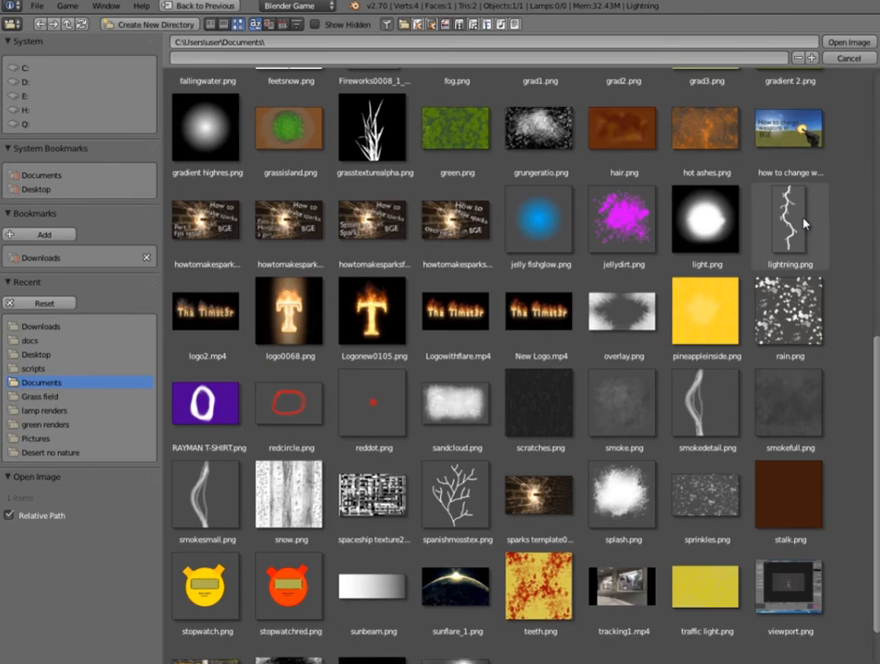
pyautogui.click(799, 228)
pyautogui.click(847, 42)
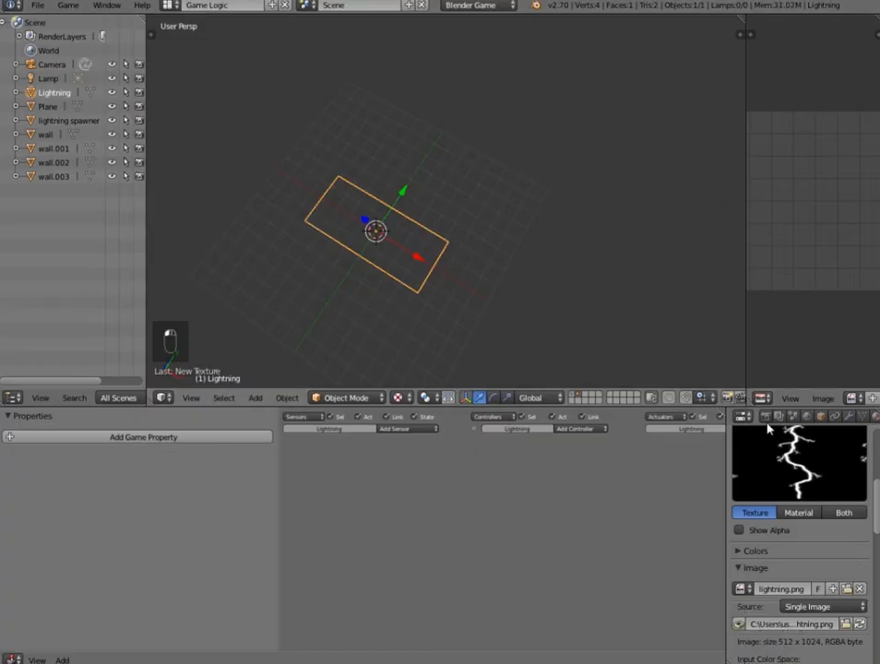
# - UV unwrap the Lightning plane's mesh in Edit Mode
pyautogui.scroll(-3, 767, 427)
pyautogui.scroll(-3, 369, 230)
pyautogui.scroll(4, 415, 248)
pyautogui.press('Tab')
pyautogui.press('u')
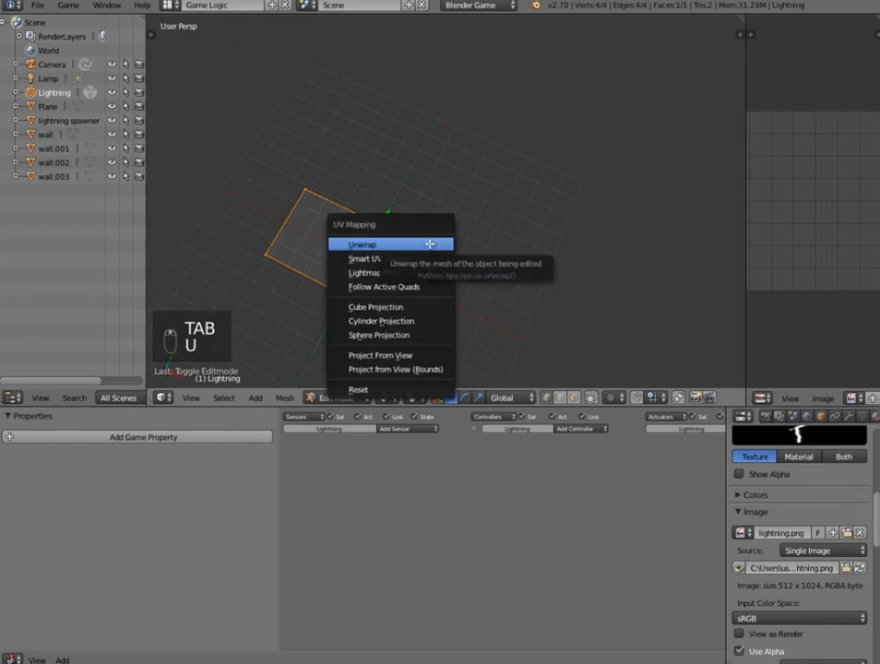
pyautogui.click(430, 244)
pyautogui.press('Tab')
pyautogui.press('Tab')
# - Widen the UV editor, rotate the UV face by 90 degrees so the bolt runs lengthwise, and return to Object Mode
pyautogui.moveTo(430, 243); pyautogui.dragTo(784, 278, button='middle')
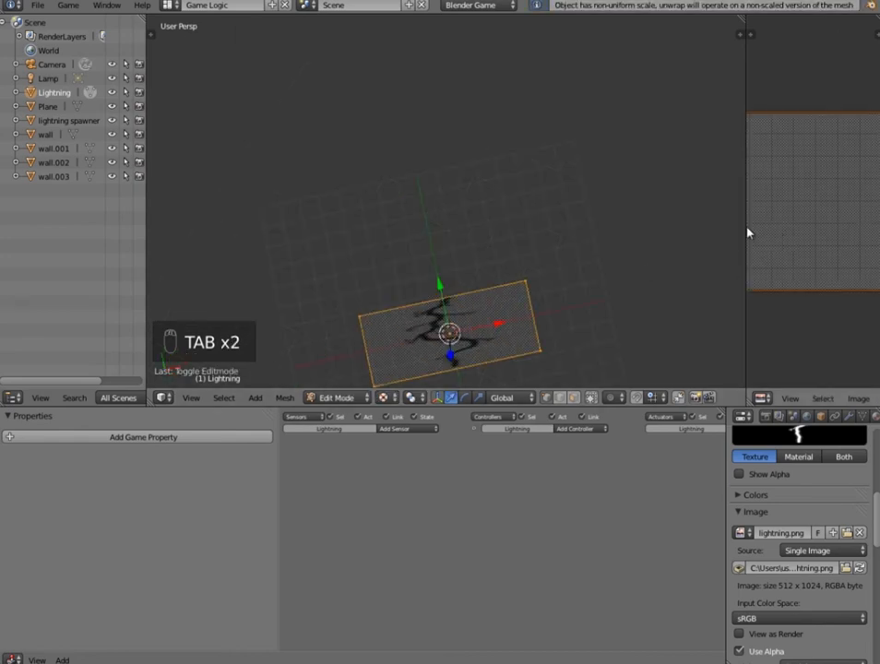
pyautogui.moveTo(747, 233); pyautogui.dragTo(560, 242)
pyautogui.press('r')
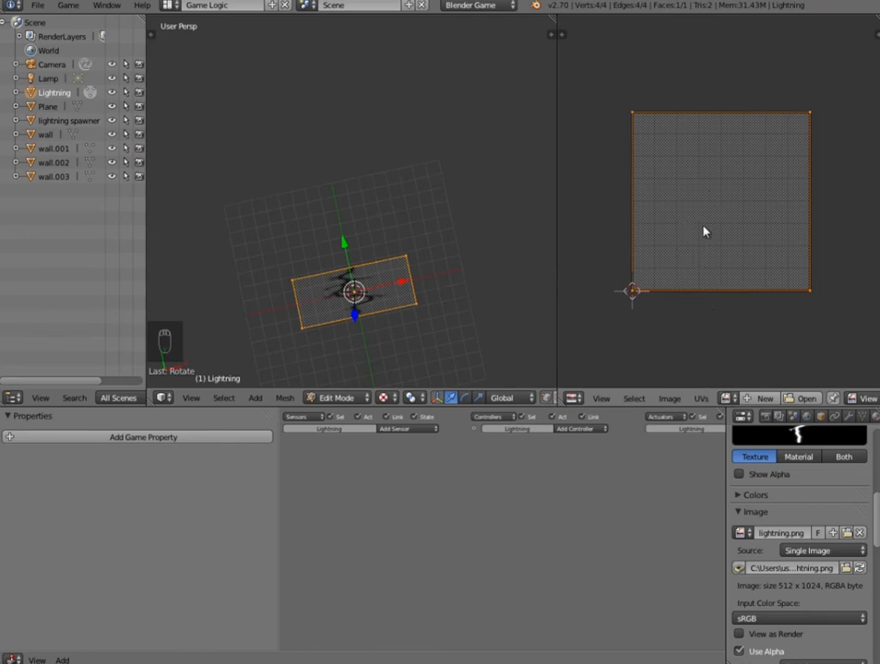
pyautogui.write('r90')
pyautogui.press('Return')
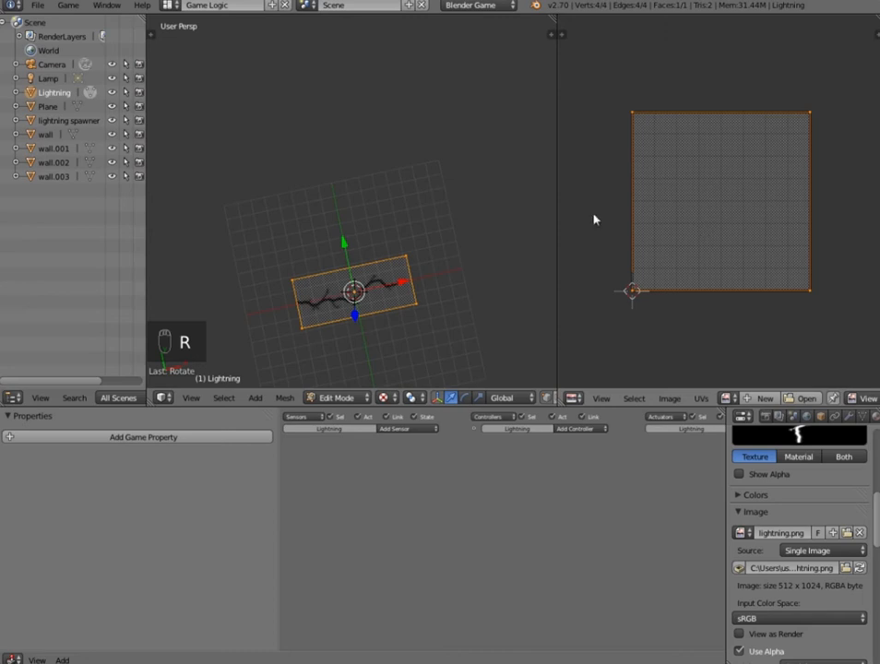
pyautogui.press('Tab')
# - Set the Lightning material's Emit to 2, trying 1 for comparison before settling on 2
pyautogui.keyDown('shift'); pyautogui.moveTo(444, 191); pyautogui.dragTo(436, 291, button='middle'); pyautogui.keyUp('shift')
pyautogui.scroll(-6, 464, 208)
pyautogui.scroll(-2, 816, 421)
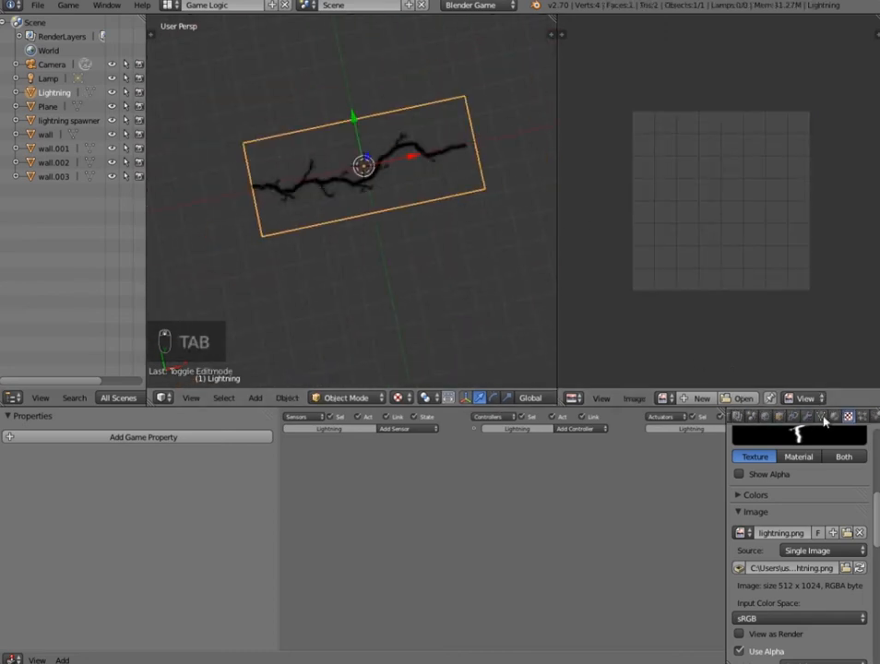
pyautogui.click(834, 418)
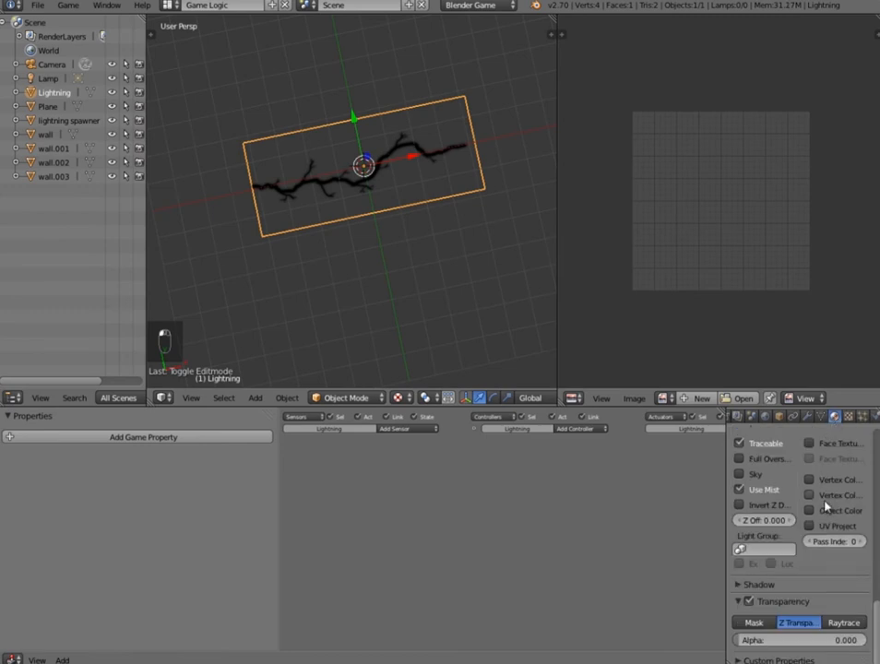
pyautogui.scroll(8, 772, 541)
pyautogui.click(759, 508)
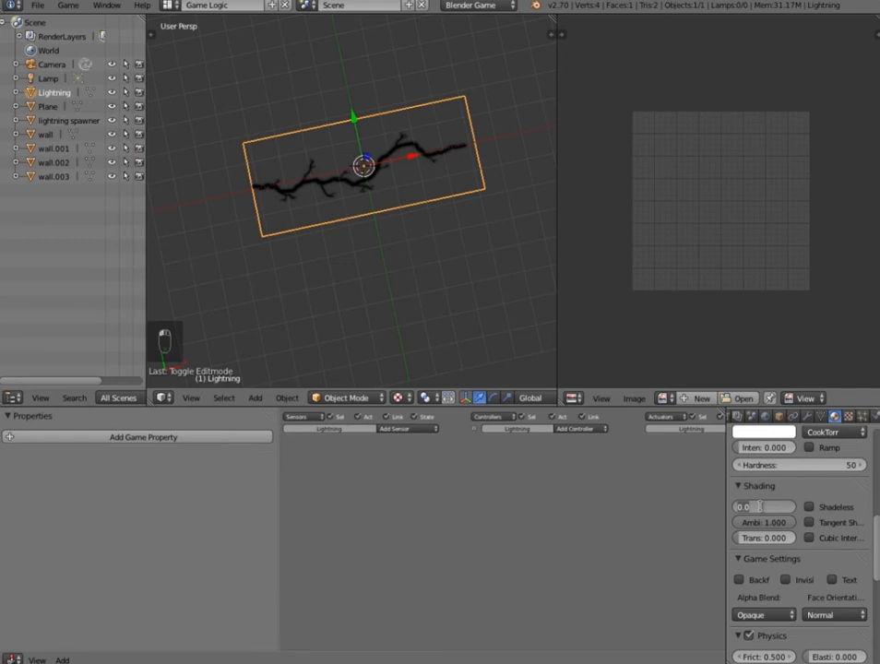
pyautogui.write('2')
pyautogui.press('Return')
pyautogui.click(762, 510)
pyautogui.write('1')
pyautogui.press('Return')
pyautogui.click(762, 509)
pyautogui.write('2')
pyautogui.press('Return')
# - Deselect the Lightning plane and examine the glowing bolt from several angles and distances
pyautogui.scroll(-5, 448, 226)
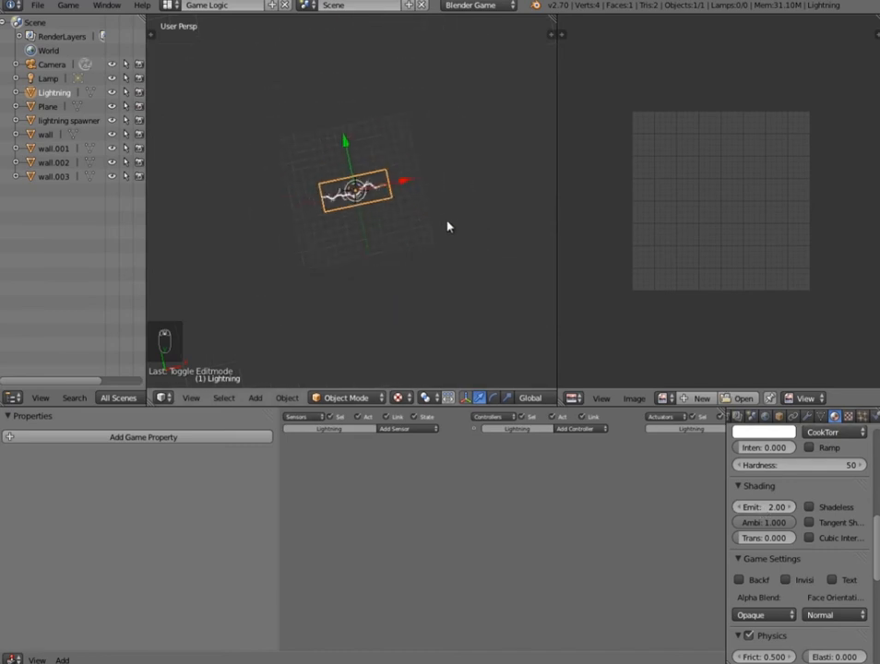
pyautogui.moveTo(448, 226); pyautogui.dragTo(258, 257, button='middle')
pyautogui.moveTo(460, 260); pyautogui.dragTo(440, 193, button='middle')
pyautogui.scroll(-4, 440, 193)
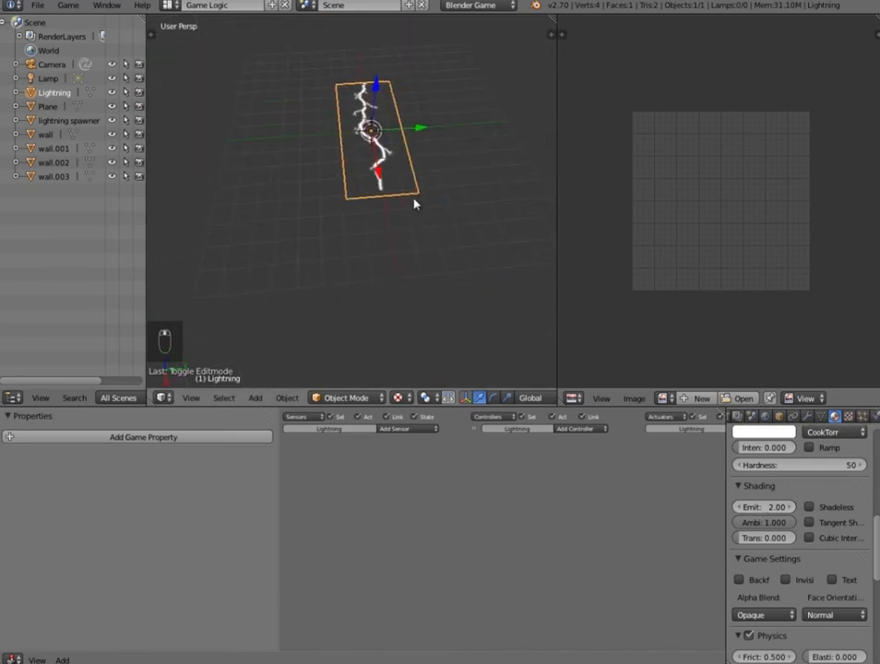
pyautogui.press('a')
pyautogui.scroll(3, 342, 204)
pyautogui.moveTo(341, 204); pyautogui.dragTo(379, 226, button='middle')
pyautogui.scroll(-4, 440, 212)
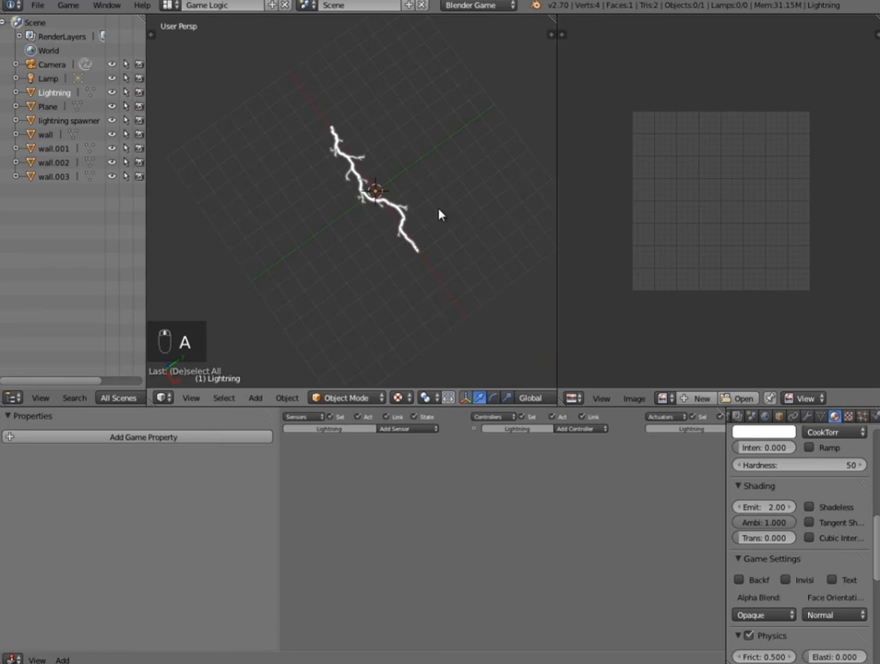
# - Add a second plane, move it to the end of the lightning bolt, enlarge it and adjust its height slightly
pyautogui.hotkey('shift', 'a')
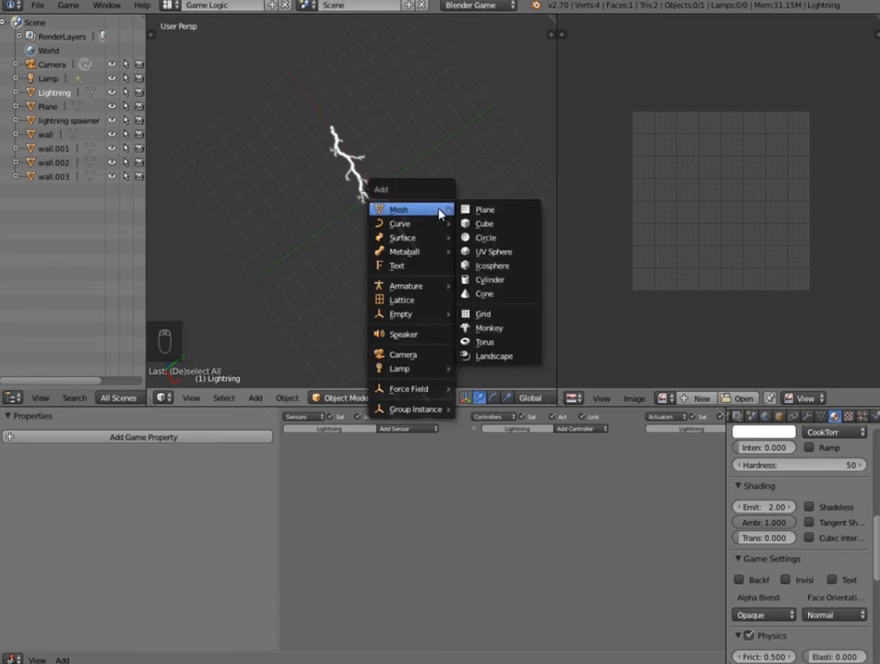
pyautogui.click(483, 209)
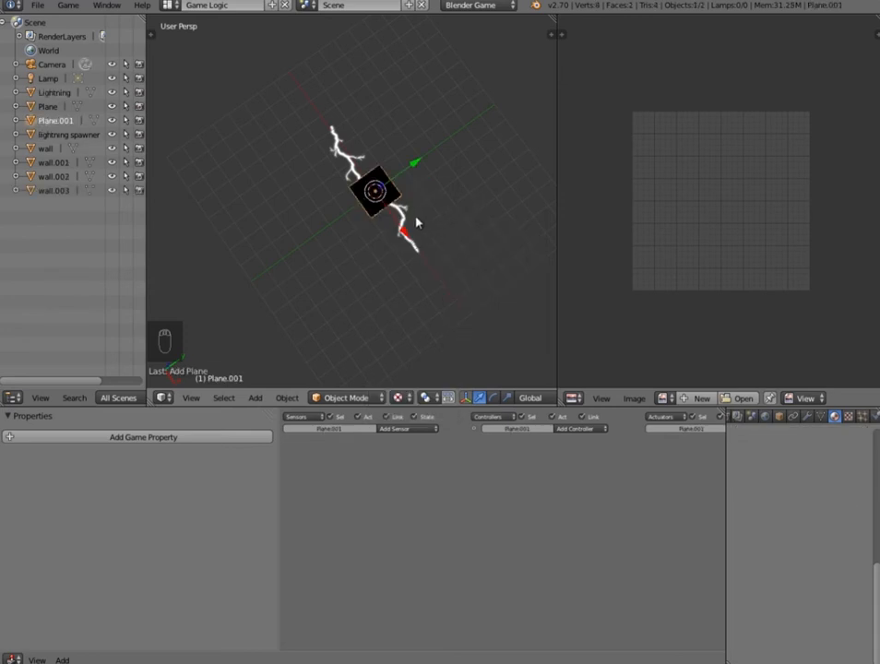
pyautogui.press('g')
pyautogui.click(429, 268)
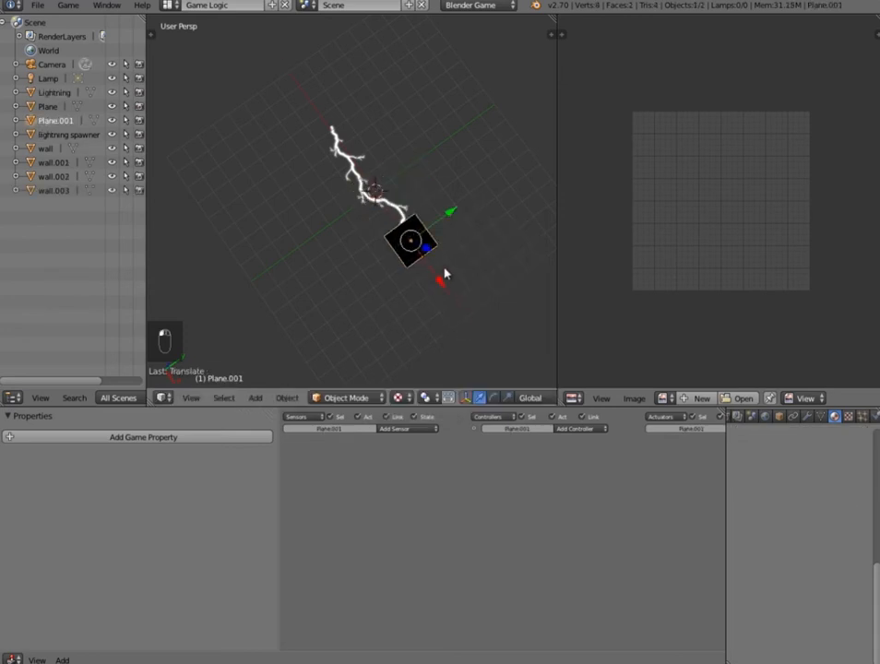
pyautogui.press('s')
pyautogui.click(474, 289)
pyautogui.moveTo(474, 289); pyautogui.dragTo(406, 226, button='middle')
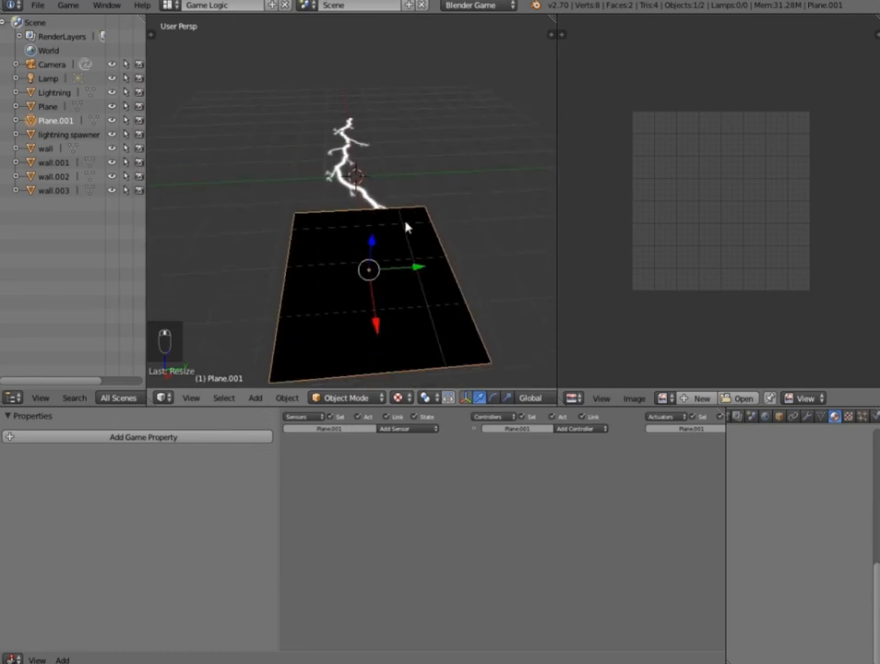
pyautogui.moveTo(375, 242); pyautogui.dragTo(375, 240)
pyautogui.moveTo(375, 239); pyautogui.dragTo(415, 267, button='middle')
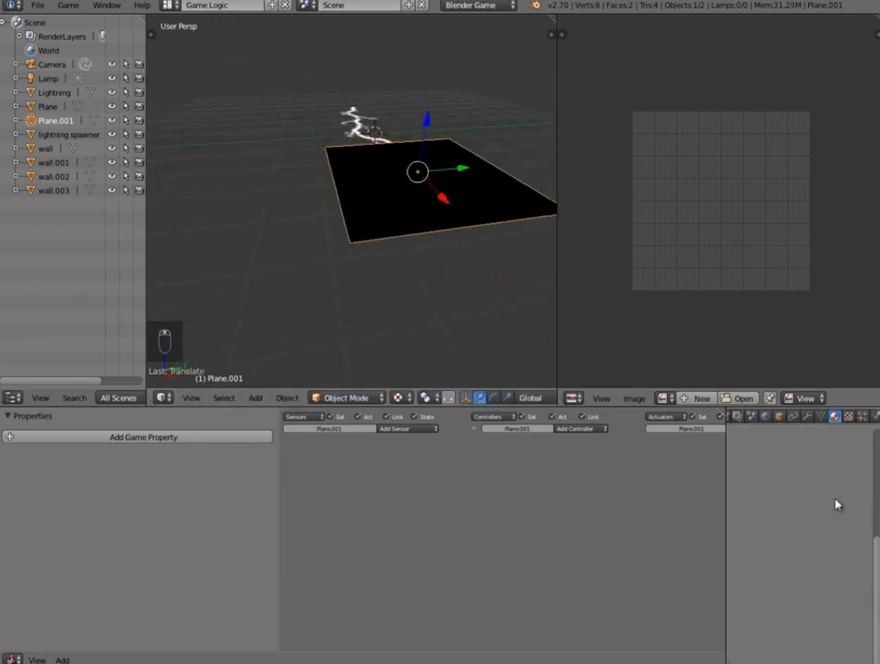
# - Create a new material on the plane at the bolt's end and set its Emit to 2
pyautogui.click(795, 509)
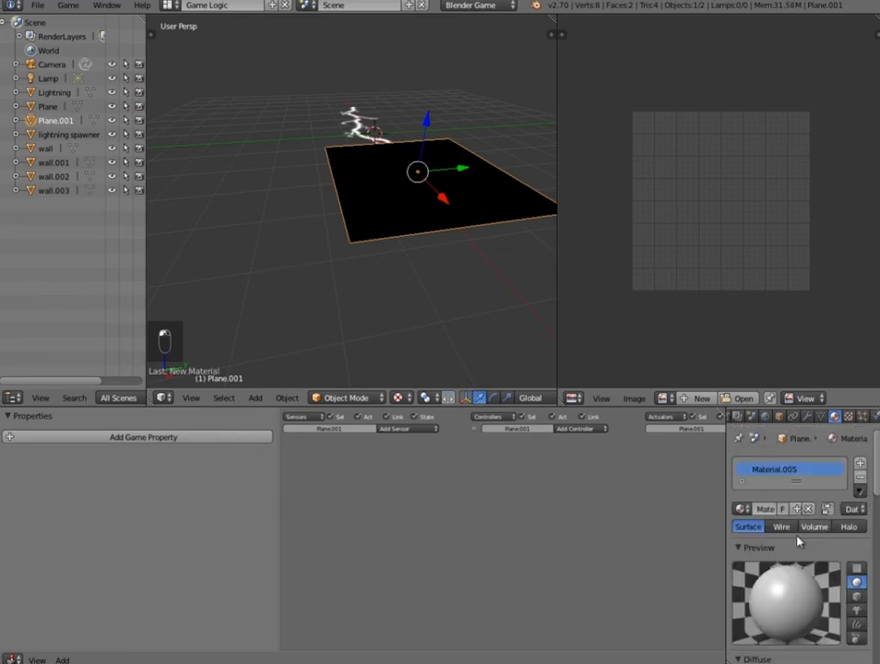
pyautogui.scroll(-5, 784, 556)
pyautogui.scroll(-3, 775, 609)
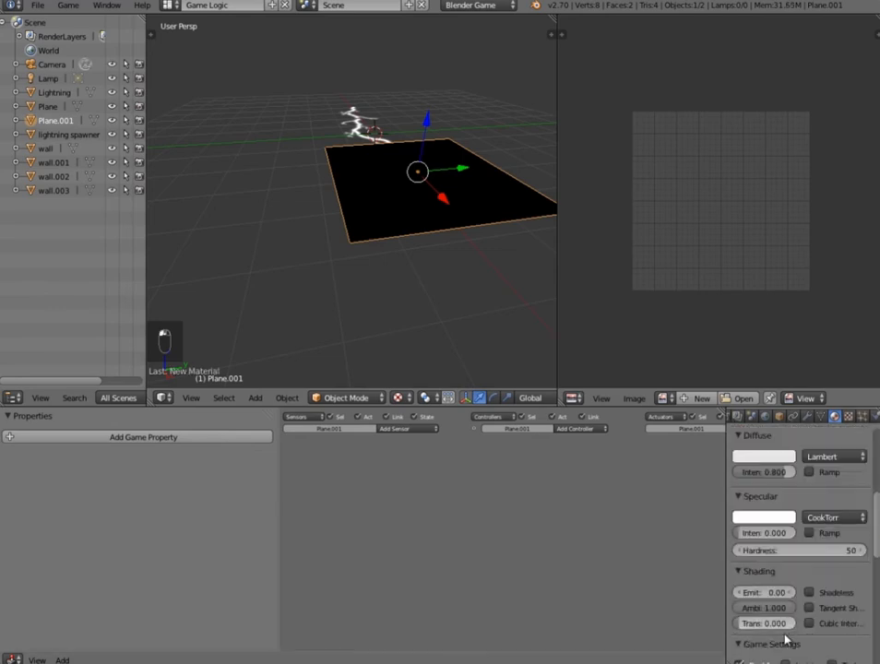
pyautogui.click(810, 538)
pyautogui.click(810, 537)
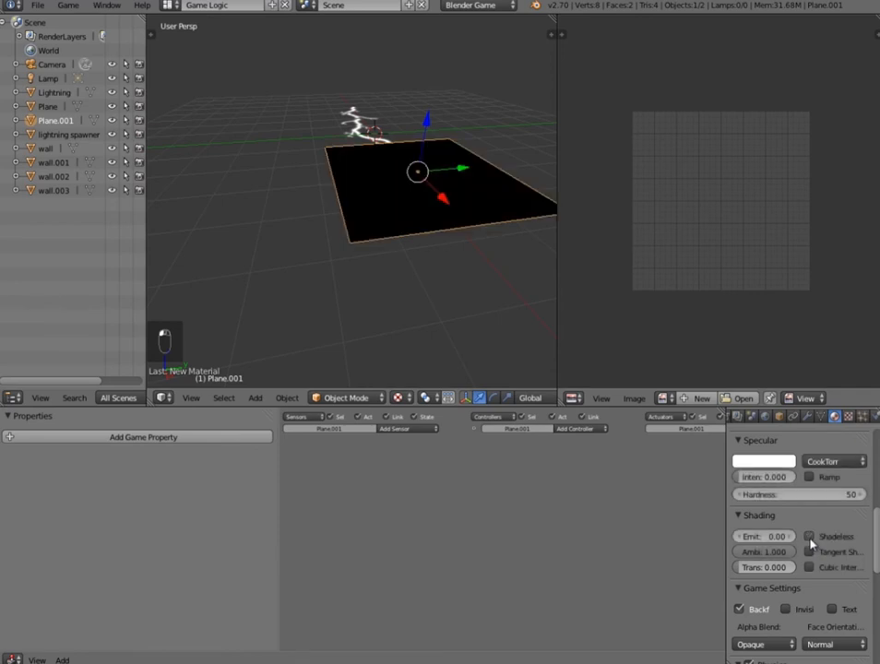
pyautogui.click(771, 537)
pyautogui.write('2')
pyautogui.press('Return')
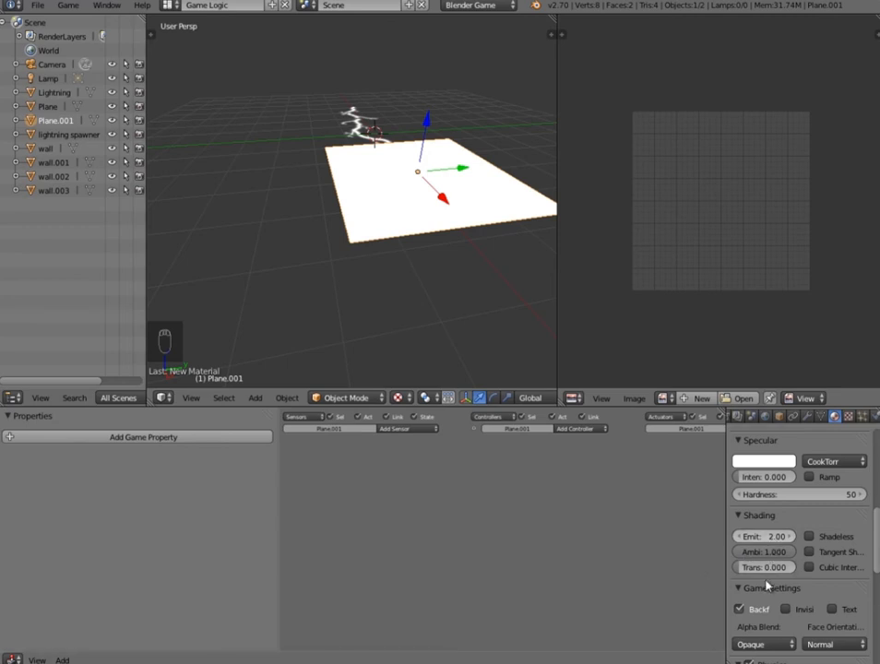
# - Turn off backface culling for the new material and enable Z Transparency with Alpha at 0
pyautogui.scroll(-3, 753, 604)
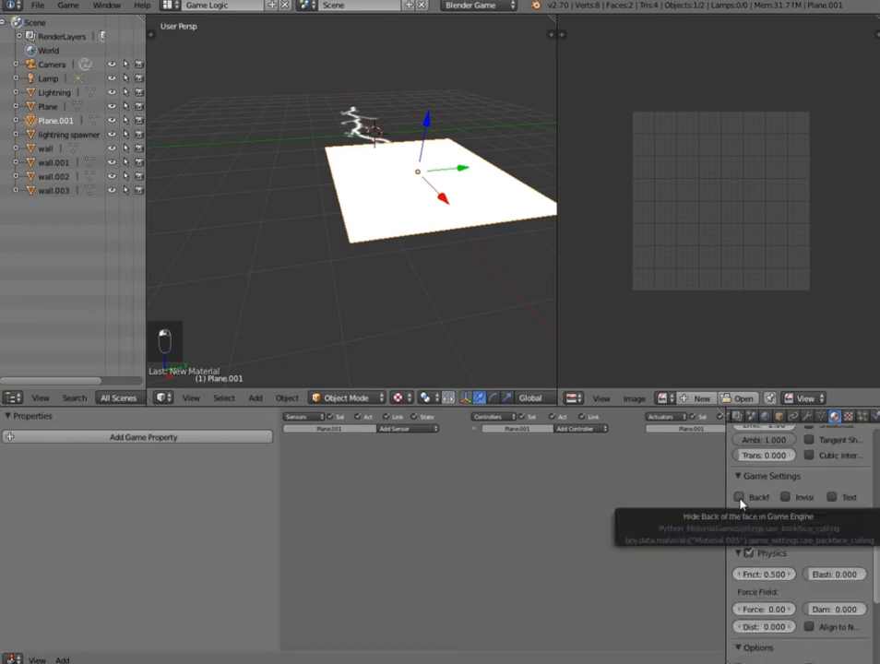
pyautogui.scroll(-6, 761, 591)
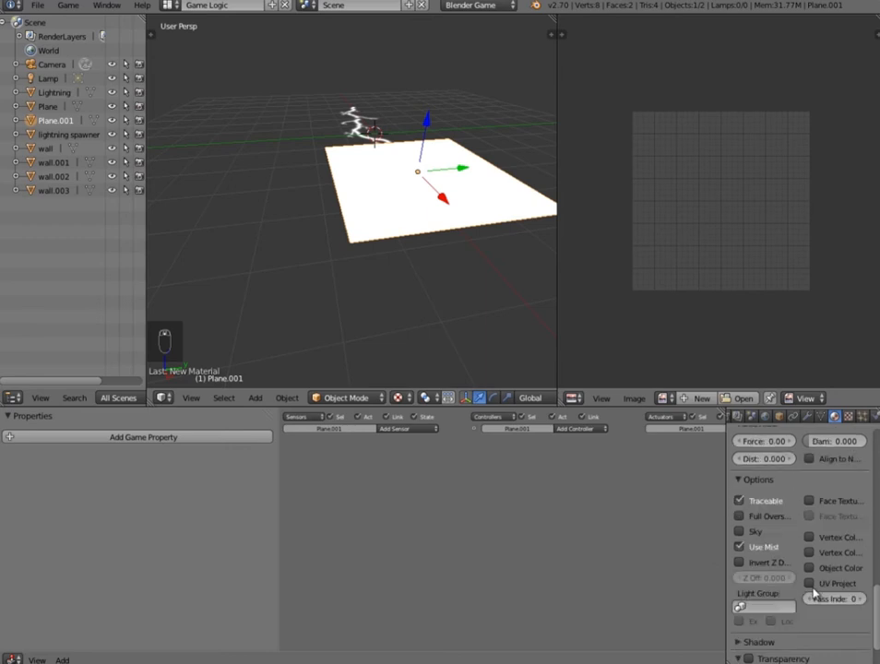
pyautogui.click(749, 601)
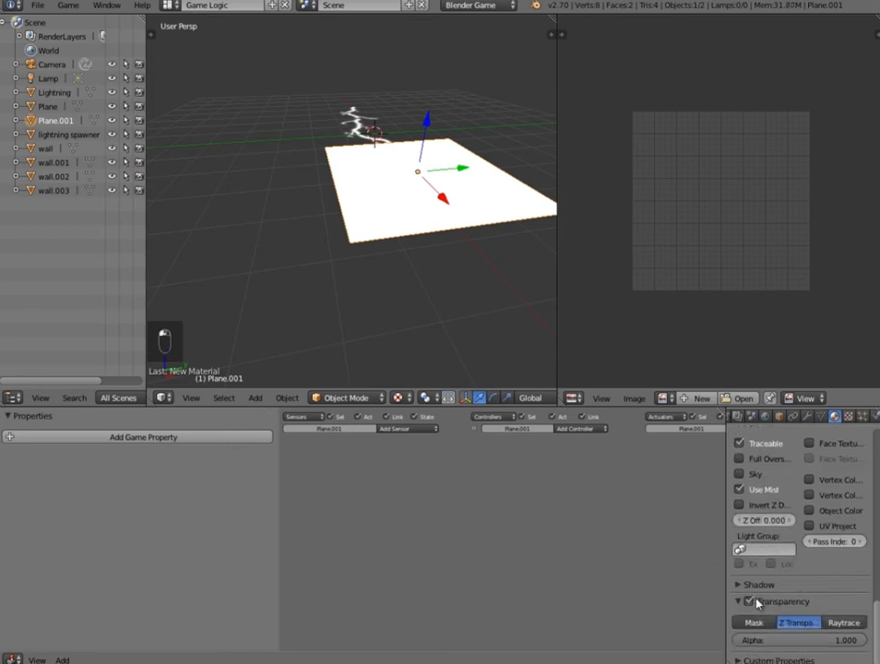
pyautogui.moveTo(846, 639); pyautogui.dragTo(289, 624)
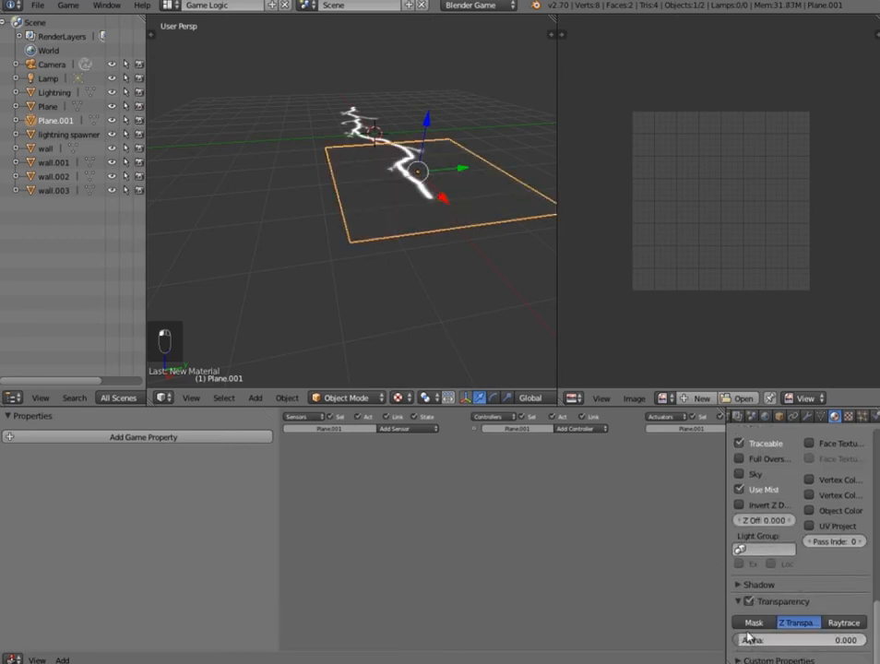
# - Add a new Image or Movie texture to the plane's material and set its mapping coordinates to UV
pyautogui.click(848, 417)
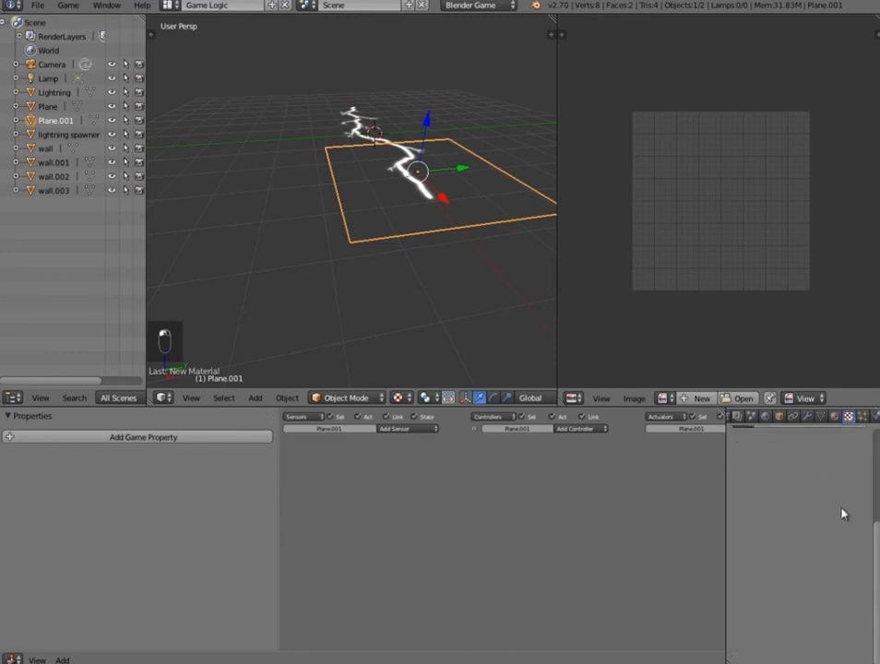
pyautogui.click(812, 532)
pyautogui.click(812, 552)
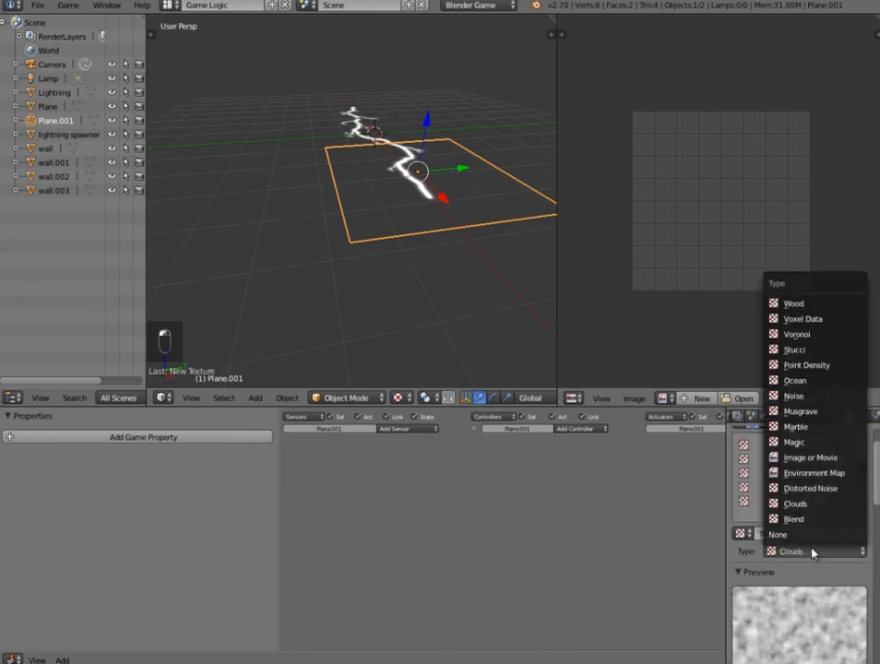
pyautogui.click(808, 458)
pyautogui.scroll(-6, 739, 624)
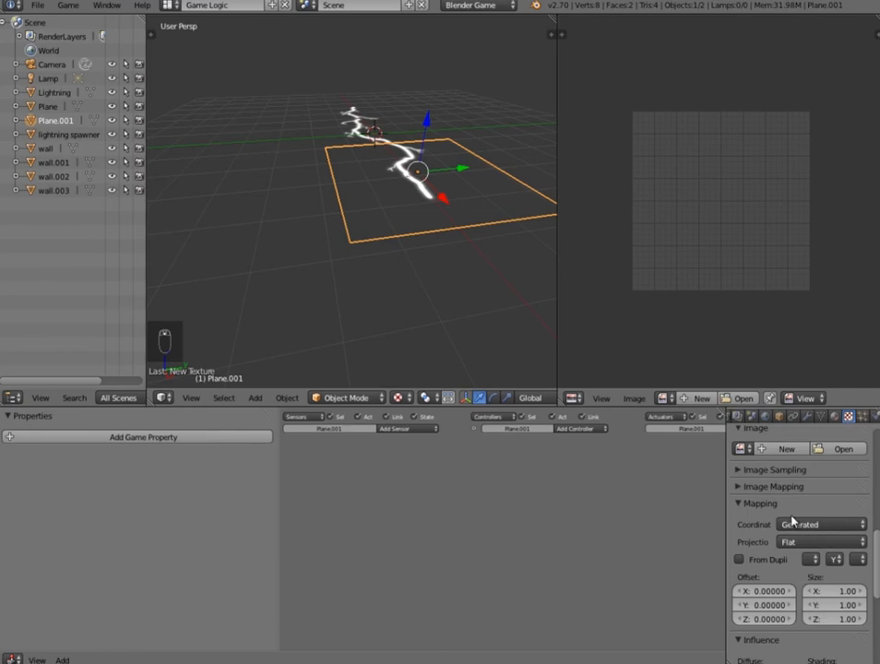
pyautogui.click(791, 522)
pyautogui.click(791, 463)
pyautogui.scroll(-6, 749, 473)
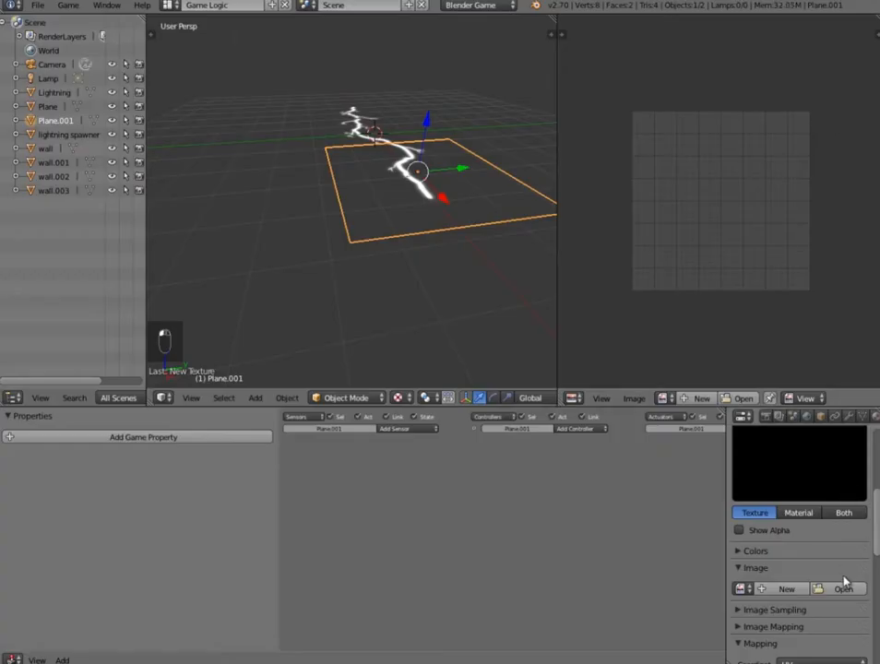
# - Load Fireworks0008_1_S.png from the Documents folder as the texture image
pyautogui.click(843, 590)
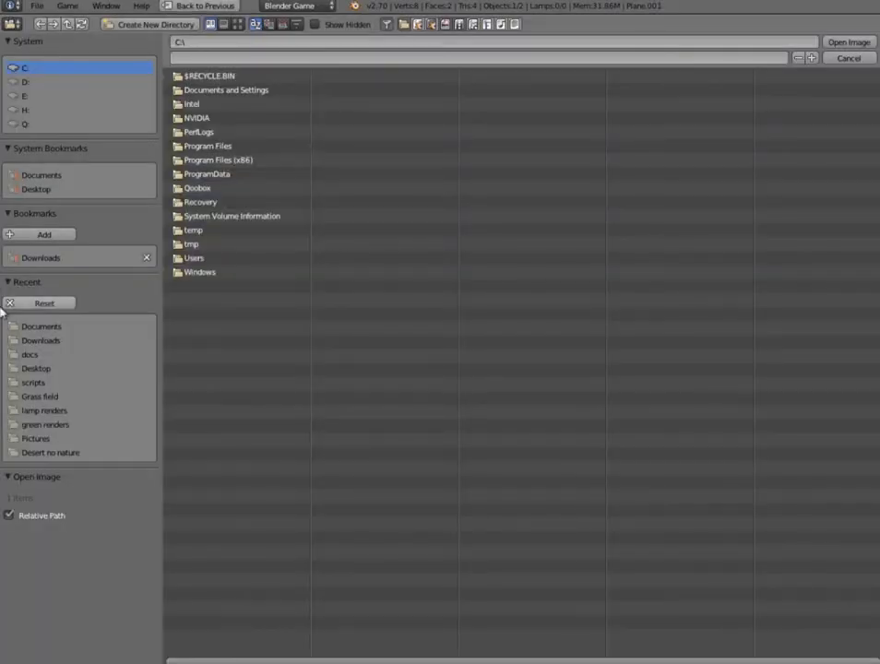
pyautogui.click(42, 175)
pyautogui.click(237, 24)
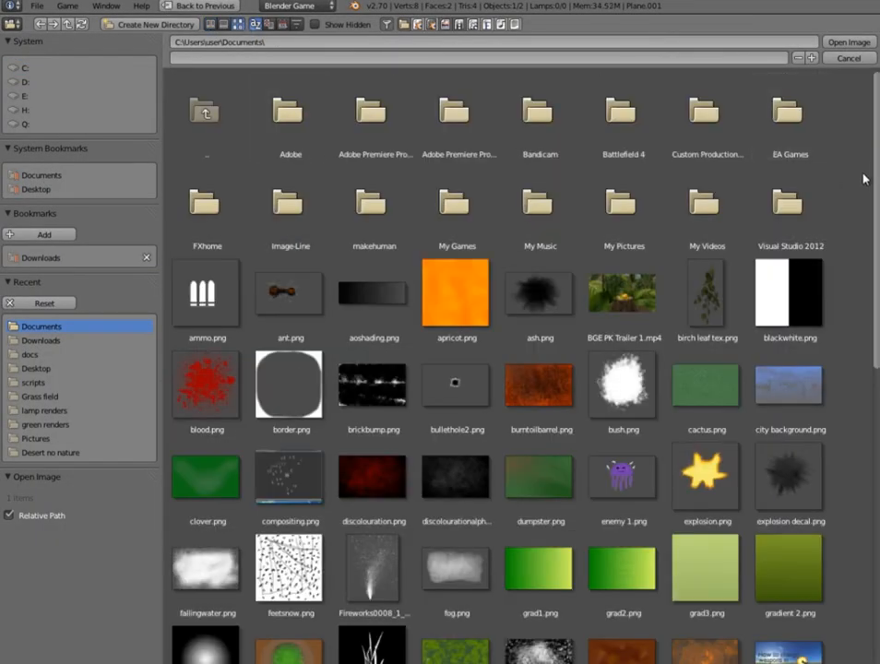
pyautogui.scroll(-3, 864, 231)
pyautogui.scroll(-10, 865, 247)
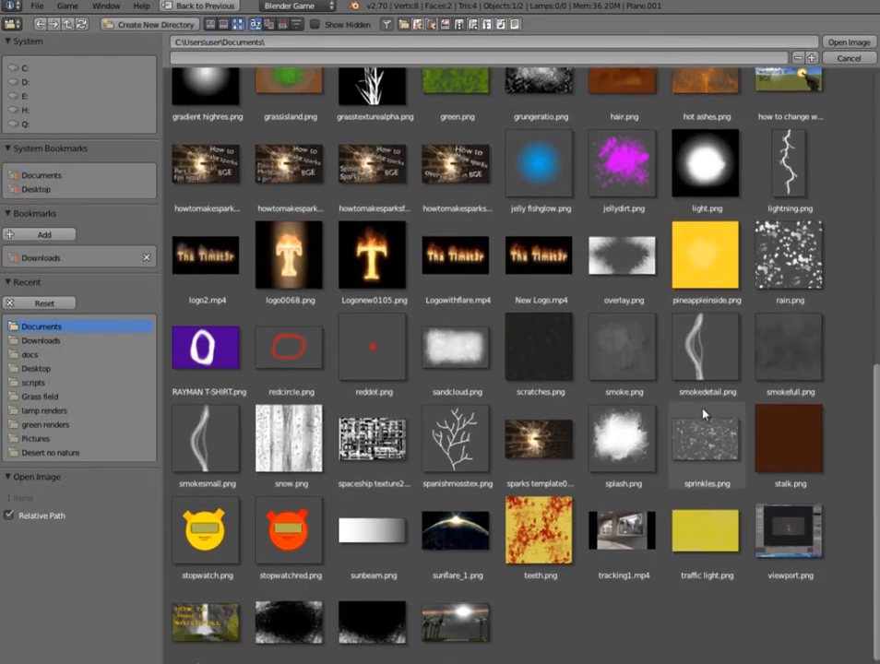
pyautogui.scroll(6, 506, 456)
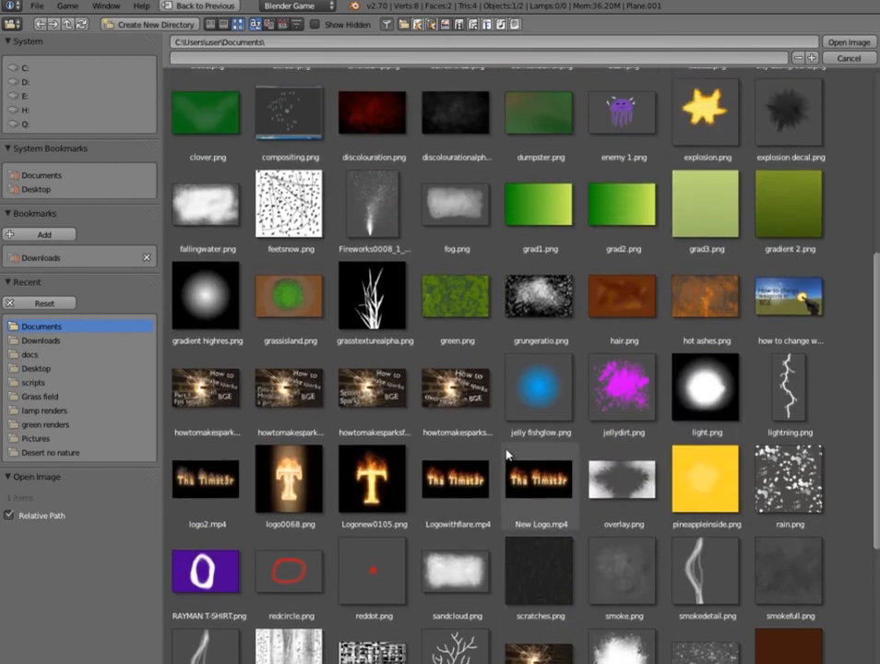
pyautogui.click(363, 268)
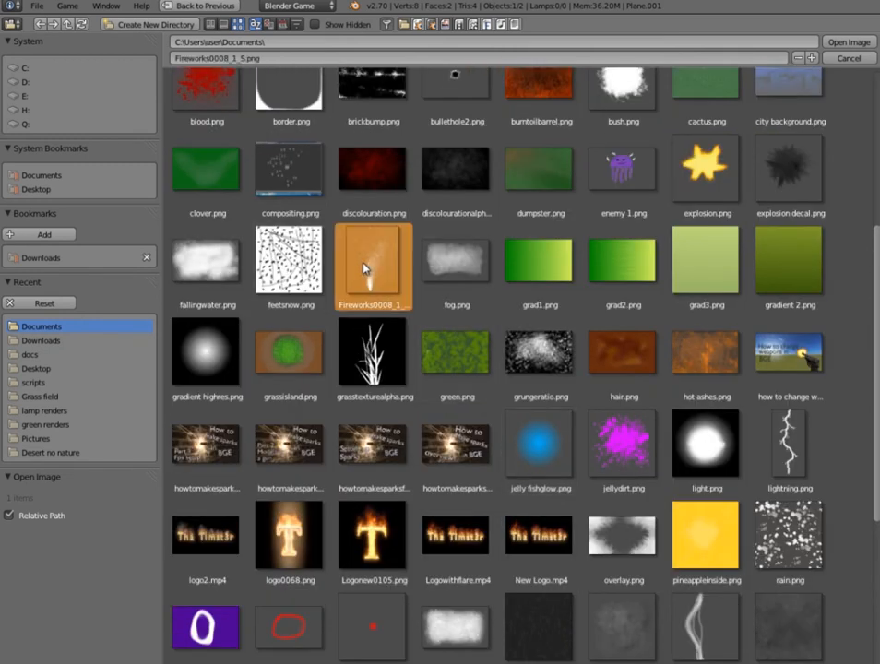
pyautogui.click(848, 42)
pyautogui.scroll(-8, 765, 636)
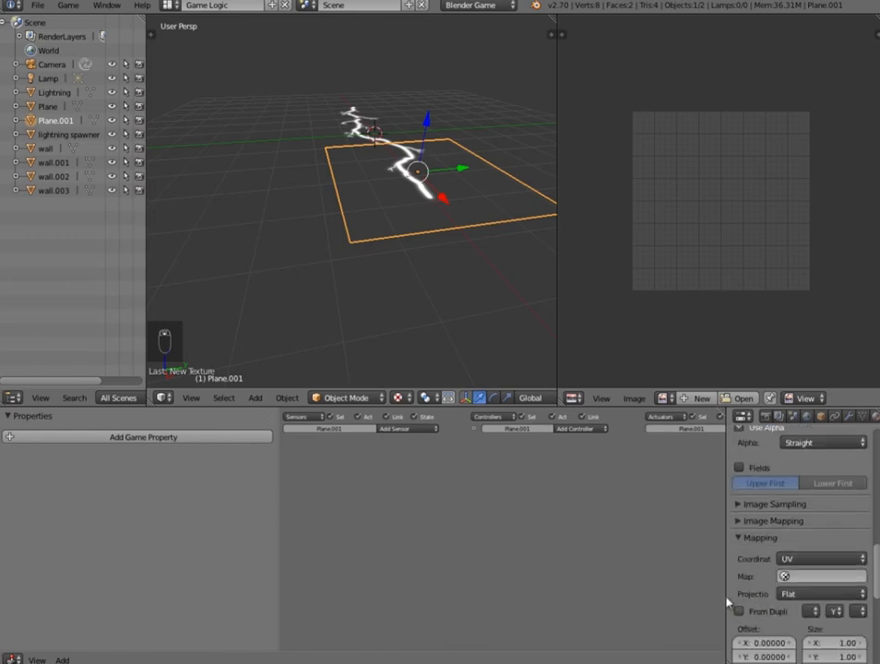
# - Widen the 3D view, switch to top view, unwrap the plane's face and return to Object Mode
pyautogui.moveTo(558, 244); pyautogui.dragTo(757, 282)
pyautogui.scroll(-8, 637, 268)
pyautogui.moveTo(546, 221); pyautogui.dragTo(518, 274, button='middle')
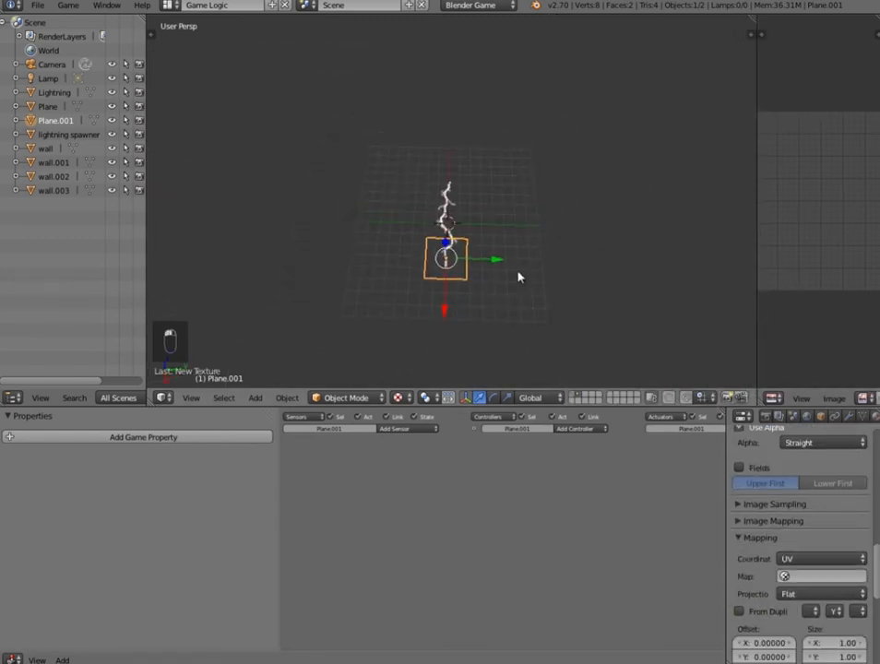
pyautogui.press('KP_7')
pyautogui.scroll(3, 520, 271)
pyautogui.keyDown('shift'); pyautogui.moveTo(467, 178); pyautogui.dragTo(340, 191, button='middle'); pyautogui.keyUp('shift')
pyautogui.scroll(2, 372, 196)
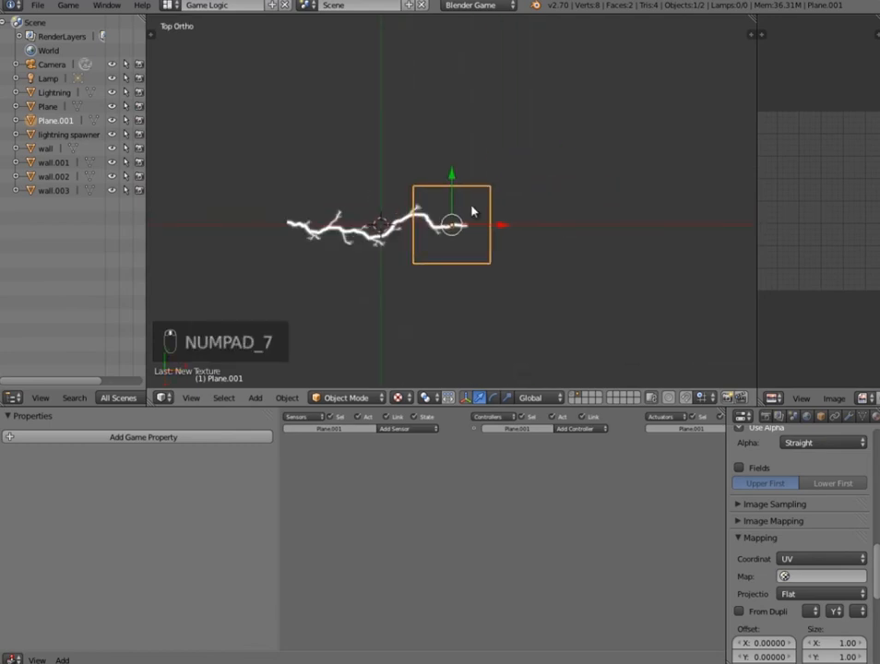
pyautogui.press('Tab')
pyautogui.press('u')
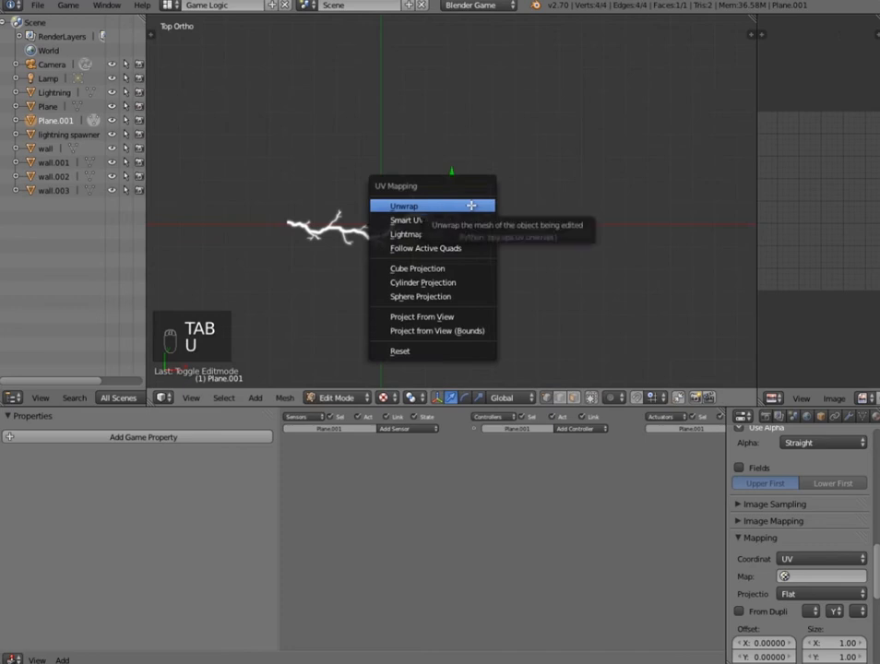
pyautogui.click(470, 205)
pyautogui.scroll(6, 466, 238)
pyautogui.keyDown('shift'); pyautogui.moveTo(474, 315); pyautogui.dragTo(472, 266, button='middle'); pyautogui.keyUp('shift')
pyautogui.press('Tab')
pyautogui.scroll(3, 469, 297)
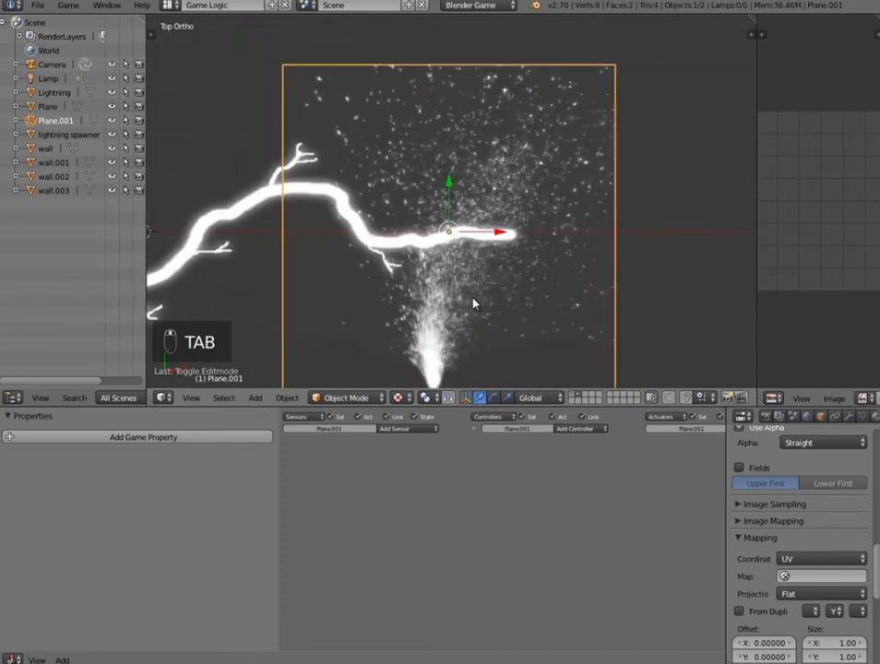
# - Rotate the plane's UV face by 90 degrees so the sparks run along the bolt, and return to Object Mode
pyautogui.scroll(-5, 485, 257)
pyautogui.press('Tab')
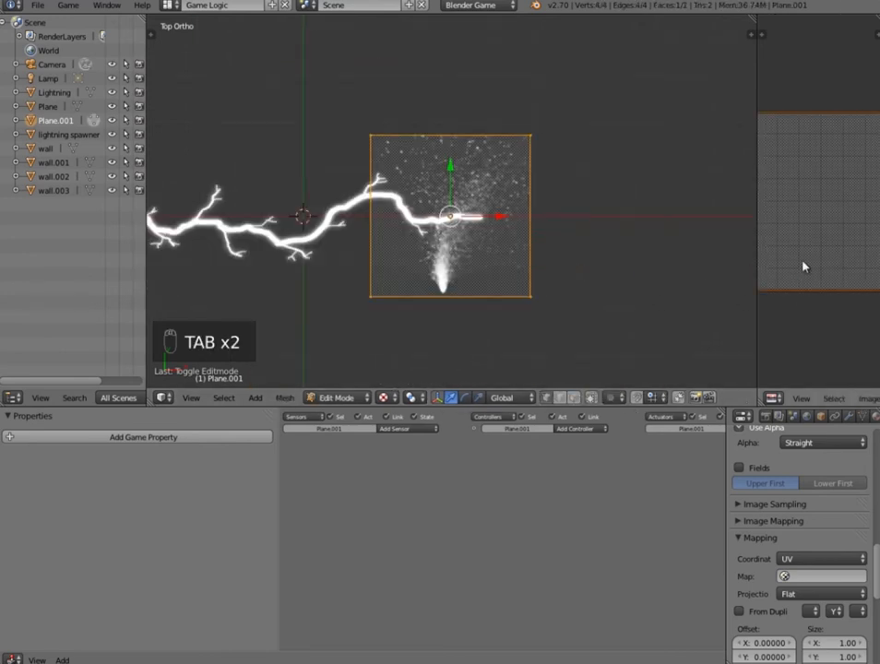
pyautogui.write('r90')
pyautogui.press('Return')
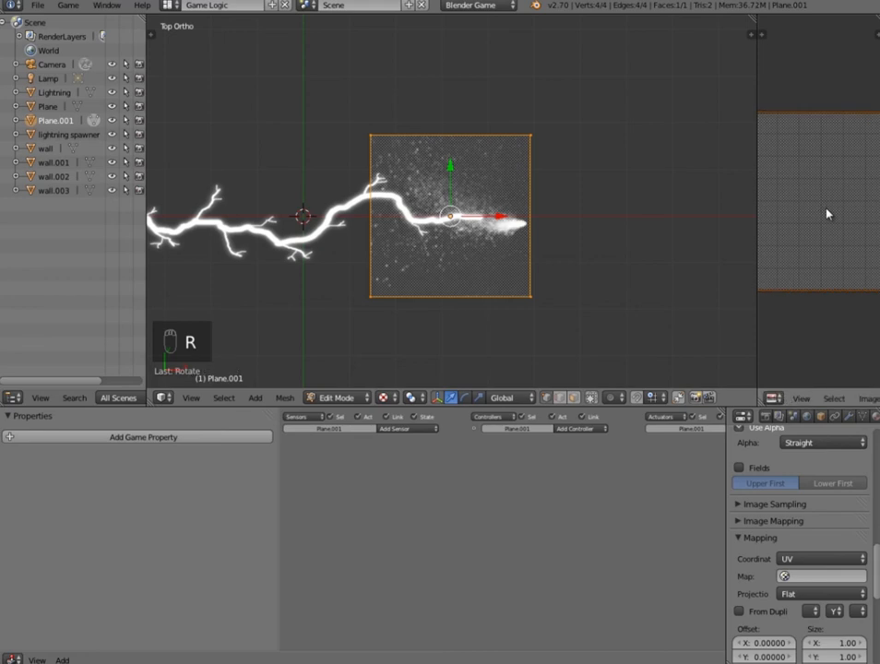
pyautogui.press('Tab')
# - Move the spark plane back along the bolt so the base of the sparks lines up with the bolt's tip
pyautogui.scroll(4, 638, 226)
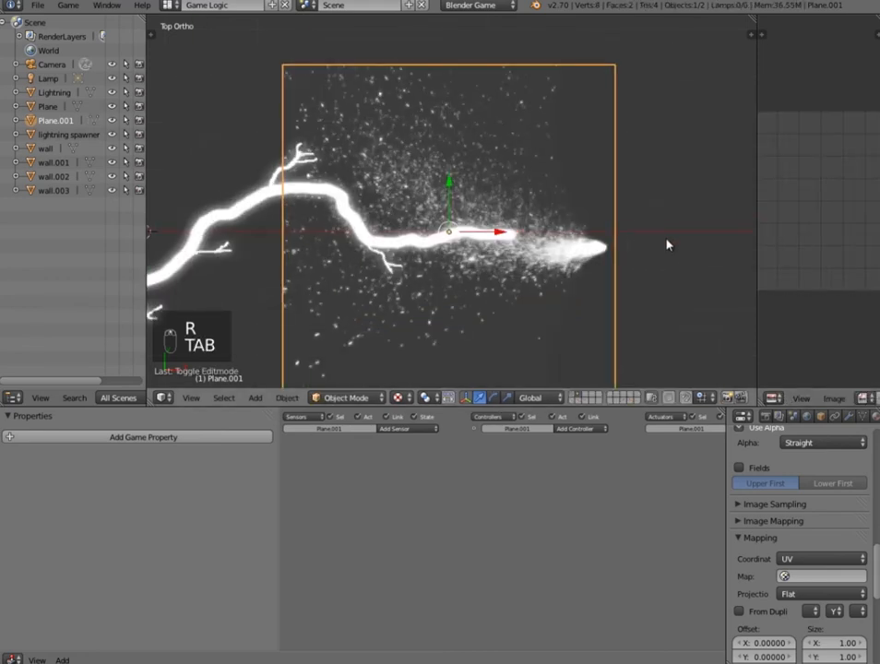
pyautogui.press('g')
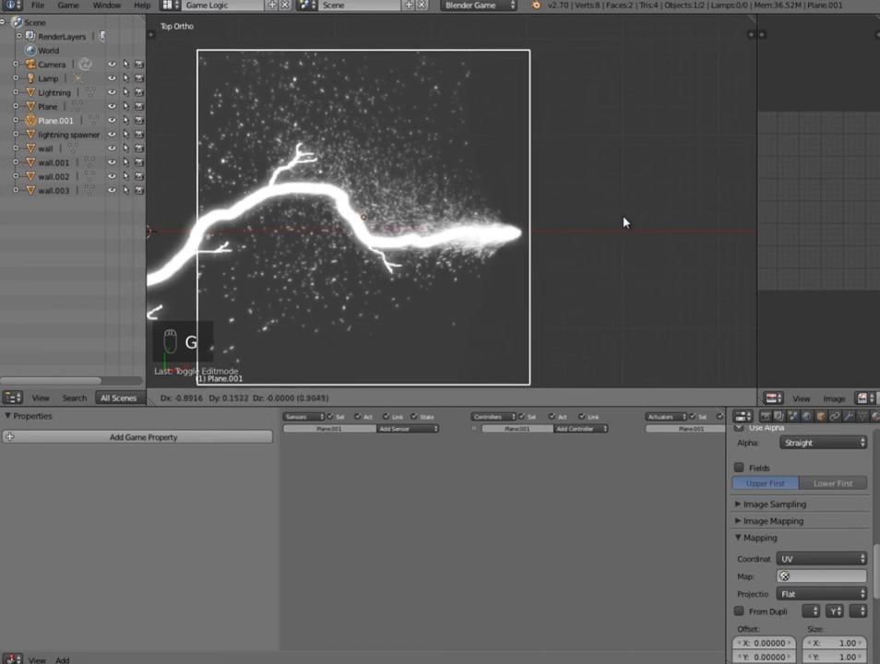
pyautogui.click(624, 223)
pyautogui.scroll(-4, 627, 228)
# - Deselect everything and examine the sparks and the bolt together from several angles and distances
pyautogui.moveTo(633, 238); pyautogui.dragTo(508, 274, button='middle')
pyautogui.scroll(-3, 505, 210)
pyautogui.scroll(5, 511, 277)
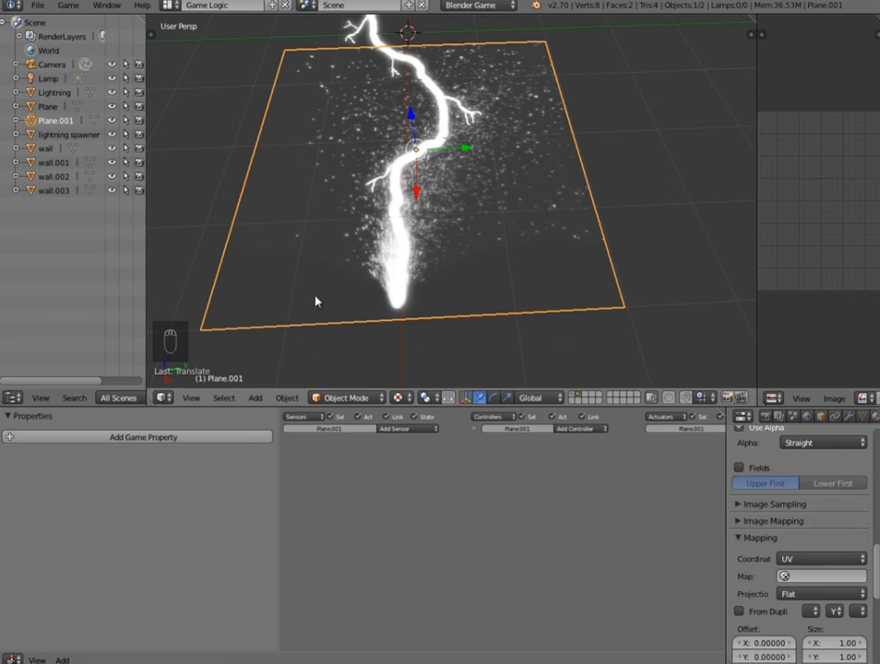
pyautogui.moveTo(478, 101)
pyautogui.mouseDown(button='middle')
pyautogui.moveTo(461, 138)
pyautogui.moveTo(475, 92)
pyautogui.mouseUp(button='middle')
pyautogui.press('a')
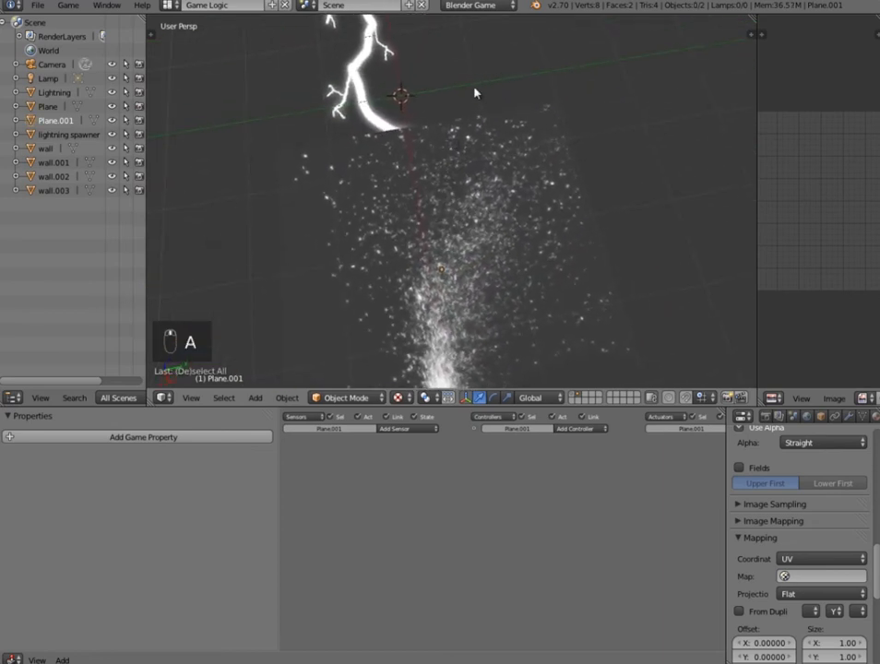
pyautogui.scroll(-6, 365, 143)
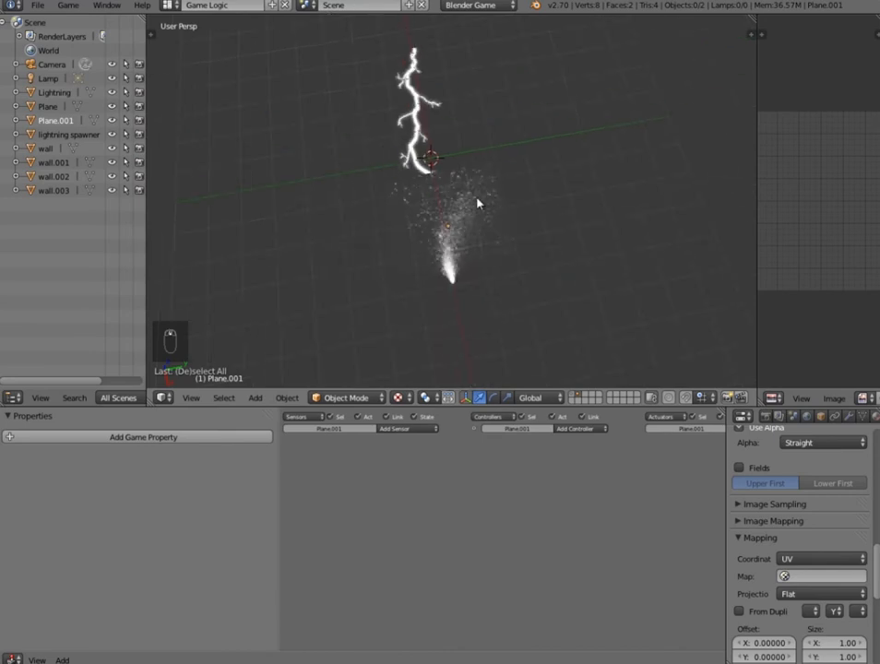
pyautogui.scroll(7, 491, 230)
pyautogui.keyDown('shift'); pyautogui.moveTo(513, 251); pyautogui.dragTo(497, 220, button='middle'); pyautogui.keyUp('shift')
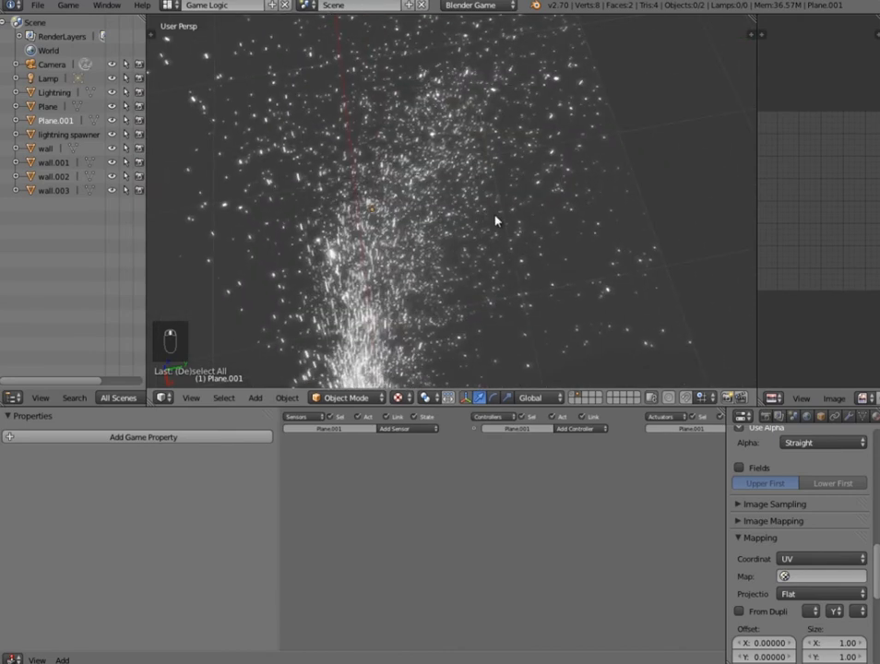
pyautogui.scroll(-4, 496, 221)
# - Switch to GIMP and open the recent image Fireworks0008_1_S.png
pyautogui.press('super')
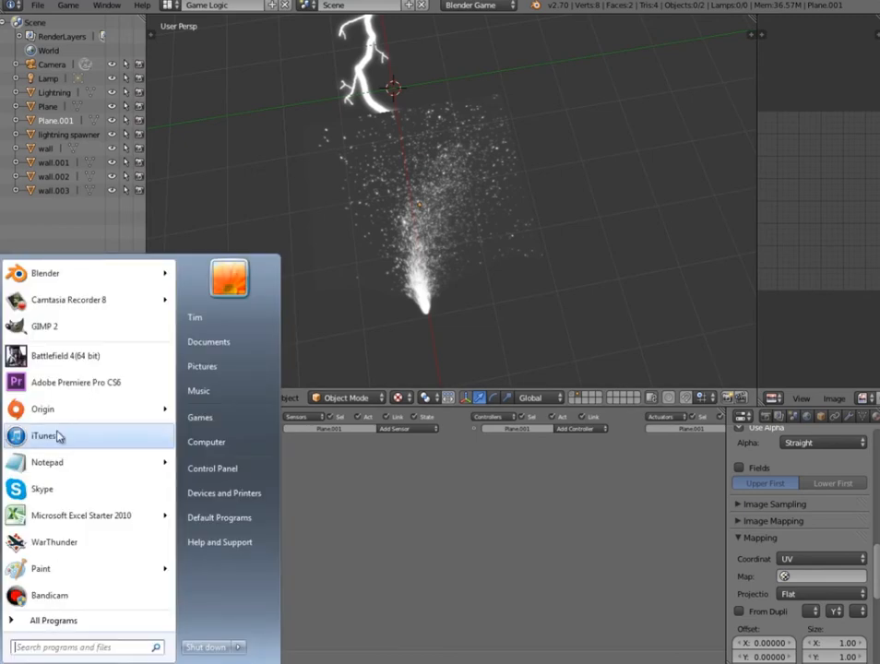
pyautogui.click(67, 334)
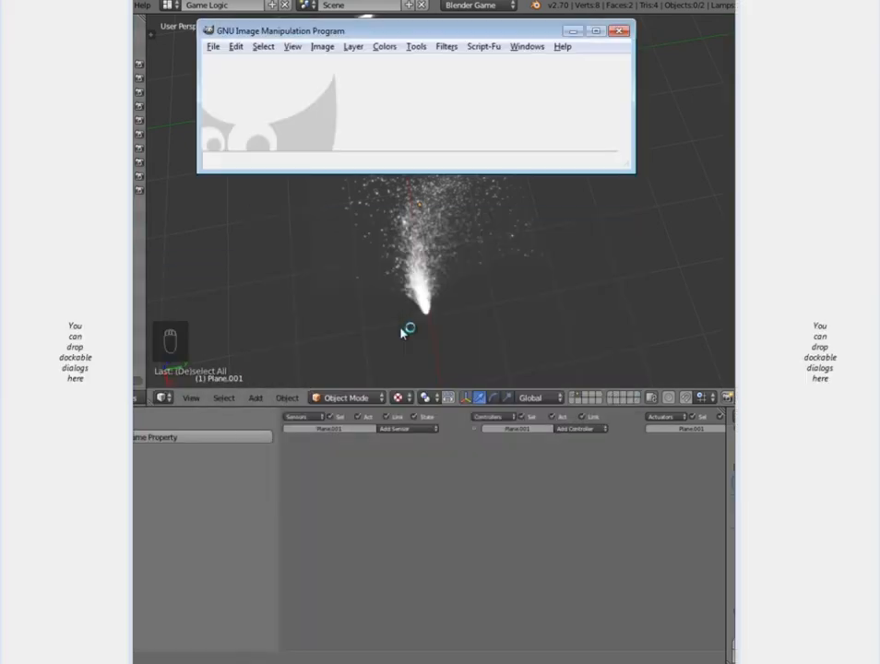
pyautogui.click(213, 46)
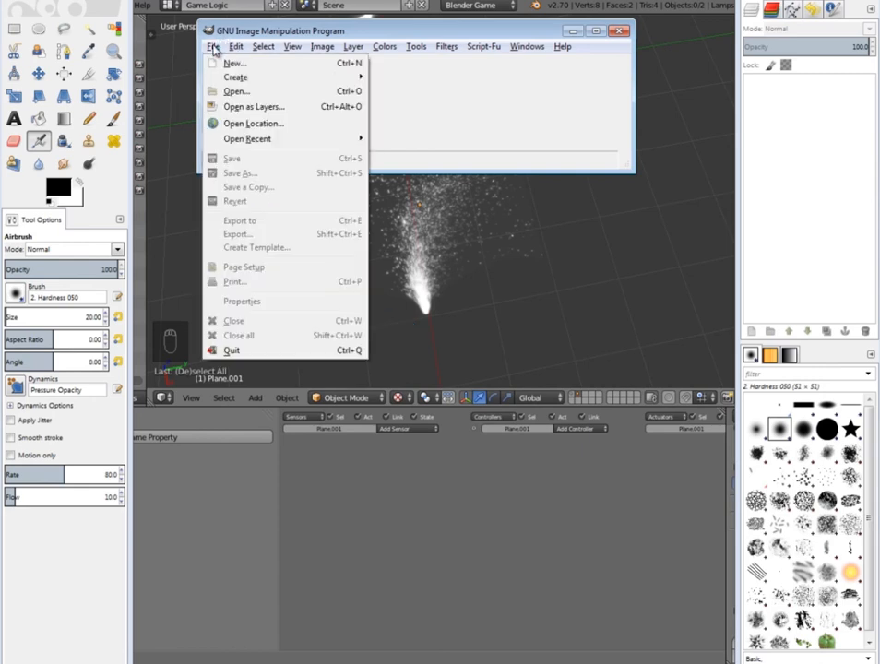
pyautogui.moveTo(247, 139)
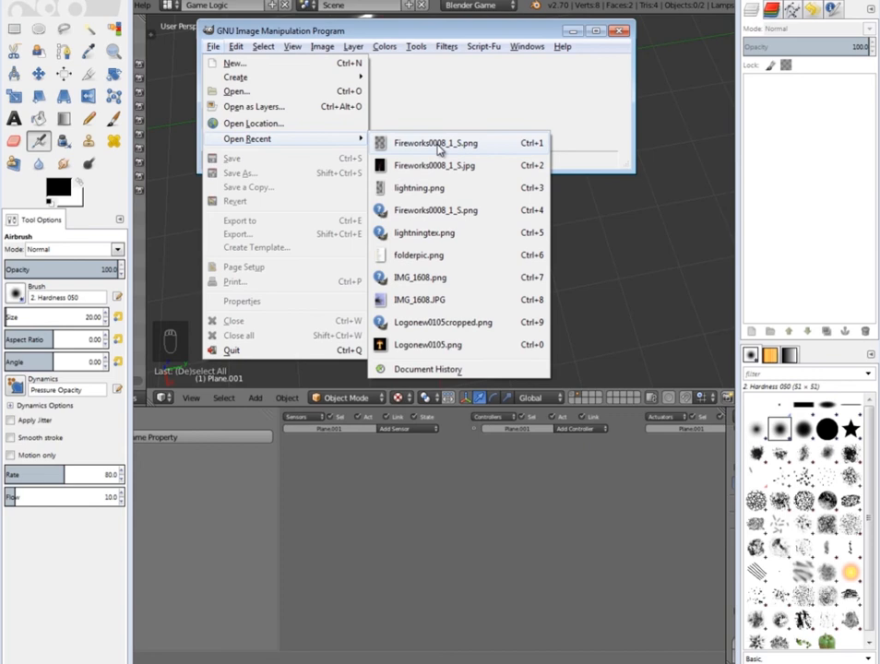
pyautogui.click(436, 143)
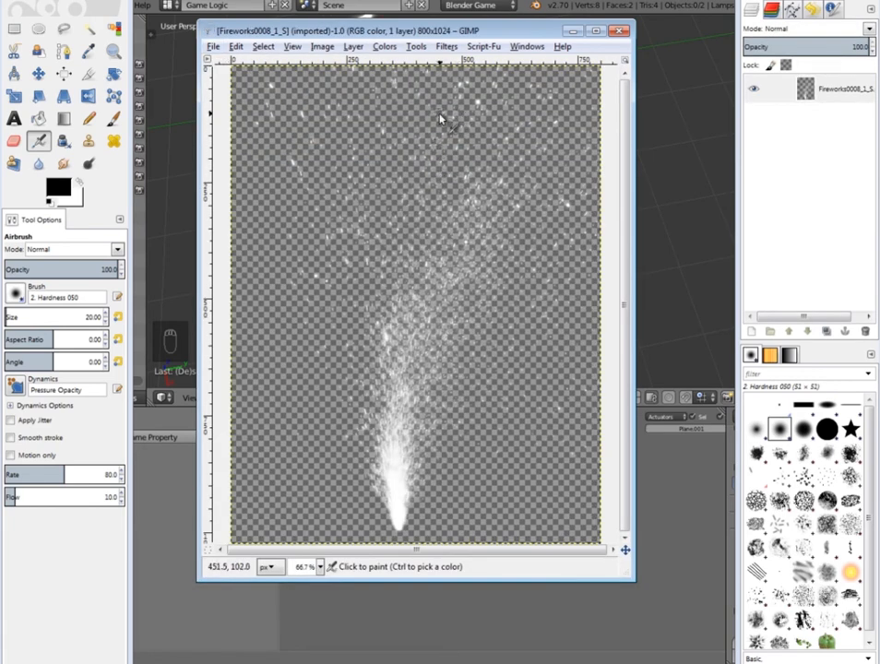
# - Add a white-filled 800 × 1024 px layer to the image and bucket-fill it with black
pyautogui.click(354, 47)
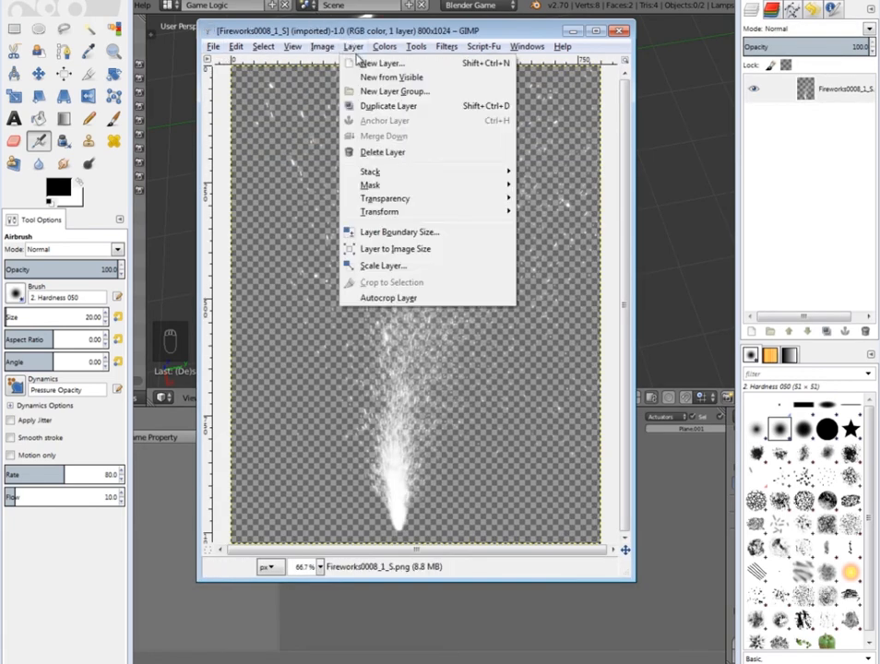
pyautogui.click(363, 63)
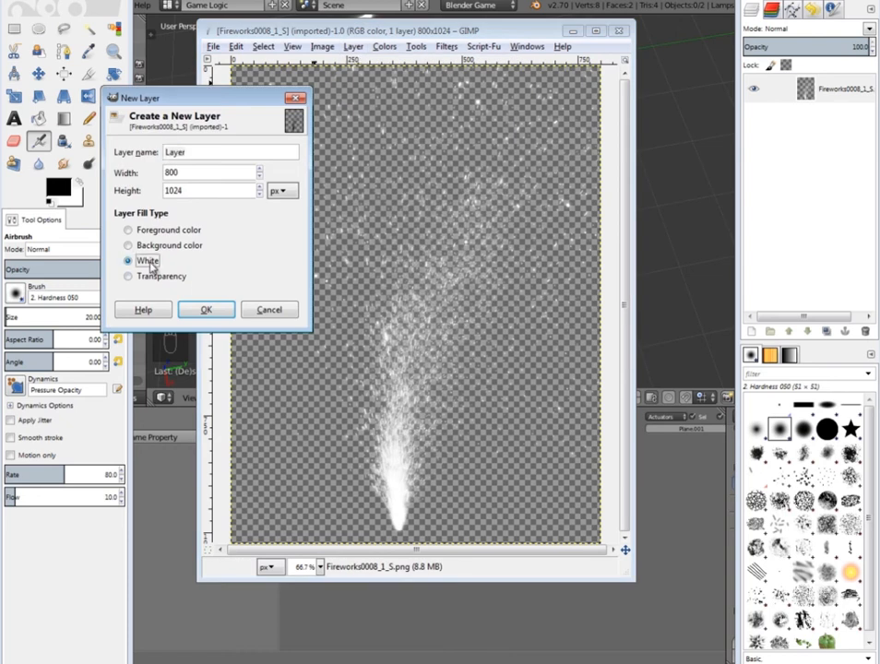
pyautogui.click(207, 310)
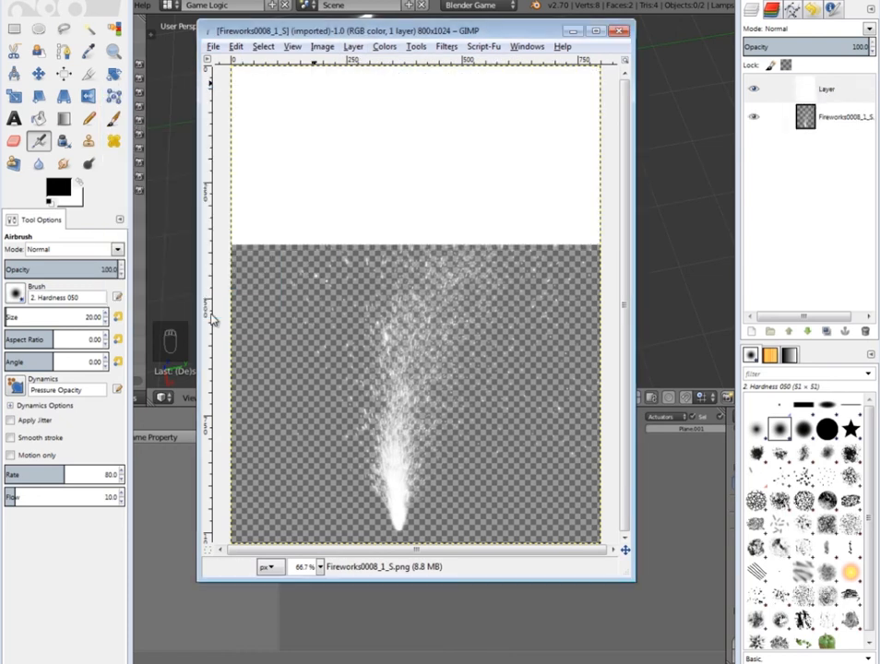
pyautogui.click(39, 119)
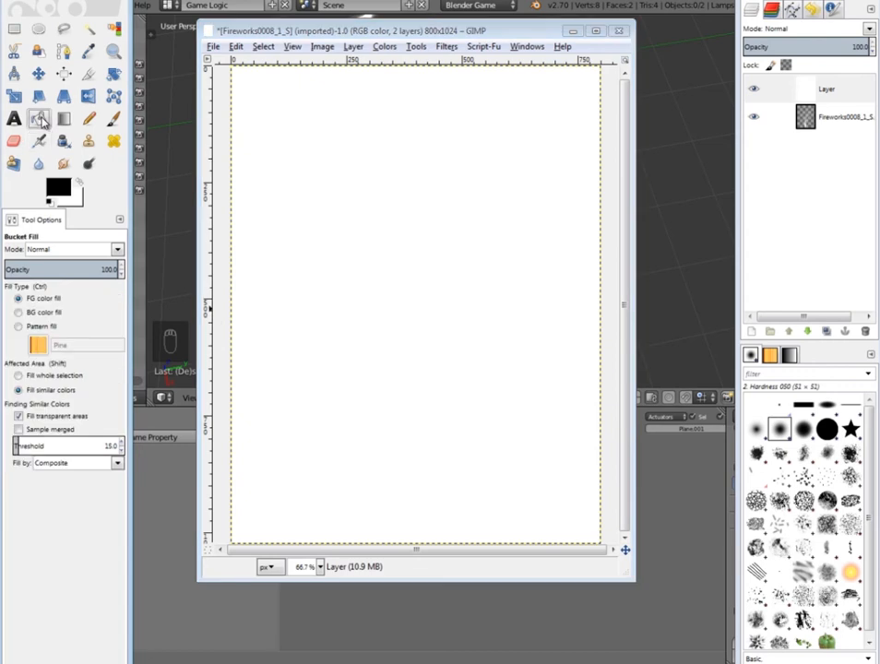
pyautogui.click(364, 257)
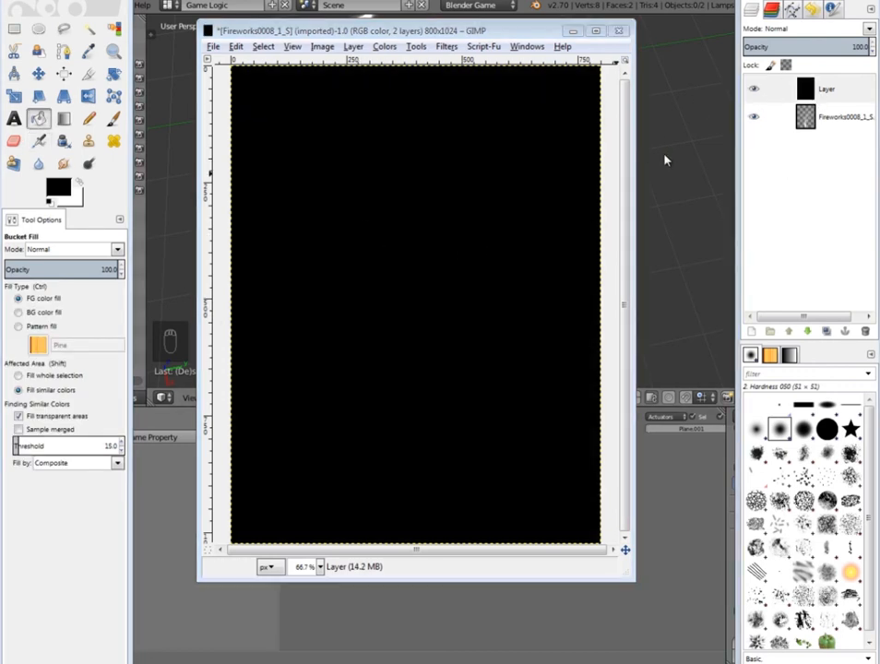
# - Lower the black layer beneath the Fireworks0008_1_S layer so it backs the sparks
pyautogui.click(840, 89)
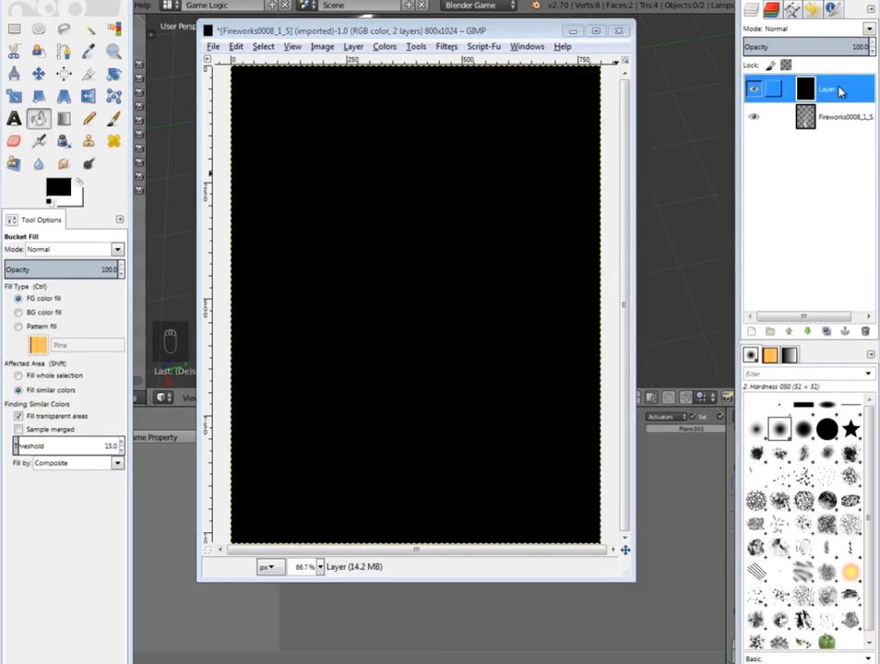
pyautogui.click(808, 332)
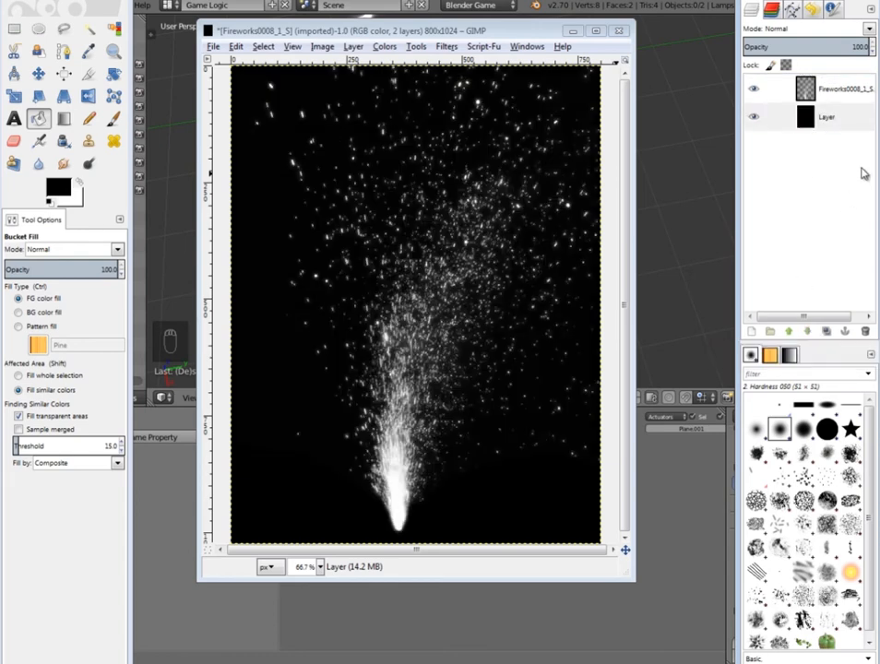
pyautogui.click(819, 94)
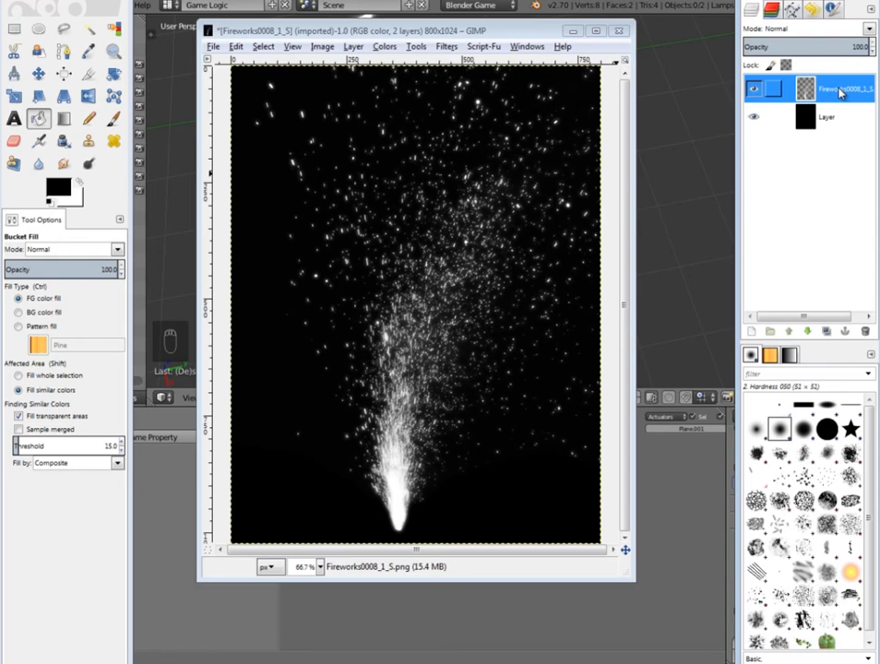
pyautogui.click(823, 118)
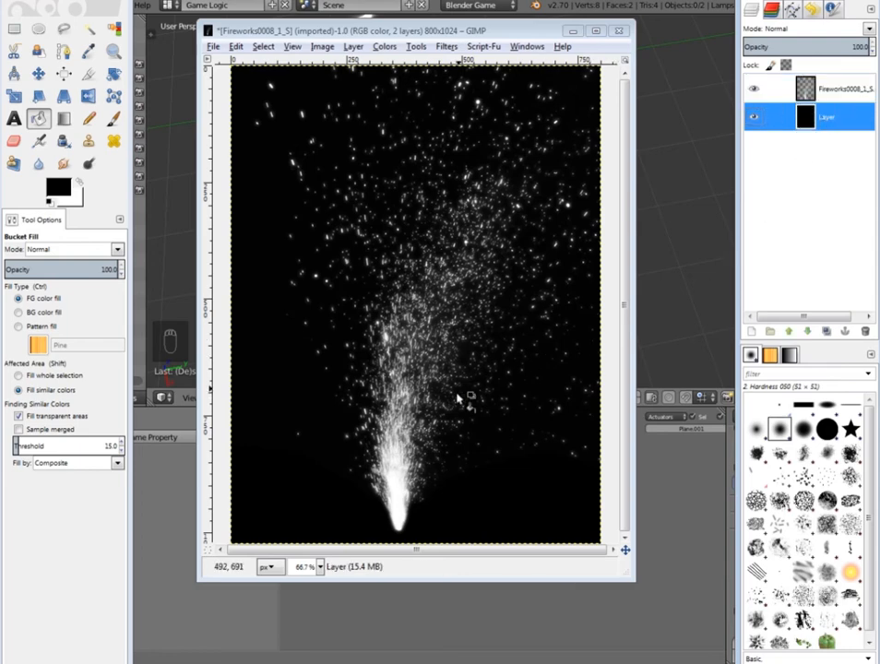
# - Inspect the sparks up close against black and choose the Eraser with the 2. Hardness 075 brush
pyautogui.keyDown('ctrl'); pyautogui.scroll(3, 443, 406); pyautogui.keyUp('ctrl')
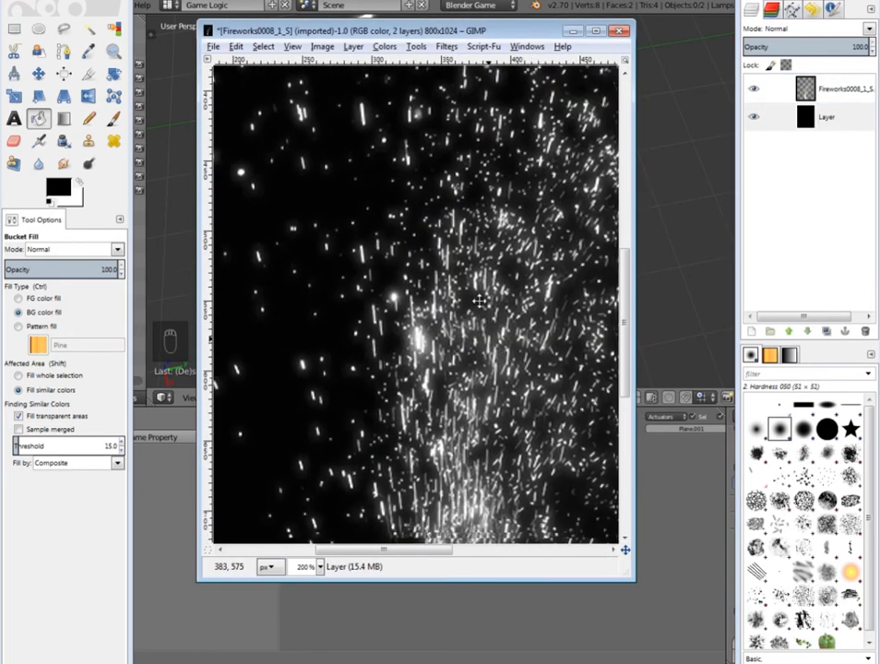
pyautogui.moveTo(478, 301); pyautogui.dragTo(462, 113, button='middle')
pyautogui.moveTo(461, 392); pyautogui.dragTo(463, 200, button='middle')
pyautogui.moveTo(503, 297); pyautogui.dragTo(417, 379, button='middle')
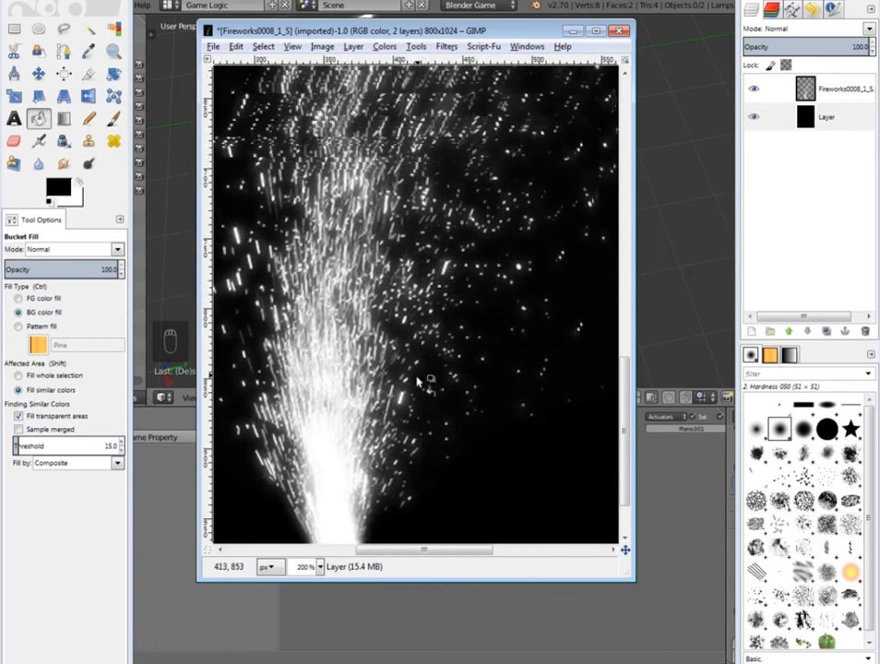
pyautogui.keyDown('ctrl'); pyautogui.scroll(-4, 419, 379); pyautogui.keyUp('ctrl')
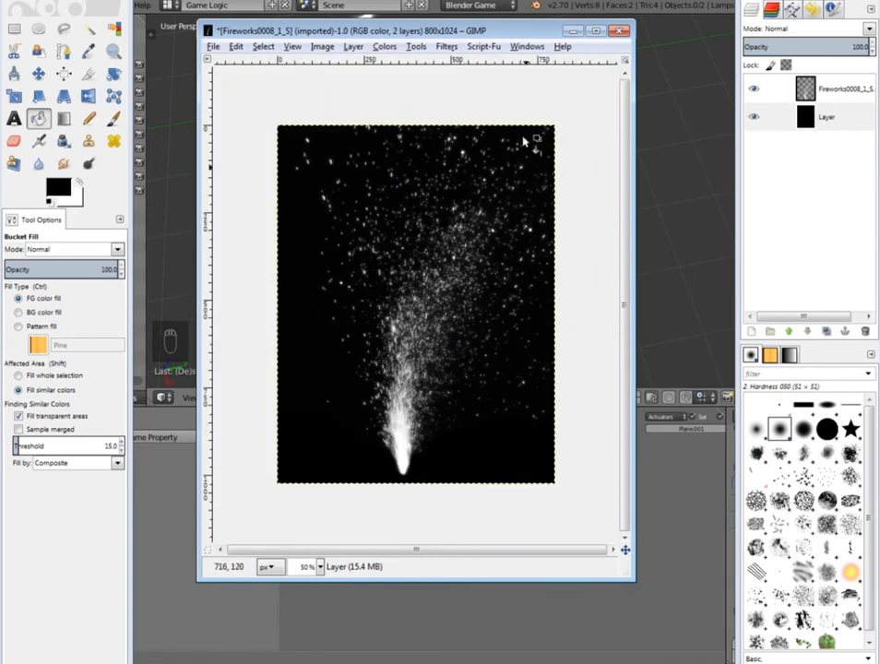
pyautogui.click(16, 142)
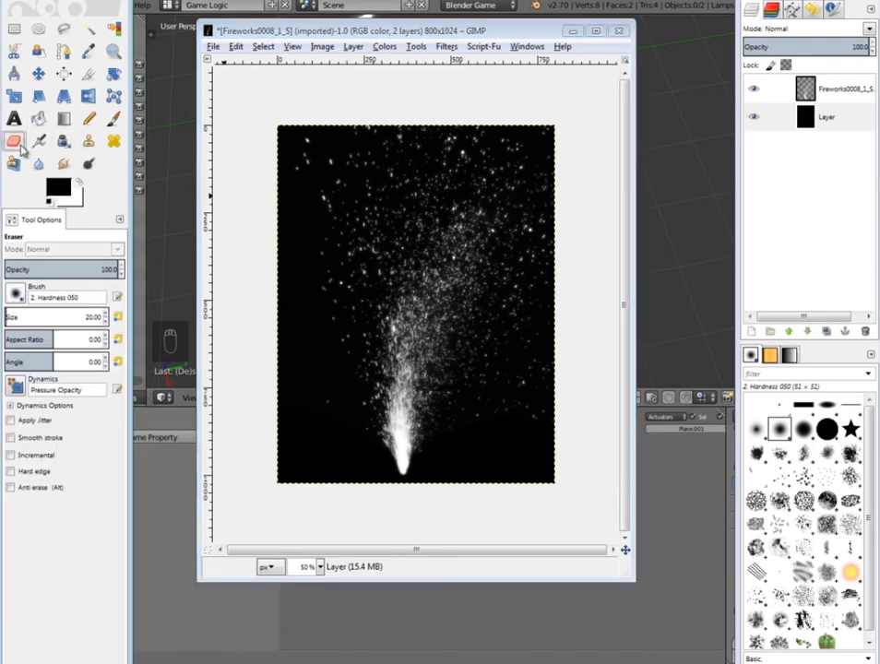
pyautogui.click(15, 294)
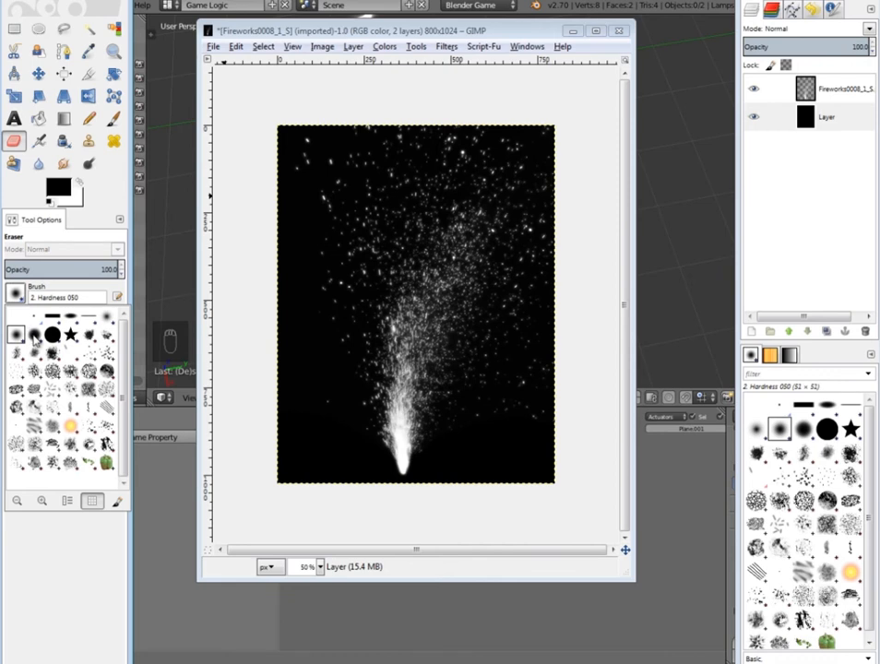
pyautogui.click(34, 337)
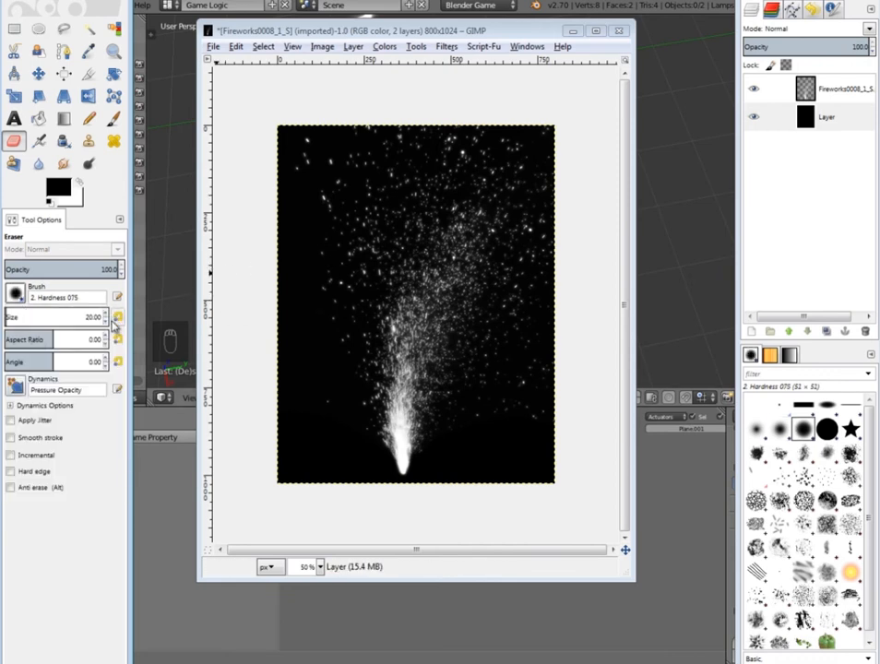
pyautogui.keyDown('ctrl'); pyautogui.scroll(2, 516, 433); pyautogui.keyUp('ctrl')
pyautogui.keyDown('ctrl'); pyautogui.scroll(1, 542, 396); pyautogui.keyUp('ctrl')
pyautogui.keyDown('ctrl'); pyautogui.moveTo(541, 395); pyautogui.dragTo(454, 334, button='middle'); pyautogui.keyUp('ctrl')
pyautogui.keyDown('ctrl'); pyautogui.scroll(-1, 454, 334); pyautogui.keyUp('ctrl')
pyautogui.keyDown('ctrl'); pyautogui.scroll(-1, 454, 369); pyautogui.keyUp('ctrl')
pyautogui.keyDown('ctrl'); pyautogui.moveTo(539, 431); pyautogui.dragTo(470, 375, button='middle'); pyautogui.keyUp('ctrl')
pyautogui.moveTo(478, 417); pyautogui.dragTo(514, 403)
pyautogui.hotkey('ctrl', 'z')
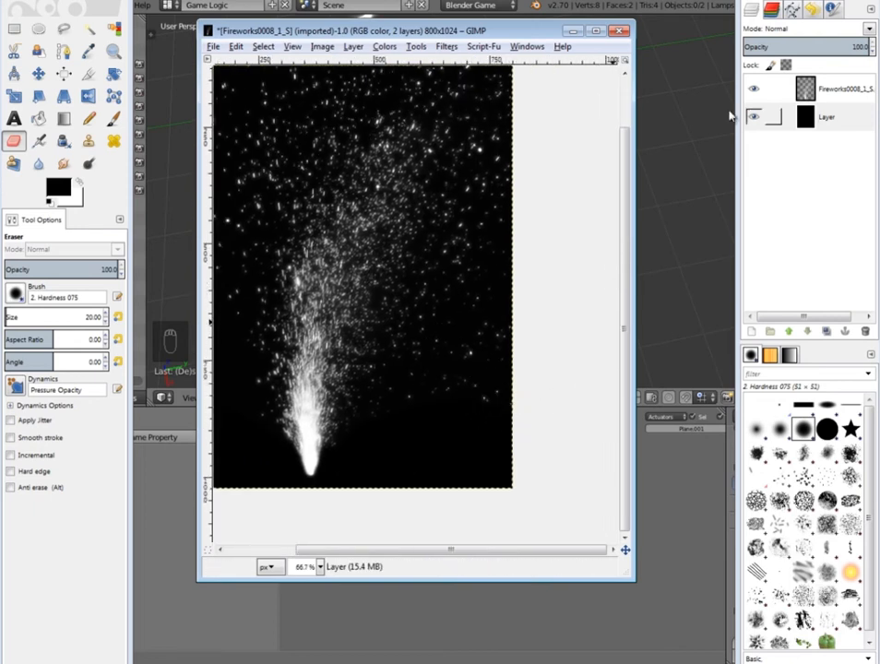
# - Select the Fireworks0008_1_S layer and erase stray sparks along the image's right side and in its upper-right corner
pyautogui.click(835, 89)
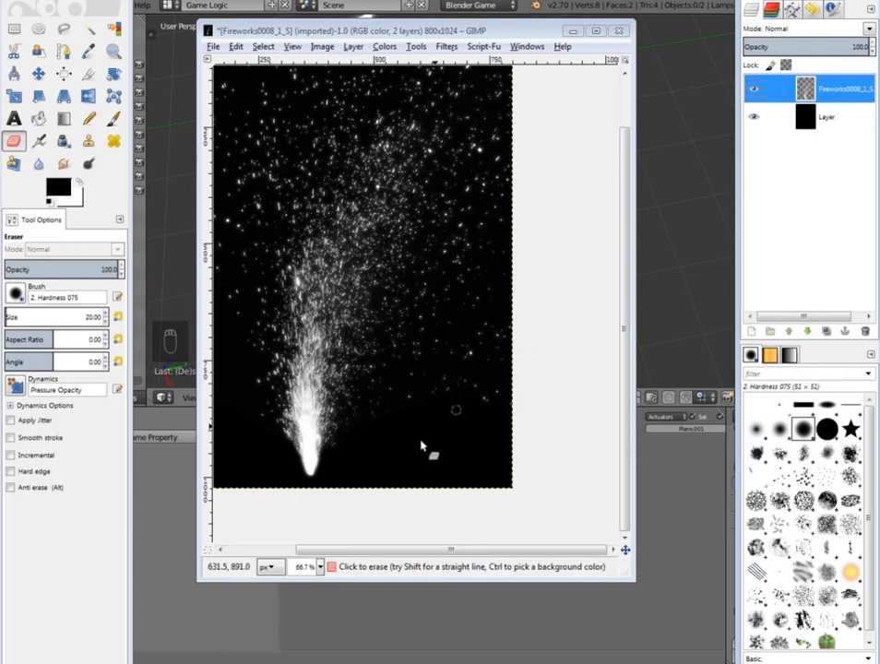
pyautogui.moveTo(485, 397); pyautogui.dragTo(504, 393)
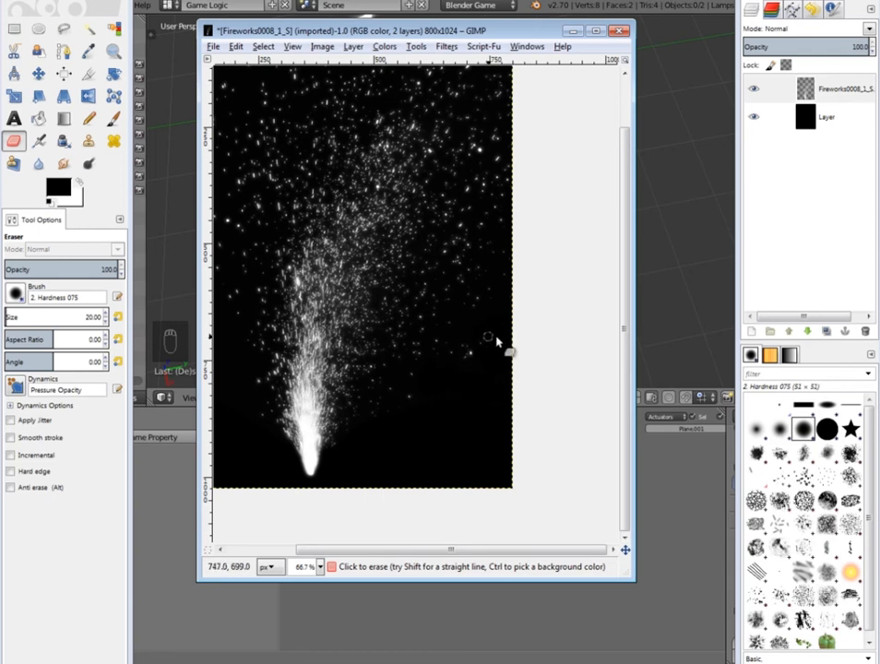
pyautogui.keyDown('ctrl'); pyautogui.scroll(2, 495, 339); pyautogui.keyUp('ctrl')
pyautogui.moveTo(490, 369); pyautogui.dragTo(497, 387, button='middle')
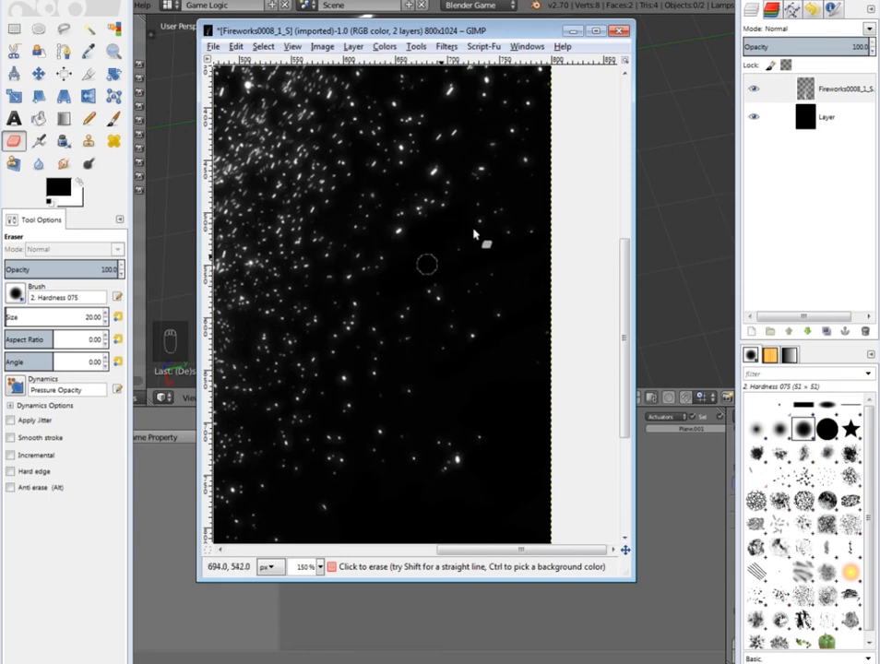
pyautogui.keyDown('ctrl'); pyautogui.scroll(-2, 503, 194); pyautogui.keyUp('ctrl')
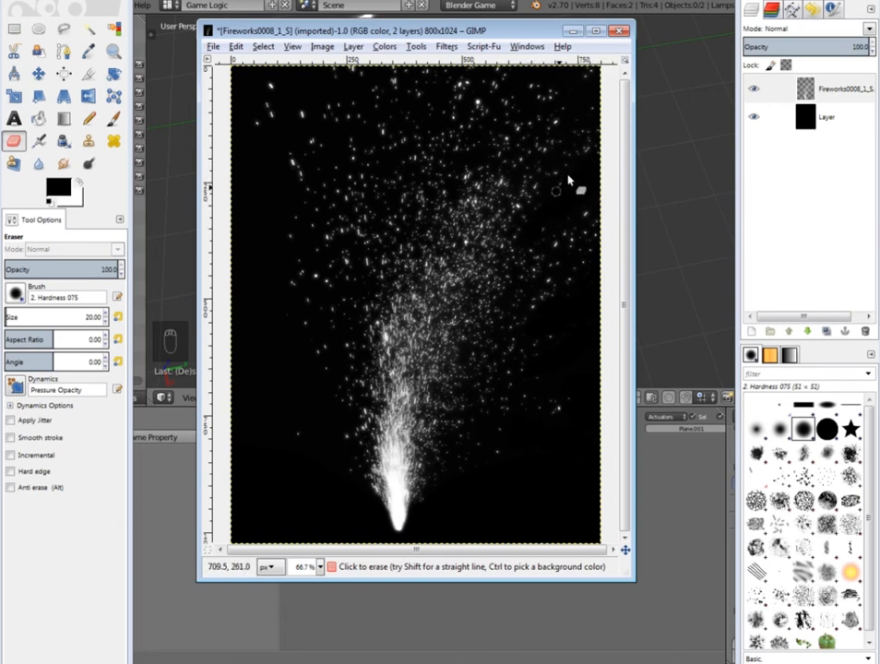
pyautogui.scroll(3, 580, 183)
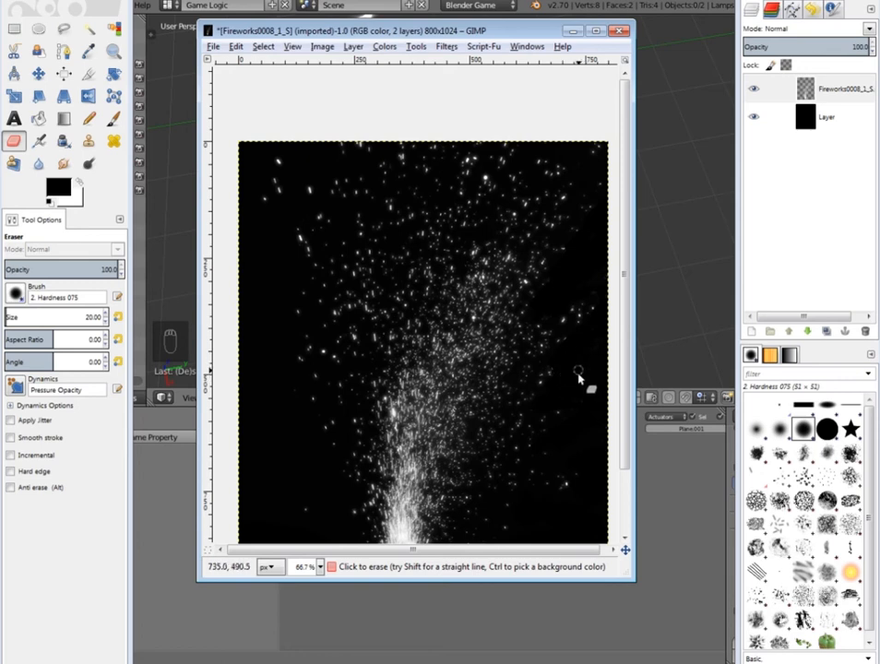
pyautogui.scroll(3, 593, 242)
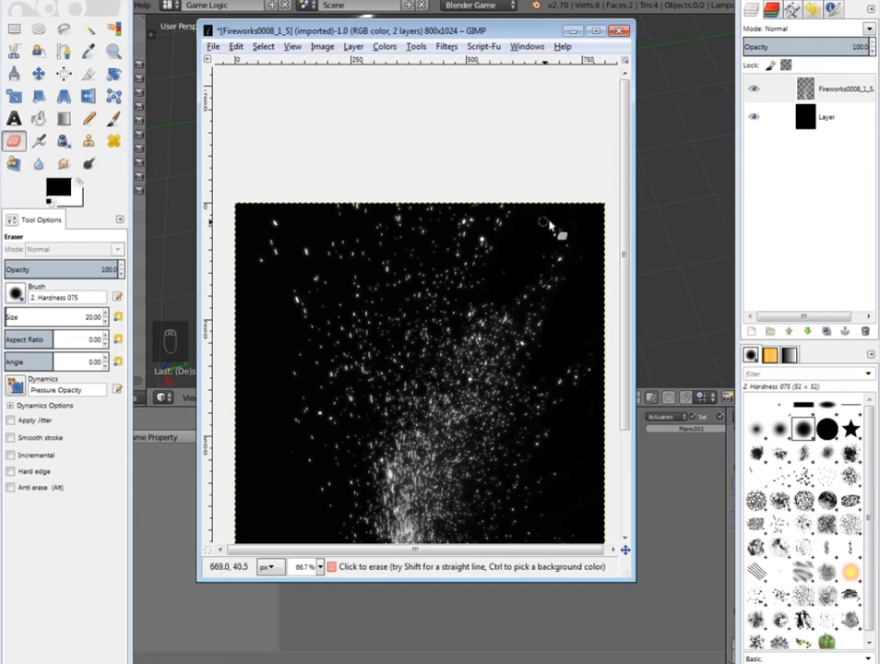
# - Erase sparks along the image's upper edge so that only separate streaks extend from the spray
pyautogui.moveTo(506, 240); pyautogui.dragTo(517, 267, button='middle')
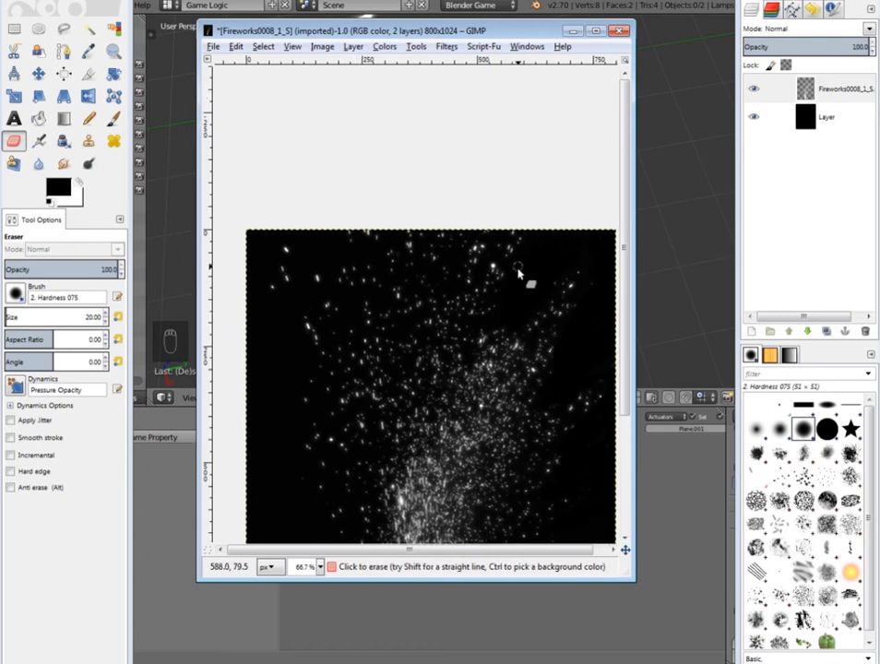
pyautogui.moveTo(442, 249); pyautogui.dragTo(503, 169, button='middle')
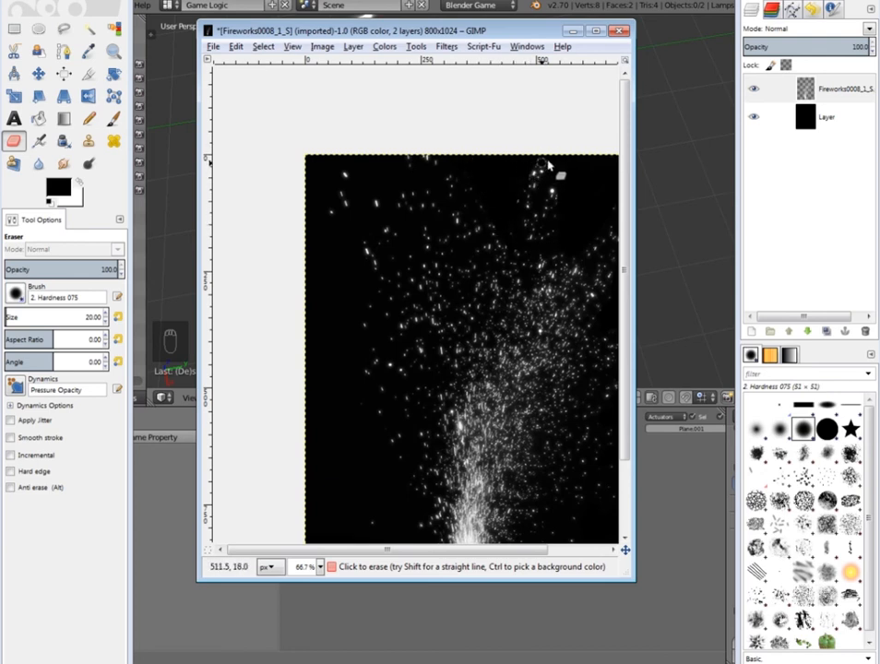
pyautogui.keyDown('ctrl'); pyautogui.moveTo(530, 251); pyautogui.dragTo(492, 222, button='middle'); pyautogui.keyUp('ctrl')
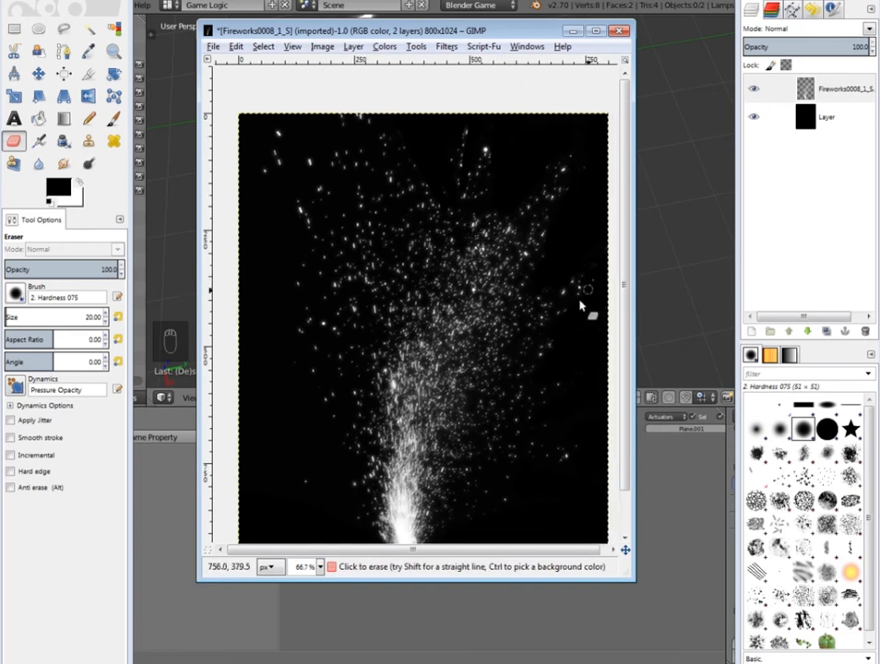
pyautogui.keyDown('ctrl'); pyautogui.moveTo(392, 170); pyautogui.dragTo(497, 235, button='middle'); pyautogui.keyUp('ctrl')
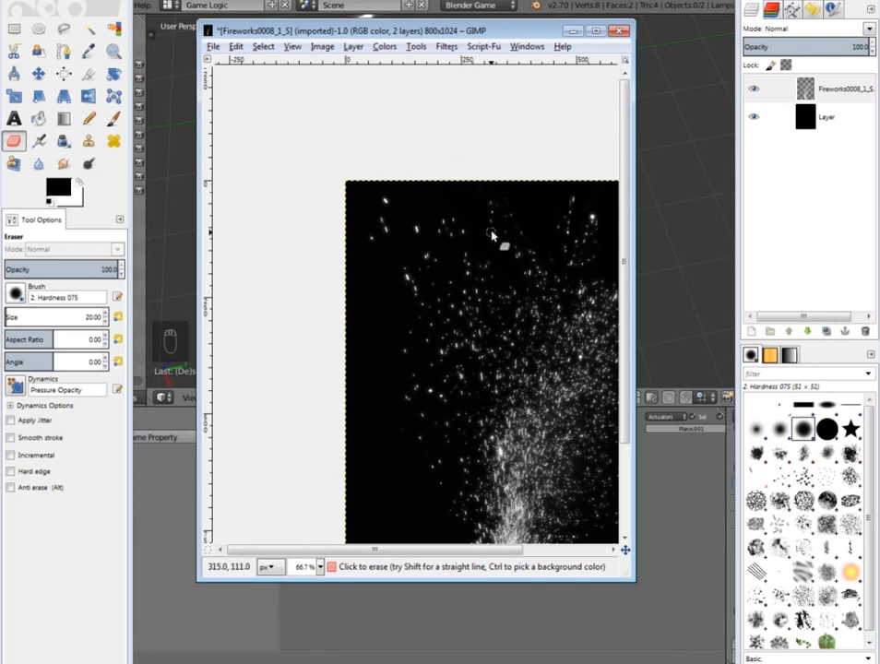
pyautogui.moveTo(545, 309); pyautogui.dragTo(431, 193, button='middle')
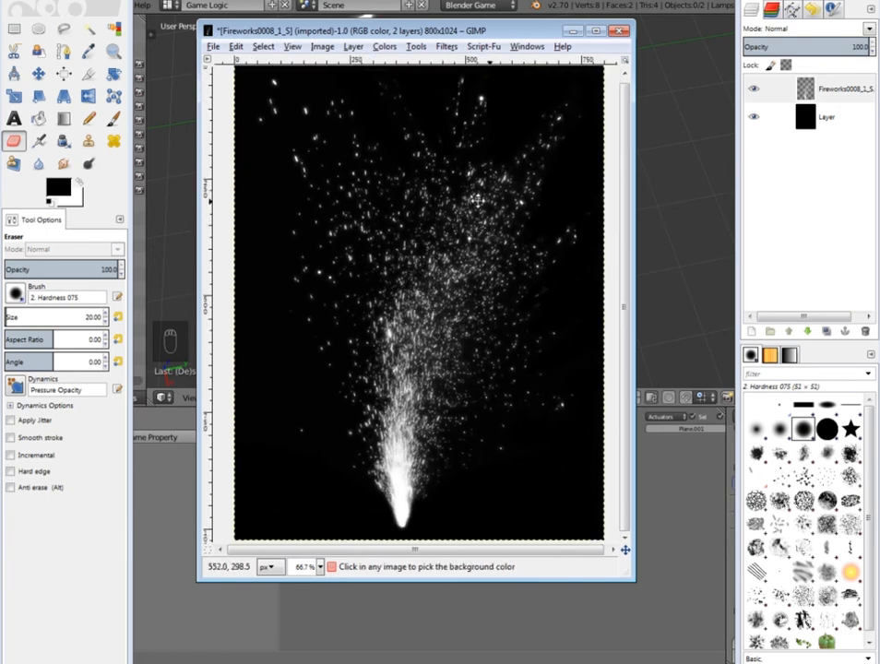
# - Erase gaps into the spray's outer right part and thin the stray sparks along the image's left side
pyautogui.moveTo(491, 189); pyautogui.dragTo(448, 198, button='middle')
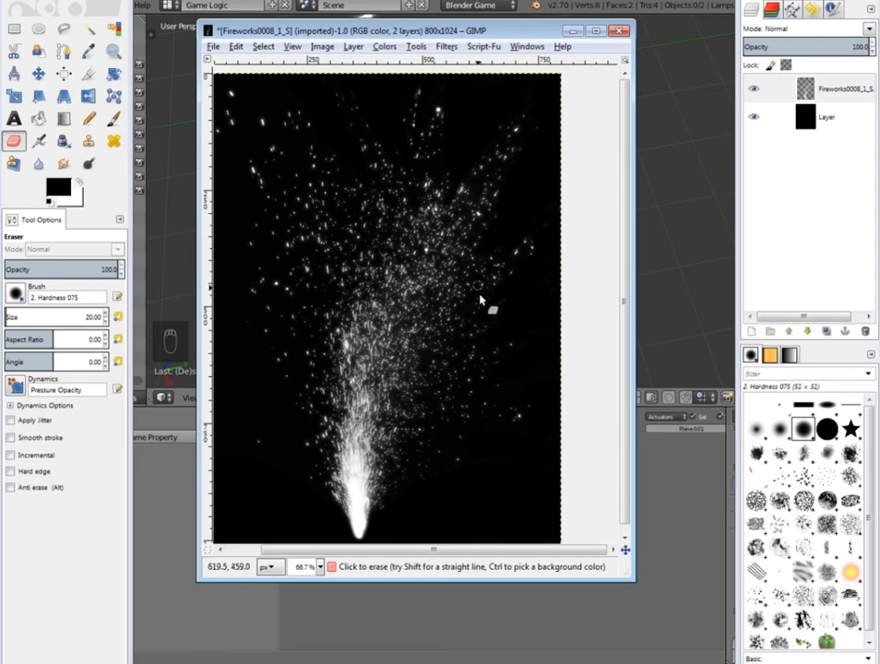
pyautogui.keyDown('ctrl'); pyautogui.moveTo(408, 360); pyautogui.dragTo(445, 346, button='middle'); pyautogui.keyUp('ctrl')
pyautogui.keyDown('ctrl'); pyautogui.moveTo(363, 207); pyautogui.dragTo(396, 272, button='middle'); pyautogui.keyUp('ctrl')
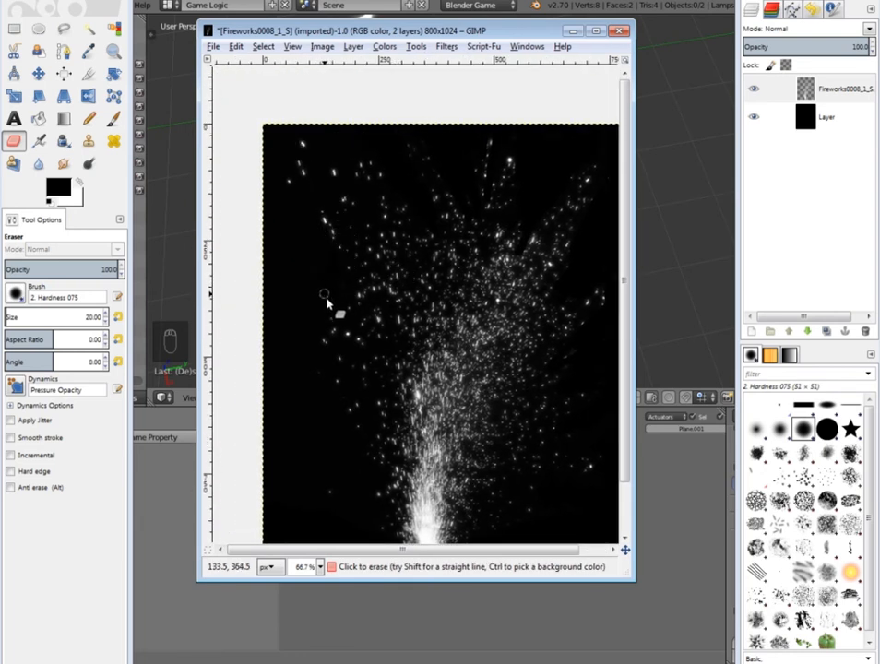
pyautogui.keyDown('ctrl'); pyautogui.moveTo(346, 407); pyautogui.dragTo(376, 303, button='middle'); pyautogui.keyUp('ctrl')
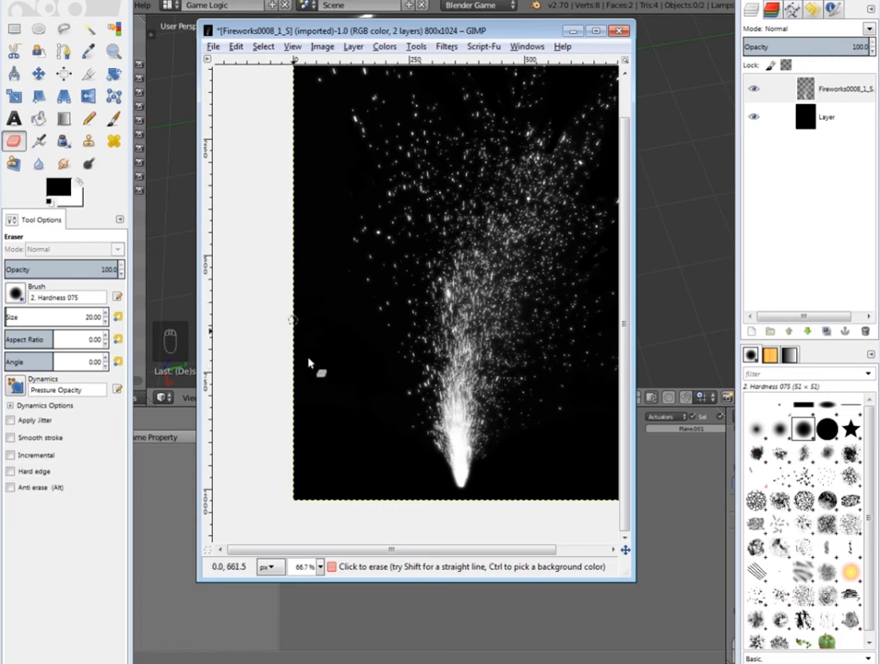
# - Enlarge the eraser to 321.25 to clear the remaining residue around the spray, and hide the black layer
pyautogui.moveTo(10, 318); pyautogui.dragTo(12, 318)
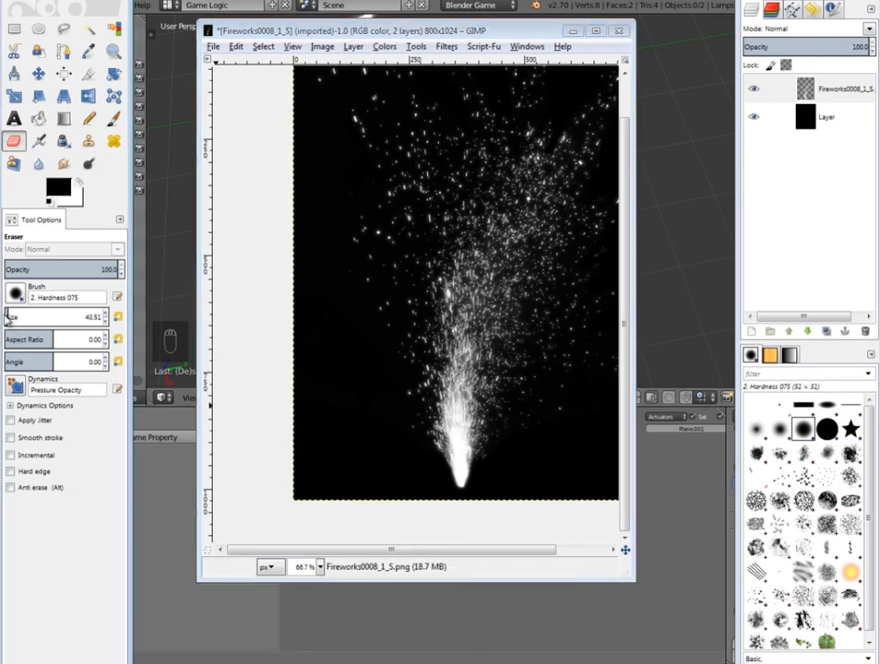
pyautogui.moveTo(18, 317); pyautogui.dragTo(278, 369)
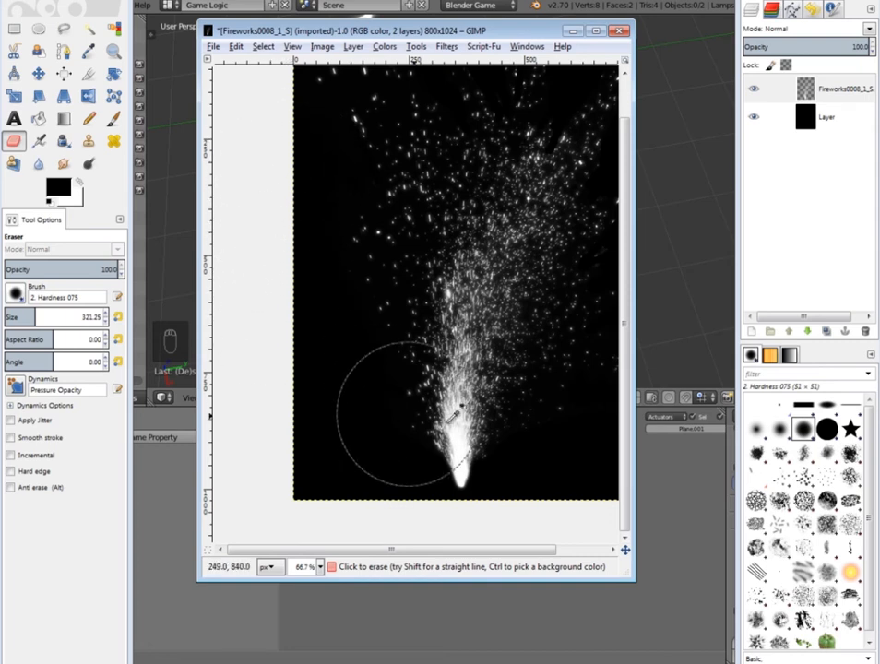
pyautogui.moveTo(449, 421); pyautogui.dragTo(329, 349, button='middle')
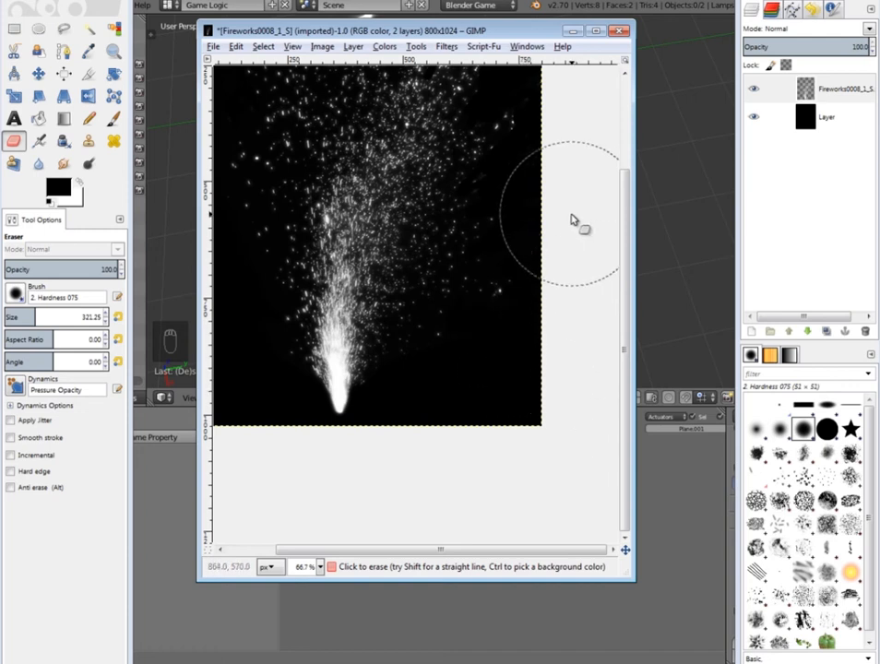
pyautogui.moveTo(566, 169); pyautogui.dragTo(552, 392, button='middle')
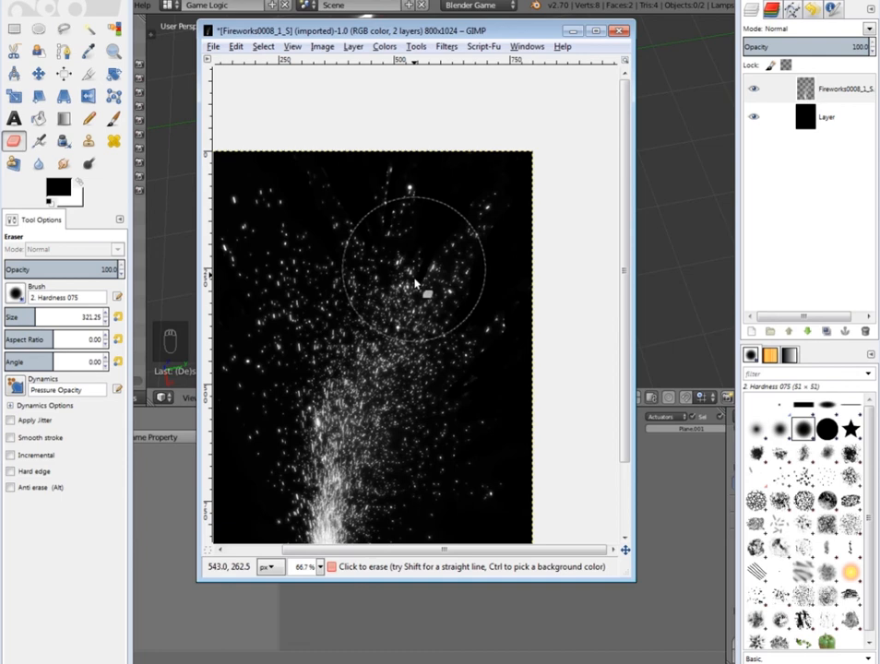
pyautogui.click(754, 119)
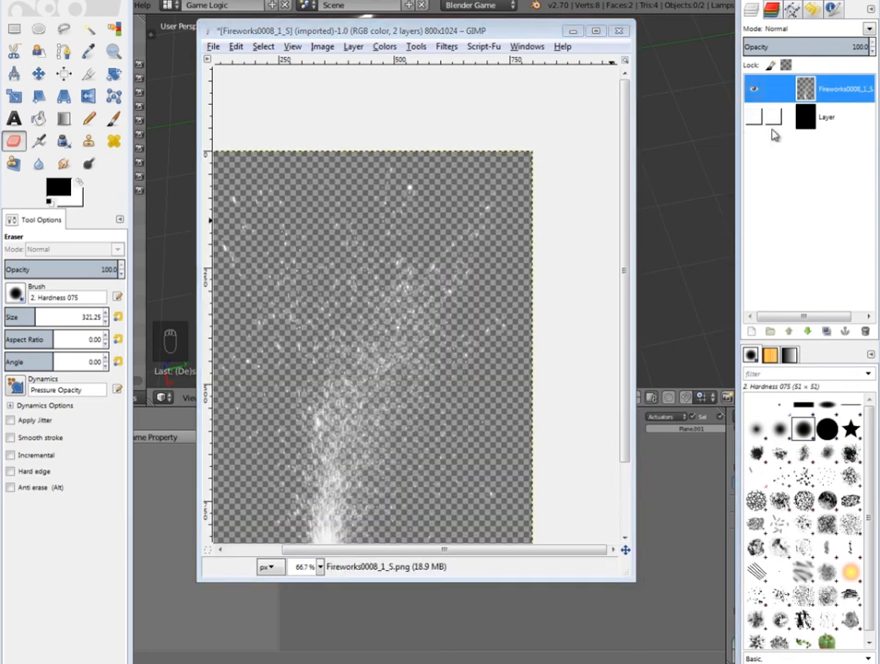
# - Overwrite Fireworks0008_1_S.png with the cleaned-up spark image
pyautogui.moveTo(322, 31); pyautogui.dragTo(396, 37)
pyautogui.click(289, 55)
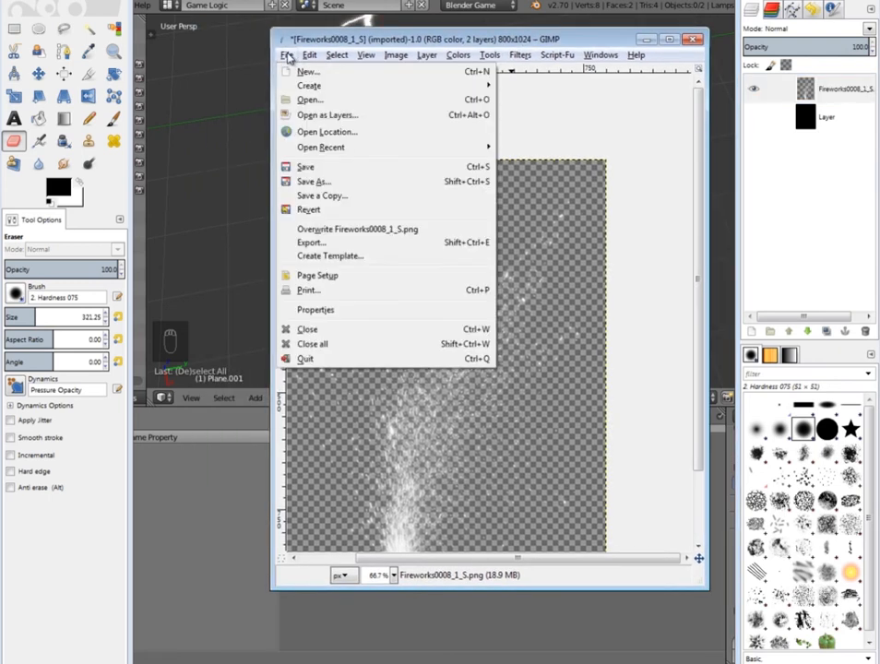
pyautogui.click(335, 233)
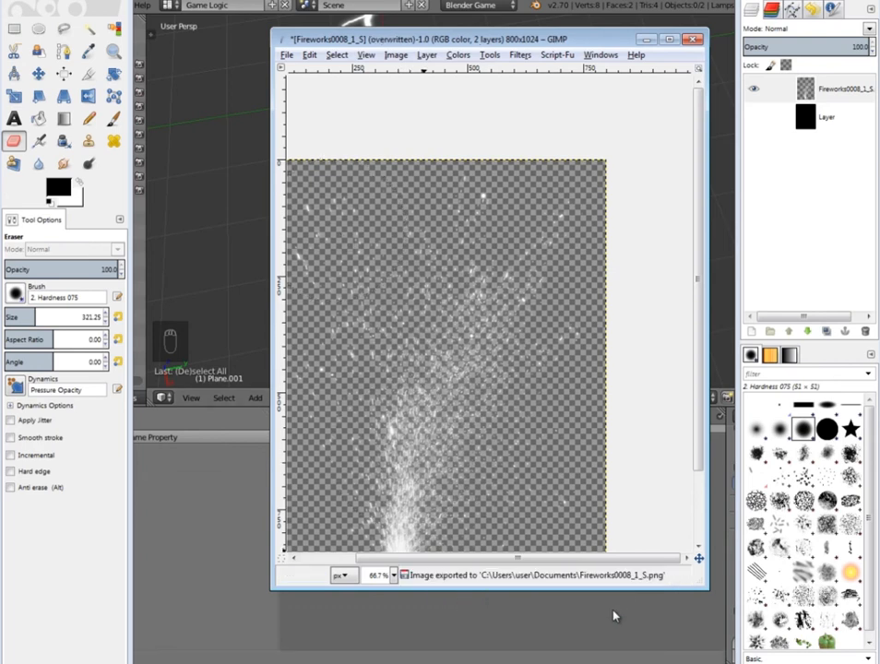
# - Switch to Blender, select the spark plane and reload its Fireworks0008_1_S.png texture image
pyautogui.click(354, 3)
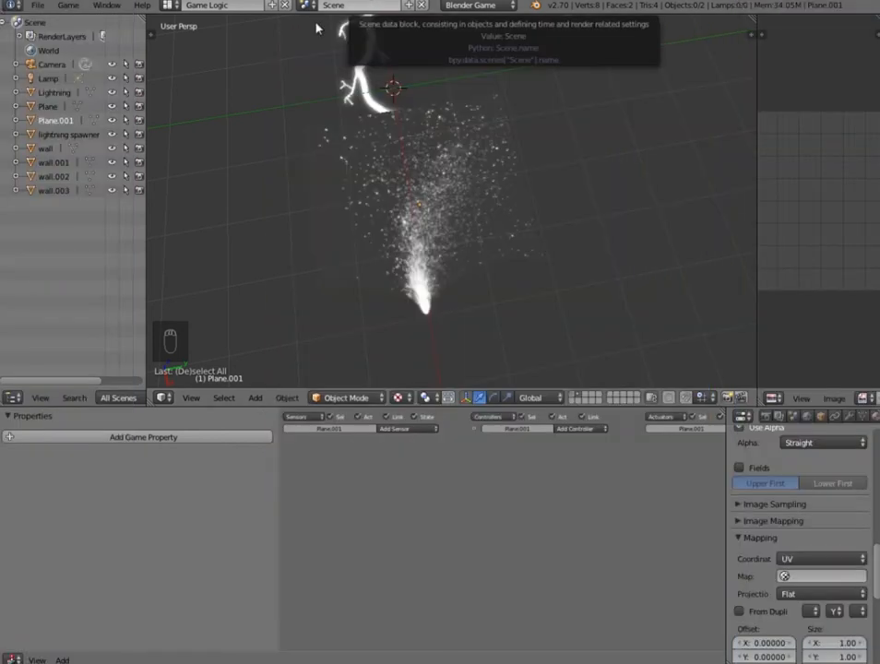
pyautogui.moveTo(420, 228); pyautogui.dragTo(459, 222, button='middle')
pyautogui.rightClick(462, 218)
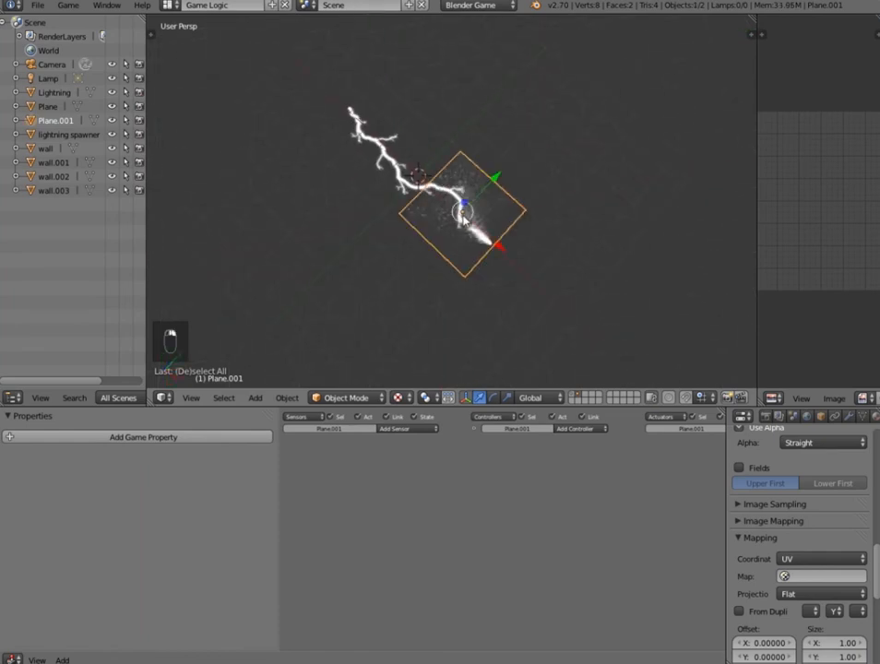
pyautogui.moveTo(476, 290); pyautogui.dragTo(475, 314, button='middle')
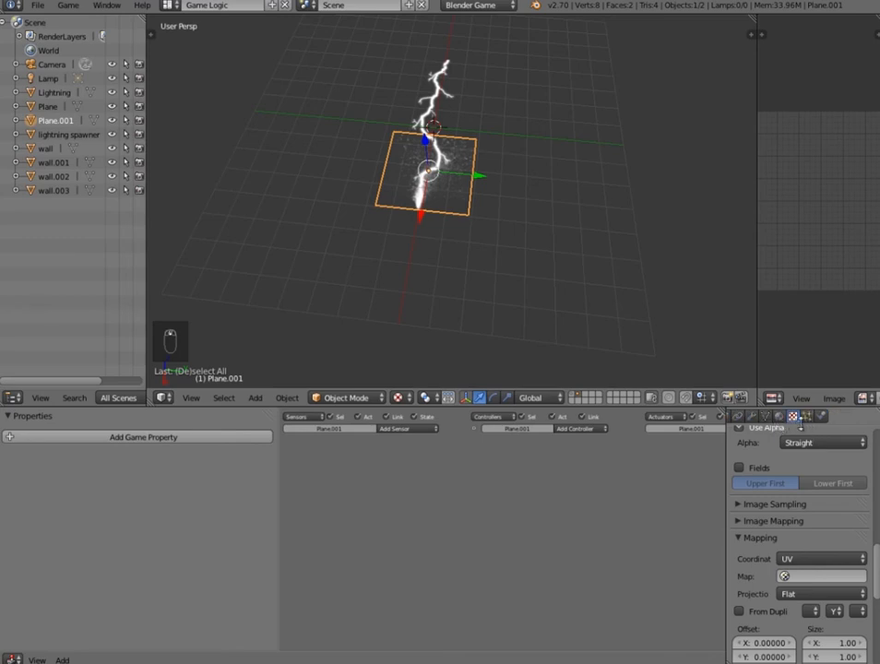
pyautogui.scroll(5, 837, 525)
pyautogui.click(860, 484)
pyautogui.scroll(8, 628, 365)
pyautogui.scroll(-3, 471, 226)
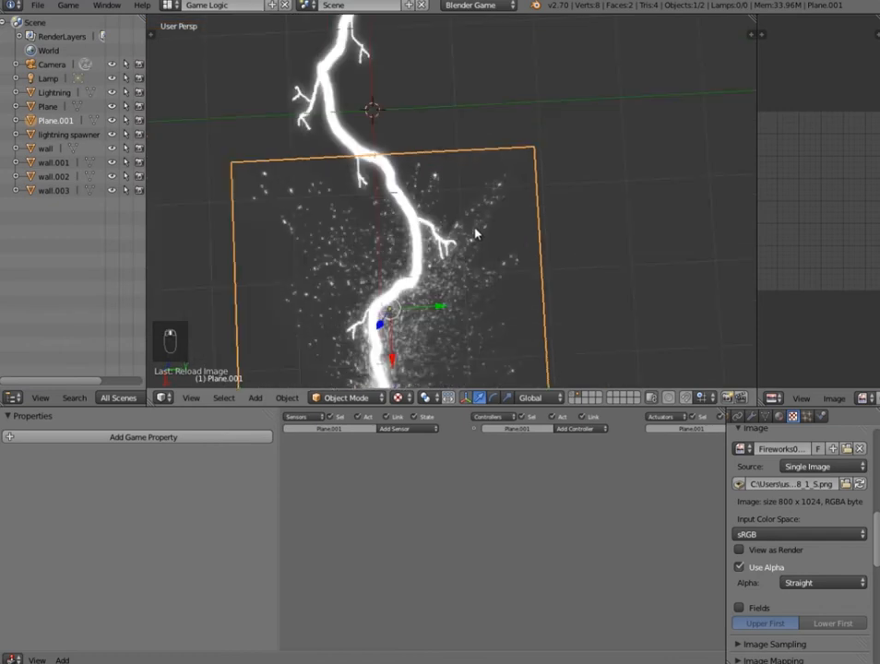
pyautogui.scroll(-4, 481, 227)
pyautogui.keyDown('shift'); pyautogui.moveTo(447, 290); pyautogui.dragTo(475, 247, button='middle'); pyautogui.keyUp('shift')
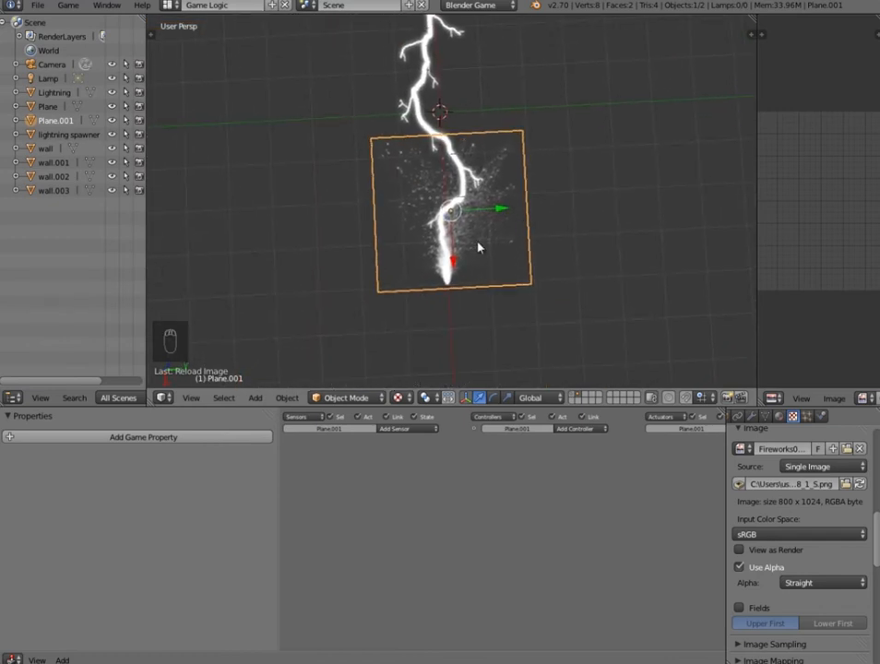
pyautogui.scroll(-3, 478, 247)
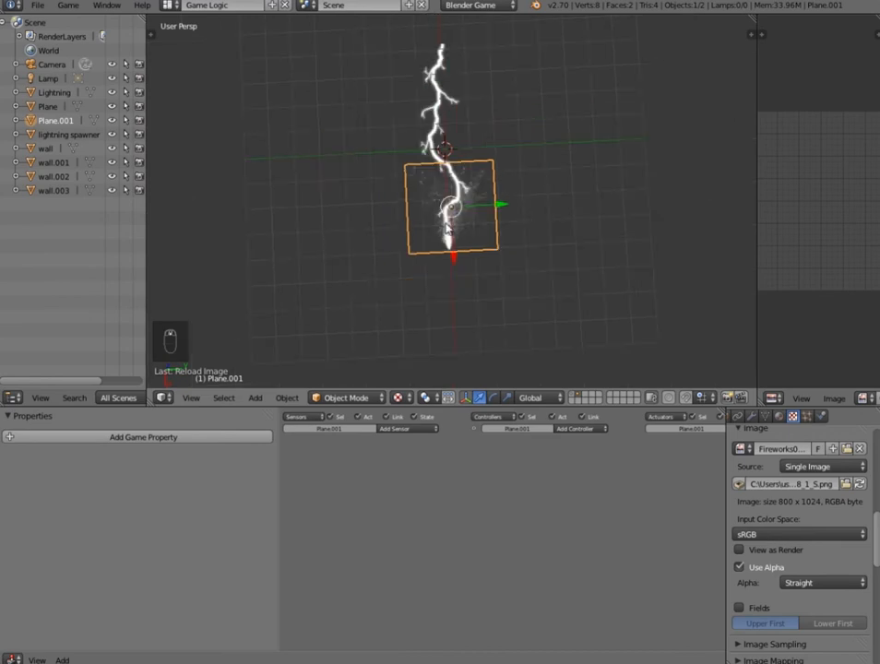
# - Stretch the spark plane to about 1.2 times its length along the X axis and reposition it over the bolt's lower end
pyautogui.moveTo(478, 248)
pyautogui.mouseDown(button='middle')
pyautogui.moveTo(494, 243)
pyautogui.moveTo(487, 236)
pyautogui.mouseUp(button='middle')
pyautogui.scroll(-3, 487, 236)
pyautogui.scroll(7, 487, 236)
pyautogui.moveTo(406, 247); pyautogui.dragTo(437, 210, button='middle')
pyautogui.scroll(-3, 436, 210)
pyautogui.press('s')
pyautogui.press('x')
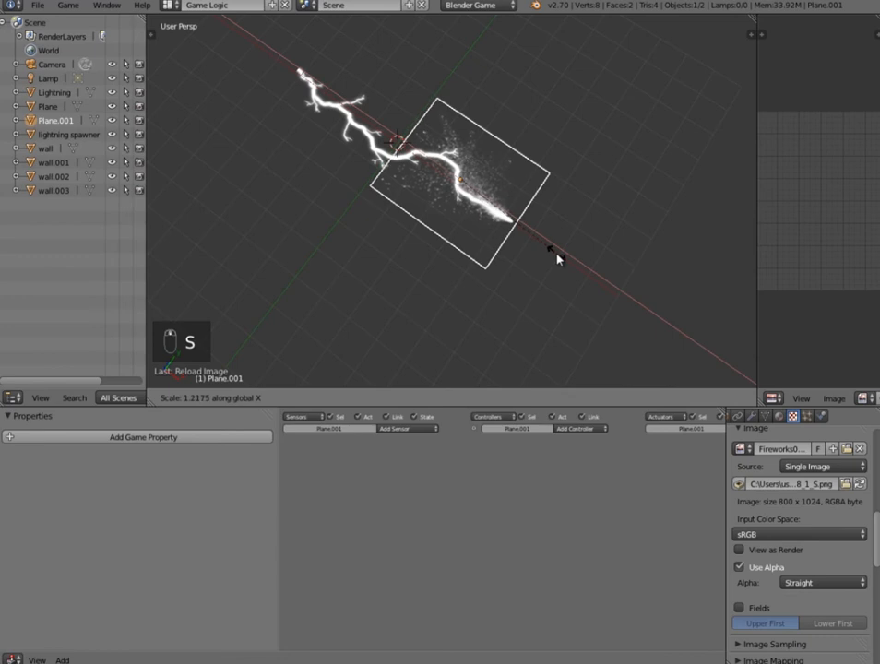
pyautogui.click(559, 259)
pyautogui.moveTo(503, 213); pyautogui.dragTo(495, 229)
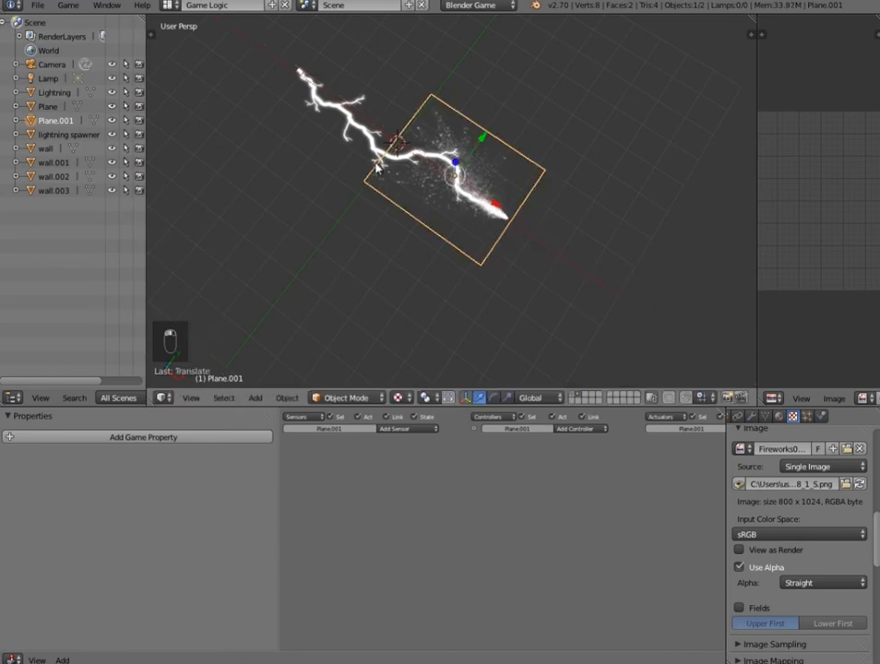
# - Join the spark plane into the Lightning object
pyautogui.keyDown('shift'); pyautogui.moveTo(378, 168); pyautogui.dragTo(411, 168, button='middle'); pyautogui.keyUp('shift')
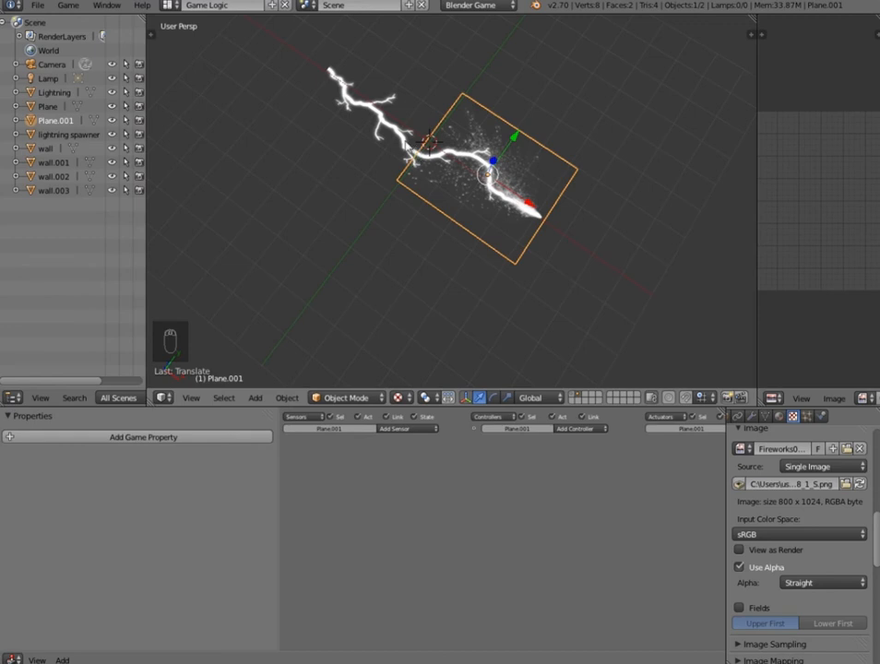
pyautogui.keyDown('shift'); pyautogui.rightClick(404, 148); pyautogui.keyUp('shift')
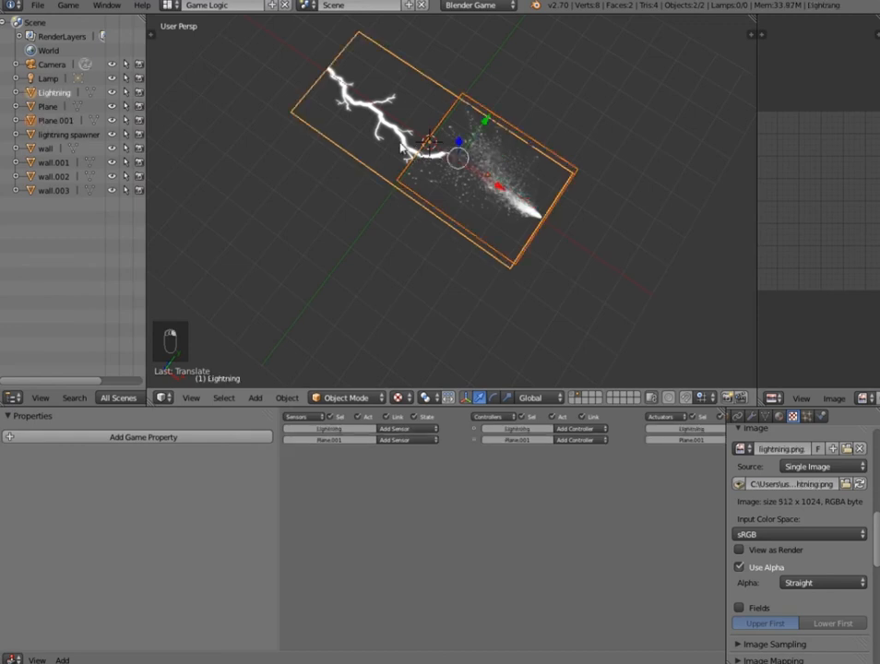
pyautogui.hotkey('ctrl', 'j')
pyautogui.press('a')
# - Duplicate the joined Lightning object and place the copy beside the original along the Y axis
pyautogui.moveTo(452, 177); pyautogui.dragTo(496, 157, button='middle')
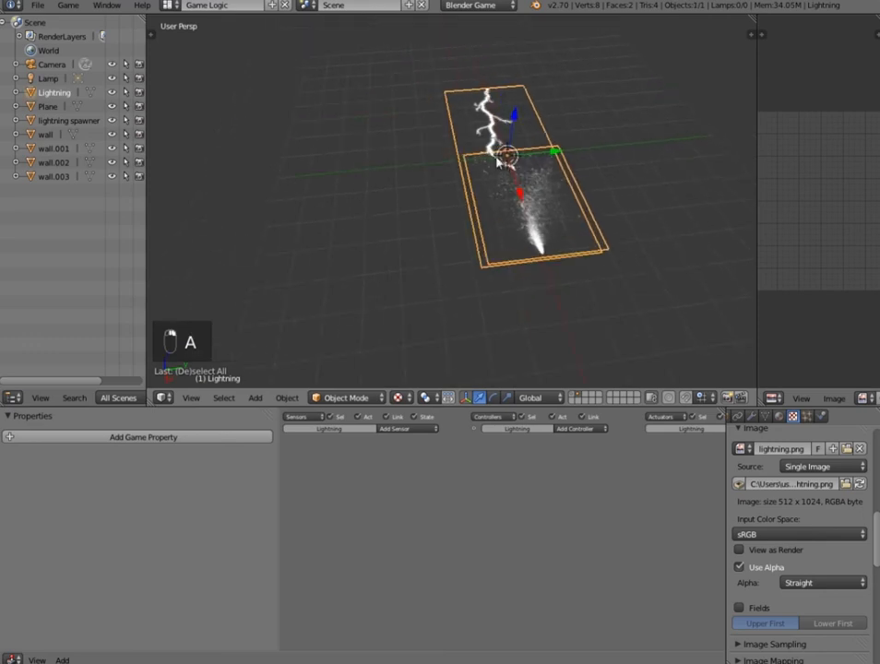
pyautogui.hotkey('shift', 'd')
pyautogui.press('y')
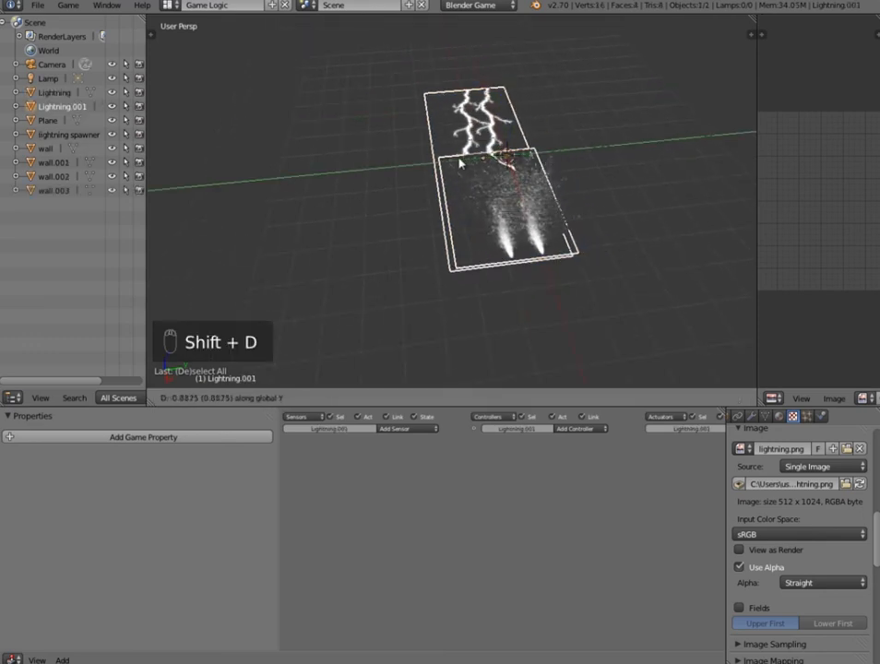
pyautogui.click(377, 181)
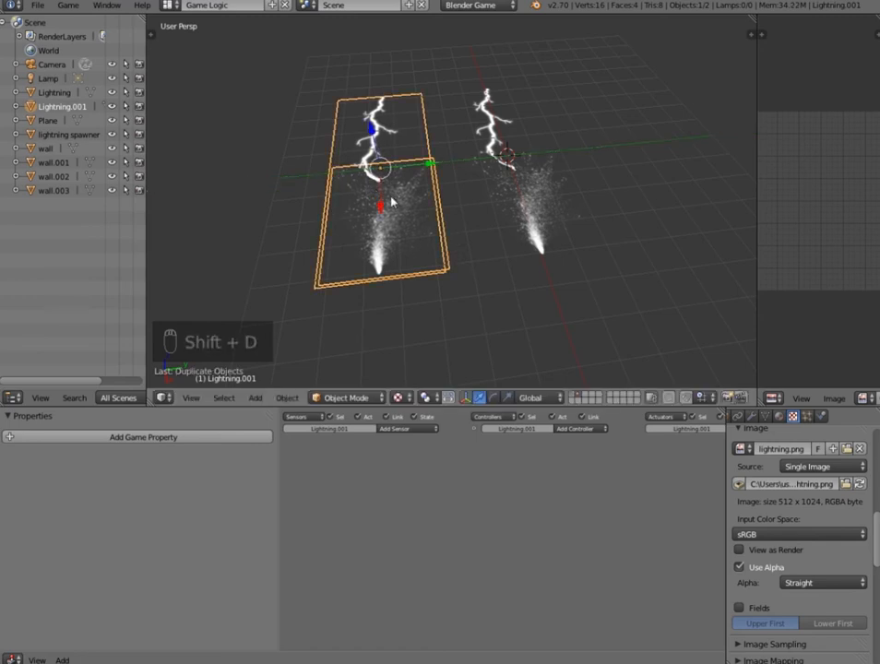
pyautogui.keyDown('shift'); pyautogui.moveTo(429, 211); pyautogui.dragTo(451, 207, button='middle'); pyautogui.keyUp('shift')
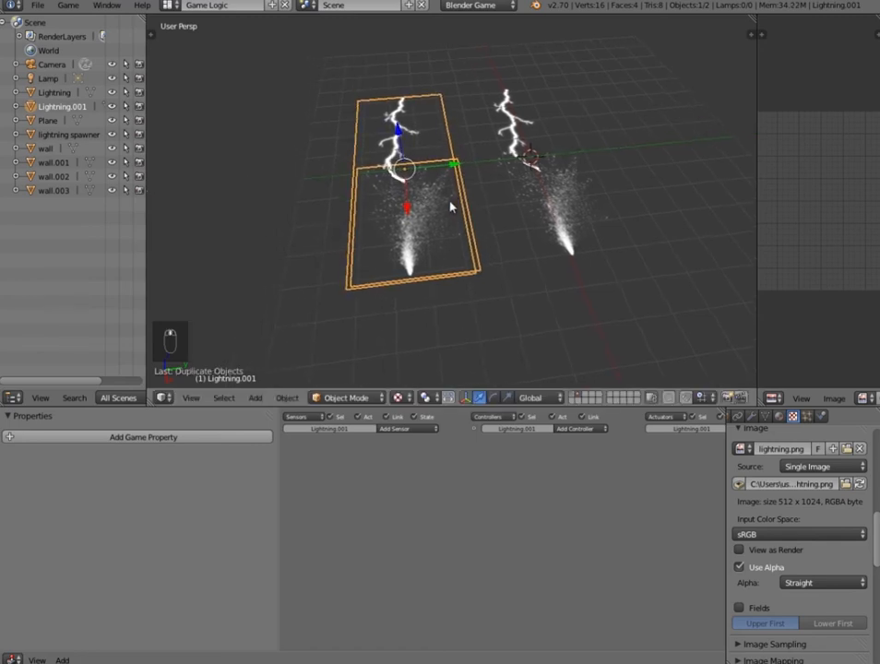
# - Rotate all of the duplicate's geometry 180 degrees around the X axis in edit mode
pyautogui.press('Tab')
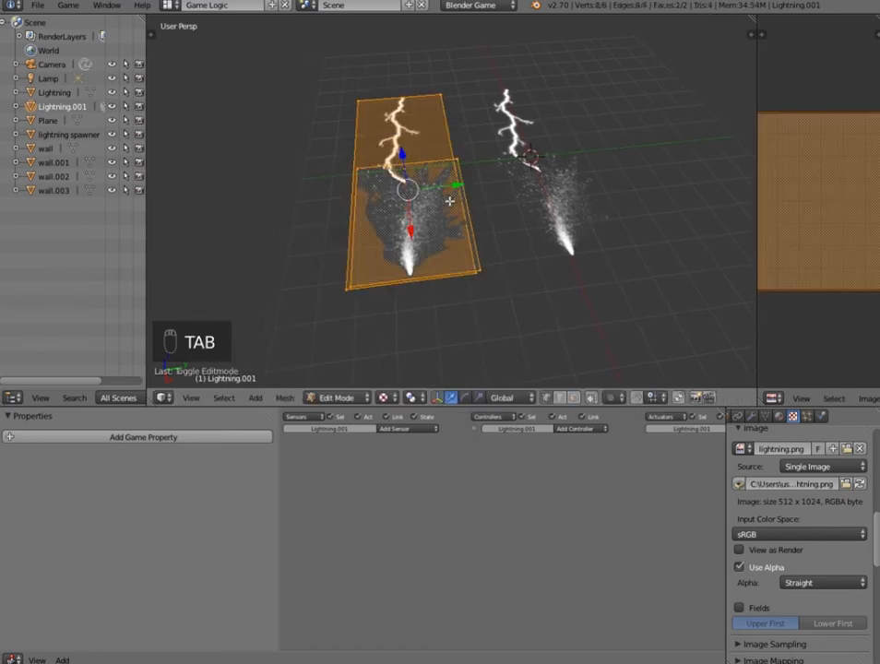
pyautogui.write('rx180')
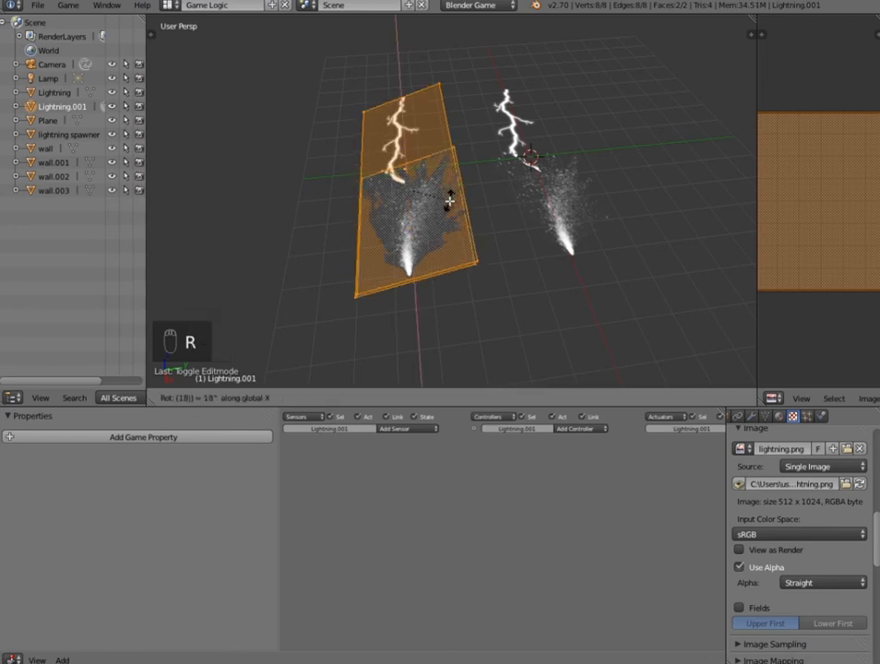
pyautogui.press('Return')
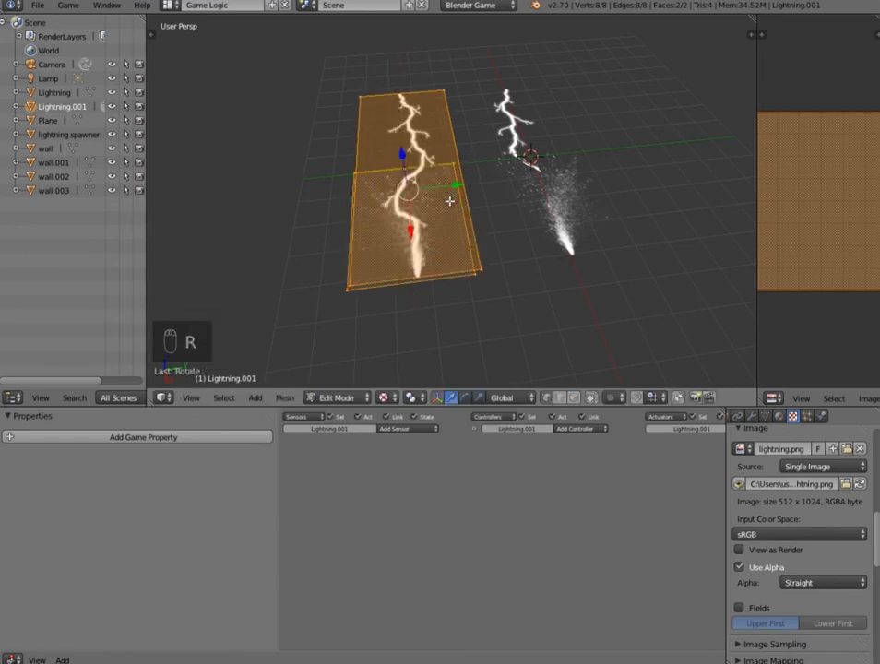
pyautogui.press('Tab')
pyautogui.moveTo(450, 202); pyautogui.dragTo(465, 151, button='middle')
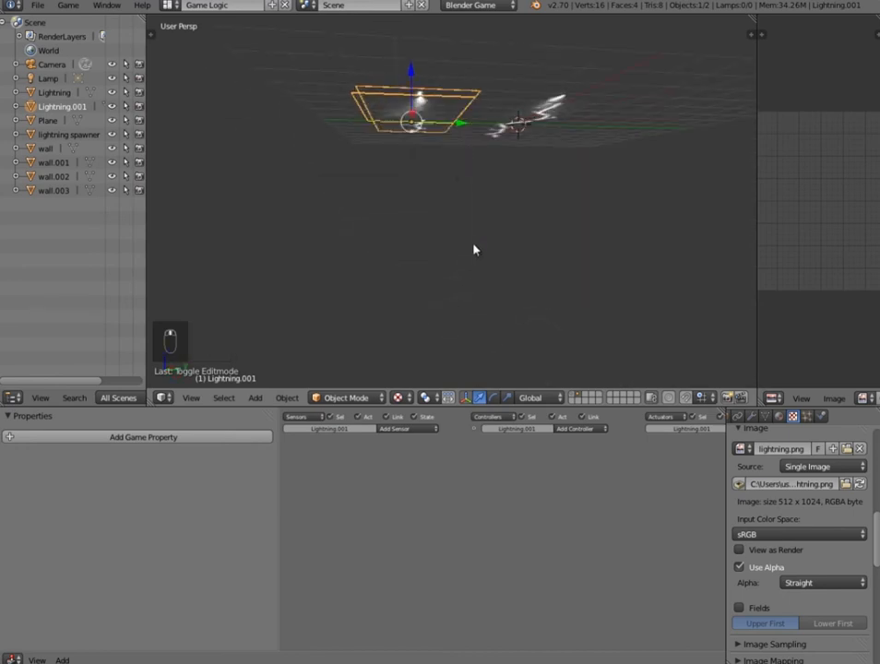
# - Move the flipped duplicate's spark face along the Z axis so that it lies just above the bolt face
pyautogui.press('Tab')
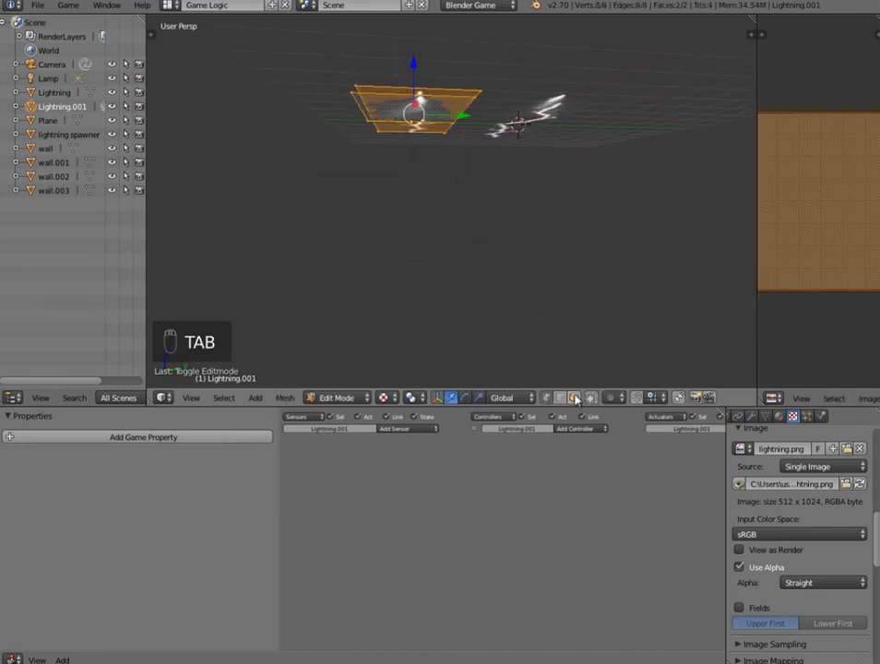
pyautogui.moveTo(429, 299); pyautogui.dragTo(421, 137, button='middle')
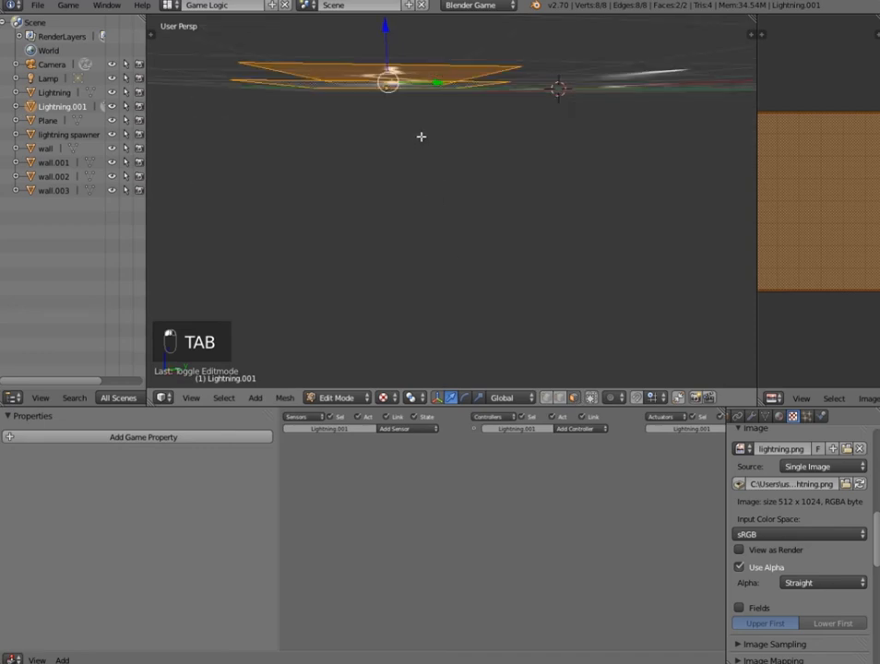
pyautogui.rightClick(407, 90)
pyautogui.moveTo(461, 94); pyautogui.dragTo(496, 110, button='middle')
pyautogui.rightClick(432, 7)
pyautogui.rightClick(426, 108)
pyautogui.moveTo(433, 112); pyautogui.dragTo(417, 179, button='middle')
pyautogui.moveTo(416, 173); pyautogui.dragTo(416, 161)
pyautogui.moveTo(448, 175); pyautogui.dragTo(595, 148, button='middle')
pyautogui.moveTo(449, 143); pyautogui.dragTo(391, 47, button='middle')
pyautogui.press('g')
pyautogui.press('z')
pyautogui.moveTo(390, 66); pyautogui.dragTo(389, 68)
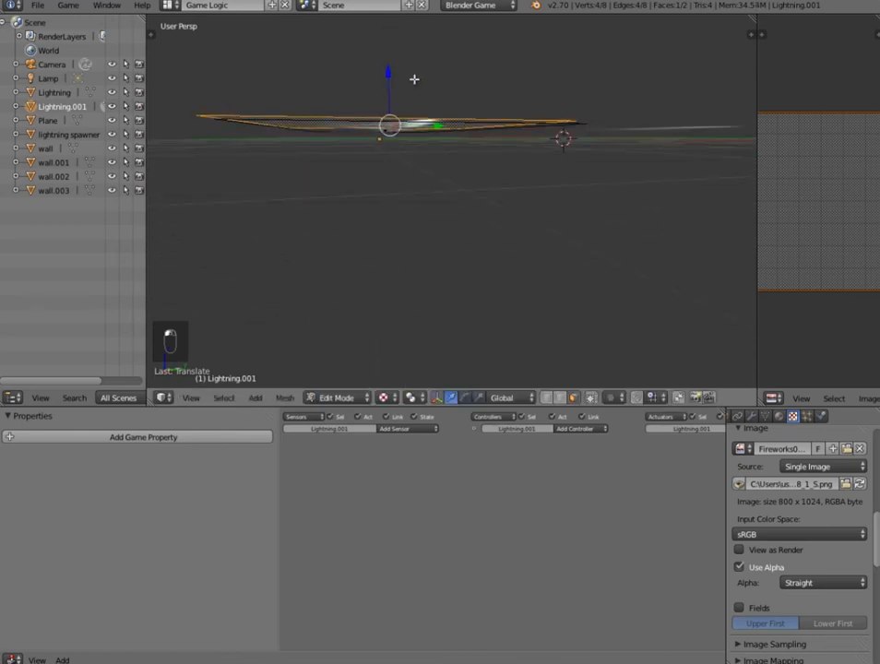
pyautogui.moveTo(415, 79); pyautogui.dragTo(480, 125, button='middle')
pyautogui.press('Tab')
# - Adjust the height of the original Lightning object's spark face along the Z axis in edit mode
pyautogui.moveTo(531, 138); pyautogui.dragTo(495, 257, button='middle')
pyautogui.press('Tab')
pyautogui.press('Tab')
pyautogui.rightClick(547, 213)
pyautogui.press('Tab')
pyautogui.rightClick(564, 209)
pyautogui.press('g')
pyautogui.press('z')
pyautogui.click(563, 244)
pyautogui.press('Tab')
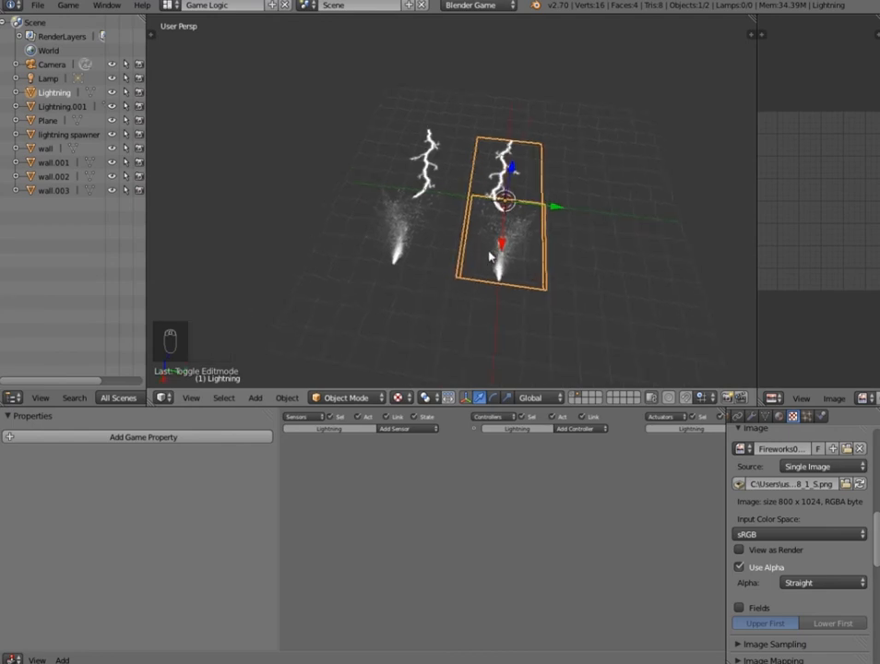
# - Switch the 3D view to orthographic projection and compare the two lightning objects from several angles
pyautogui.press('KP_5')
pyautogui.moveTo(490, 257); pyautogui.dragTo(362, 175, button='middle')
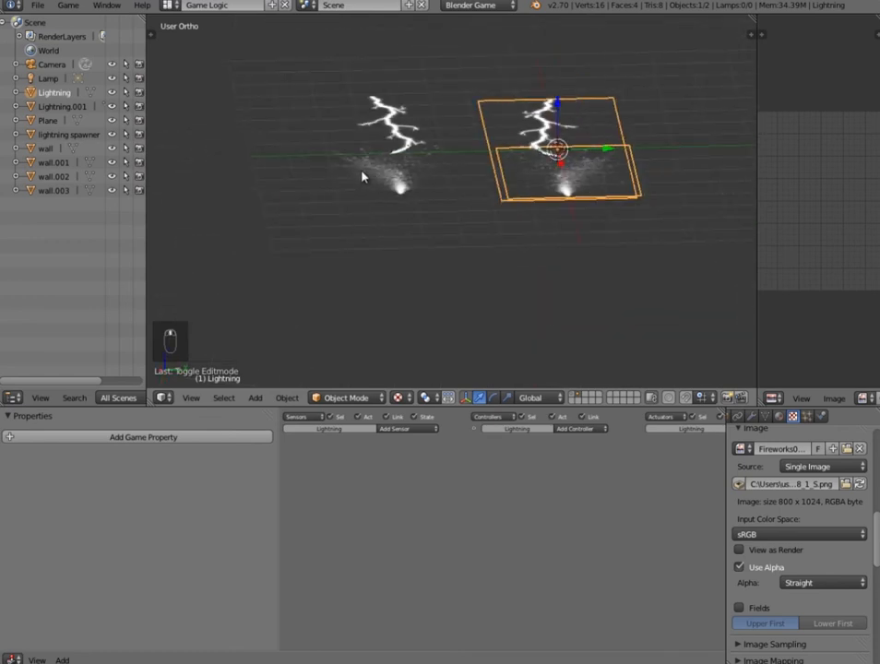
pyautogui.scroll(-4, 417, 213)
pyautogui.scroll(3, 371, 259)
pyautogui.moveTo(418, 213); pyautogui.dragTo(428, 241, button='middle')
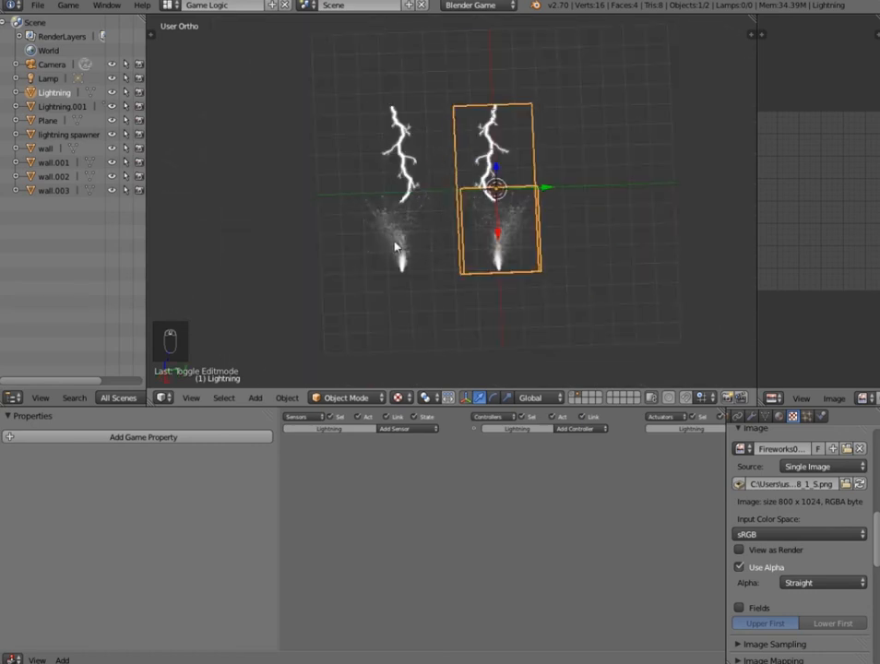
# - Scale the Lightning.001 object's spark face down slightly in edit mode
pyautogui.rightClick(395, 246)
pyautogui.press('Tab')
pyautogui.scroll(5, 395, 243)
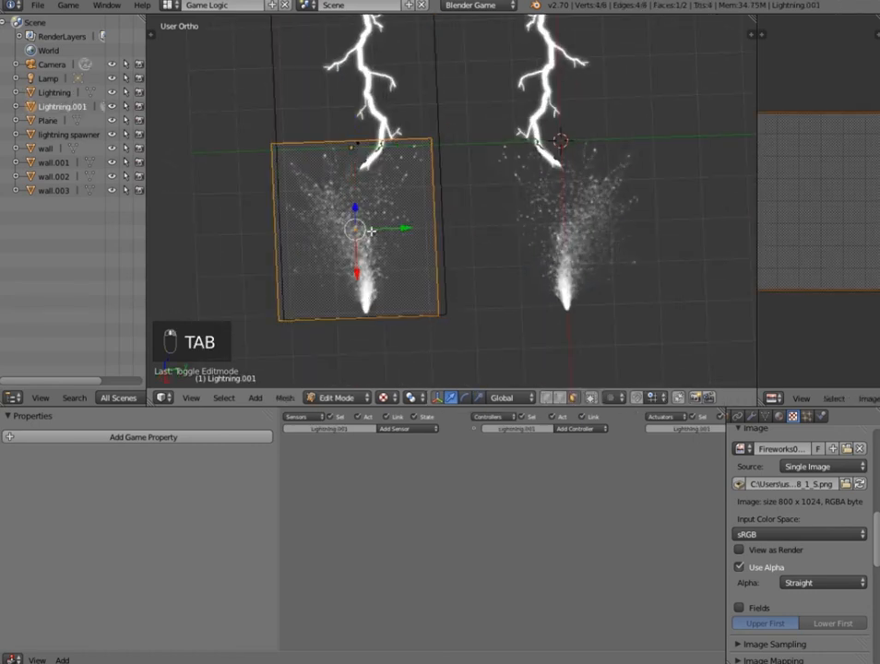
pyautogui.press('a')
pyautogui.press('a')
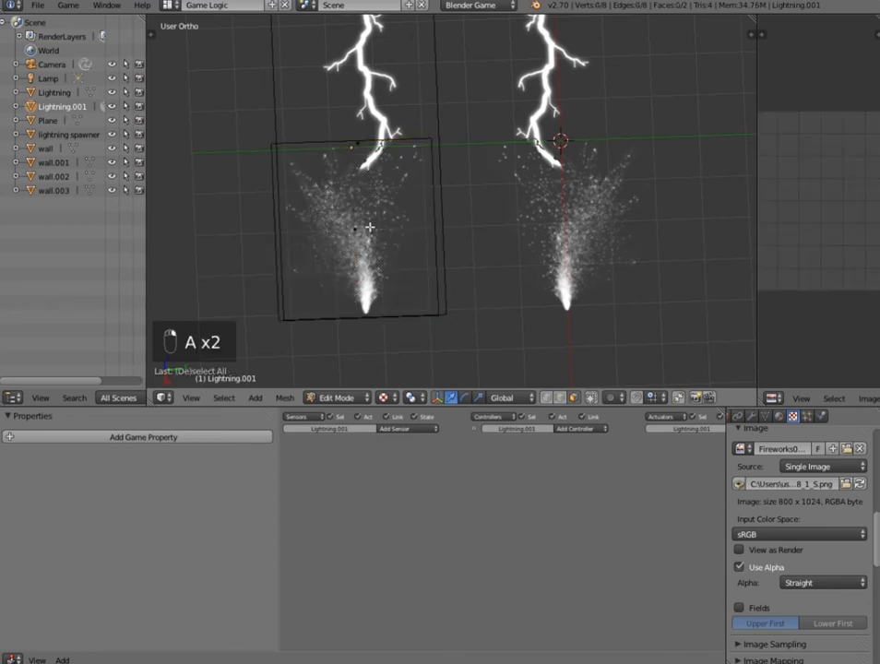
pyautogui.rightClick(369, 227)
pyautogui.moveTo(378, 277); pyautogui.dragTo(535, 314, button='middle')
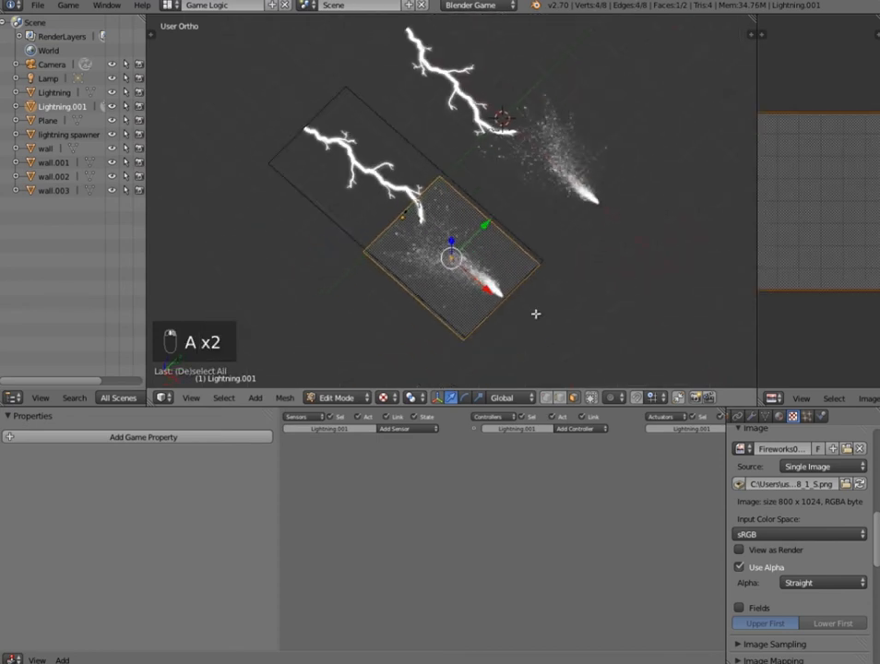
pyautogui.press('s')
pyautogui.click(531, 314)
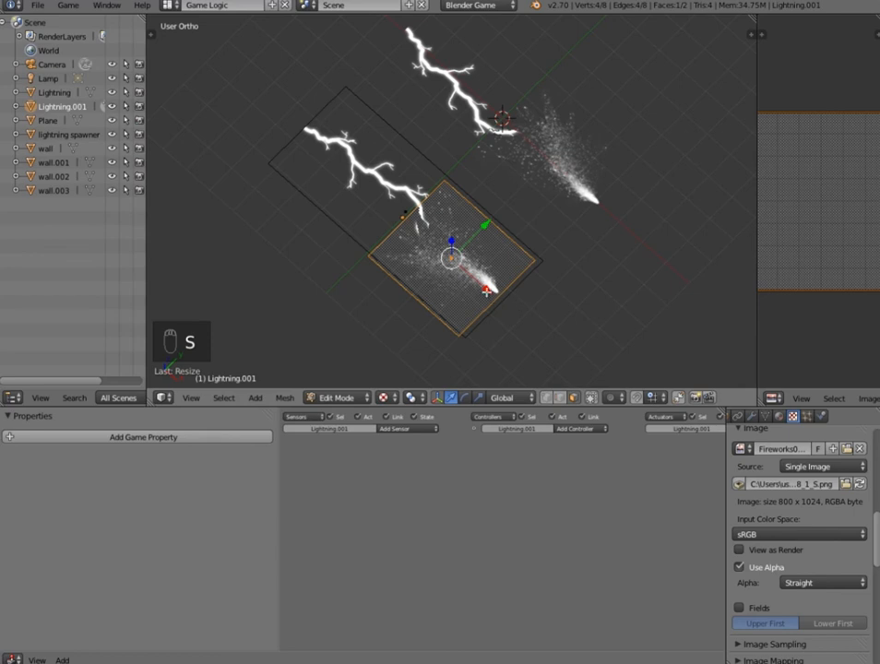
pyautogui.press('Tab')
# - Duplicate the Lightning.001 object and place the copy along the Y axis on the far side of the original bolt
pyautogui.moveTo(508, 310); pyautogui.dragTo(446, 249, button='middle')
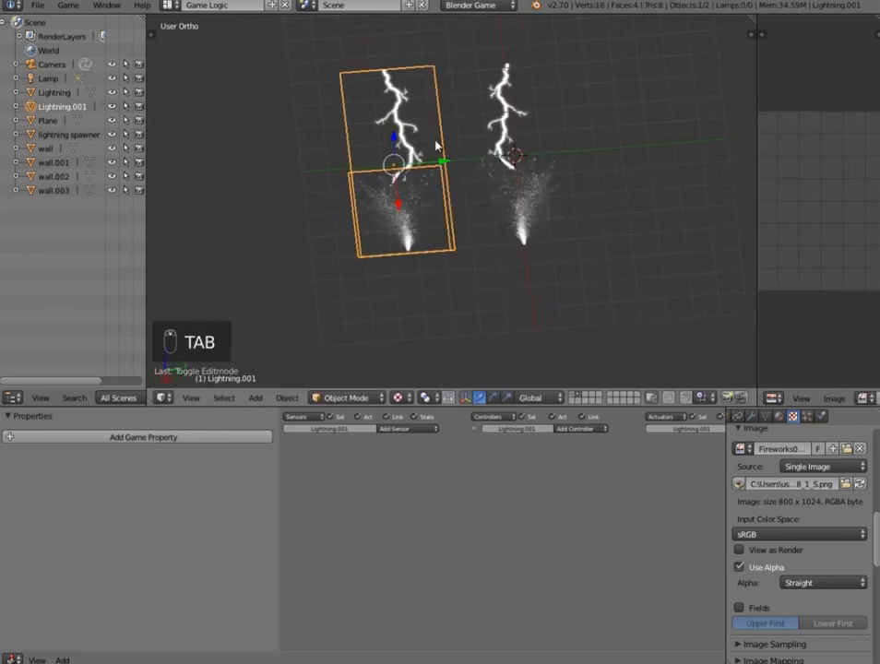
pyautogui.hotkey('shift', 'd')
pyautogui.press('y')
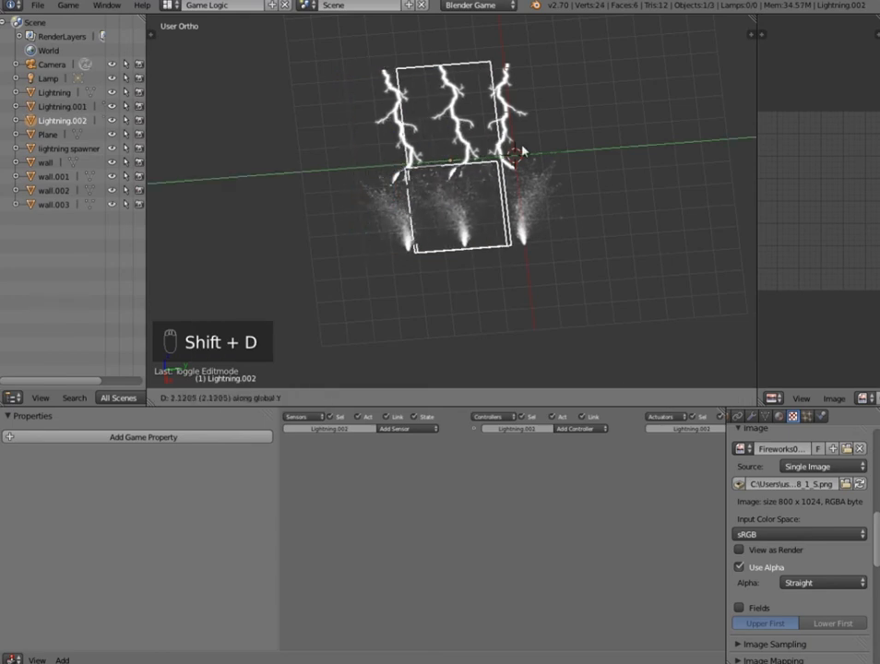
pyautogui.moveTo(638, 177); pyautogui.dragTo(500, 238, button='middle')
# - Rotate the entire Lightning.002 mesh 180° about the X axis in edit mode
pyautogui.press('Tab')
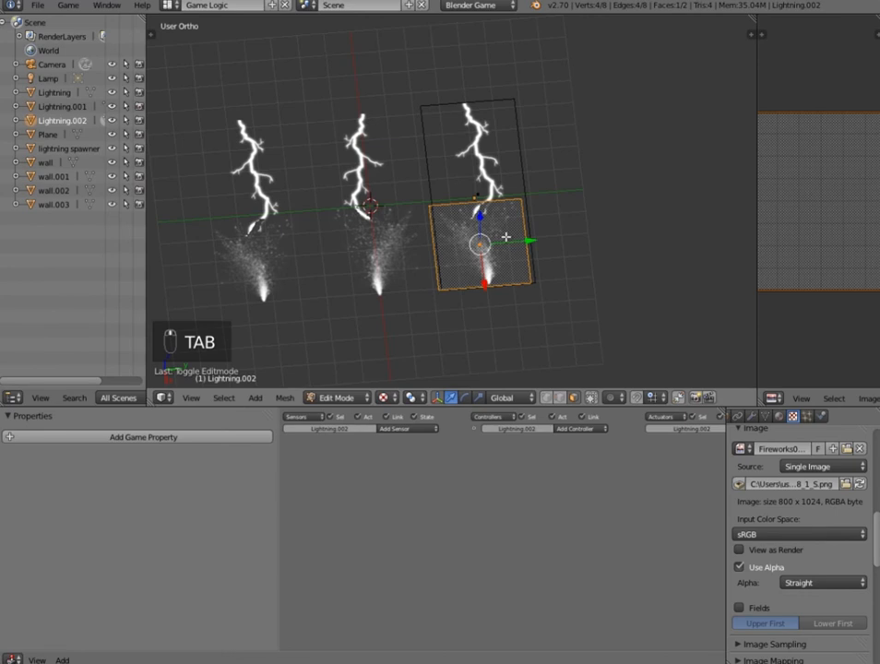
pyautogui.scroll(3, 505, 237)
pyautogui.scroll(-1, 508, 236)
pyautogui.press('a')
pyautogui.press('a')
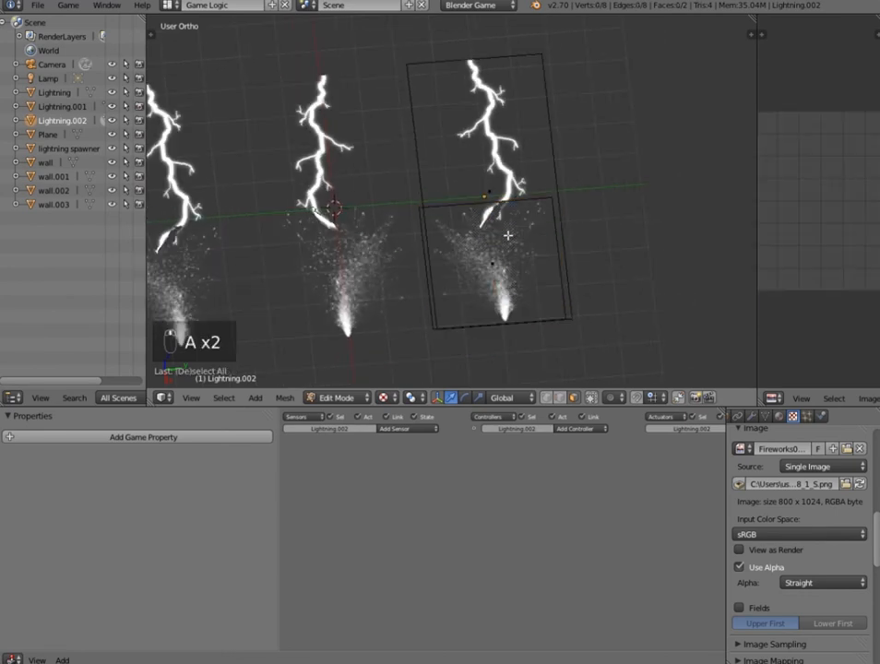
pyautogui.press('a')
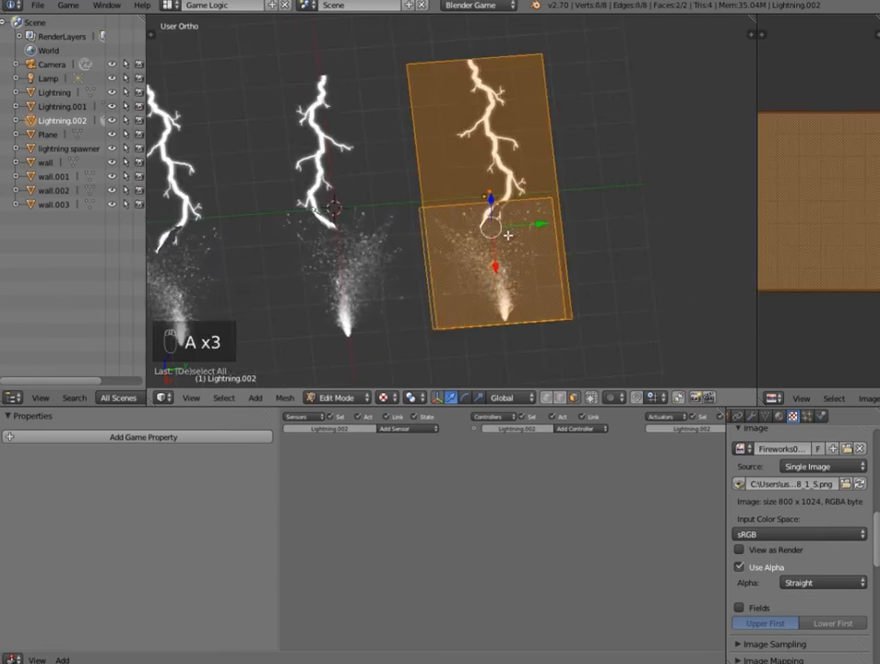
pyautogui.write('rx')
pyautogui.write('180')
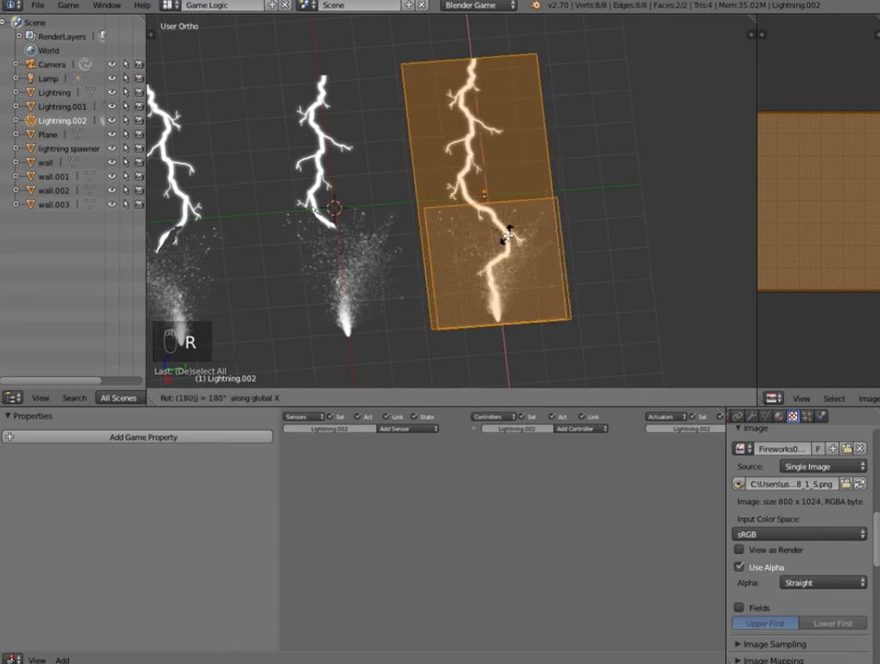
pyautogui.click(507, 236)
pyautogui.press('Tab')
# - Raise the spark face of Lightning.002 about 0.05 along the Z axis above the bolt face
pyautogui.press('Tab')
pyautogui.rightClick(498, 269)
pyautogui.moveTo(574, 261); pyautogui.dragTo(483, 291, button='middle')
pyautogui.scroll(2, 565, 242)
pyautogui.scroll(4, 576, 249)
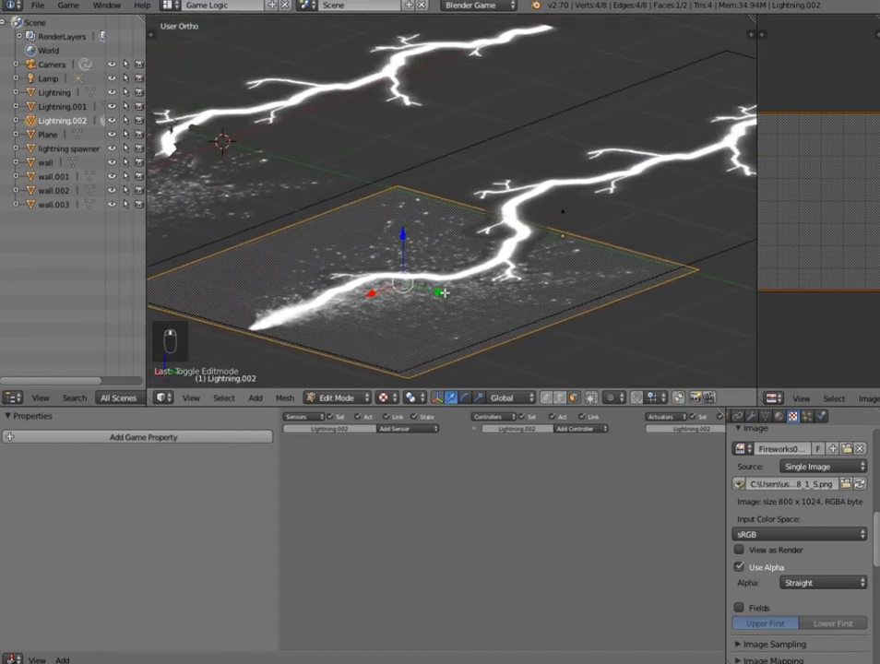
pyautogui.press('g')
pyautogui.press('z')
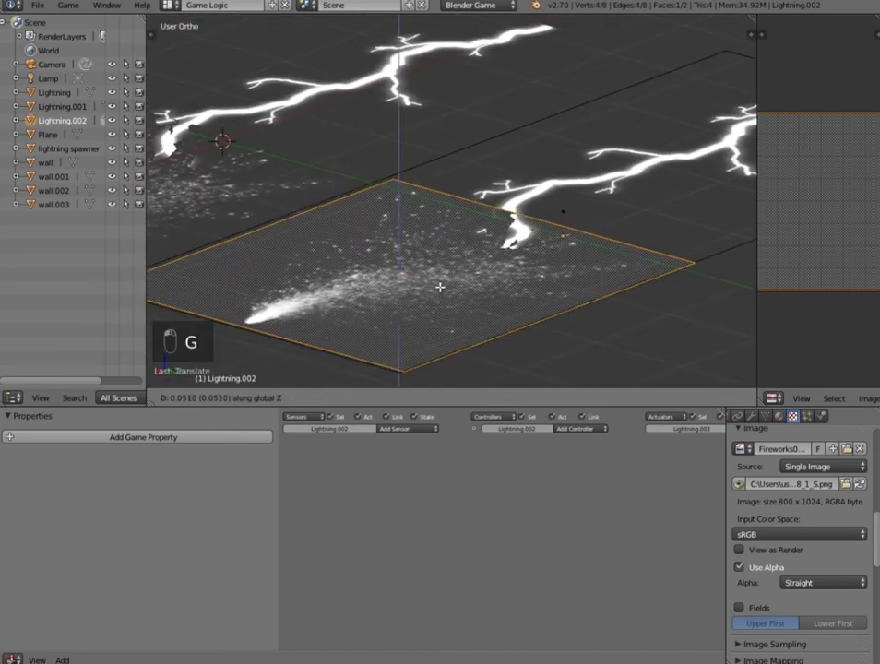
pyautogui.click(440, 287)
pyautogui.press('Tab')
pyautogui.moveTo(440, 287)
pyautogui.mouseDown(button='middle')
pyautogui.moveTo(497, 328)
pyautogui.moveTo(506, 300)
pyautogui.moveTo(442, 272)
pyautogui.mouseUp(button='middle')
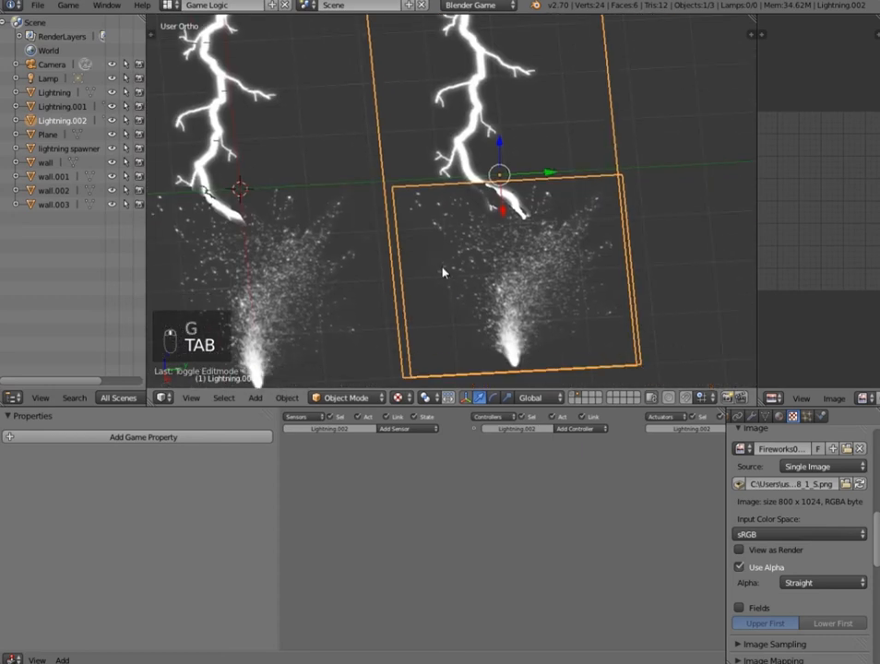
# - Rotate the spark face of Lightning.002 180° about the X axis in edit mode
pyautogui.press('Tab')
pyautogui.scroll(-3, 531, 323)
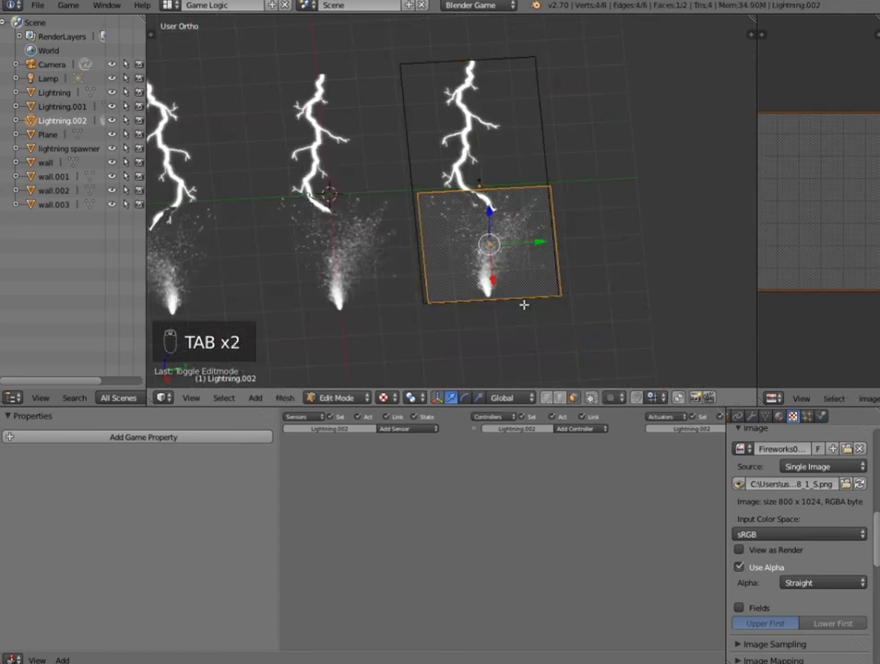
pyautogui.press('r')
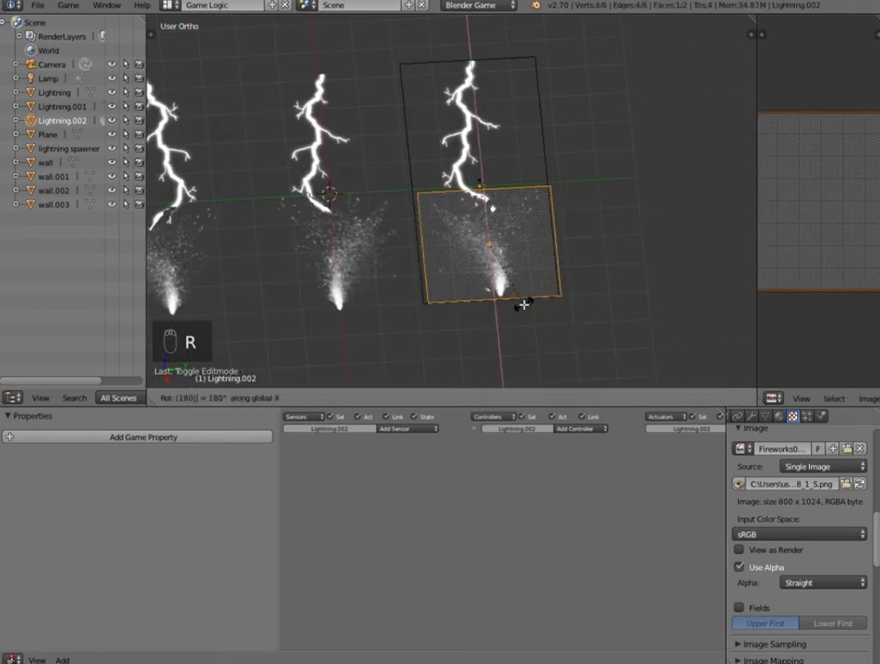
pyautogui.click(523, 304)
pyautogui.press('Tab')
pyautogui.scroll(-1, 471, 295)
pyautogui.moveTo(466, 275)
pyautogui.mouseDown(button='middle')
pyautogui.moveTo(471, 295)
pyautogui.moveTo(445, 297)
pyautogui.moveTo(452, 262)
pyautogui.mouseUp(button='middle')
pyautogui.press('a')
pyautogui.press('a')
pyautogui.scroll(2, 452, 262)
# - Stretch the spark face of Lightning.002 along the X axis and reposition it over the bolt's lower end
pyautogui.rightClick(452, 265)
pyautogui.press('Tab')
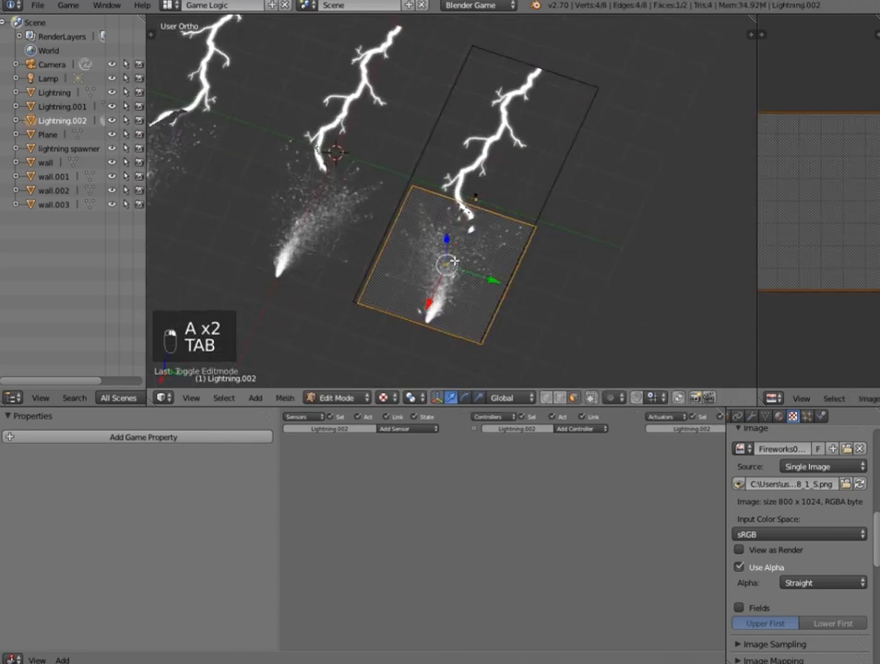
pyautogui.press('s')
pyautogui.press('x')
pyautogui.click(556, 306)
pyautogui.moveTo(434, 306); pyautogui.dragTo(454, 290)
pyautogui.press('s')
pyautogui.click(495, 261)
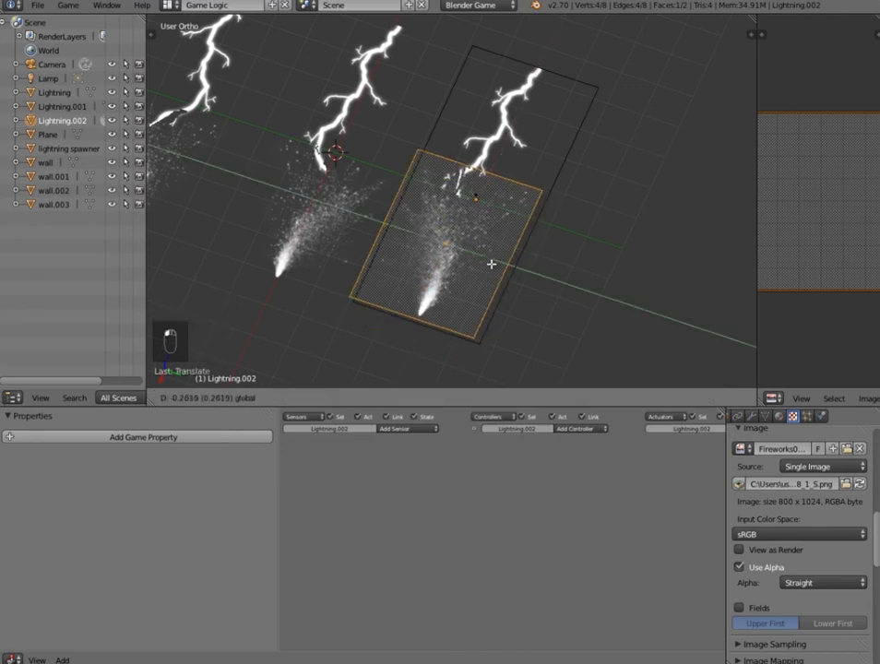
pyautogui.press('Tab')
pyautogui.scroll(-2, 433, 291)
pyautogui.press('a')
pyautogui.press('a')
pyautogui.moveTo(432, 291); pyautogui.dragTo(527, 306, button='middle')
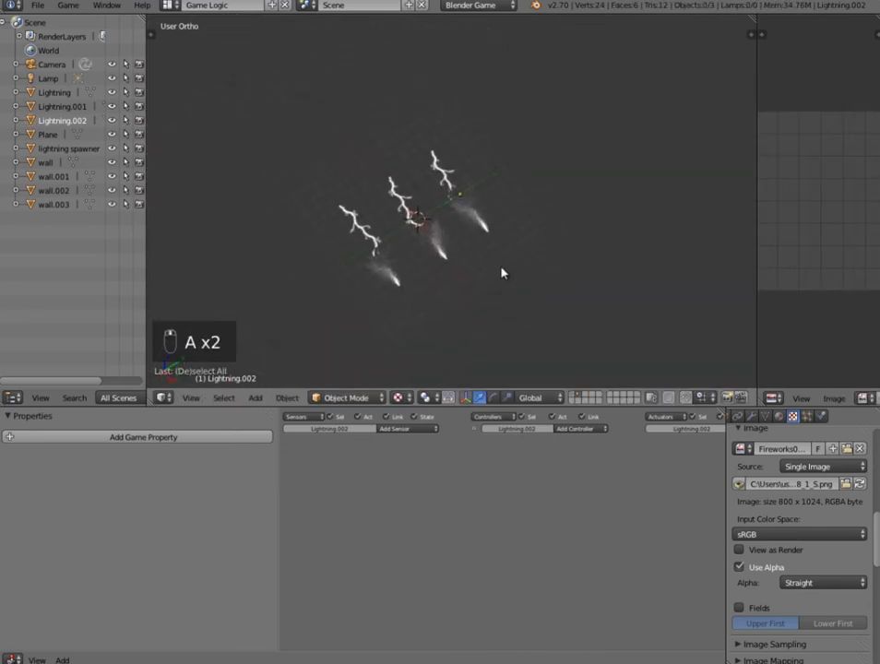
# - Select the bolt face of Lightning.002 and display lightning.png in a widened UV editor
pyautogui.scroll(5, 467, 130)
pyautogui.rightClick(436, 83)
pyautogui.press('Tab')
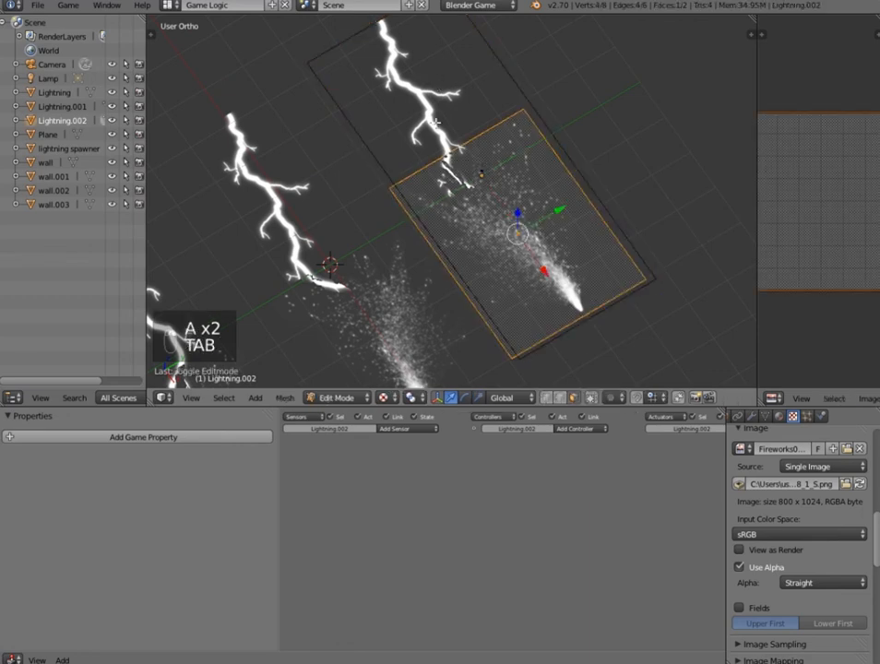
pyautogui.scroll(-3, 468, 169)
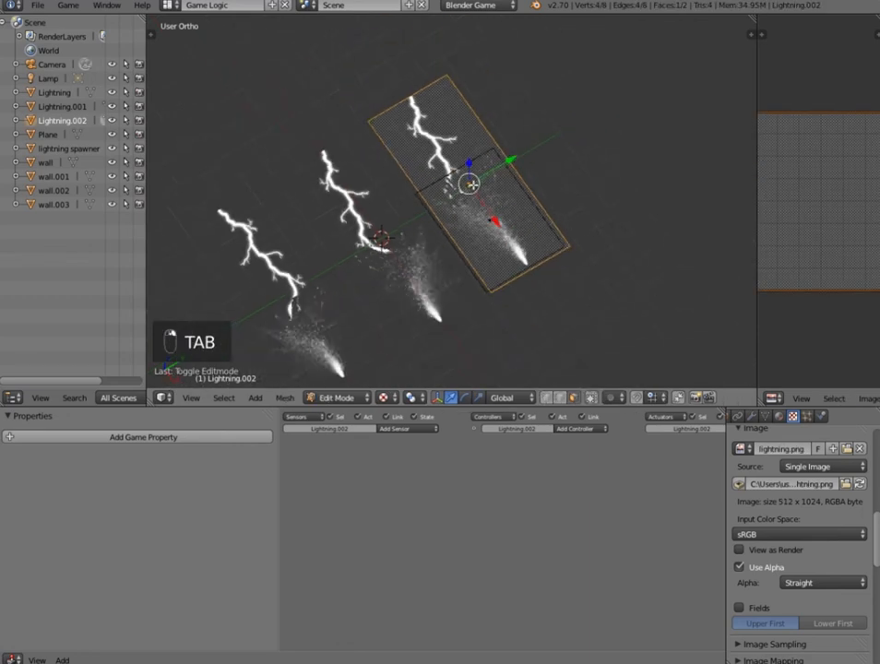
pyautogui.moveTo(468, 169); pyautogui.dragTo(692, 237, button='middle')
pyautogui.moveTo(793, 265); pyautogui.dragTo(539, 207, button='middle')
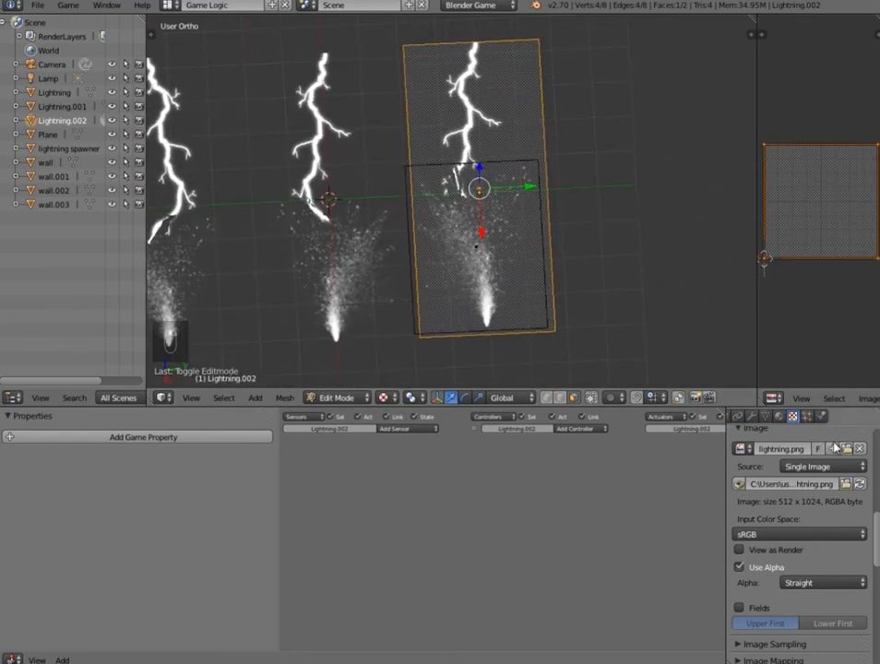
pyautogui.moveTo(756, 324); pyautogui.dragTo(510, 338)
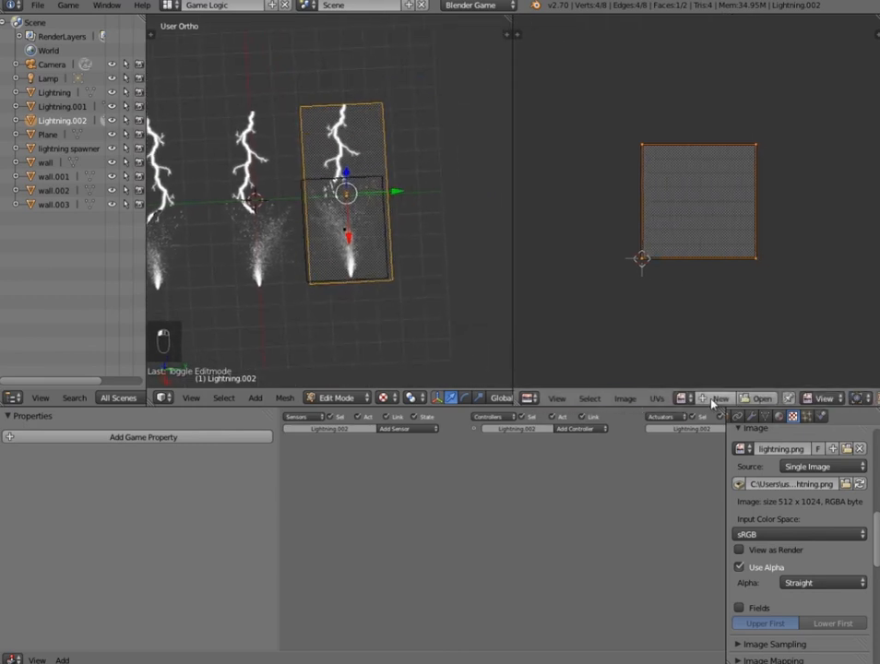
pyautogui.click(683, 398)
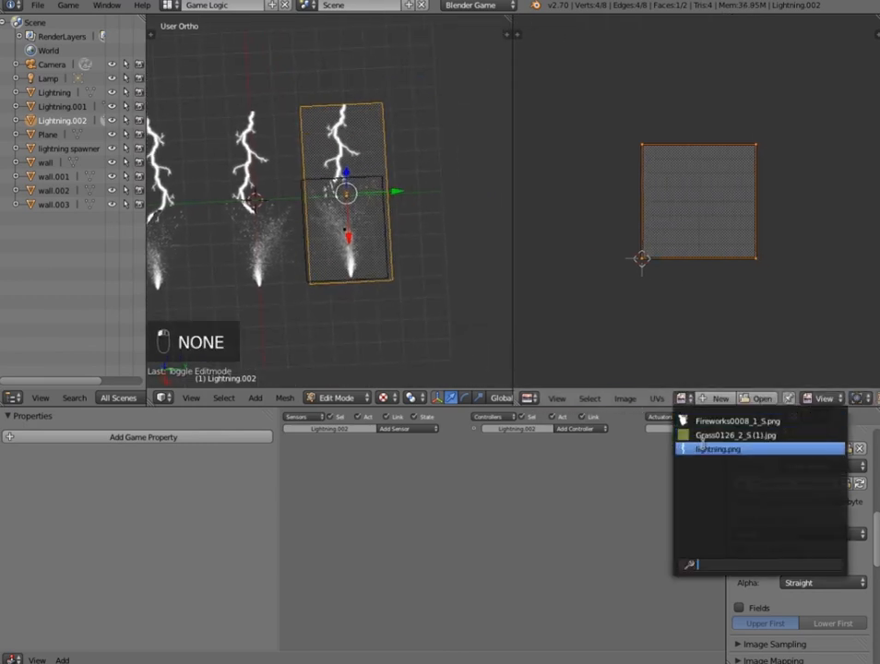
pyautogui.click(718, 449)
# - Scale the bolt face's UVs along Y and shift them vertically over the lightning.png image
pyautogui.scroll(-2, 730, 285)
pyautogui.scroll(1, 794, 336)
pyautogui.press('s')
pyautogui.press('y')
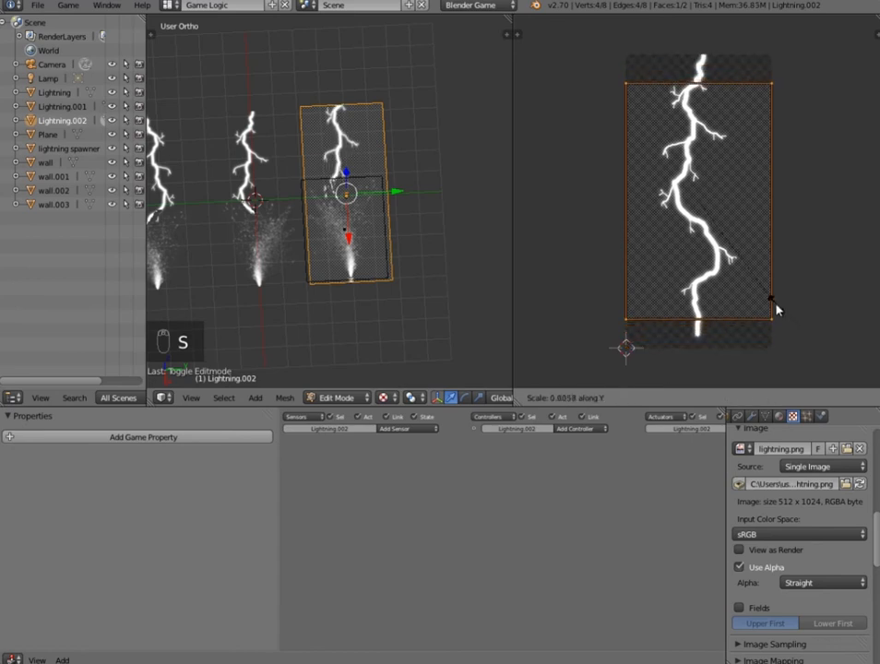
pyautogui.click(775, 303)
pyautogui.press('g')
pyautogui.press('y')
pyautogui.click(762, 295)
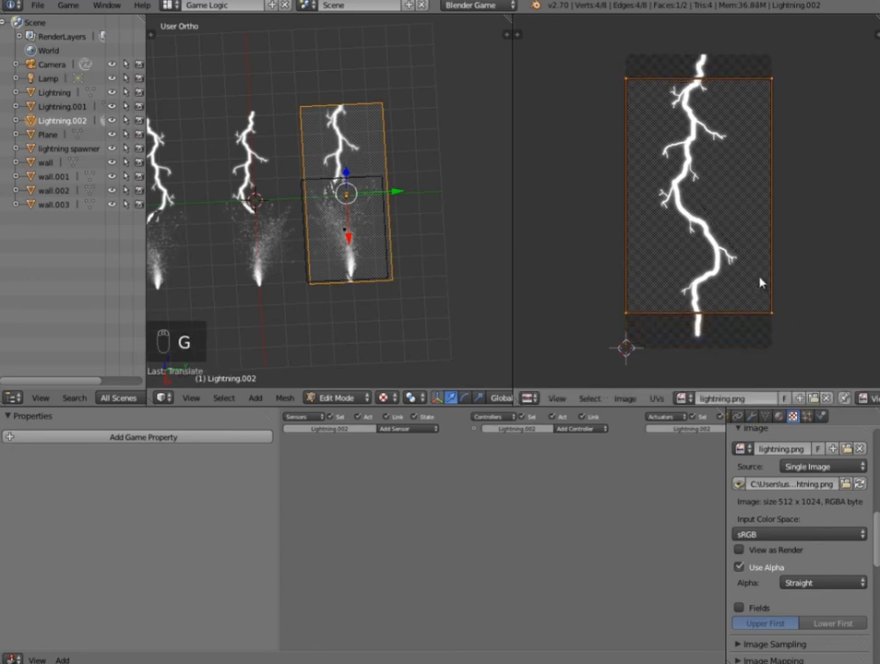
pyautogui.press('s')
pyautogui.press('y')
pyautogui.click(790, 297)
pyautogui.press('Tab')
pyautogui.scroll(2, 412, 295)
pyautogui.press('a')
pyautogui.press('a')
# - Nudge the spark face of Lightning.002 along the X and Y axes in edit mode
pyautogui.press('Tab')
pyautogui.press('Tab')
pyautogui.press('Tab')
pyautogui.rightClick(362, 250)
pyautogui.moveTo(358, 288); pyautogui.dragTo(357, 296)
pyautogui.moveTo(404, 255); pyautogui.dragTo(404, 259)
pyautogui.moveTo(404, 260); pyautogui.dragTo(383, 281, button='middle')
pyautogui.press('Tab')
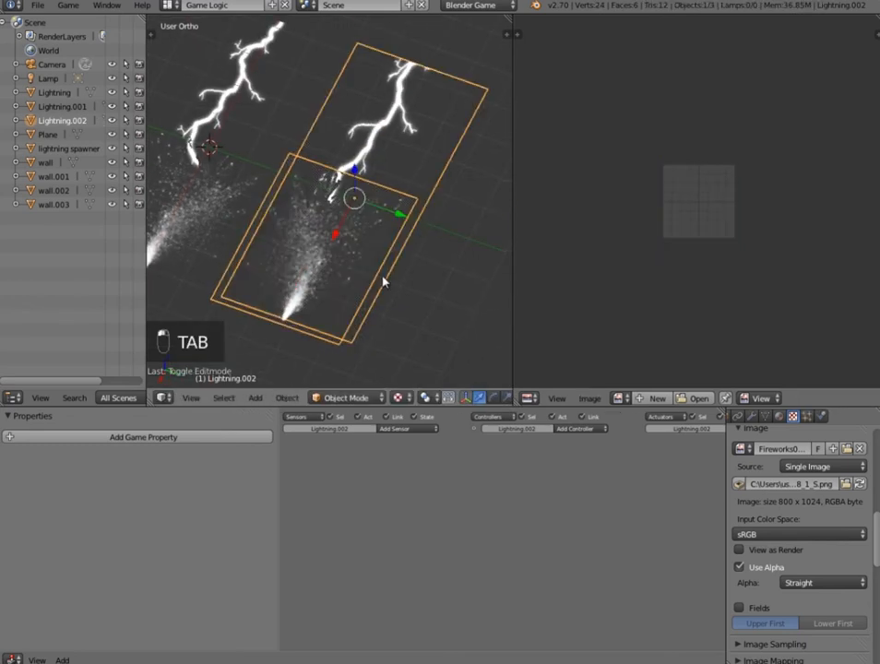
# - Review the three lightning objects side by side, selecting each one in turn
pyautogui.scroll(-8, 291, 307)
pyautogui.press('a')
pyautogui.press('a')
pyautogui.moveTo(291, 309); pyautogui.dragTo(361, 334, button='middle')
pyautogui.rightClick(277, 252)
pyautogui.rightClick(314, 232)
pyautogui.rightClick(346, 224)
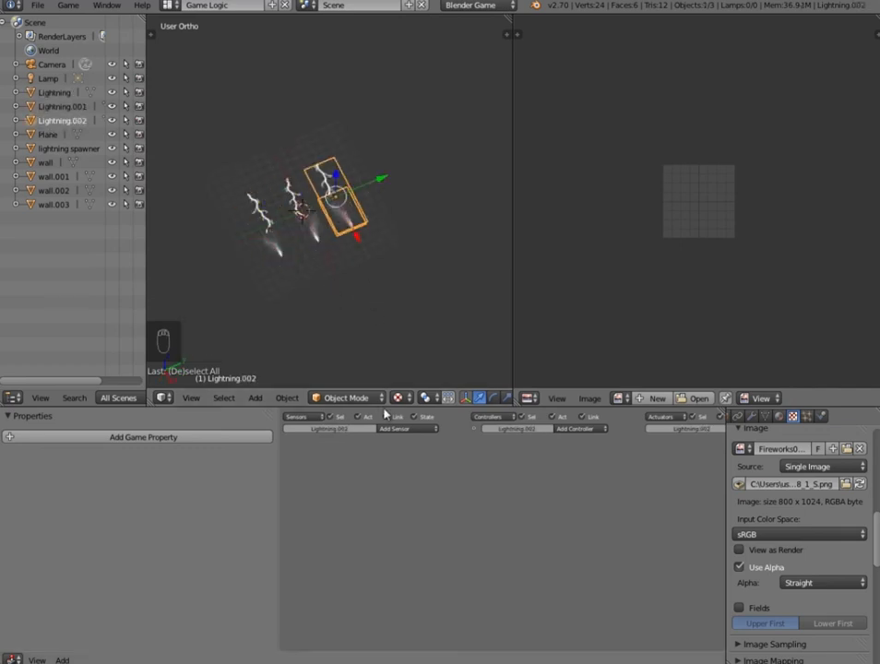
pyautogui.scroll(2, 360, 300)
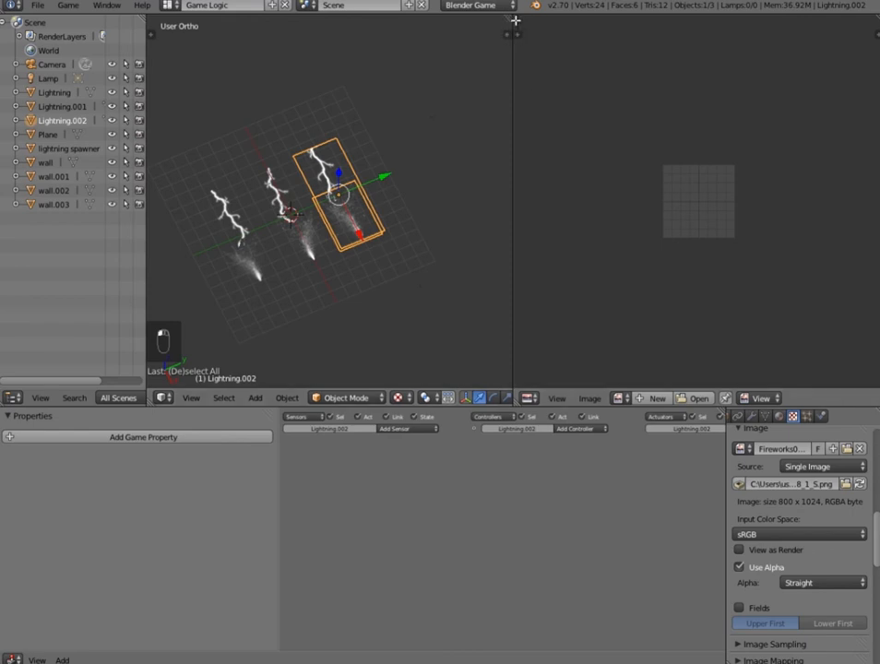
# - Merge the UV editor area into the 3D view and switch to the first layer holding the walled scene
pyautogui.moveTo(509, 22); pyautogui.dragTo(599, 52)
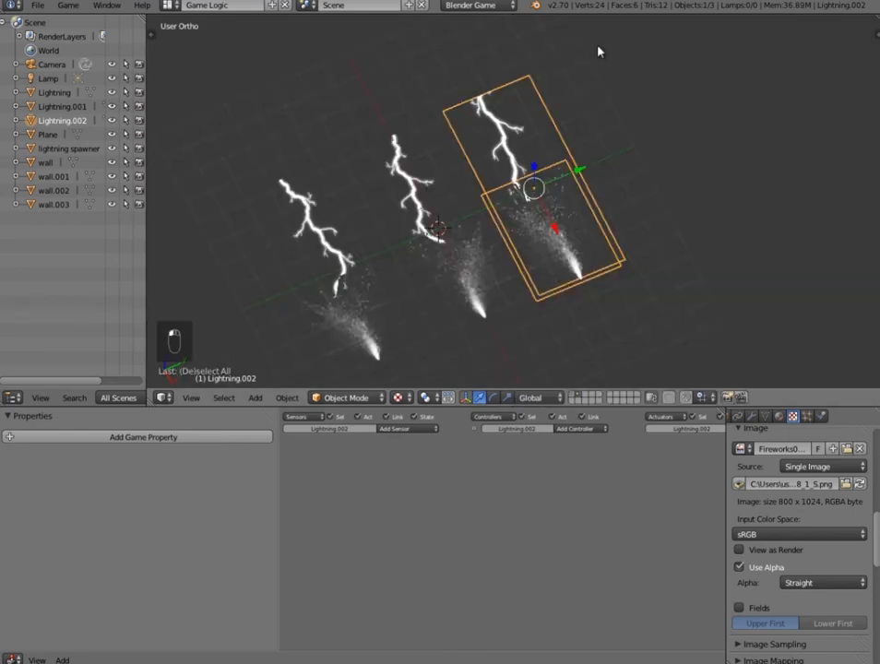
pyautogui.click(573, 397)
pyautogui.scroll(-5, 498, 293)
pyautogui.moveTo(432, 308); pyautogui.dragTo(502, 286, button='middle')
pyautogui.scroll(-4, 505, 285)
pyautogui.scroll(3, 505, 282)
pyautogui.moveTo(506, 240); pyautogui.dragTo(480, 132, button='middle')
# - Select the lightning spawner cube and raise it slightly along the Z axis
pyautogui.rightClick(509, 201)
pyautogui.moveTo(487, 115); pyautogui.dragTo(488, 104)
pyautogui.moveTo(488, 104)
pyautogui.mouseDown(button='middle')
pyautogui.moveTo(563, 133)
pyautogui.moveTo(583, 125)
pyautogui.moveTo(571, 132)
pyautogui.moveTo(494, 104)
pyautogui.mouseUp(button='middle')
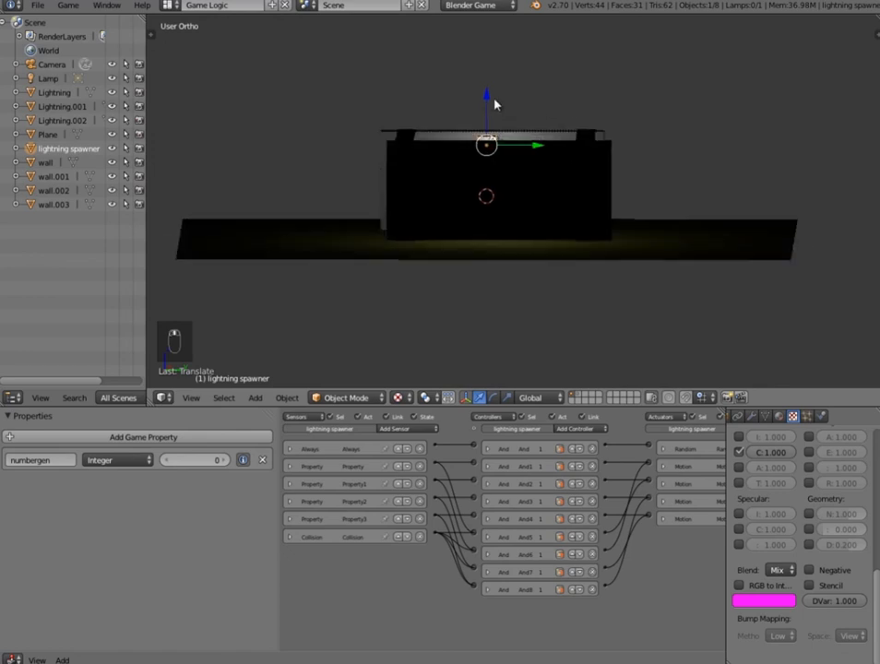
# - Add three Edit Object actuators to the lightning spawner
pyautogui.moveTo(603, 557); pyautogui.dragTo(525, 560, button='middle')
pyautogui.moveTo(582, 188); pyautogui.dragTo(526, 298, button='middle')
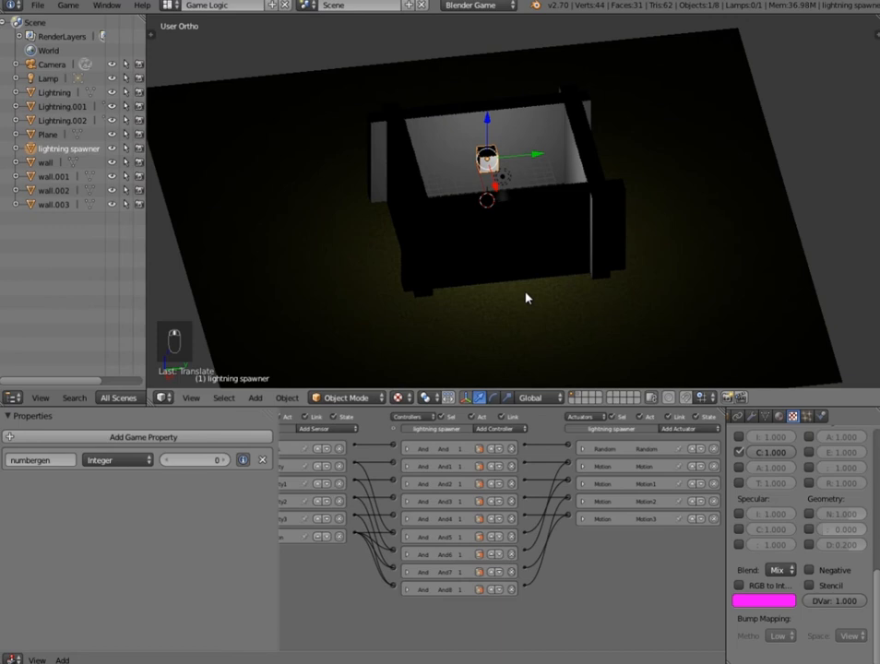
pyautogui.click(670, 429)
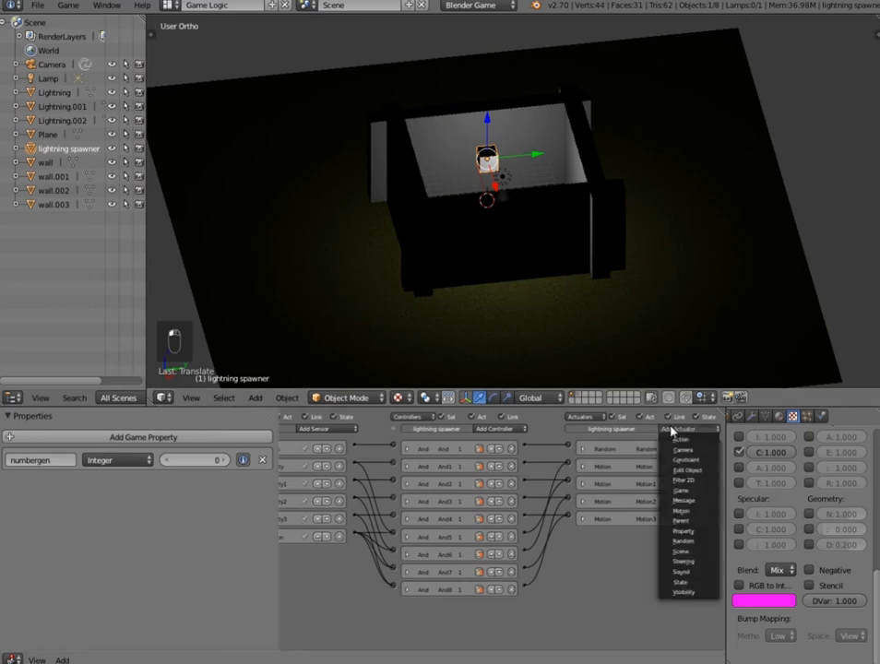
pyautogui.click(687, 470)
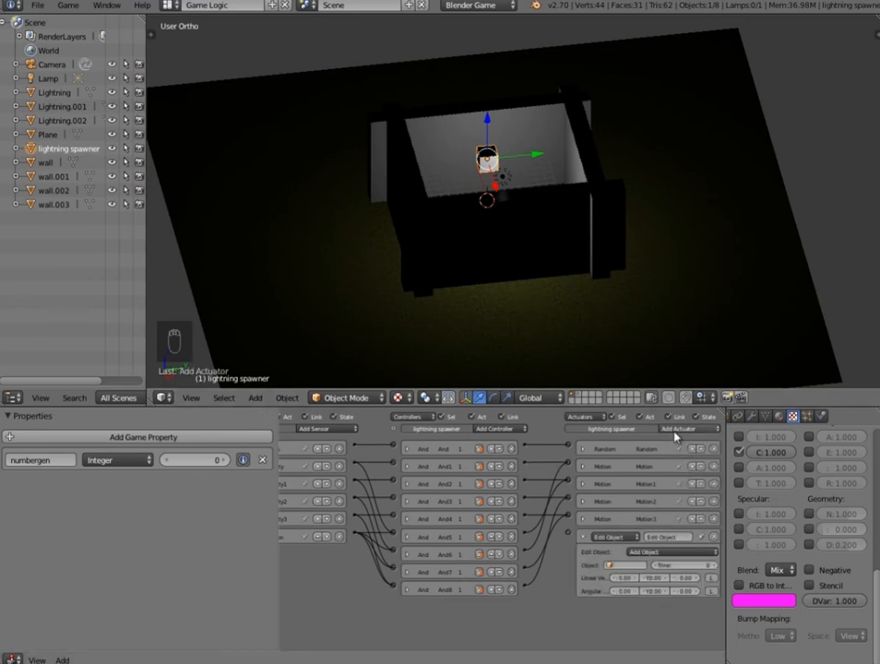
pyautogui.click(674, 432)
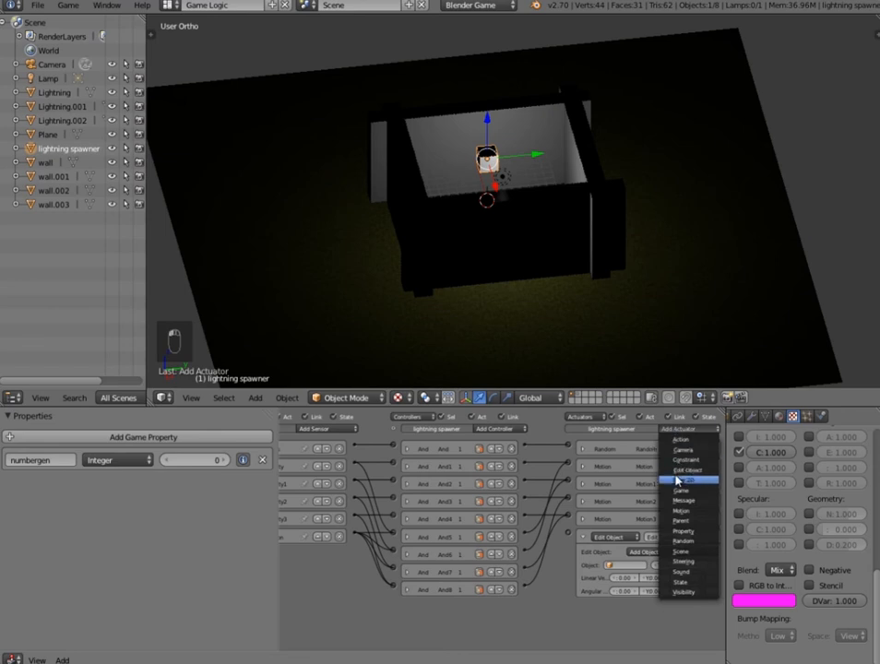
pyautogui.click(678, 470)
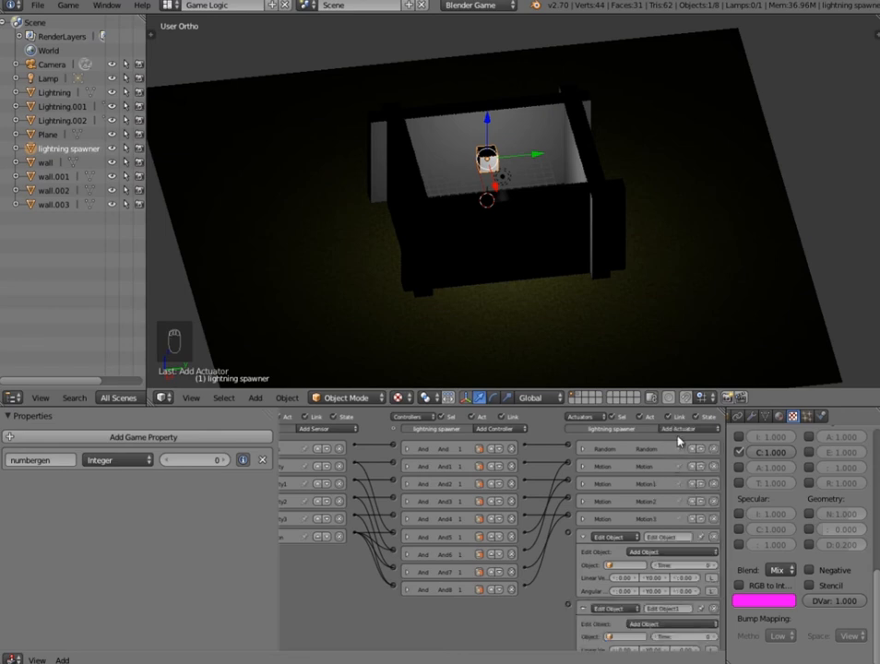
pyautogui.click(678, 430)
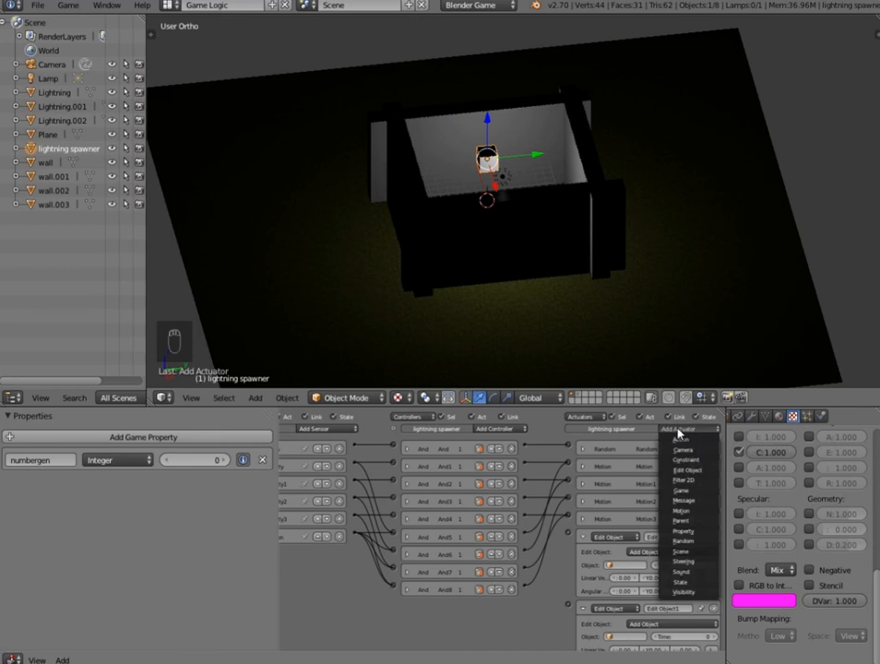
pyautogui.click(679, 431)
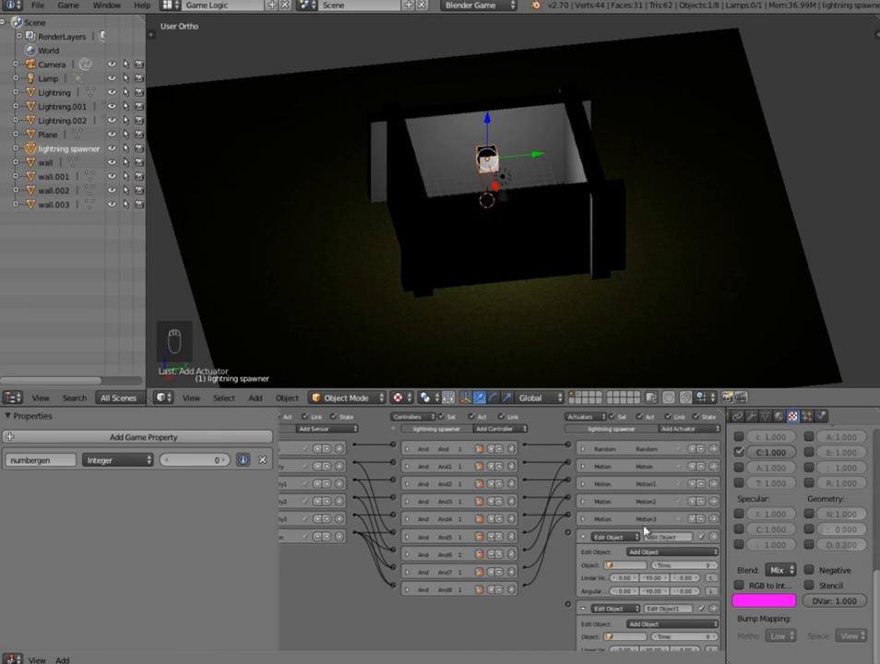
# - Set the lightning spawner's first Edit Object actuator to add the Lightning object
pyautogui.moveTo(642, 564); pyautogui.dragTo(634, 481, button='middle')
pyautogui.scroll(-2, 620, 517)
pyautogui.scroll(3, 603, 569)
pyautogui.moveTo(603, 569); pyautogui.dragTo(543, 568, button='middle')
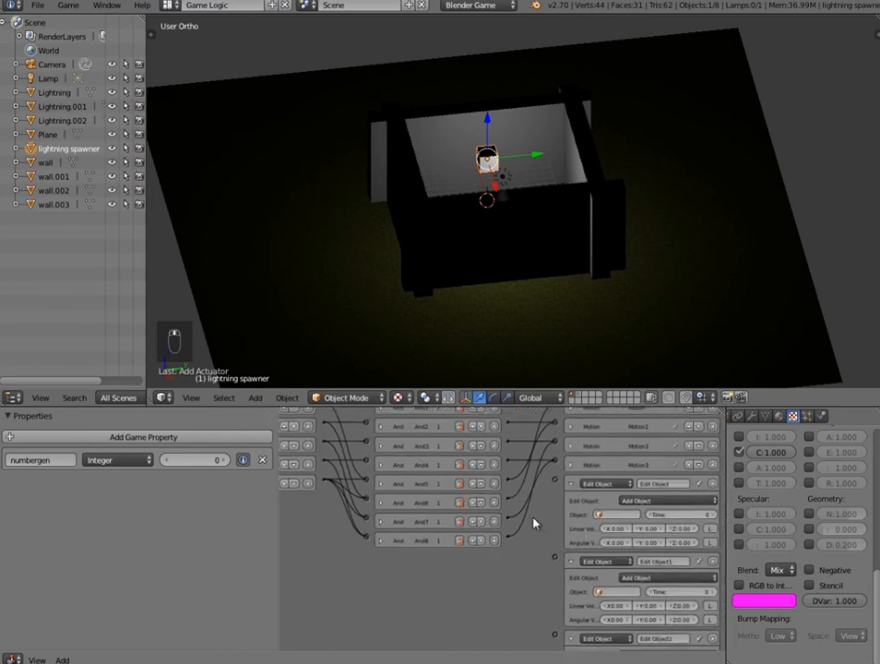
pyautogui.click(609, 515)
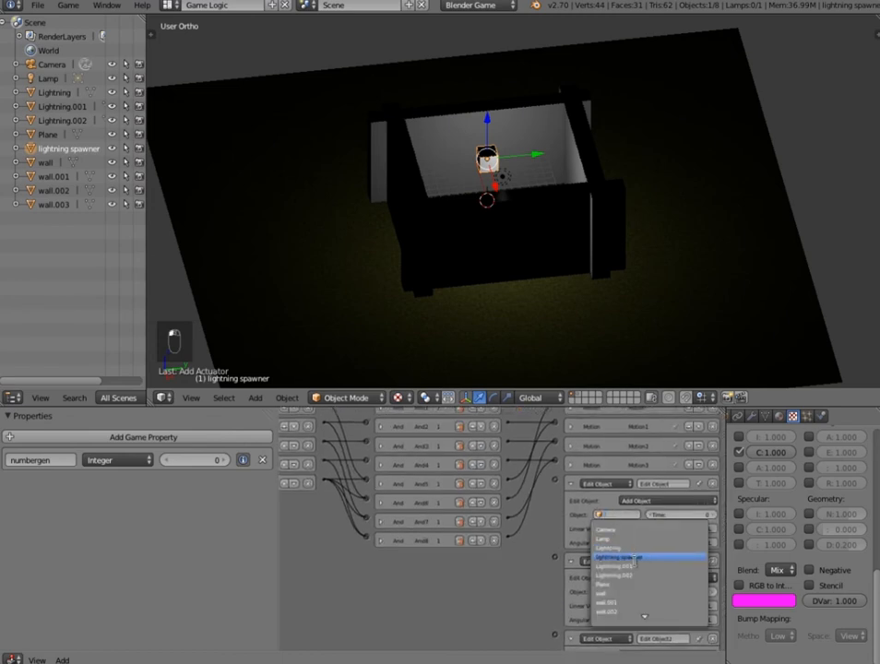
pyautogui.click(635, 548)
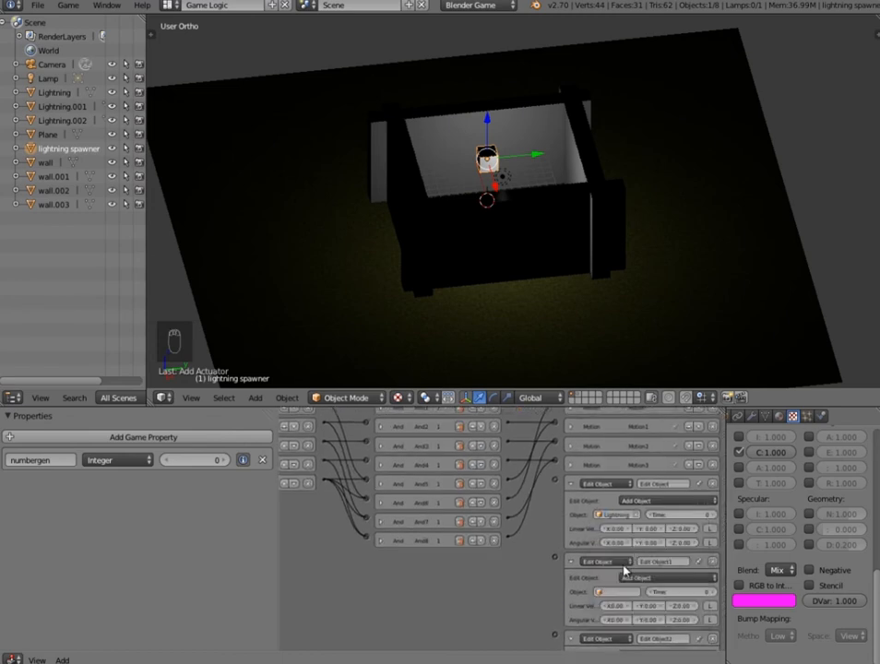
# - Set the second Edit Object actuator to add Lightning.001 and the third to add Lightning.002
pyautogui.scroll(-2, 624, 565)
pyautogui.click(616, 558)
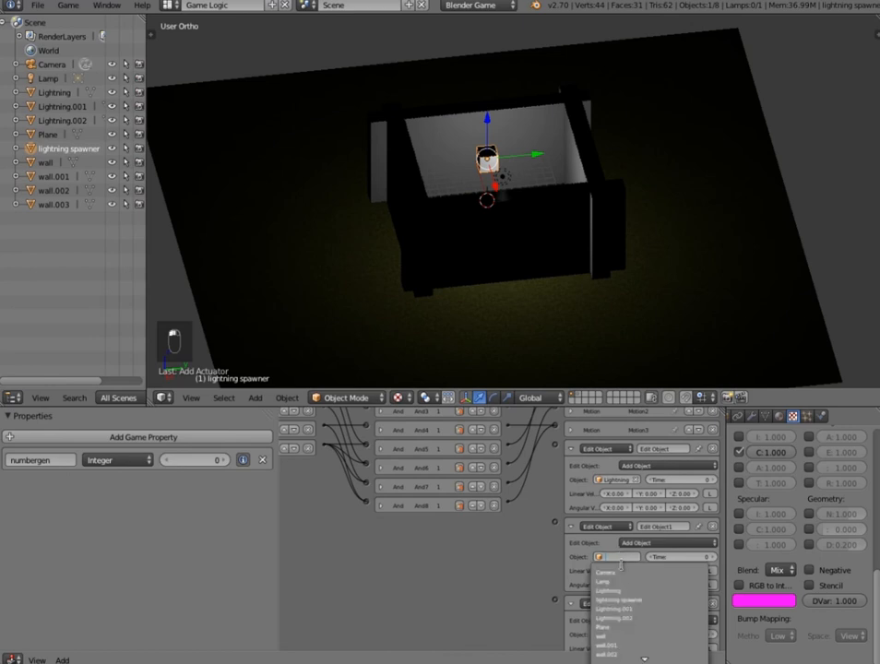
pyautogui.click(637, 609)
pyautogui.scroll(-2, 619, 579)
pyautogui.click(614, 606)
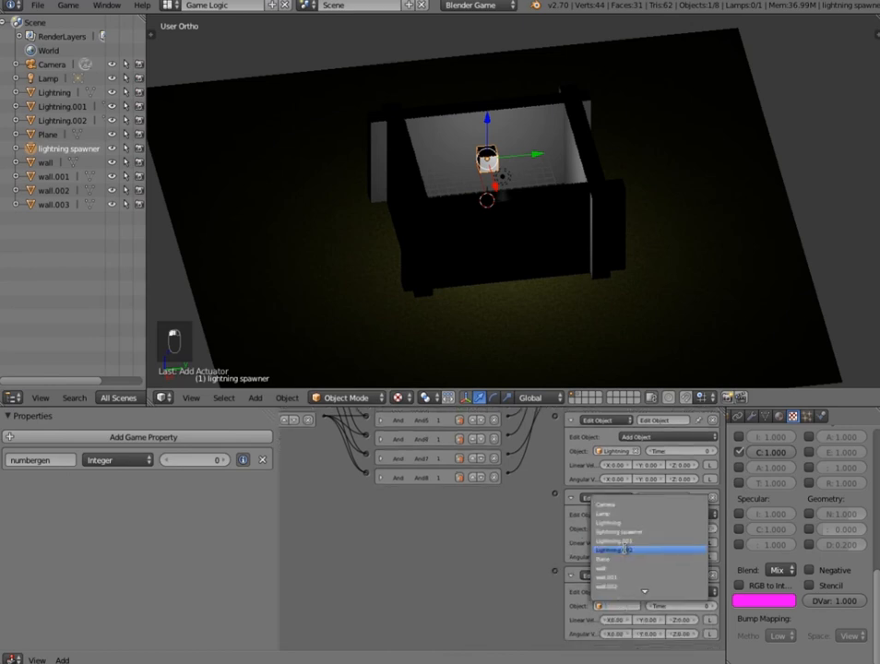
pyautogui.click(626, 550)
# - Set the first Edit Object actuator's Time to 5 and collapse that actuator
pyautogui.scroll(3, 670, 526)
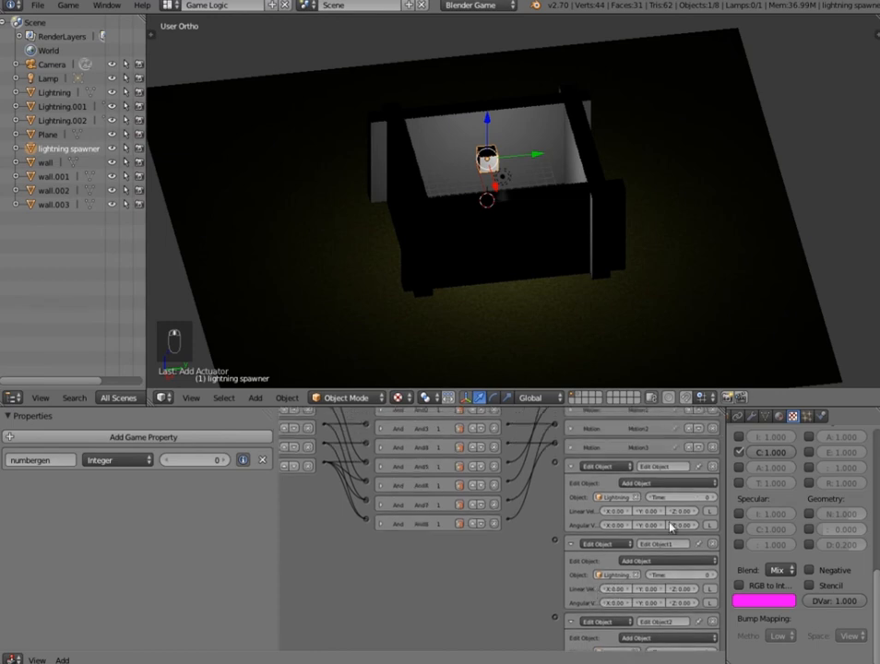
pyautogui.click(711, 498)
pyautogui.write('6')
pyautogui.press('Return')
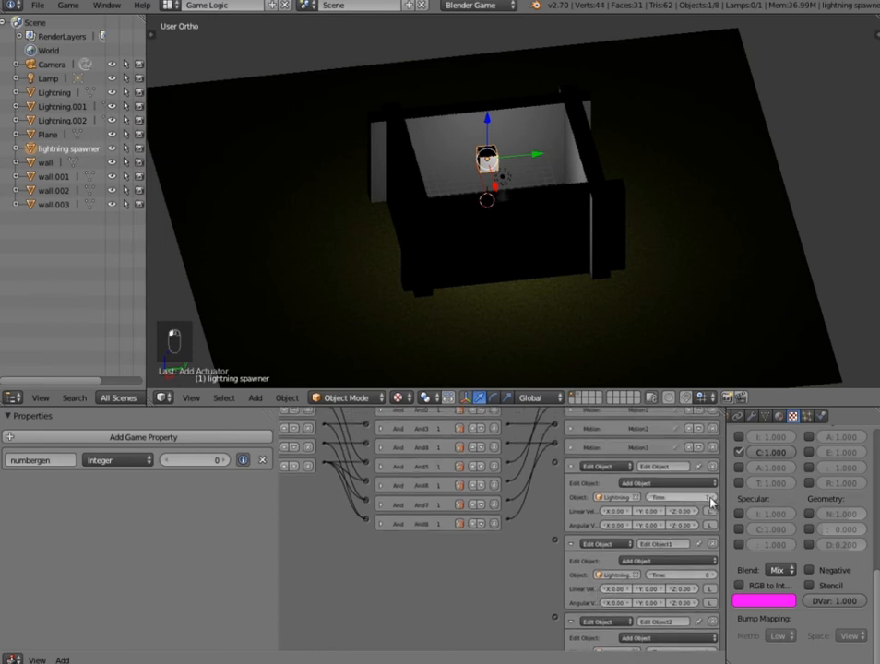
pyautogui.click(660, 498)
pyautogui.write('5')
pyautogui.press('Return')
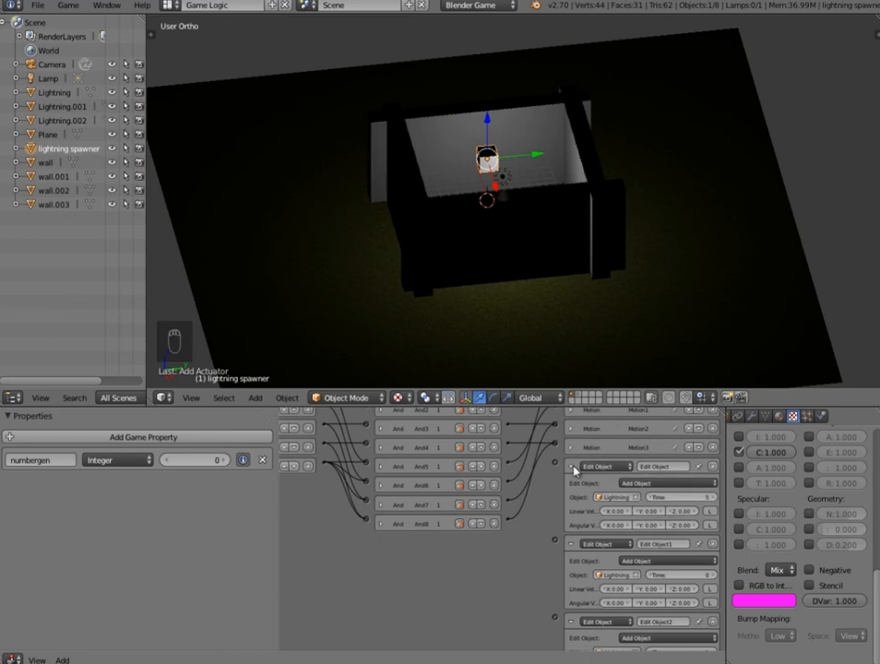
pyautogui.click(572, 468)
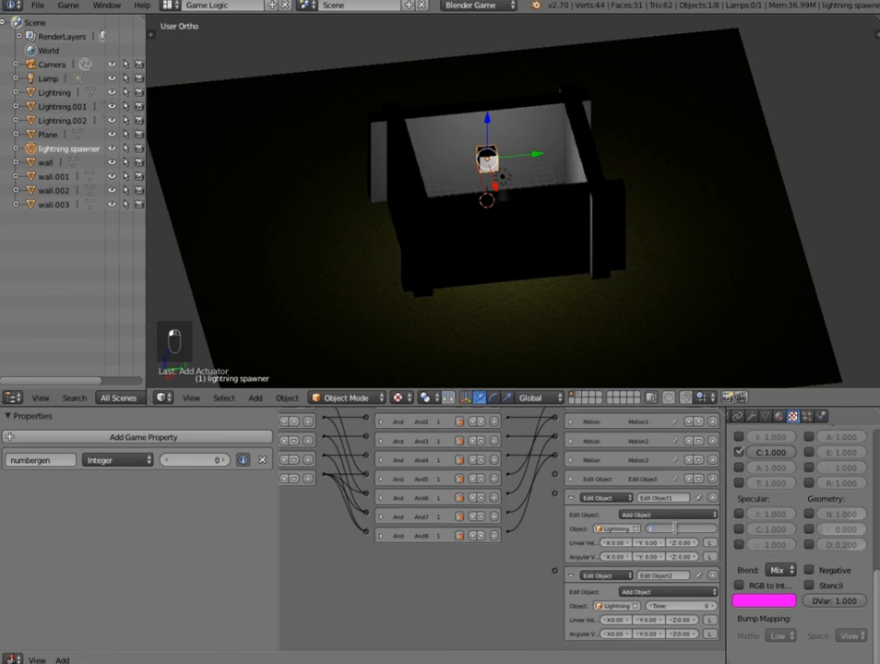
# - Enter a Time value for the second and third Edit Object actuators and collapse both
pyautogui.click(572, 498)
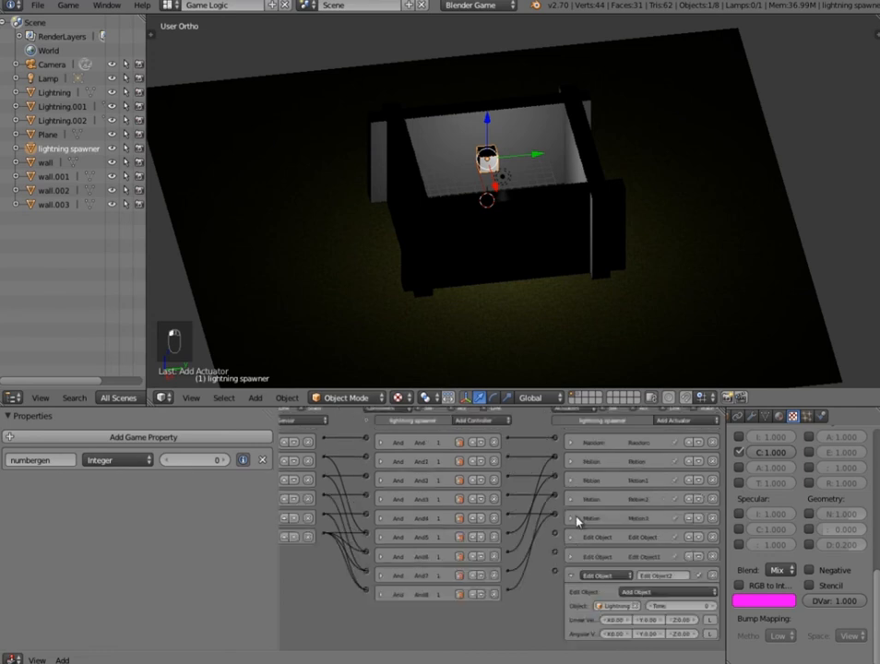
pyautogui.click(669, 606)
pyautogui.click(572, 575)
# - Add another And controller to the lightning spawner's logic
pyautogui.moveTo(405, 517); pyautogui.dragTo(598, 526, button='middle')
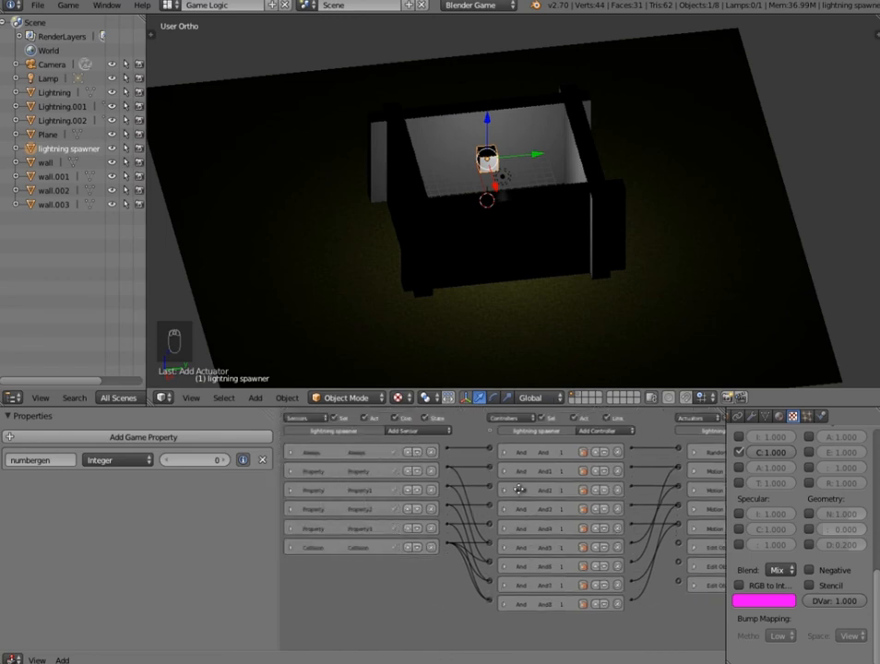
pyautogui.click(606, 429)
pyautogui.click(604, 443)
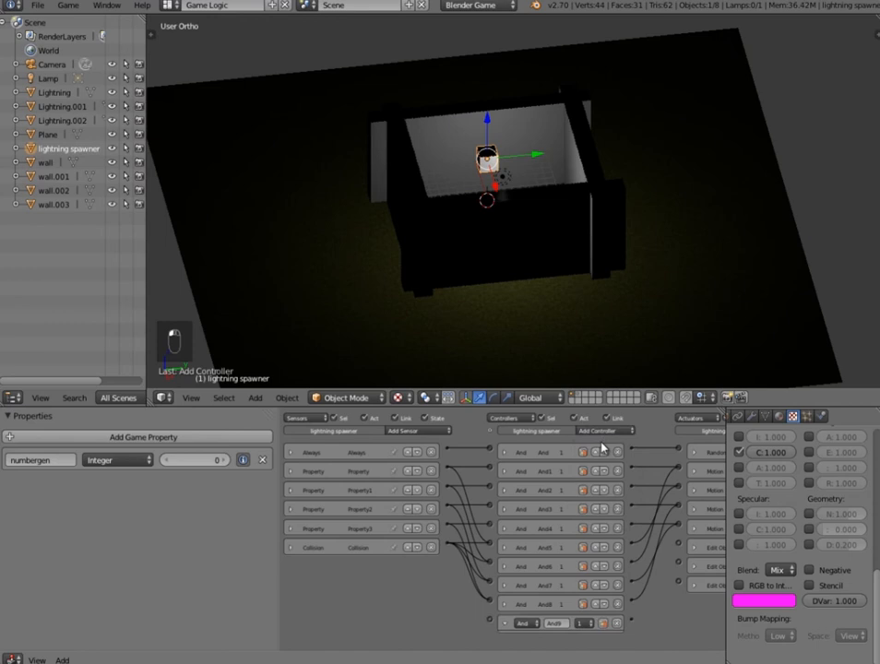
pyautogui.click(412, 431)
pyautogui.moveTo(553, 487); pyautogui.dragTo(429, 491, button='middle')
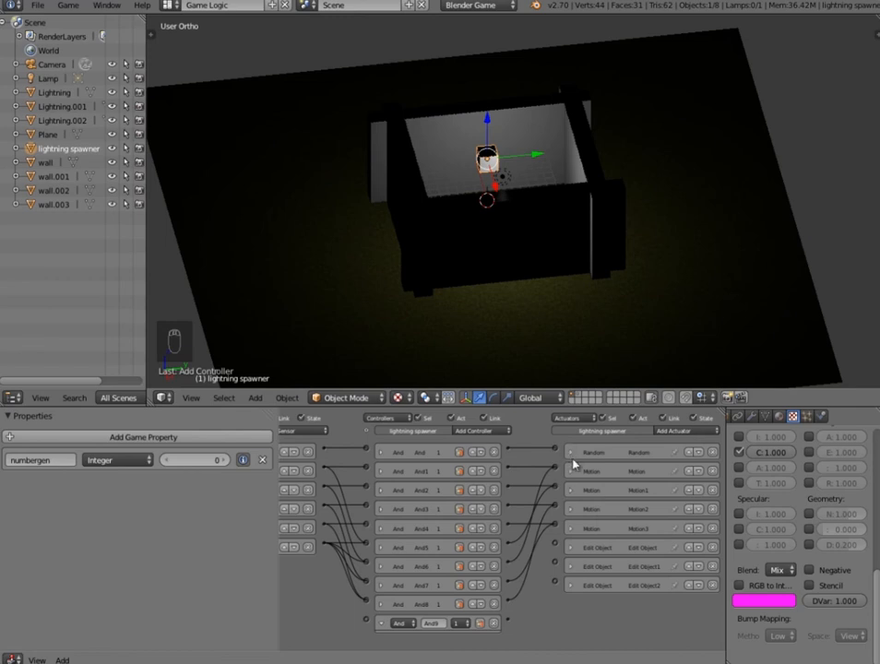
pyautogui.moveTo(454, 509); pyautogui.dragTo(626, 499, button='middle')
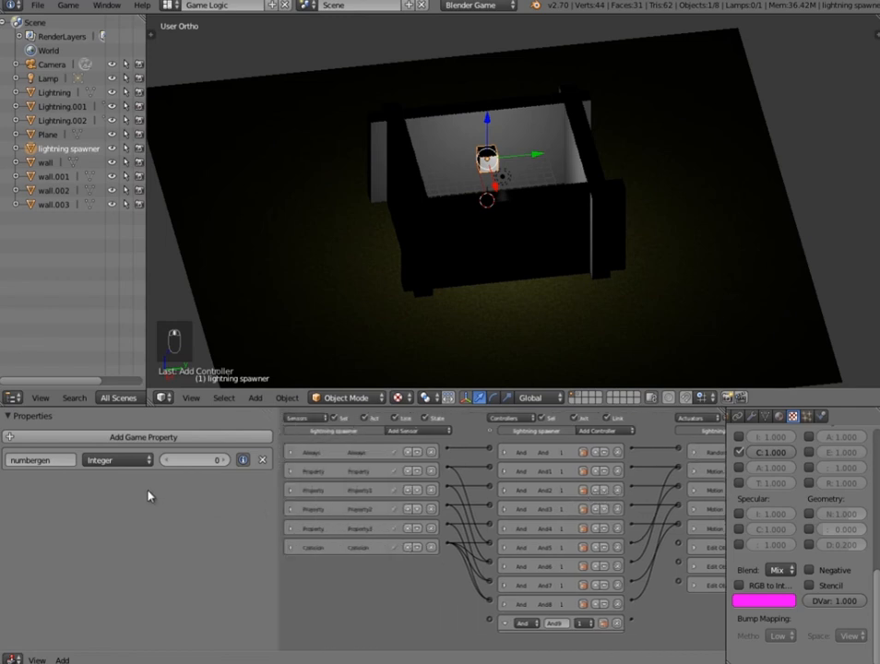
pyautogui.moveTo(526, 601); pyautogui.dragTo(752, 454, button='middle')
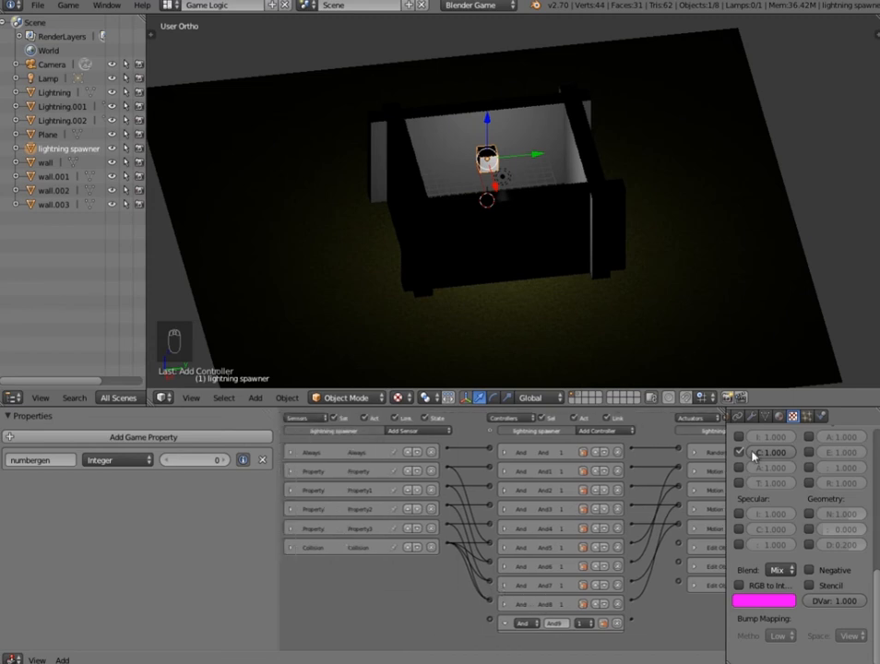
# - Add a Keyboard sensor triggered by the Spacebar, link it to the new And controller, and collapse the sensor
pyautogui.click(402, 439)
pyautogui.click(413, 498)
pyautogui.scroll(-2, 369, 553)
pyautogui.click(362, 581)
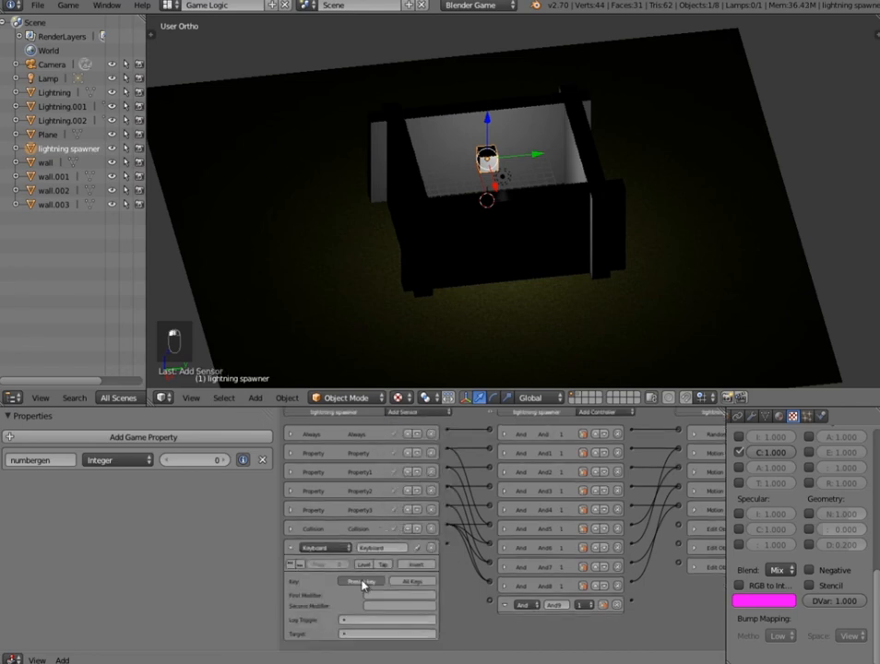
pyautogui.press('space')
pyautogui.moveTo(450, 549); pyautogui.dragTo(489, 601)
pyautogui.scroll(1, 418, 595)
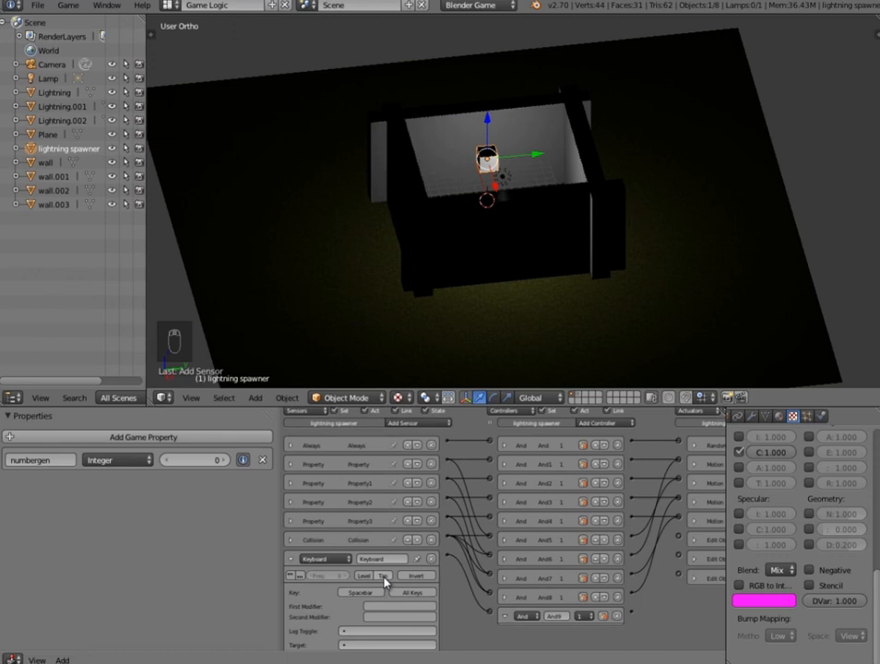
pyautogui.click(291, 560)
# - Link the first Property sensor to the And9 controller and connect that controller to the first Edit Object actuator
pyautogui.moveTo(467, 565); pyautogui.dragTo(450, 491, button='middle')
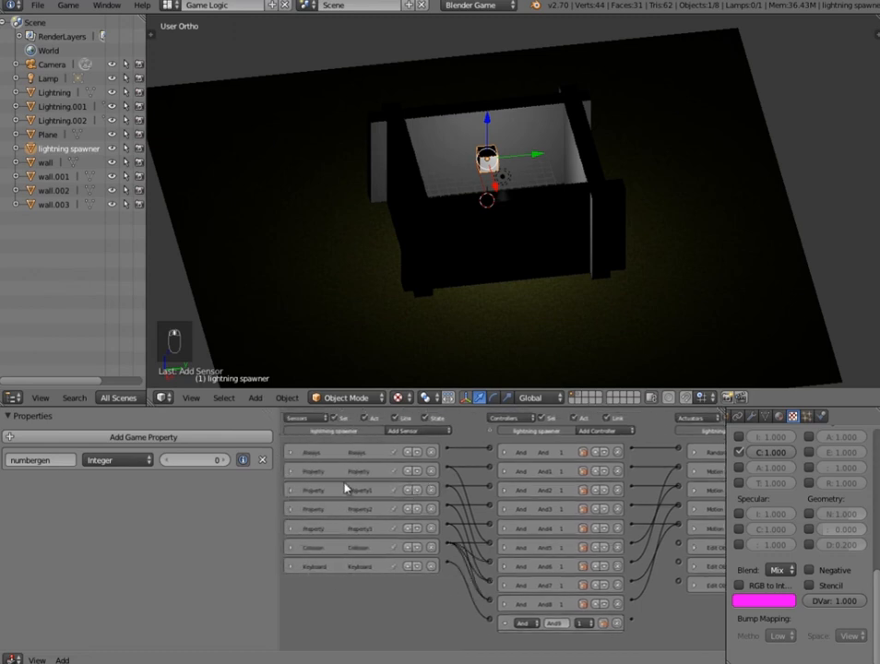
pyautogui.moveTo(450, 565); pyautogui.dragTo(488, 623)
pyautogui.click(291, 471)
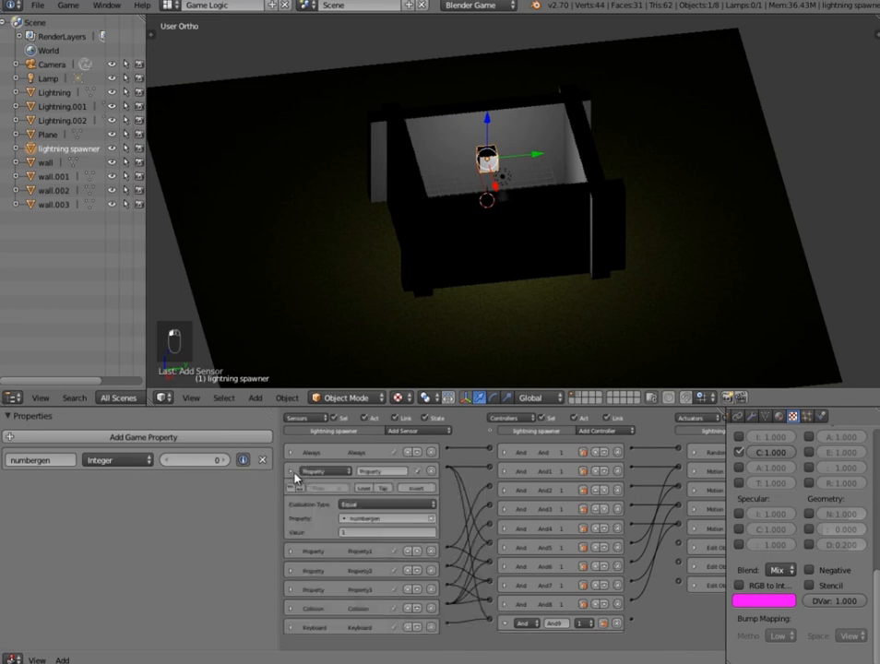
pyautogui.click(293, 472)
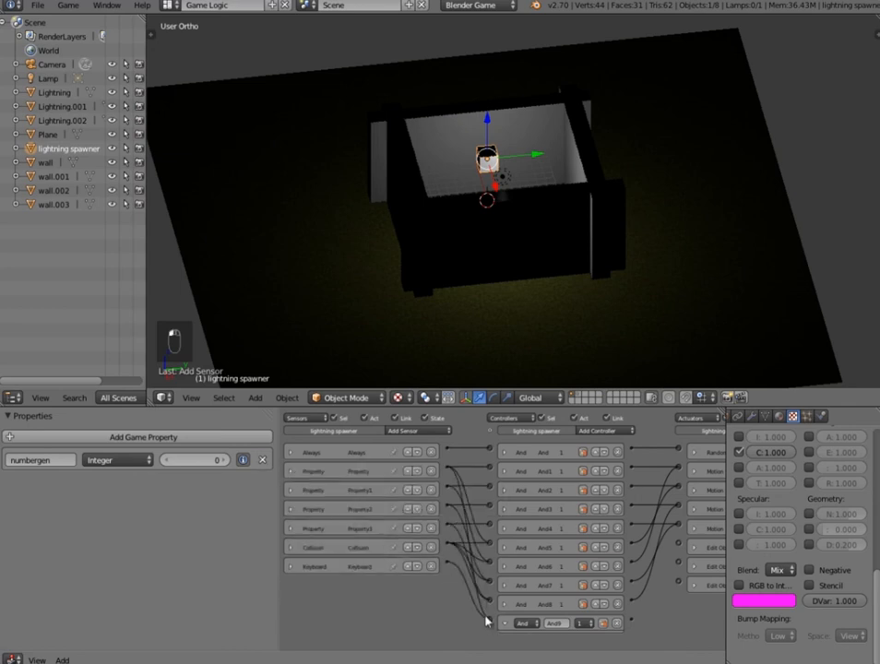
pyautogui.keyDown('ctrl'); pyautogui.hscroll(5, 523, 628); pyautogui.keyUp('ctrl')
pyautogui.moveTo(507, 621); pyautogui.dragTo(557, 548)
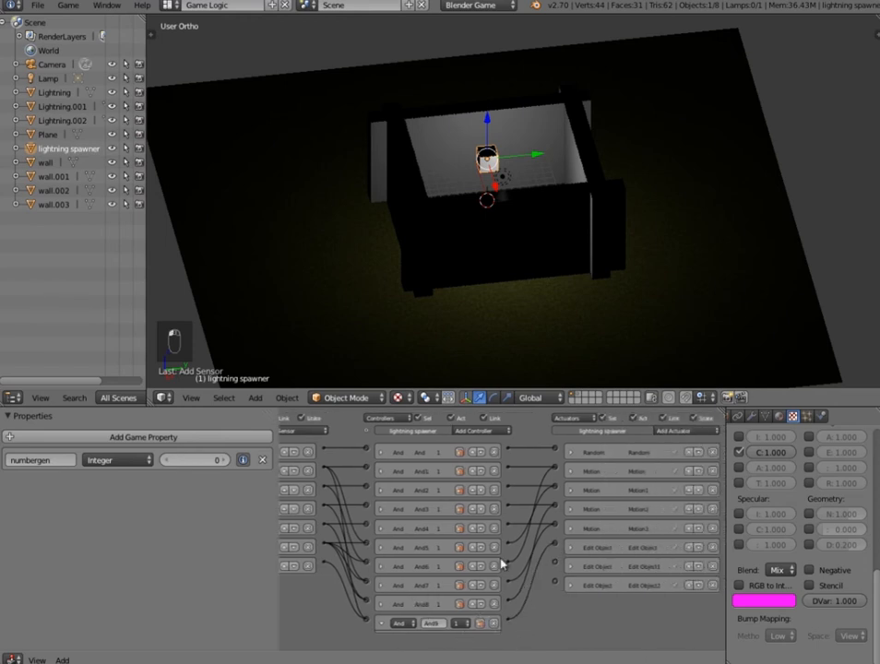
# - Add one more And controller and link the Property1 and Keyboard sensors to it
pyautogui.keyDown('ctrl'); pyautogui.hscroll(-3, 502, 564); pyautogui.keyUp('ctrl')
pyautogui.click(598, 432)
pyautogui.click(597, 444)
pyautogui.scroll(-1, 472, 561)
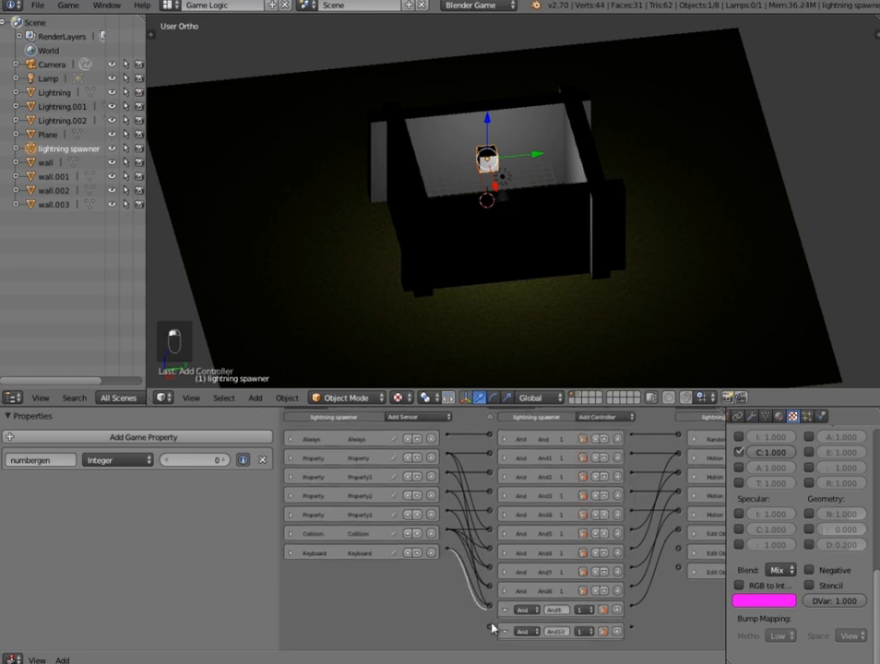
pyautogui.moveTo(491, 628)
pyautogui.mouseDown()
pyautogui.moveTo(465, 471)
pyautogui.moveTo(449, 476)
pyautogui.moveTo(491, 631)
pyautogui.mouseUp()
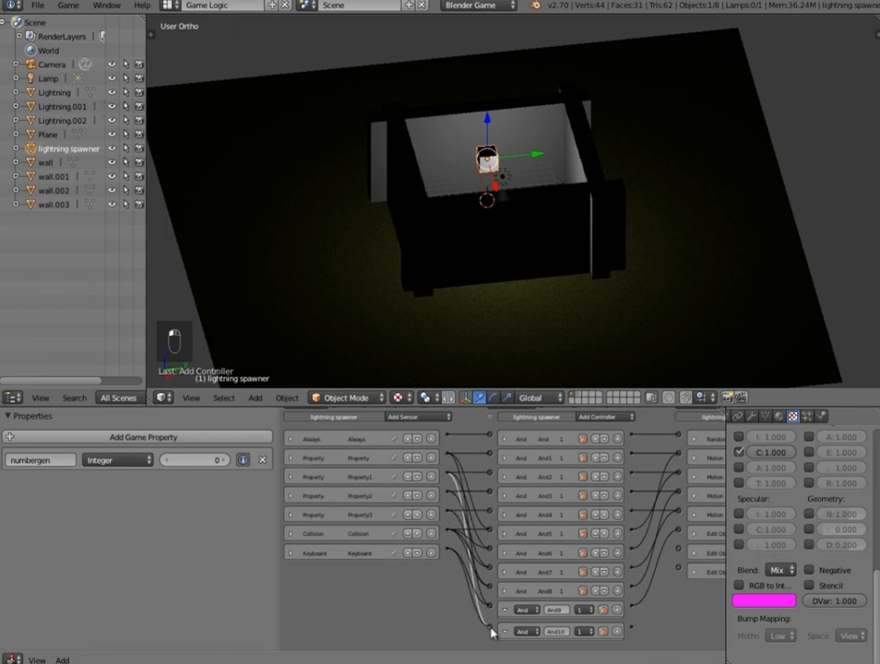
pyautogui.click(292, 478)
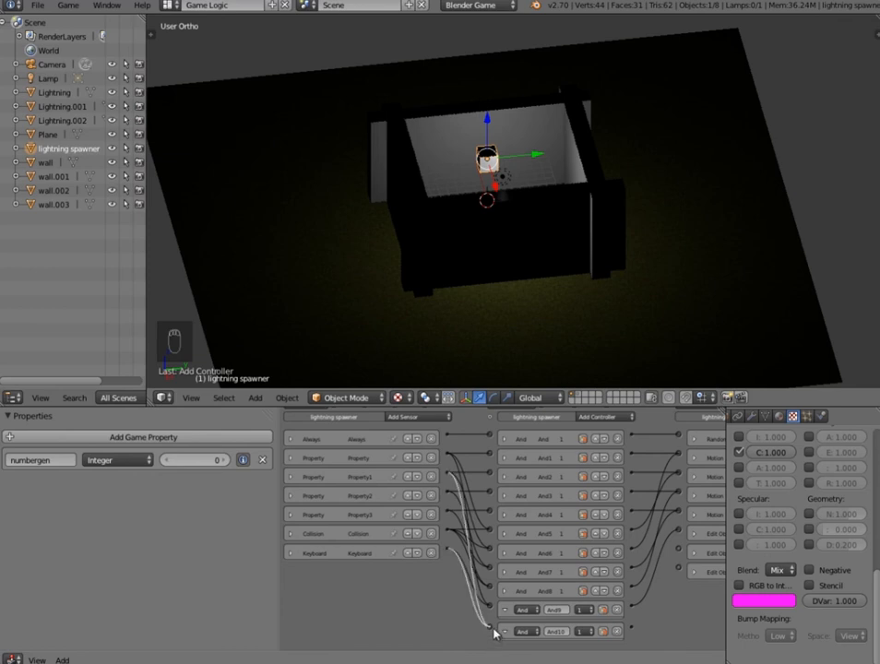
# - Connect the And10 controller to the second Edit Object actuator and collapse the And9 and And10 controllers
pyautogui.keyDown('ctrl'); pyautogui.hscroll(4, 580, 596); pyautogui.keyUp('ctrl')
pyautogui.moveTo(536, 634); pyautogui.dragTo(587, 558)
pyautogui.click(599, 559)
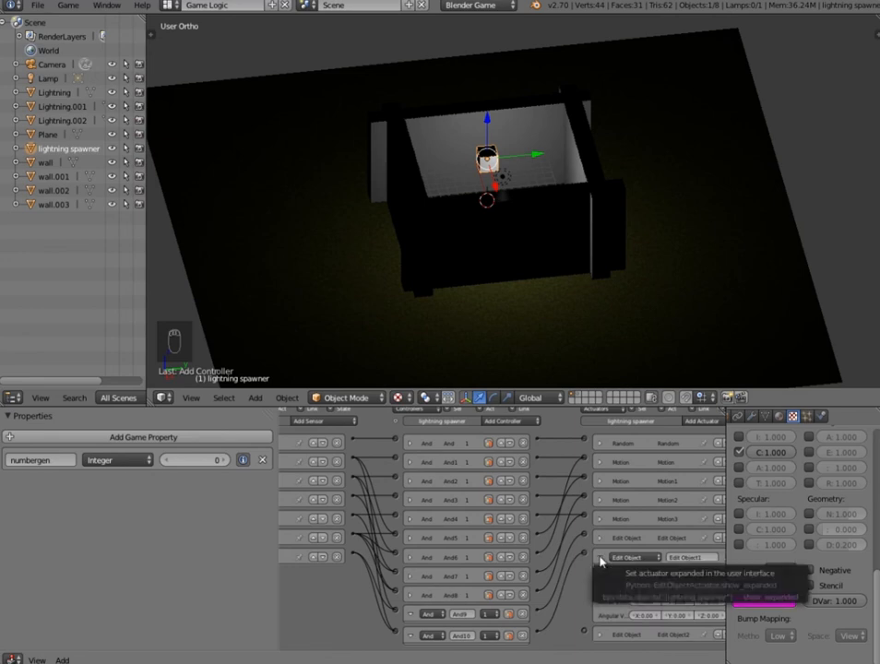
pyautogui.click(601, 559)
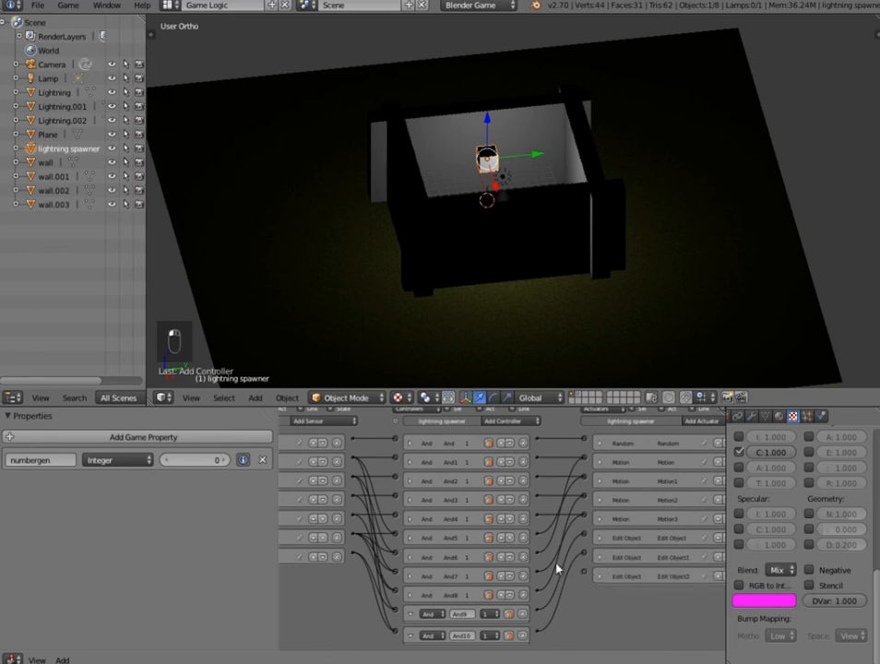
pyautogui.click(413, 616)
pyautogui.click(412, 633)
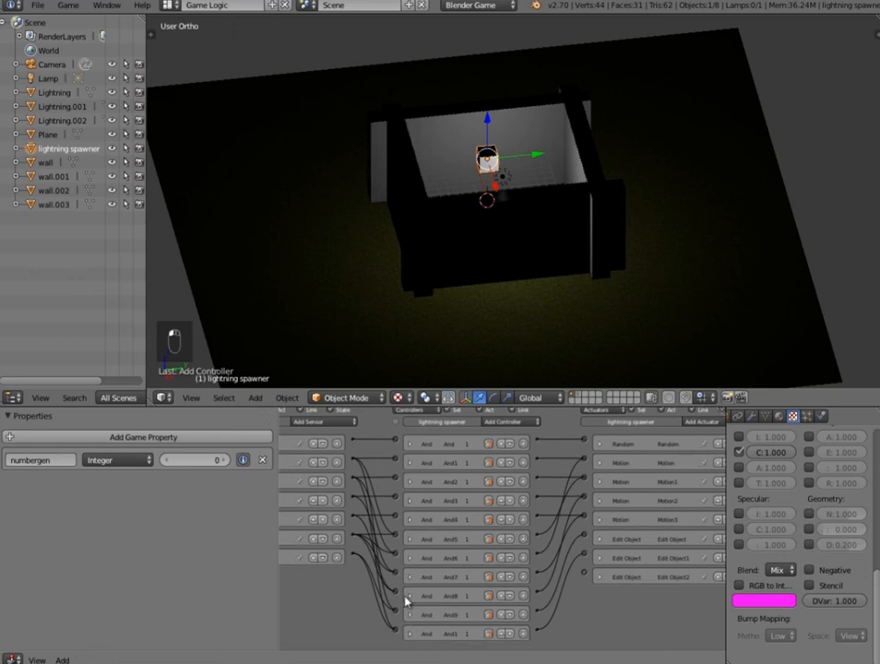
# - Add an And controller that combines the Keyboard and Property3 sensors, connect it to the third Edit Object actuator, and collapse it
pyautogui.moveTo(336, 482); pyautogui.dragTo(429, 478, button='middle')
pyautogui.click(583, 424)
pyautogui.click(600, 439)
pyautogui.scroll(-2, 436, 508)
pyautogui.moveTo(459, 609); pyautogui.dragTo(459, 621)
pyautogui.moveTo(423, 510); pyautogui.dragTo(458, 623)
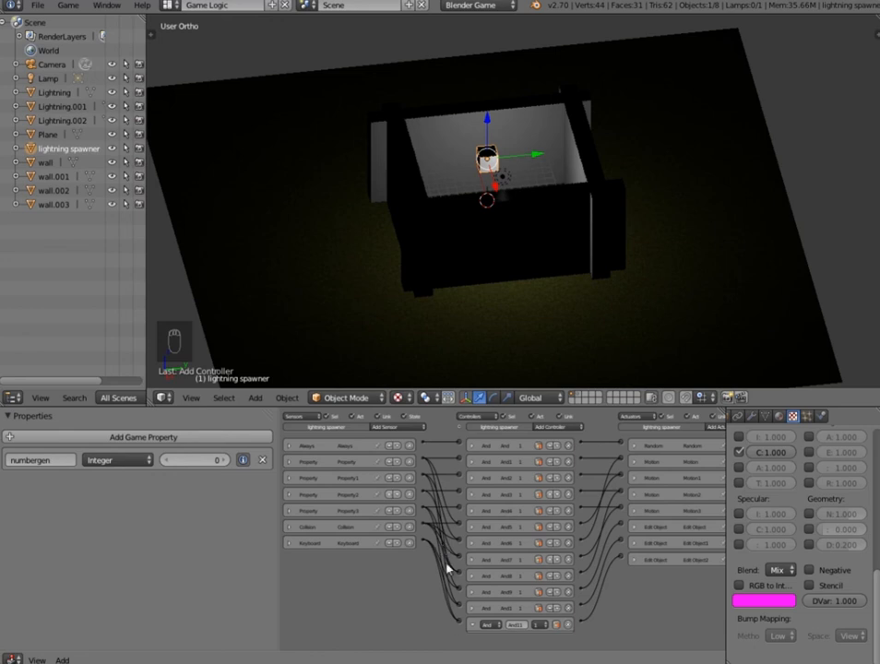
pyautogui.click(469, 624)
pyautogui.scroll(1, 485, 574)
pyautogui.scroll(-1, 484, 575)
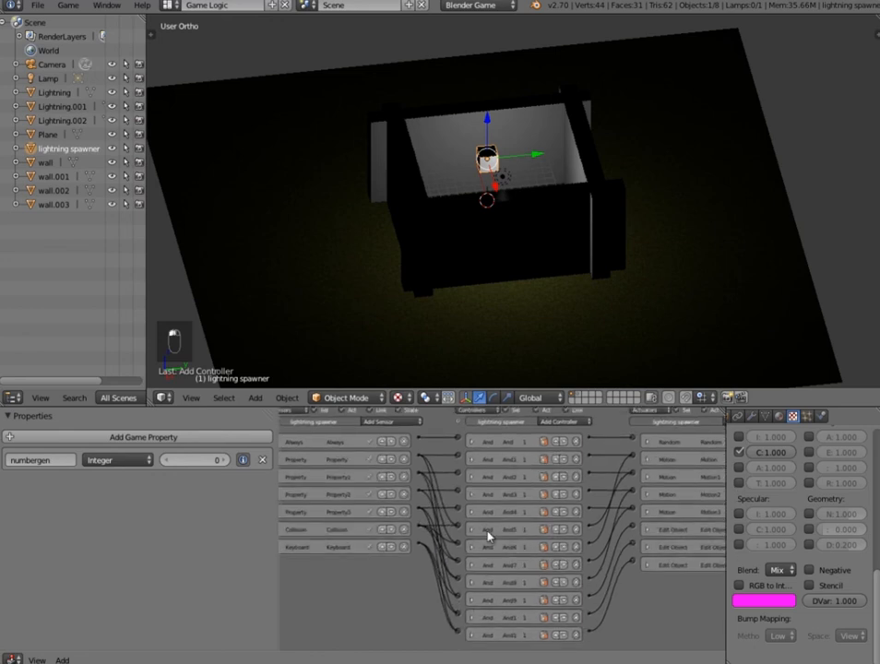
# - Add a final And controller and wire the Keyboard and Property2 sensors through it to the third Edit Object actuator
pyautogui.click(557, 422)
pyautogui.click(542, 452)
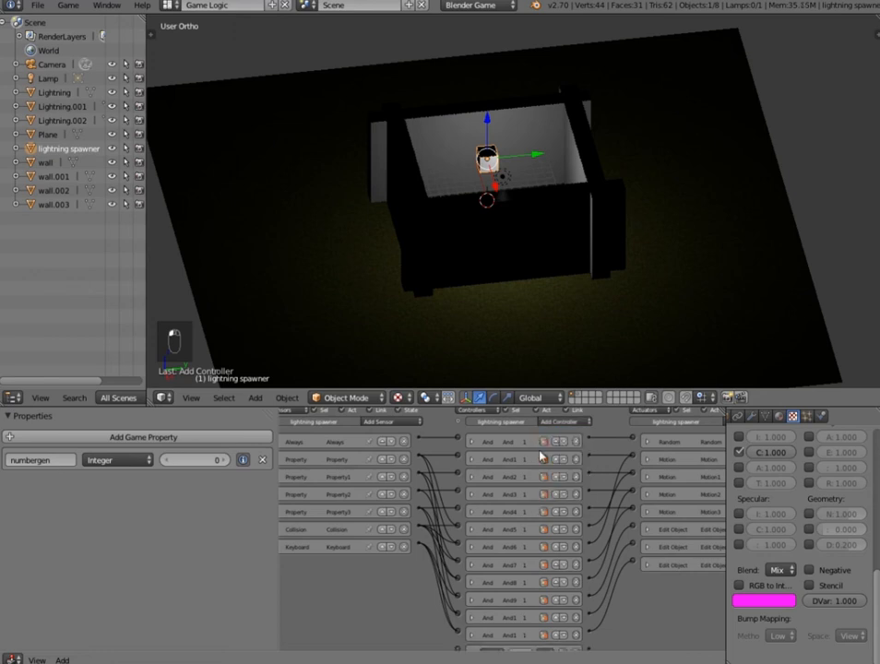
pyautogui.scroll(1, 483, 526)
pyautogui.moveTo(426, 526); pyautogui.dragTo(466, 627)
pyautogui.moveTo(425, 490); pyautogui.dragTo(460, 630)
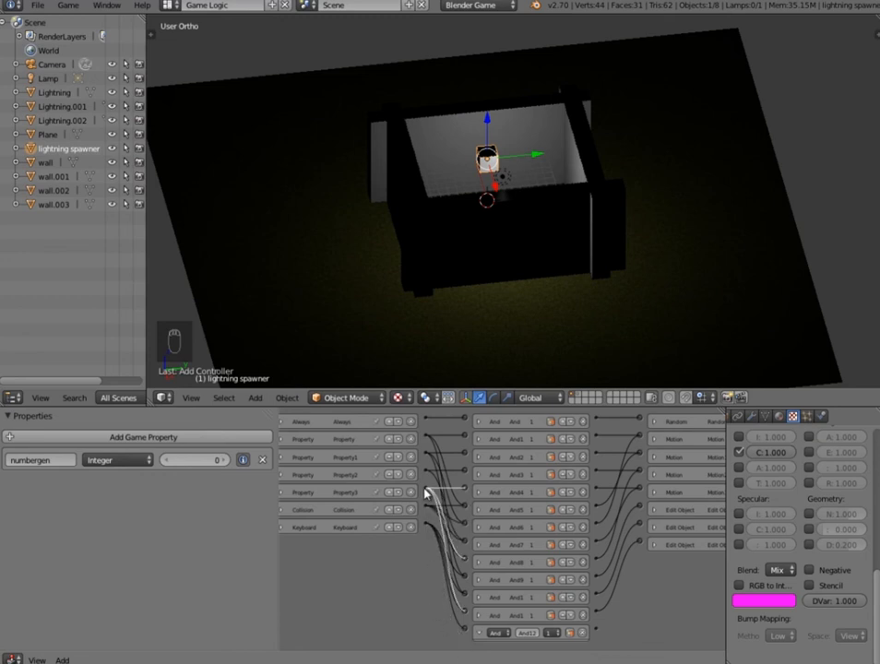
pyautogui.moveTo(427, 475); pyautogui.dragTo(466, 634)
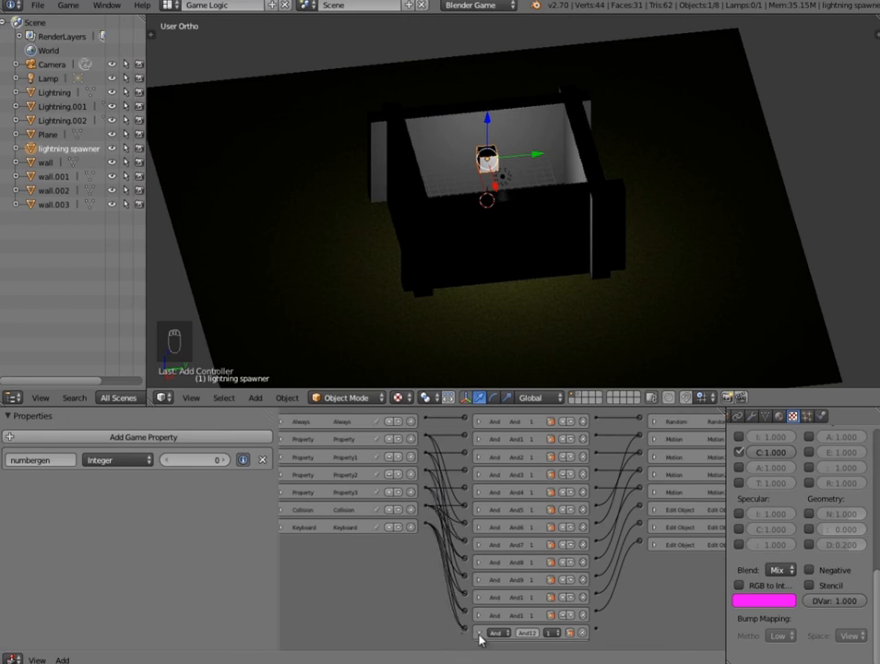
pyautogui.keyDown('ctrl'); pyautogui.hscroll(5, 625, 615); pyautogui.keyUp('ctrl')
pyautogui.moveTo(547, 636); pyautogui.dragTo(583, 546)
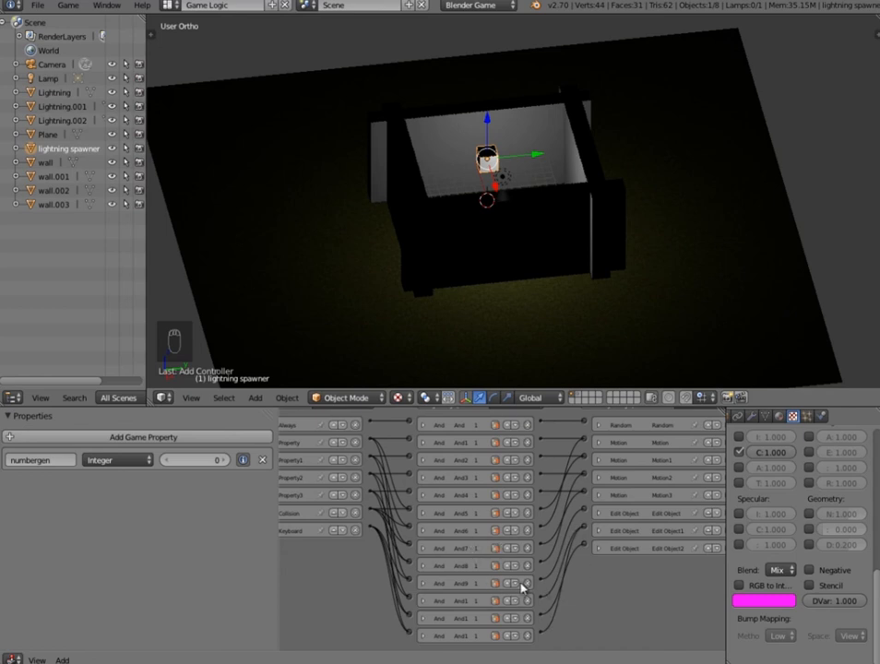
# - Make wall.003, wall and wall.001 invisible in their physics settings
pyautogui.scroll(-2, 434, 531)
pyautogui.moveTo(516, 351); pyautogui.dragTo(456, 213, button='middle')
pyautogui.rightClick(477, 196)
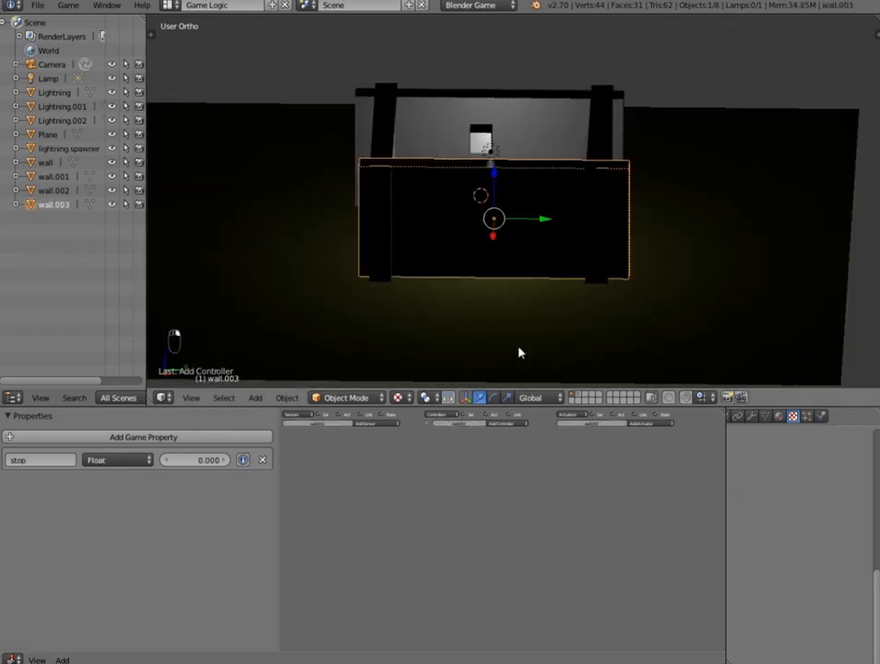
pyautogui.click(821, 416)
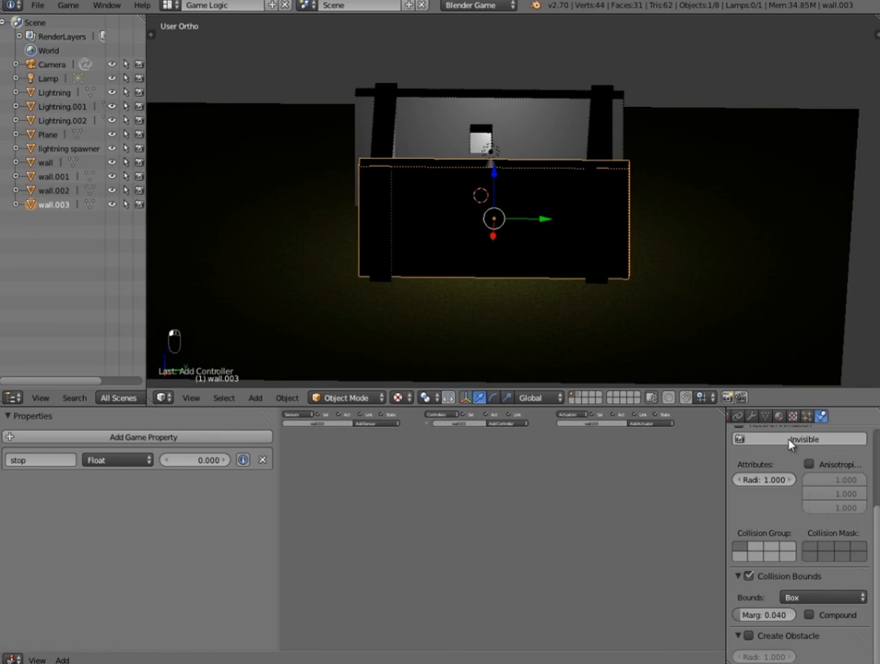
pyautogui.scroll(3, 791, 526)
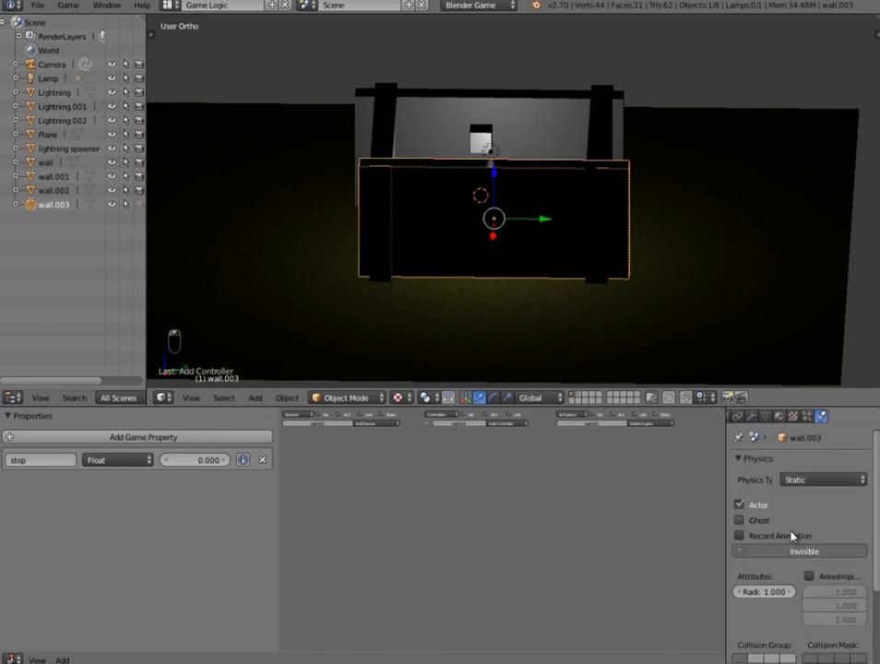
pyautogui.rightClick(381, 231)
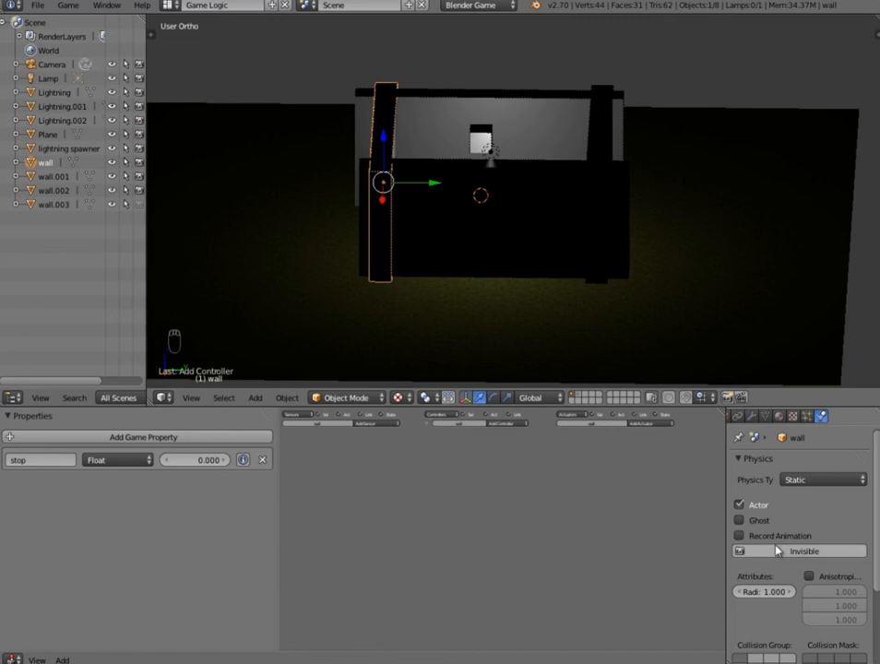
pyautogui.rightClick(600, 173)
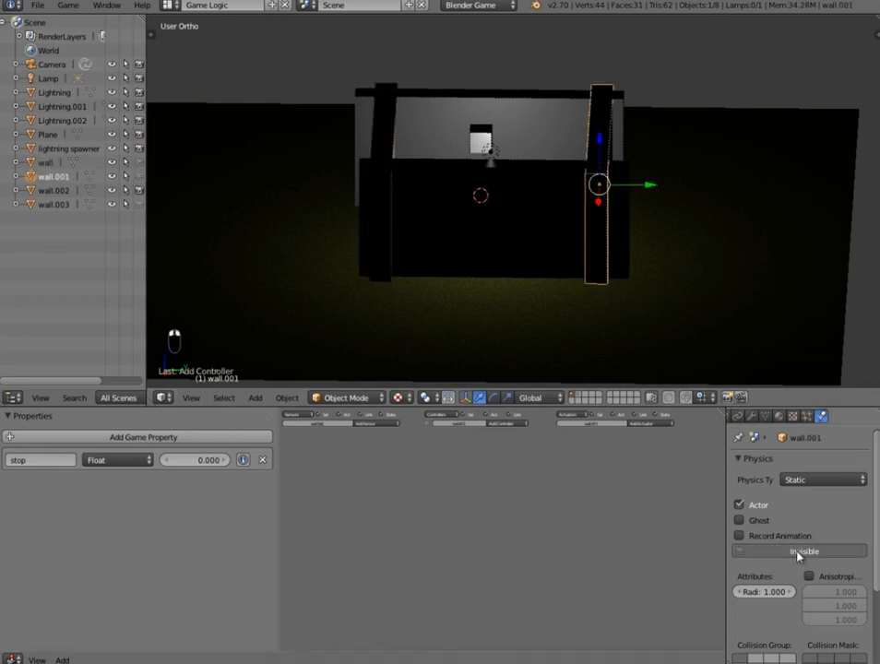
# - Make wall.002 invisible in its physics settings and test-run the game
pyautogui.rightClick(538, 111)
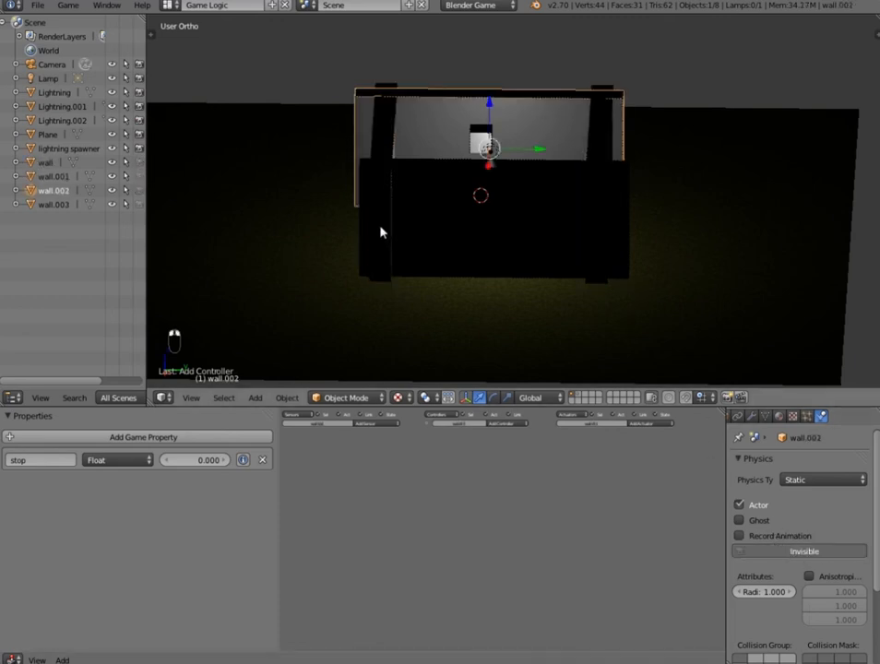
pyautogui.moveTo(379, 232); pyautogui.dragTo(443, 241, button='middle')
pyautogui.press('p')
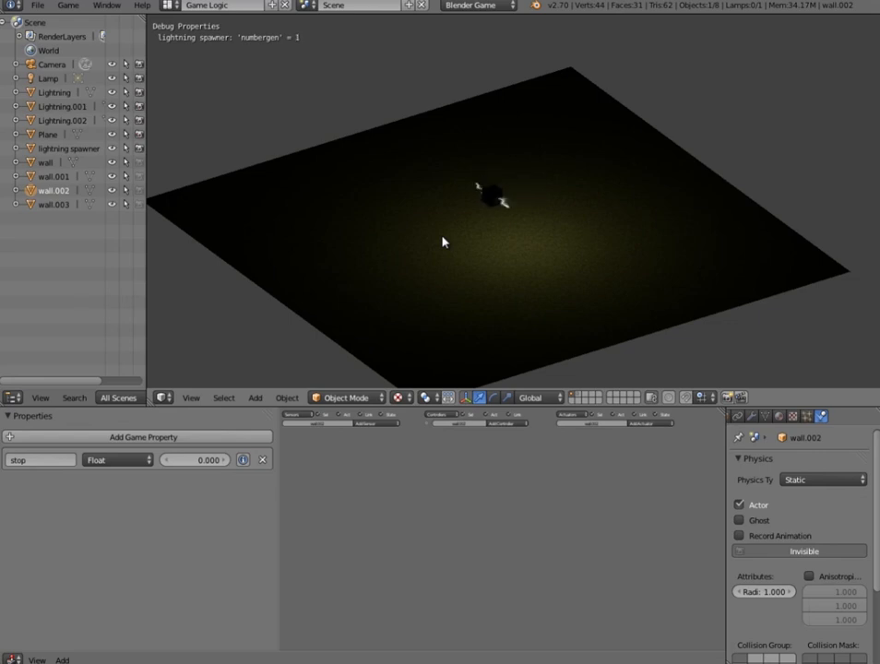
pyautogui.press('Escape')
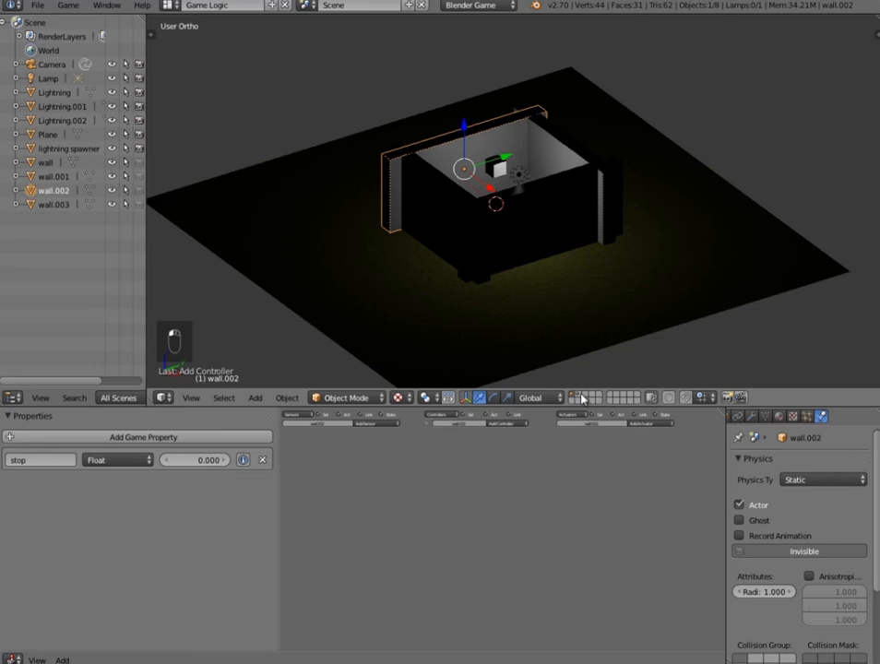
# - On the lightning layer, shift all of Lightning.001's mesh along X in Edit Mode so the bolt starts at the object's origin
pyautogui.click(581, 399)
pyautogui.scroll(3, 502, 287)
pyautogui.rightClick(430, 244)
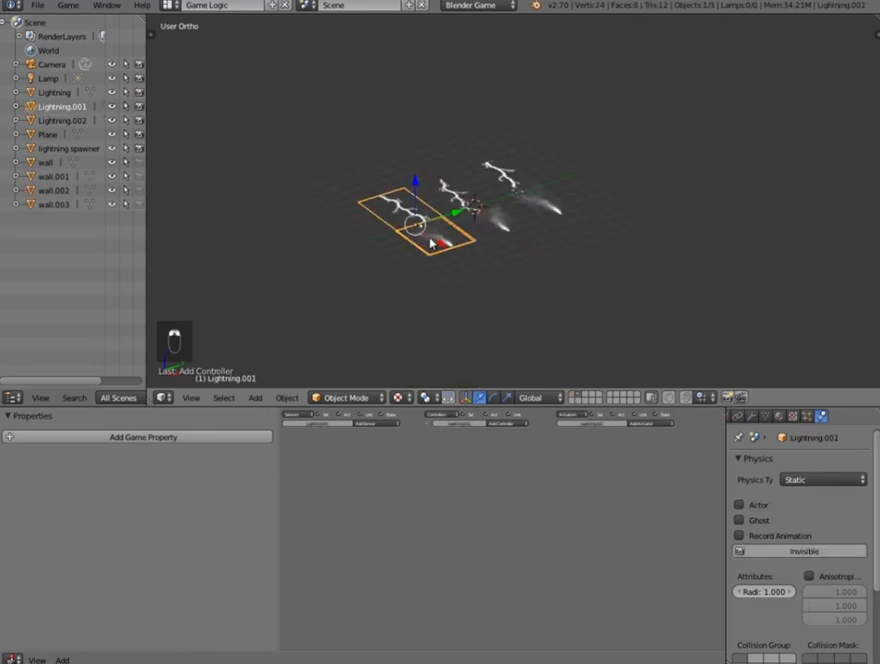
pyautogui.moveTo(358, 181); pyautogui.dragTo(478, 201, button='middle')
pyautogui.scroll(2, 488, 323)
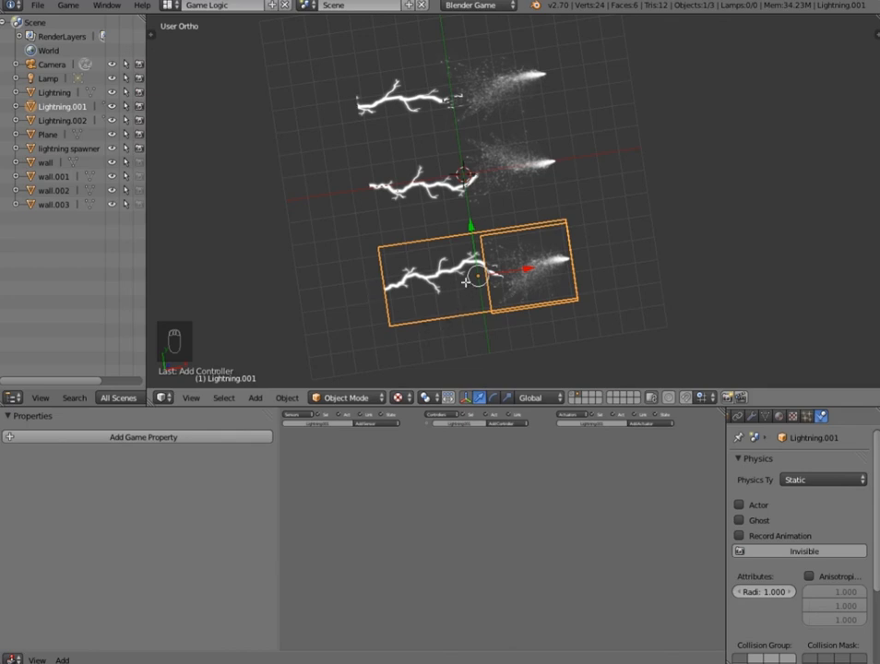
pyautogui.press('Tab')
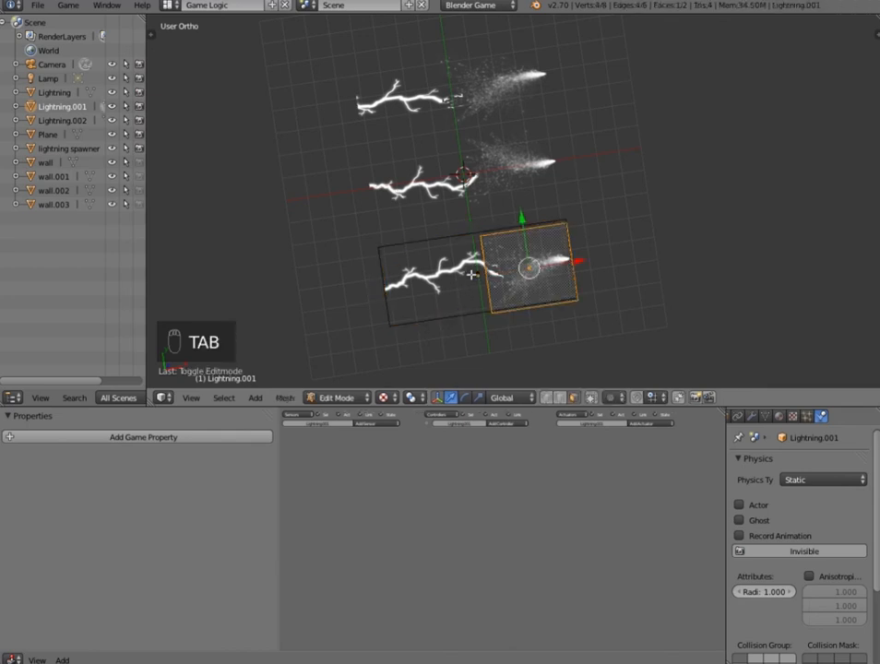
pyautogui.press('a')
pyautogui.press('a')
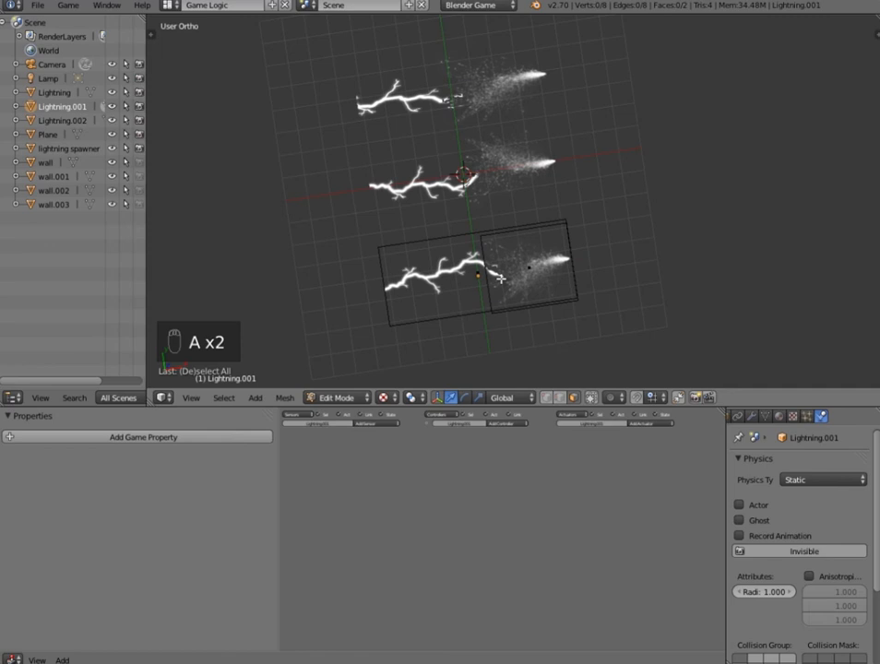
pyautogui.press('a')
pyautogui.moveTo(550, 266); pyautogui.dragTo(643, 255)
pyautogui.press('Tab')
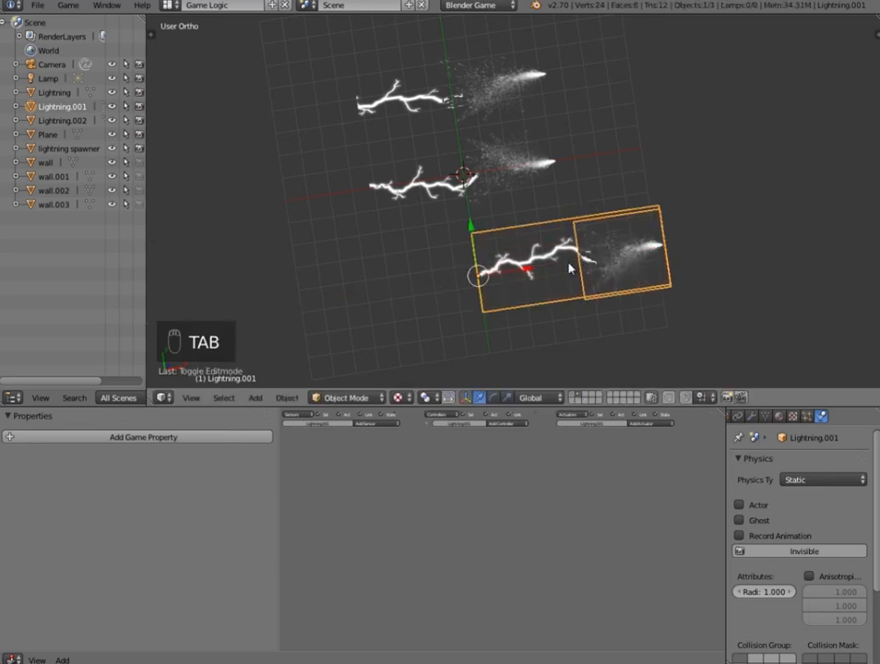
# - Shift the whole mesh of the middle Lightning object along X in Edit Mode so the bolt starts at its origin
pyautogui.rightClick(494, 187)
pyautogui.press('Tab')
pyautogui.press('a')
pyautogui.press('a')
pyautogui.press('a')
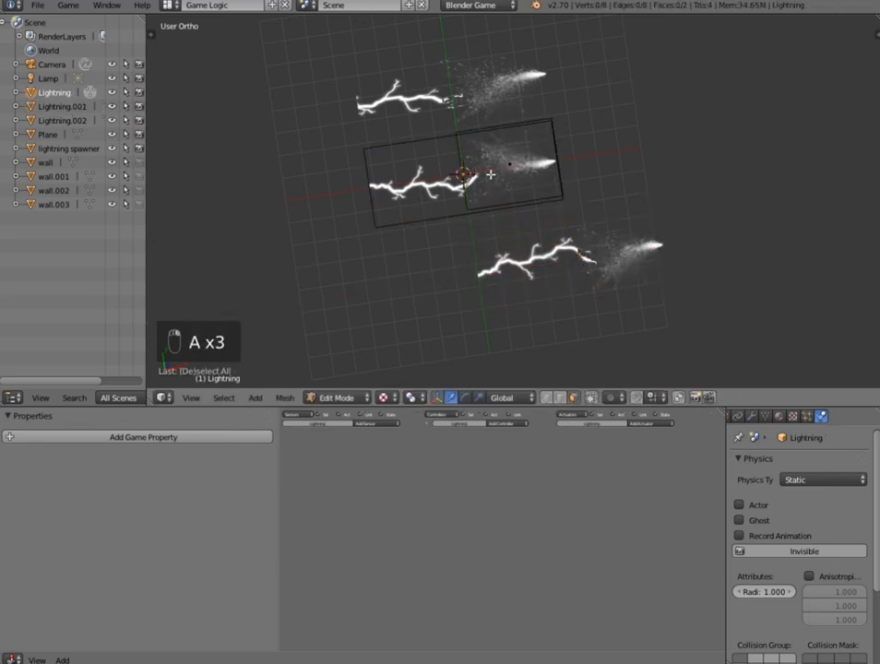
pyautogui.press('a')
pyautogui.moveTo(492, 174); pyautogui.dragTo(627, 166)
pyautogui.press('Tab')
# - Shift Lightning.002's entire mesh about 4.23 along X in Edit Mode to start at its origin, and deselect everything in Object Mode
pyautogui.rightClick(458, 99)
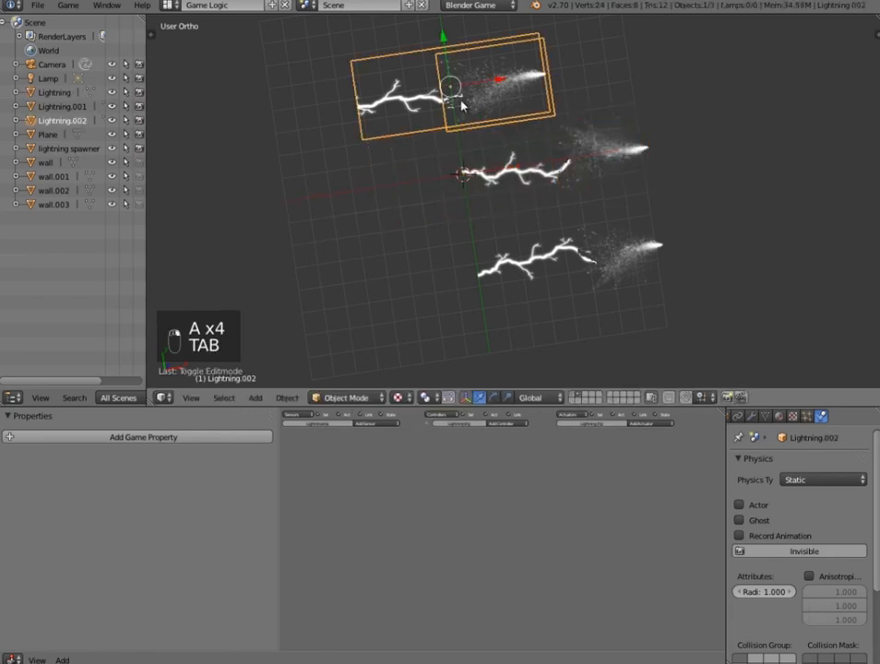
pyautogui.press('Tab')
pyautogui.moveTo(495, 128)
pyautogui.mouseDown(button='middle')
pyautogui.moveTo(477, 155)
pyautogui.moveTo(506, 112)
pyautogui.mouseUp(button='middle')
pyautogui.press('a')
pyautogui.press('a')
pyautogui.press('a')
pyautogui.press('a')
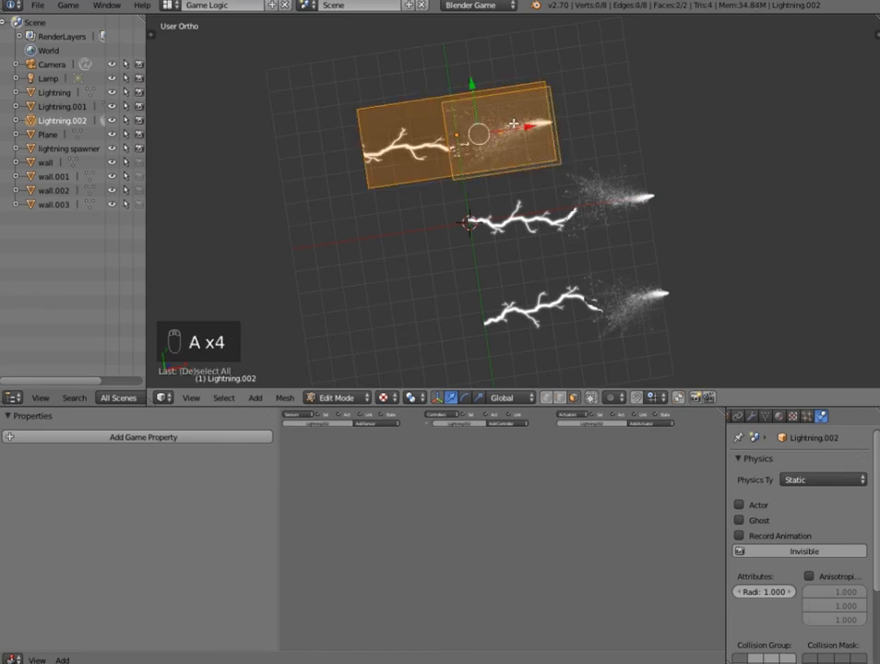
pyautogui.moveTo(527, 127); pyautogui.dragTo(623, 126)
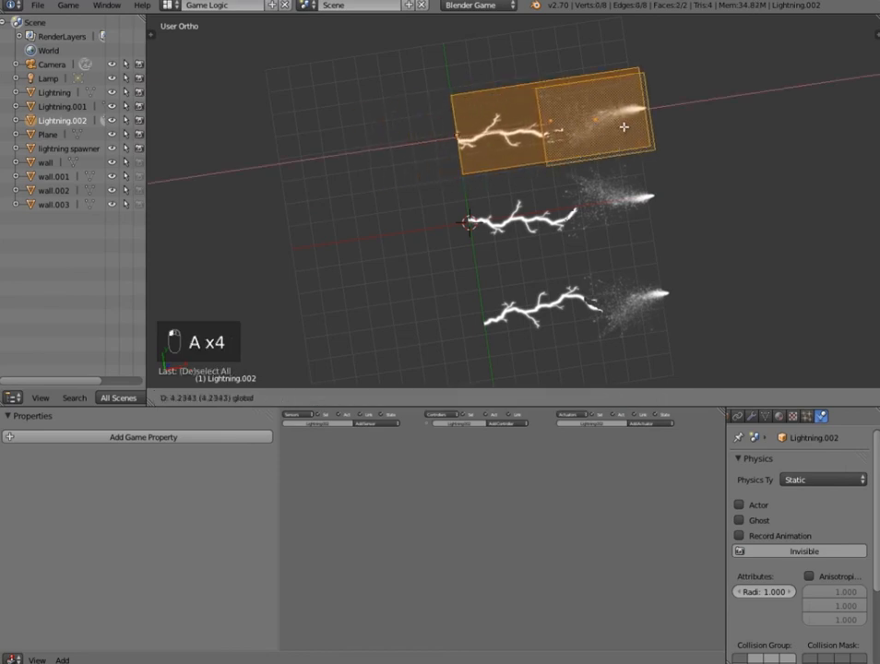
pyautogui.press('Tab')
pyautogui.scroll(-3, 581, 148)
pyautogui.moveTo(550, 308); pyautogui.dragTo(447, 230, button='middle')
pyautogui.press('a')
pyautogui.press('a')
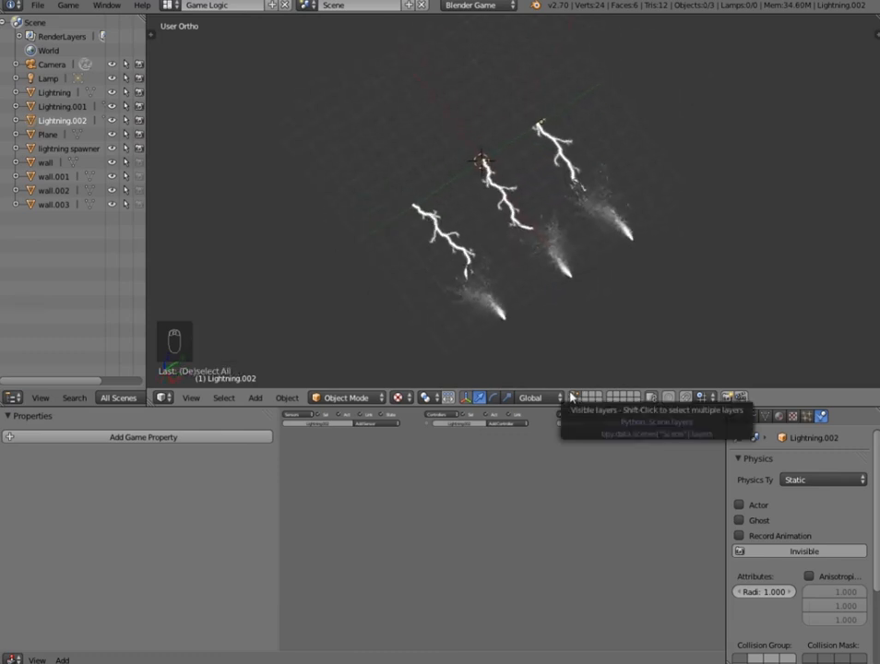
# - On the main scene layer, rotate the lightning spawner 90° about the global Y axis and test-run the game
pyautogui.click(572, 397)
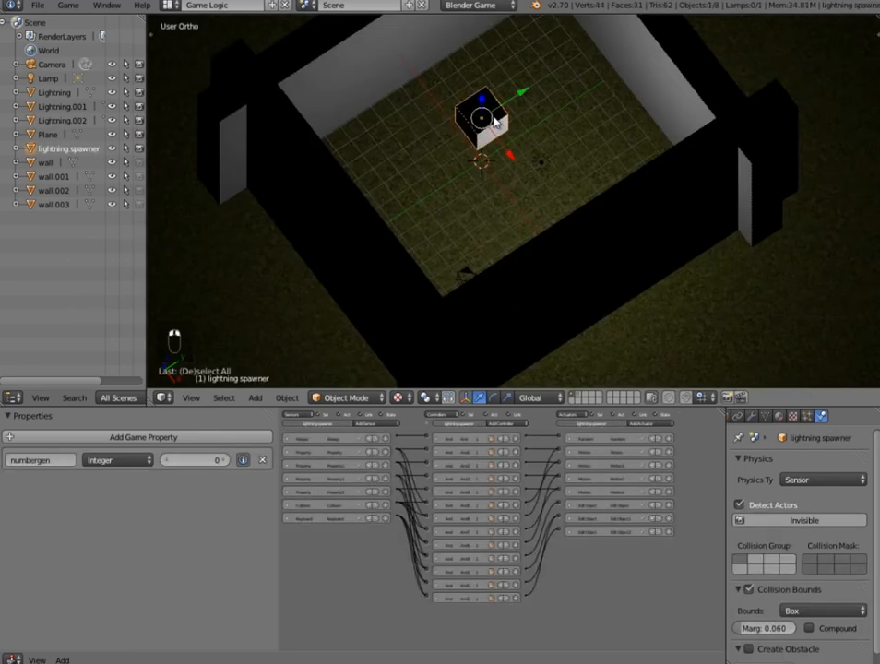
pyautogui.moveTo(474, 172); pyautogui.dragTo(420, 258, button='middle')
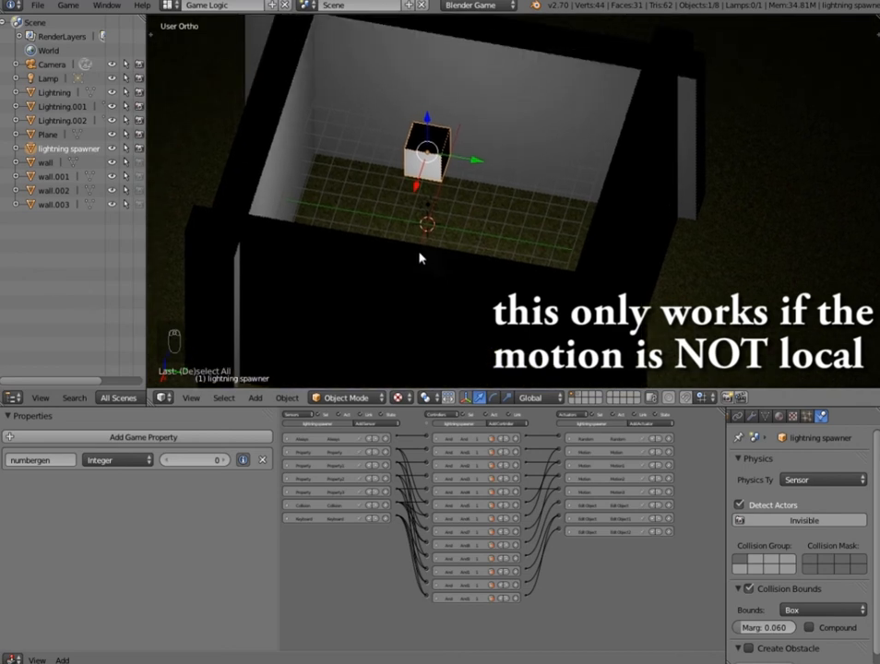
pyautogui.write('ry90')
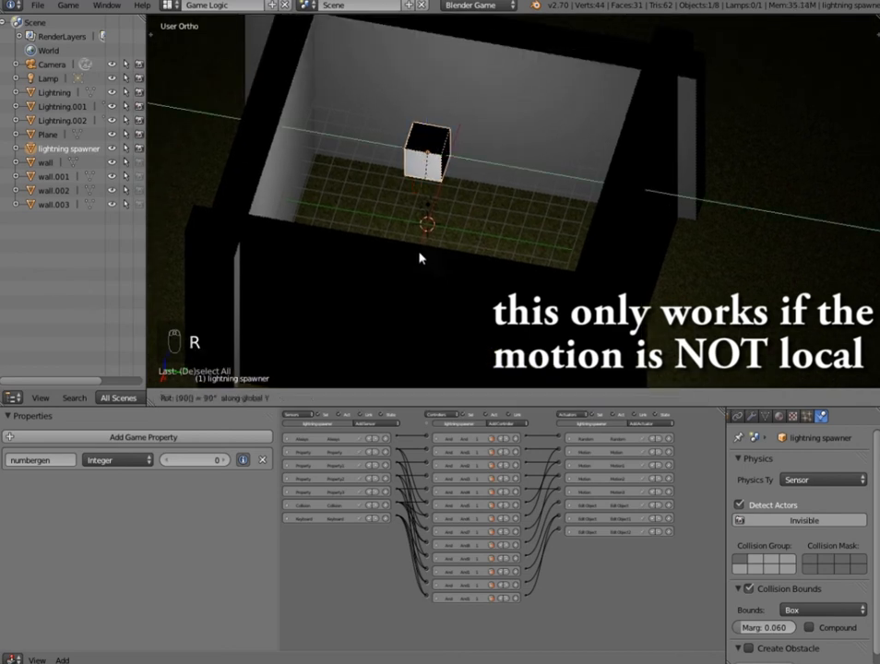
pyautogui.press('Return')
pyautogui.scroll(-3, 425, 268)
pyautogui.moveTo(430, 275); pyautogui.dragTo(461, 236, button='middle')
pyautogui.press('p')
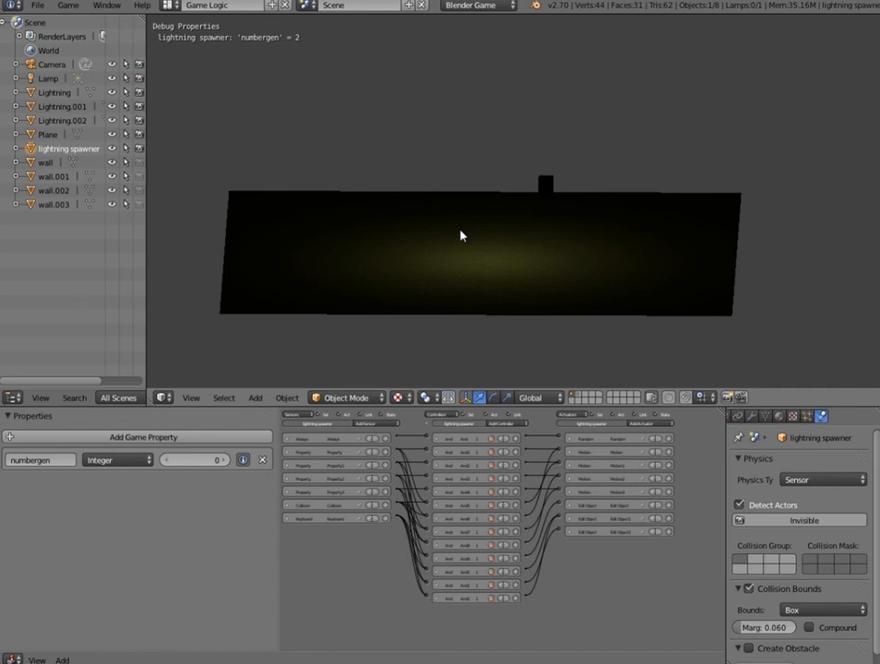
pyautogui.press('Escape')
# - Raise the ground Plane slightly along Z and test where the lightning strikes in the game
pyautogui.moveTo(462, 233); pyautogui.dragTo(523, 291, button='middle')
pyautogui.rightClick(533, 290)
pyautogui.press('g')
pyautogui.press('z')
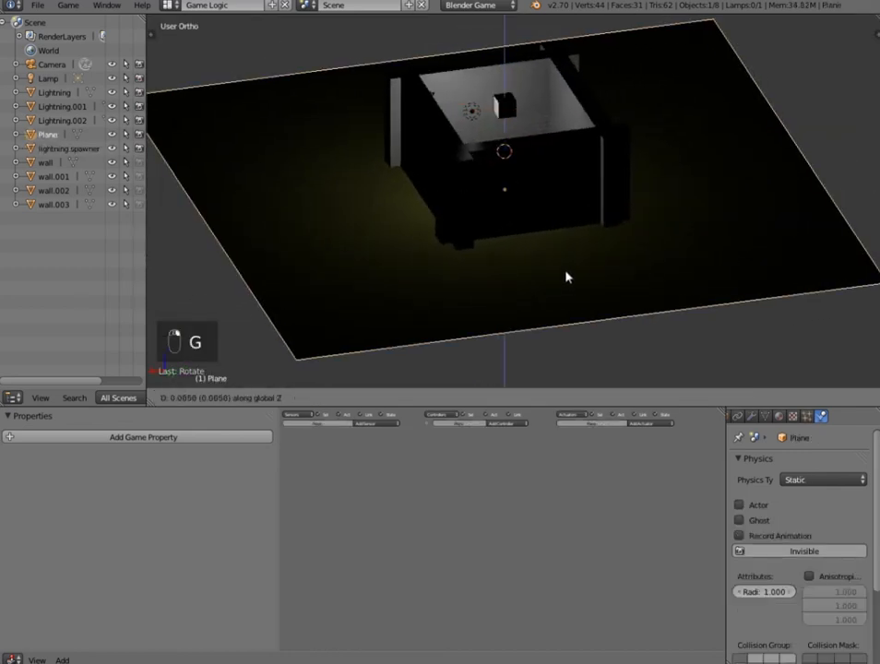
pyautogui.click(566, 266)
pyautogui.moveTo(567, 261); pyautogui.dragTo(590, 221, button='middle')
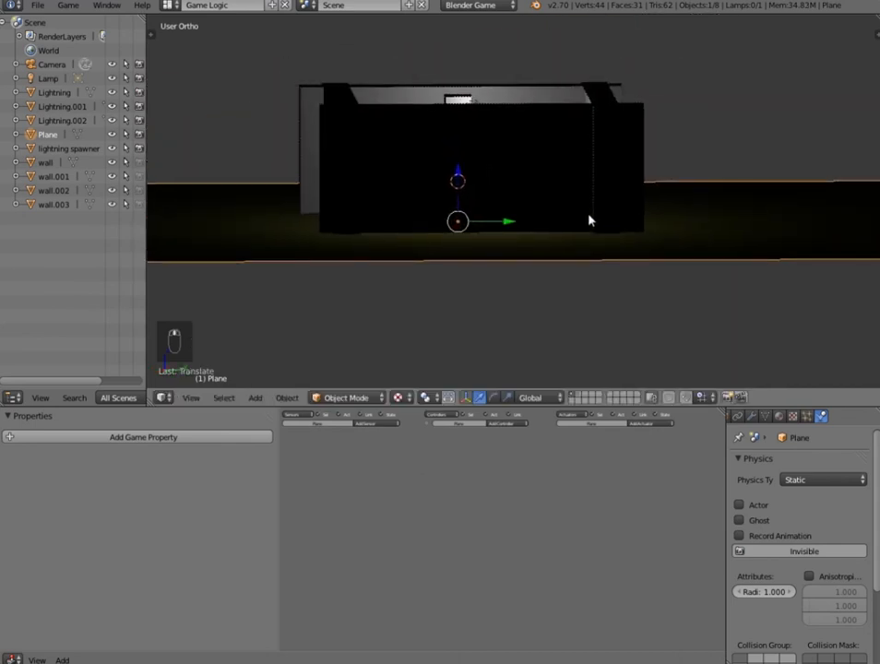
pyautogui.press('p')
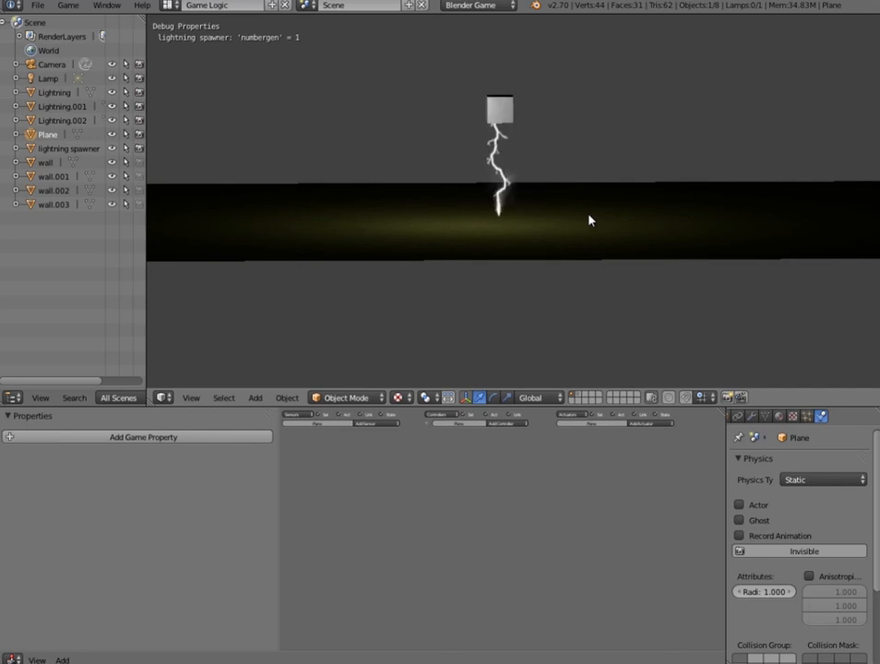
pyautogui.press('Escape')
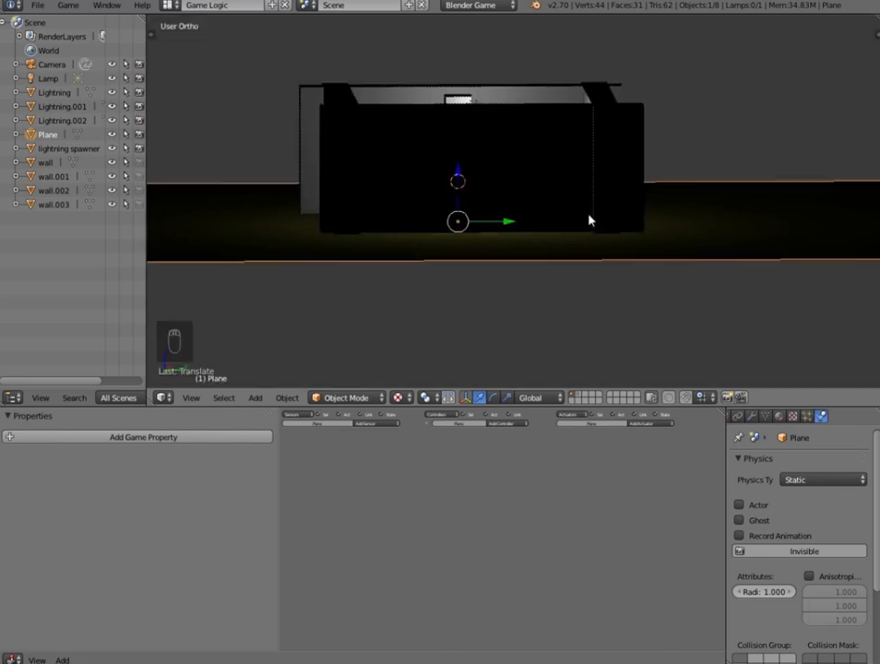
# - Raise the ground Plane by about 0.43 along Z and test the lightning in the game again
pyautogui.press('g')
pyautogui.press('z')
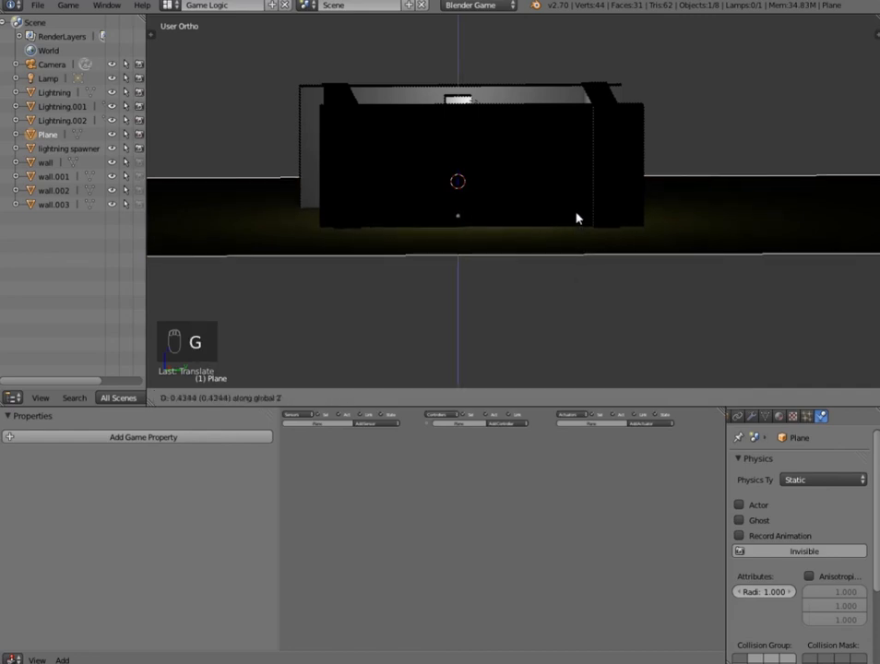
pyautogui.click(576, 218)
pyautogui.press('p')
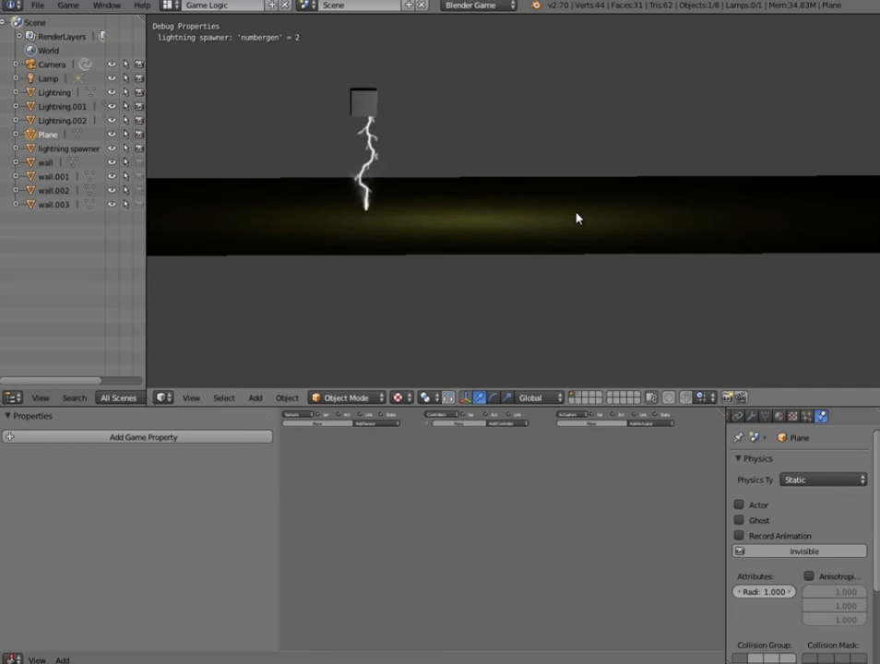
pyautogui.press('Escape')
# - Lower the ground Plane by about 0.18 along Z and run the game to check the strikes
pyautogui.press('g')
pyautogui.press('z')
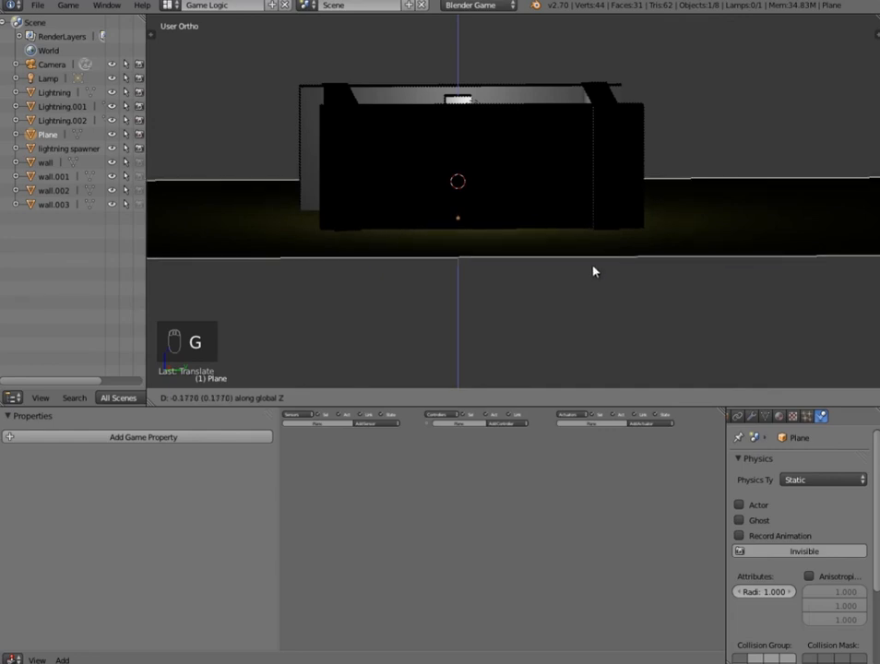
pyautogui.click(594, 272)
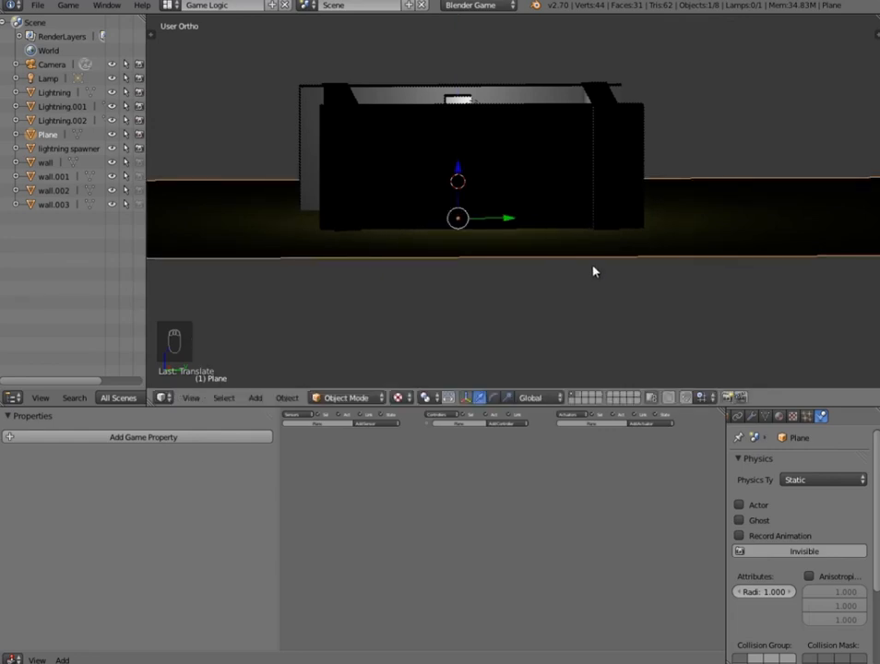
pyautogui.press('p')
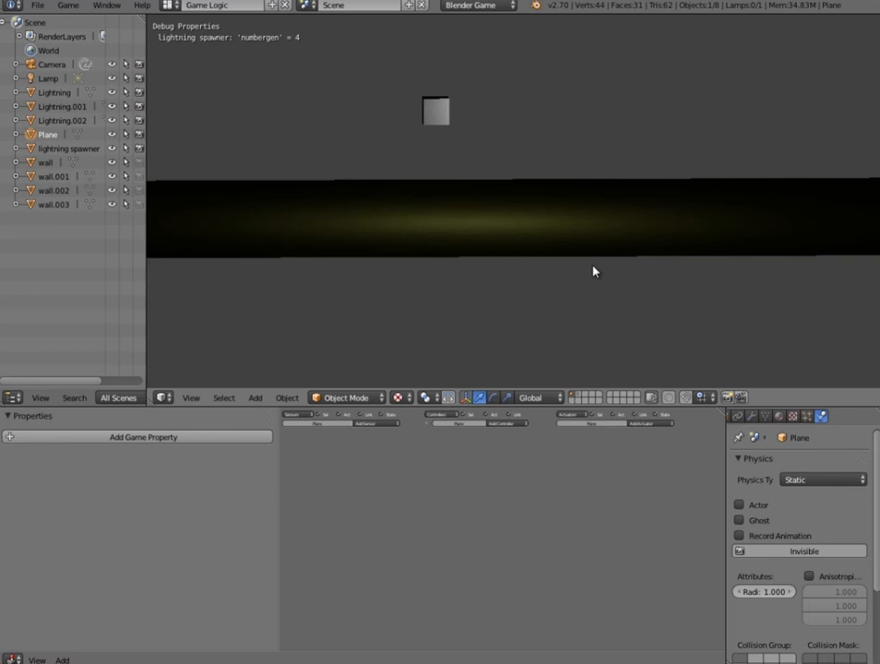
pyautogui.press('Escape')
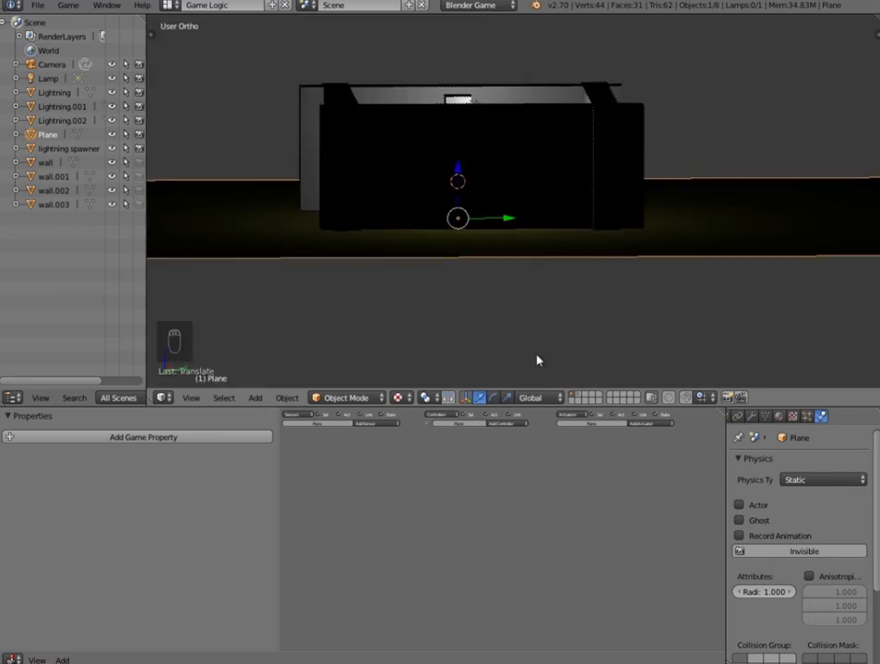
# - Add a Point lamp on the lightning layer, placed at the starting end of the middle lightning bolt
pyautogui.click(580, 398)
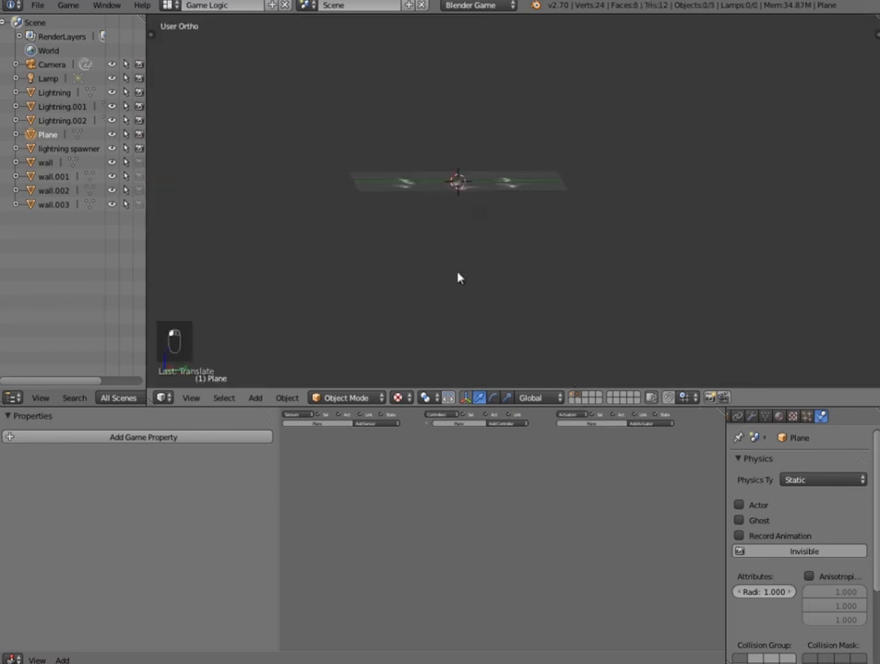
pyautogui.hotkey('shift', 'a')
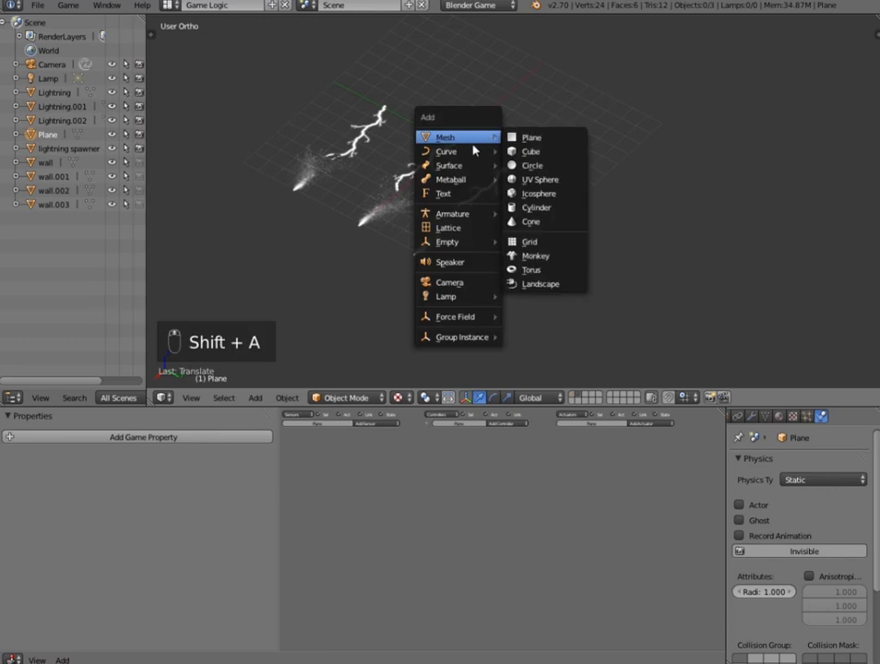
pyautogui.moveTo(463, 297)
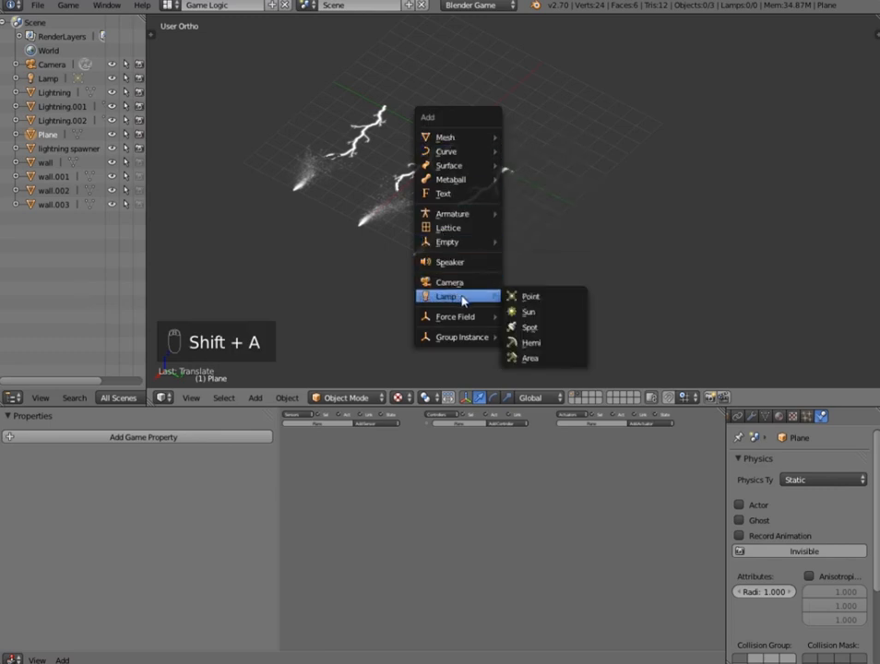
pyautogui.click(520, 297)
pyautogui.scroll(2, 455, 217)
pyautogui.scroll(5, 499, 257)
pyautogui.keyDown('shift'); pyautogui.moveTo(454, 217); pyautogui.dragTo(387, 263, button='middle'); pyautogui.keyUp('shift')
pyautogui.click(352, 255)
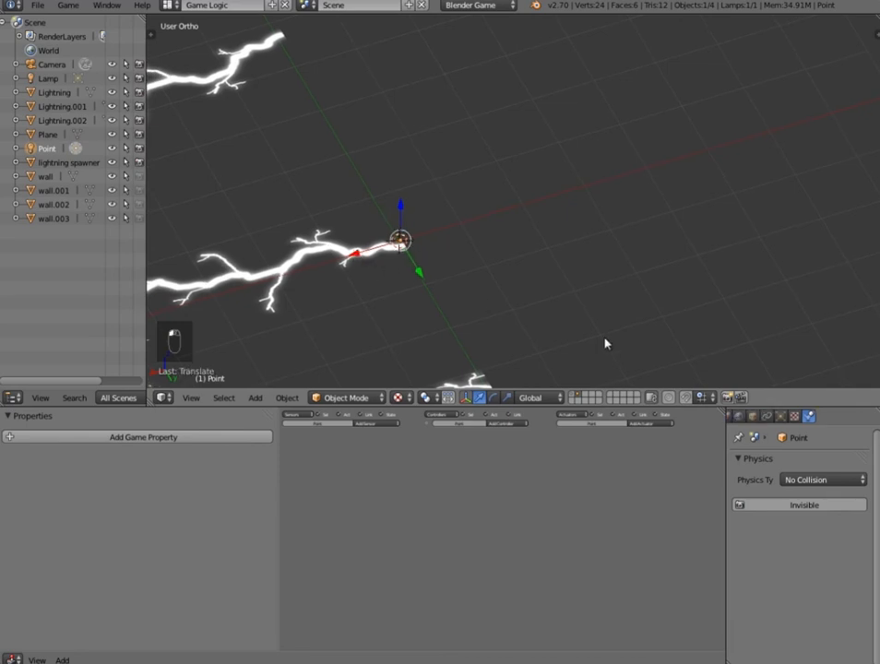
# - Set the Point lamp's energy to 1.5 and its falloff distance to 40
pyautogui.click(781, 417)
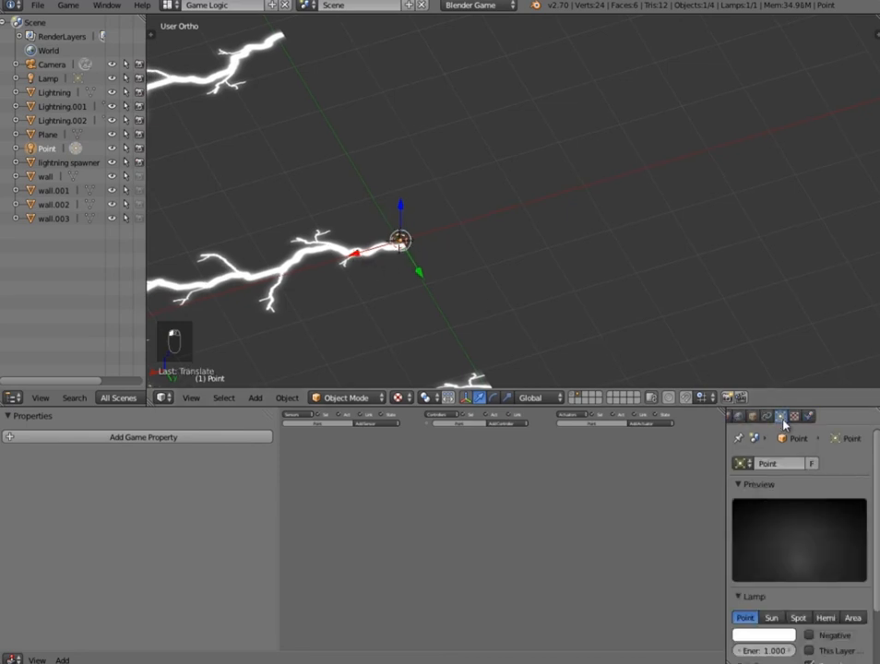
pyautogui.scroll(-2, 743, 554)
pyautogui.click(752, 578)
pyautogui.write('1.0')
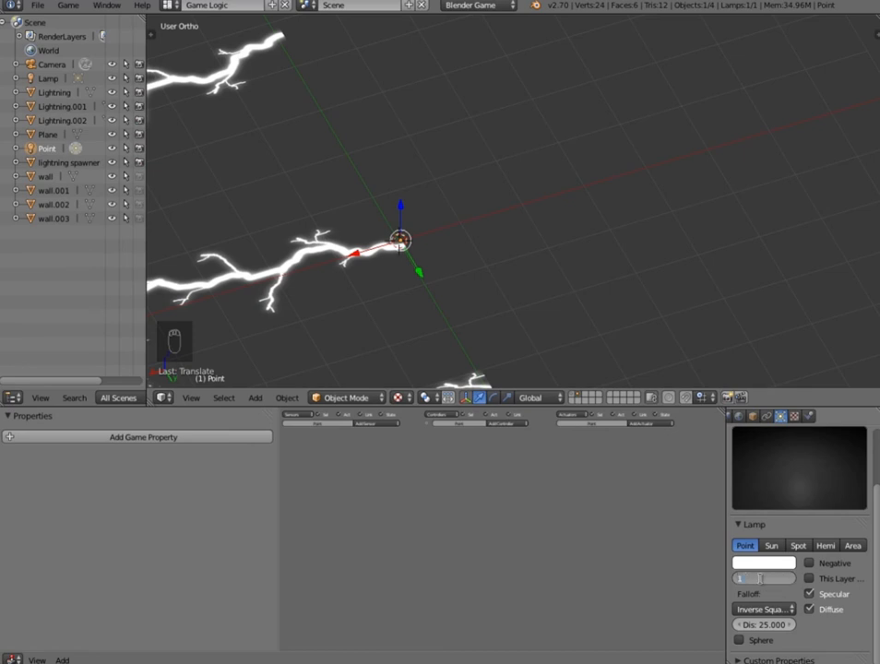
pyautogui.press('Return')
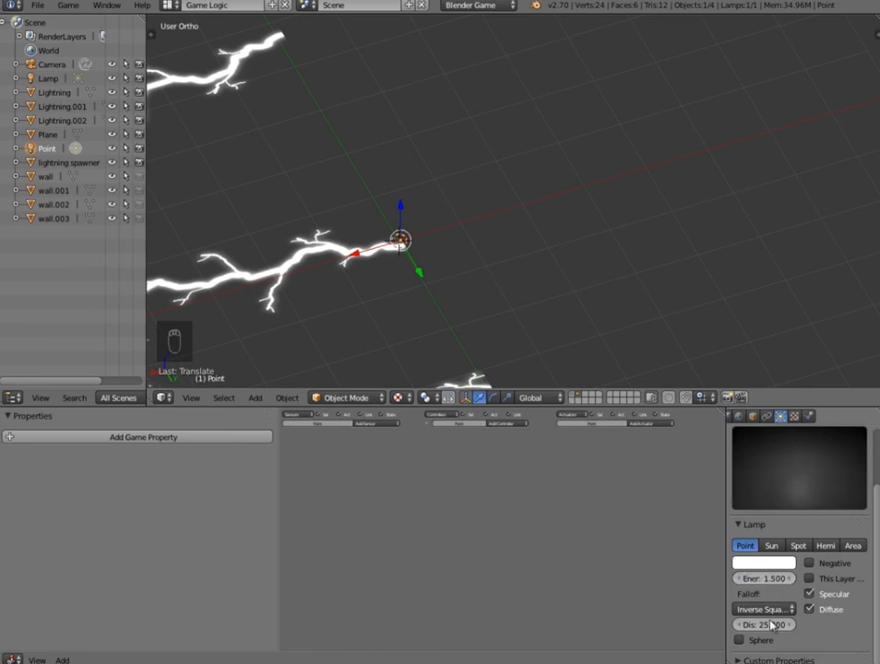
pyautogui.click(760, 625)
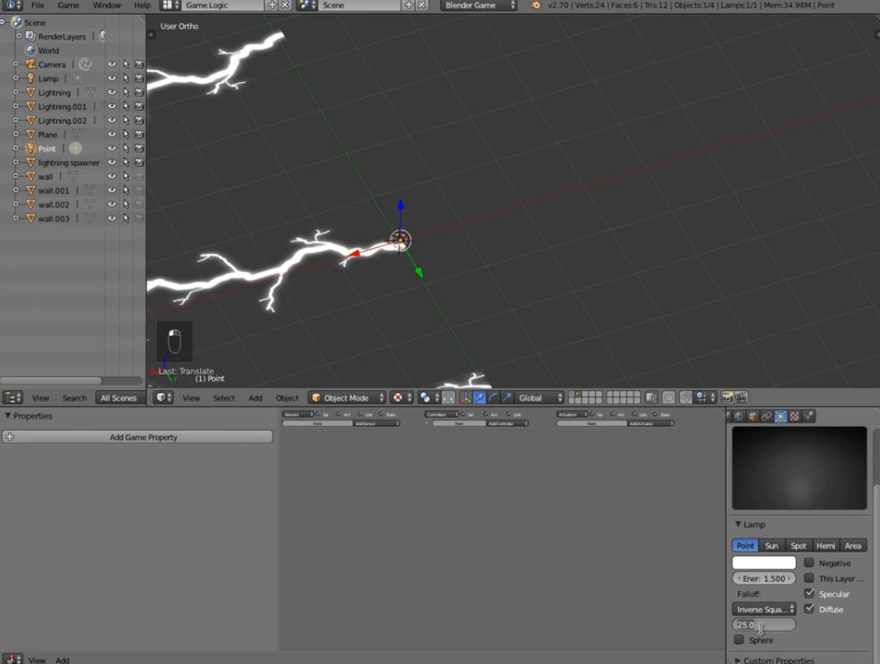
pyautogui.write('40')
pyautogui.press('Return')
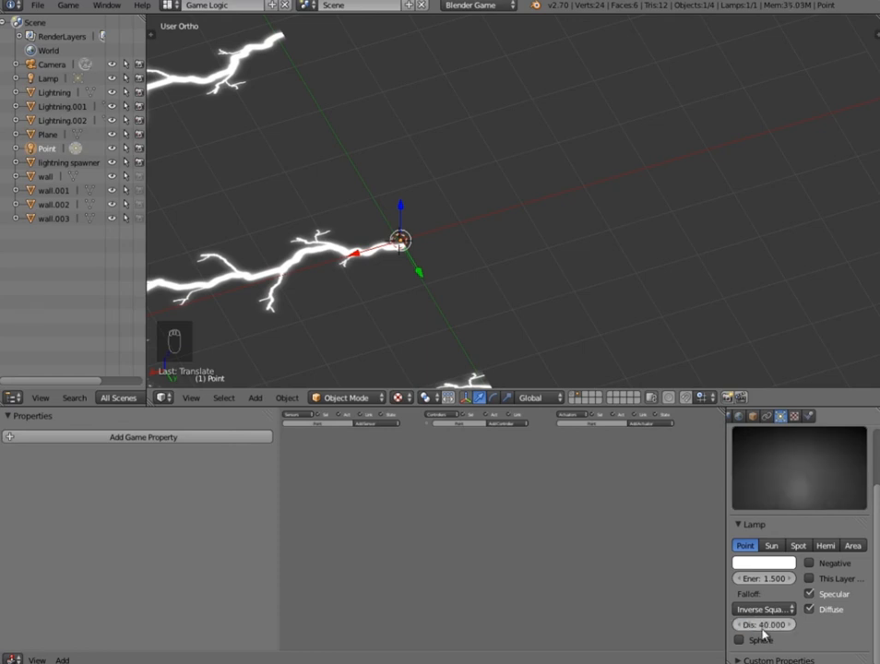
pyautogui.press('p')
# - Move the Point lamp along X to the spark burst at the middle bolt's striking end and adjust its height along Z
pyautogui.scroll(3, 415, 267)
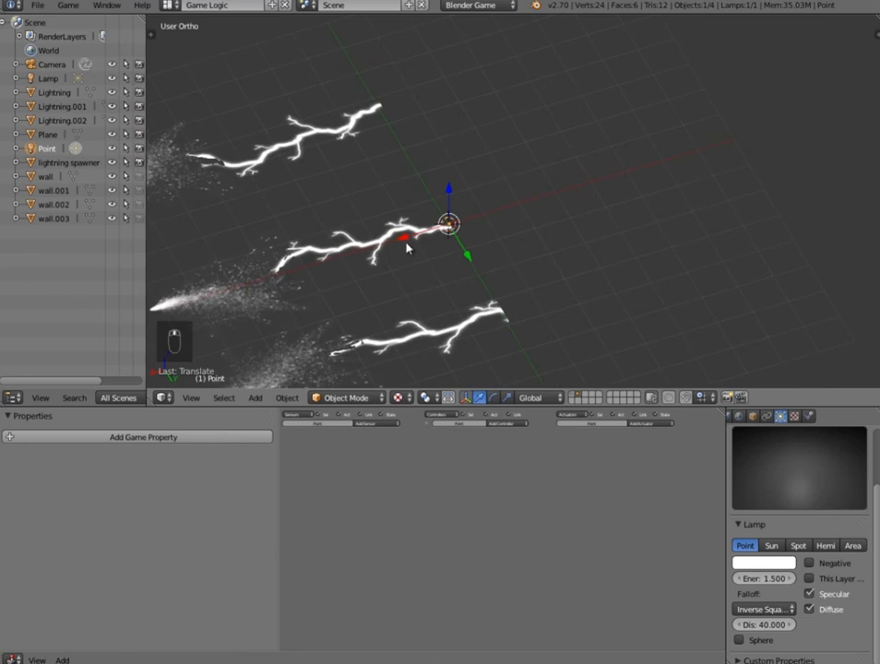
pyautogui.press('g')
pyautogui.press('x')
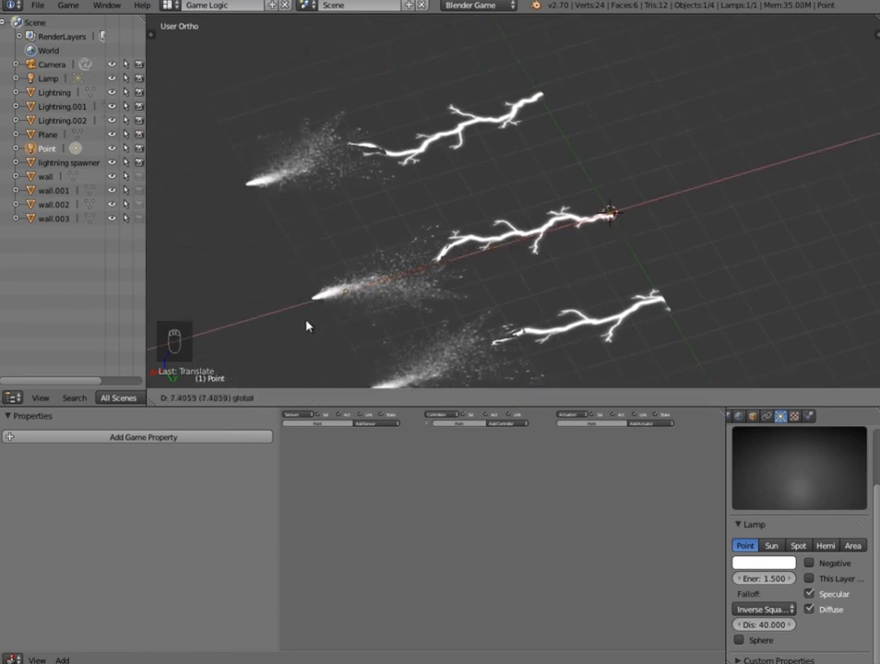
pyautogui.click(334, 312)
pyautogui.moveTo(337, 308); pyautogui.dragTo(524, 245, button='middle')
pyautogui.moveTo(513, 212); pyautogui.dragTo(578, 225)
pyautogui.moveTo(579, 224); pyautogui.dragTo(553, 149, button='middle')
pyautogui.press('g')
pyautogui.press('z')
pyautogui.click(406, 99)
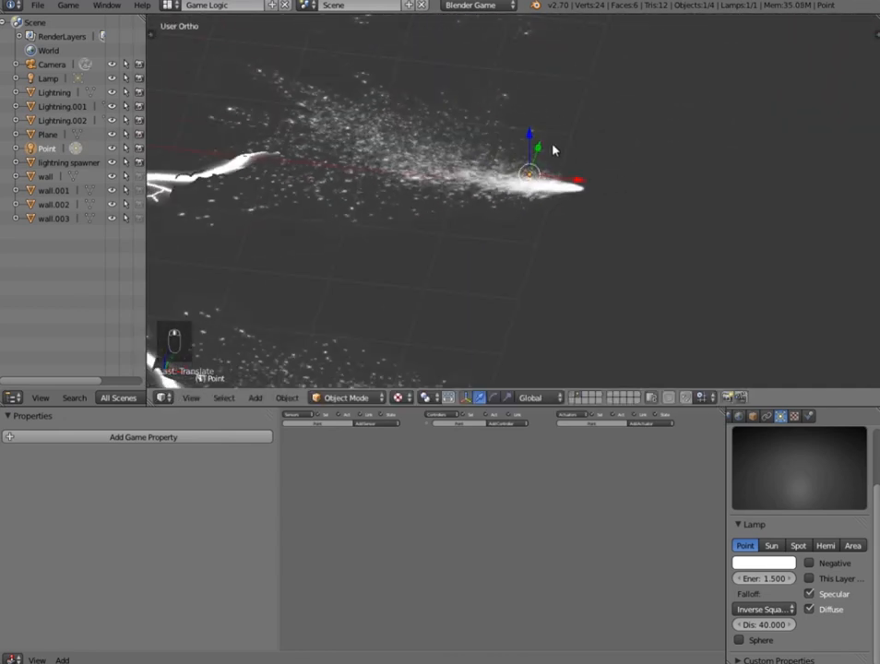
# - Fine-tune the Point lamp along X so it sits just behind the tip of the middle bolt's spark burst
pyautogui.scroll(4, 545, 182)
pyautogui.moveTo(595, 149); pyautogui.dragTo(643, 167)
pyautogui.scroll(-3, 644, 169)
pyautogui.moveTo(644, 169); pyautogui.dragTo(634, 191, button='middle')
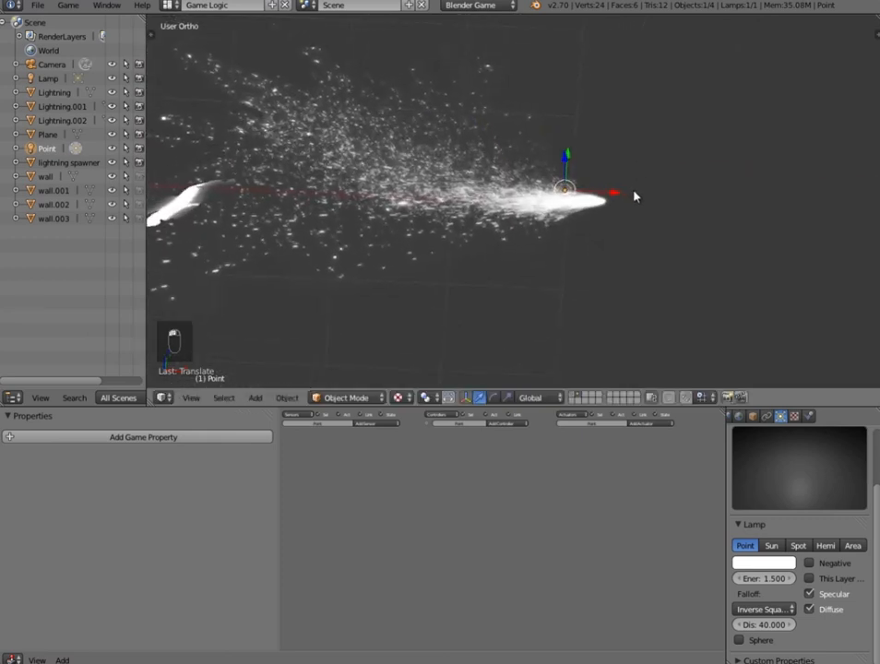
pyautogui.scroll(1, 635, 191)
pyautogui.moveTo(628, 193); pyautogui.dragTo(605, 192)
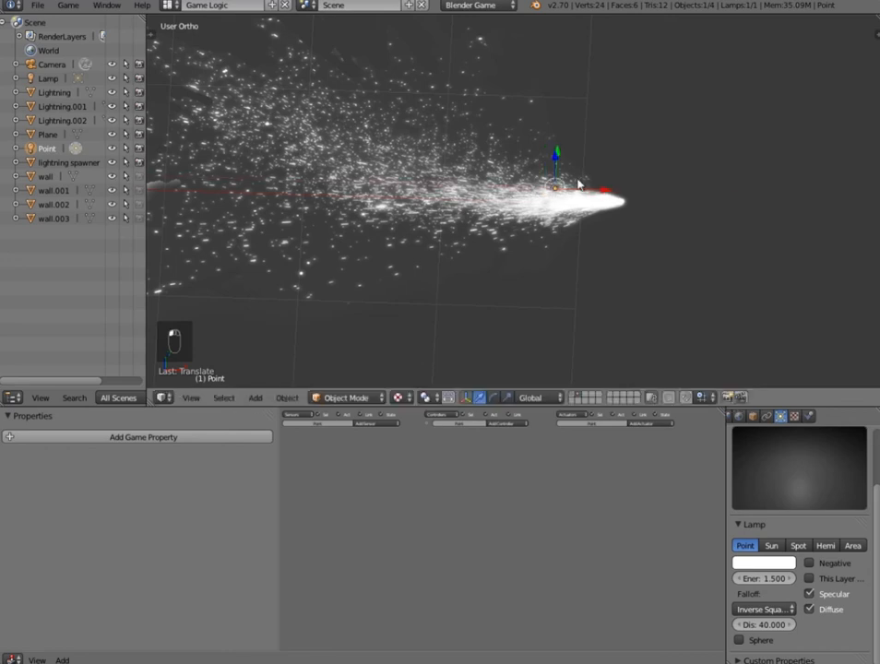
pyautogui.scroll(-4, 588, 216)
pyautogui.moveTo(571, 202); pyautogui.dragTo(587, 194, button='middle')
pyautogui.moveTo(589, 198); pyautogui.dragTo(563, 194)
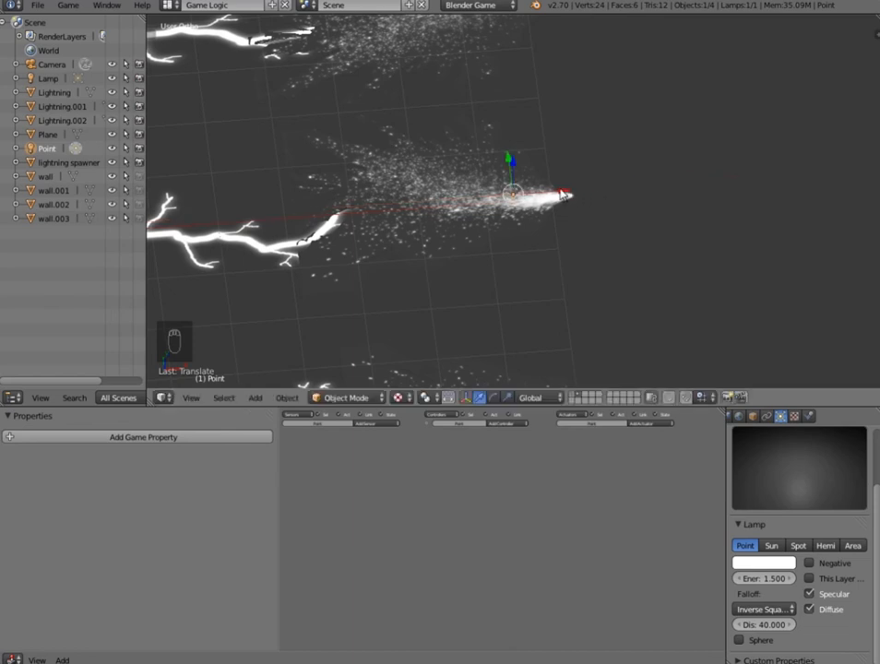
pyautogui.scroll(-3, 552, 195)
pyautogui.moveTo(526, 218); pyautogui.dragTo(480, 216, button='middle')
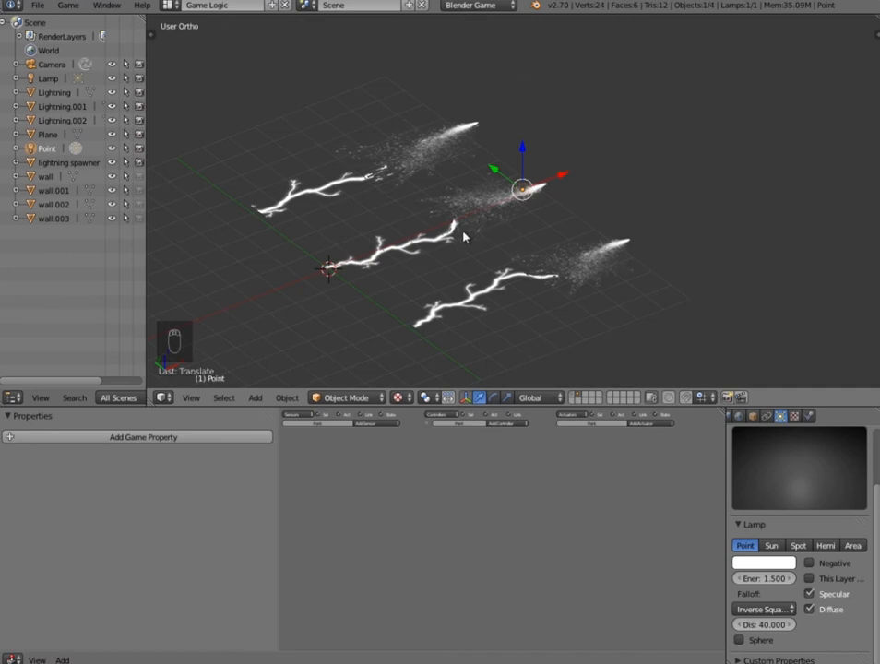
# - Parent the Point lamp to the middle Lightning plane using the Object option, and deselect everything
pyautogui.keyDown('shift'); pyautogui.rightClick(447, 237); pyautogui.keyUp('shift')
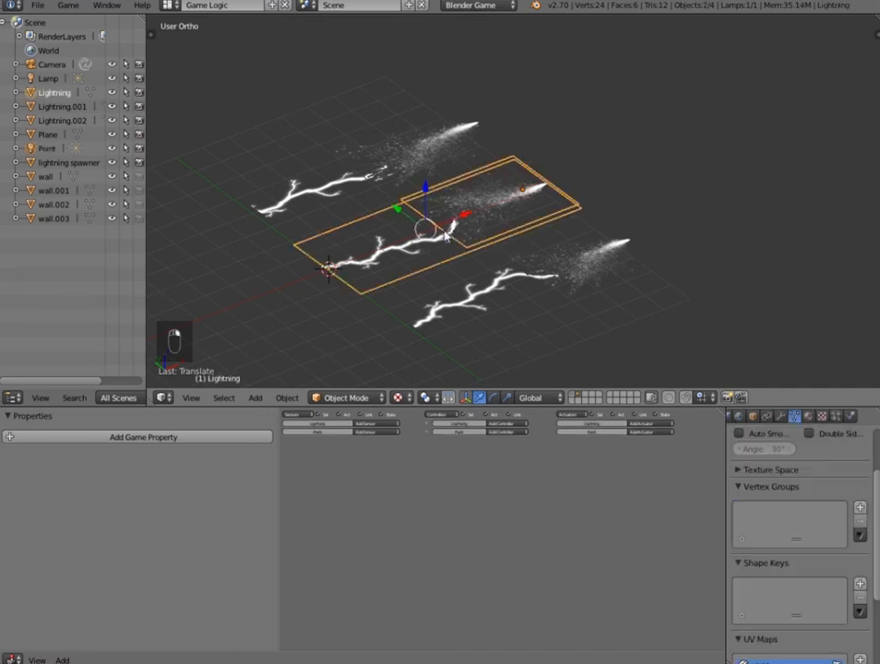
pyautogui.hotkey('ctrl', 'p')
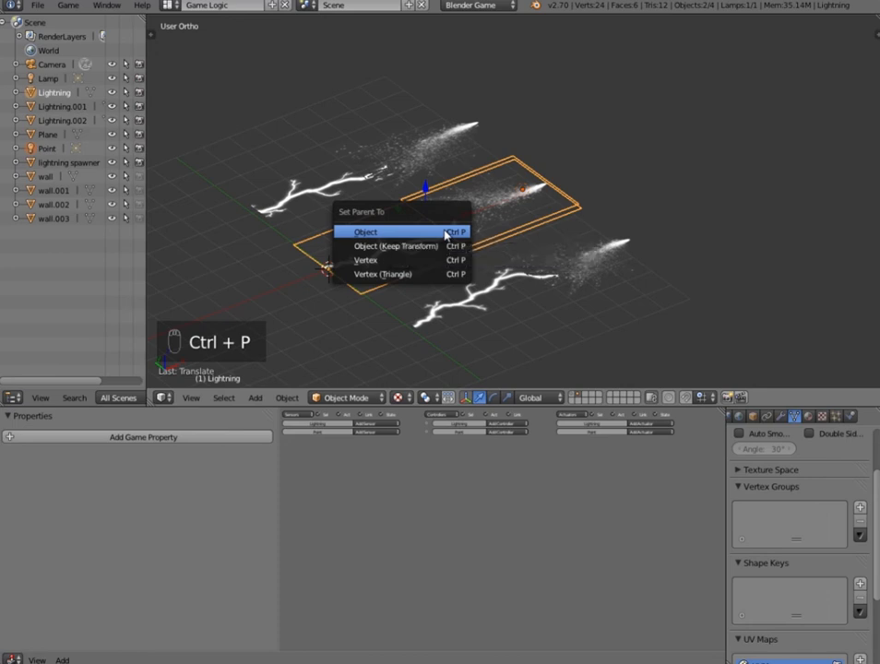
pyautogui.click(447, 232)
pyautogui.press('a')
# - Try a duplicate of the Point lamp near the middle bolt's starting end, and delete that copy
pyautogui.moveTo(446, 237); pyautogui.dragTo(545, 180, button='middle')
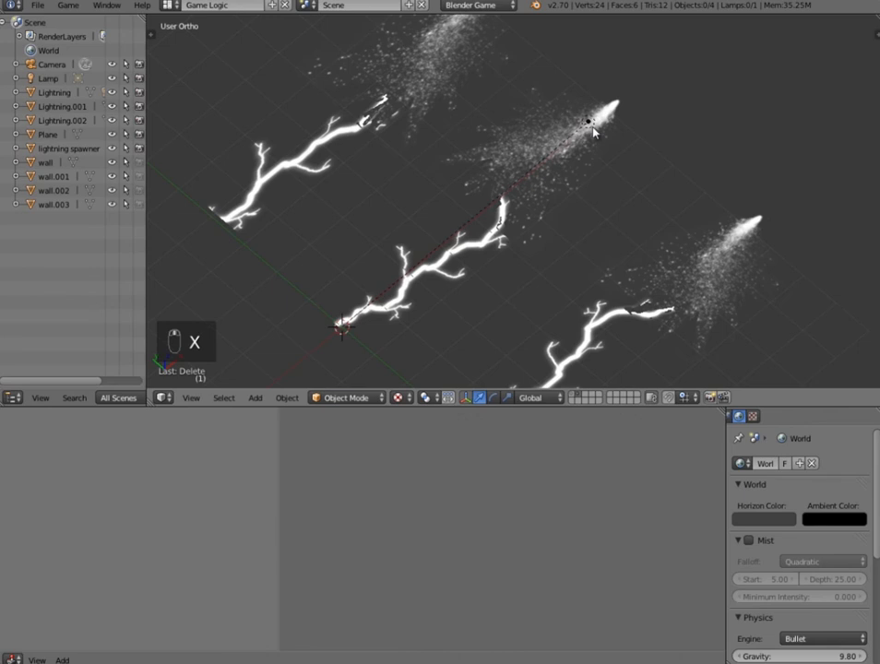
pyautogui.rightClick(593, 132)
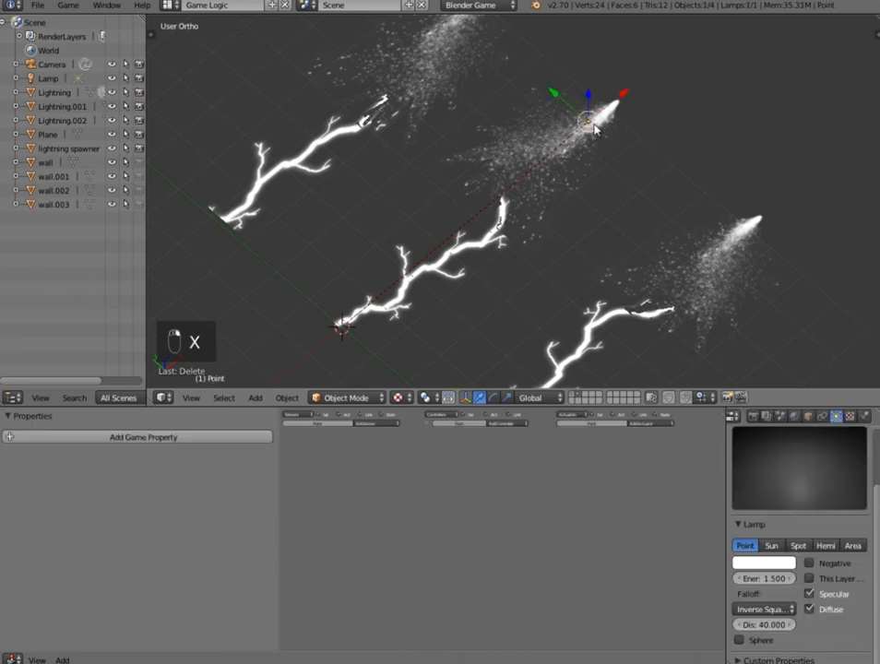
pyautogui.keyDown('shift'); pyautogui.moveTo(599, 165); pyautogui.dragTo(631, 123, button='middle'); pyautogui.keyUp('shift')
pyautogui.hotkey('shift', 'd')
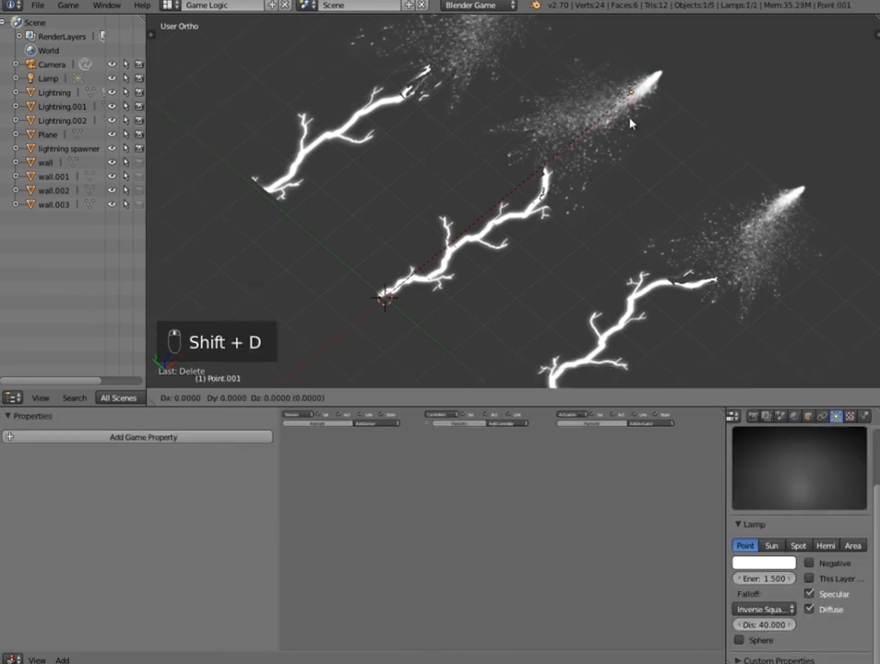
pyautogui.click(425, 332)
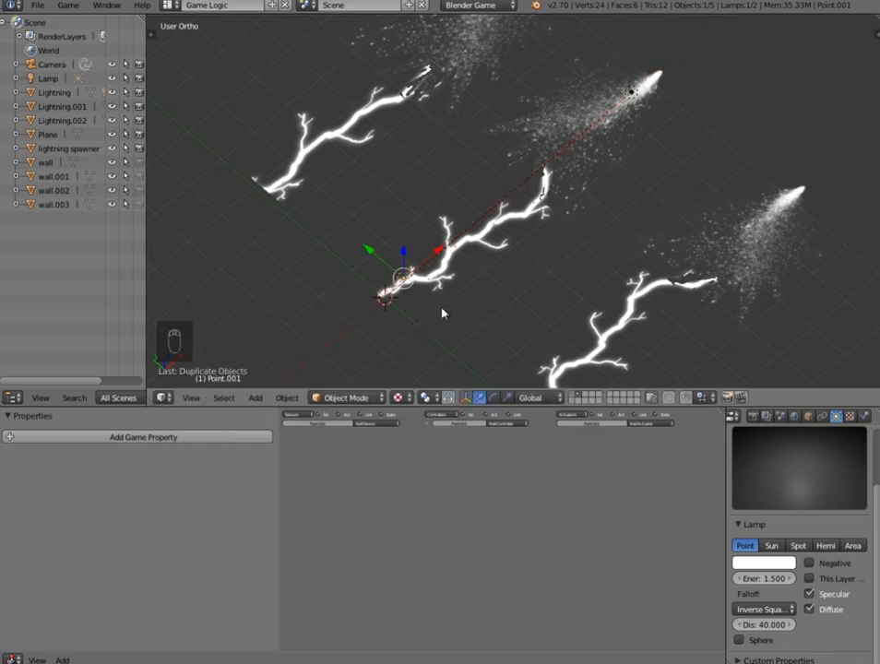
pyautogui.moveTo(322, 318); pyautogui.dragTo(416, 322, button='middle')
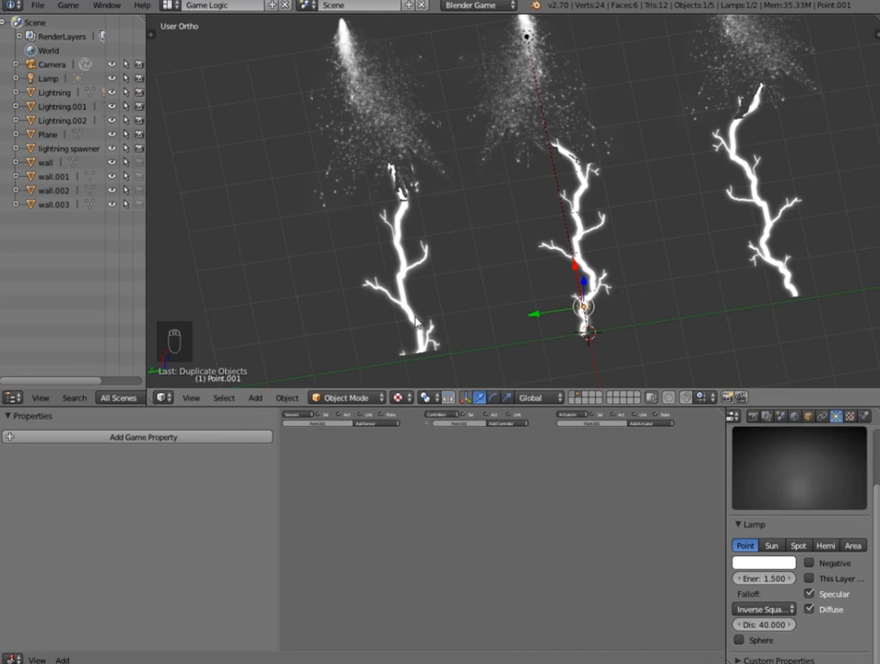
pyautogui.press('x')
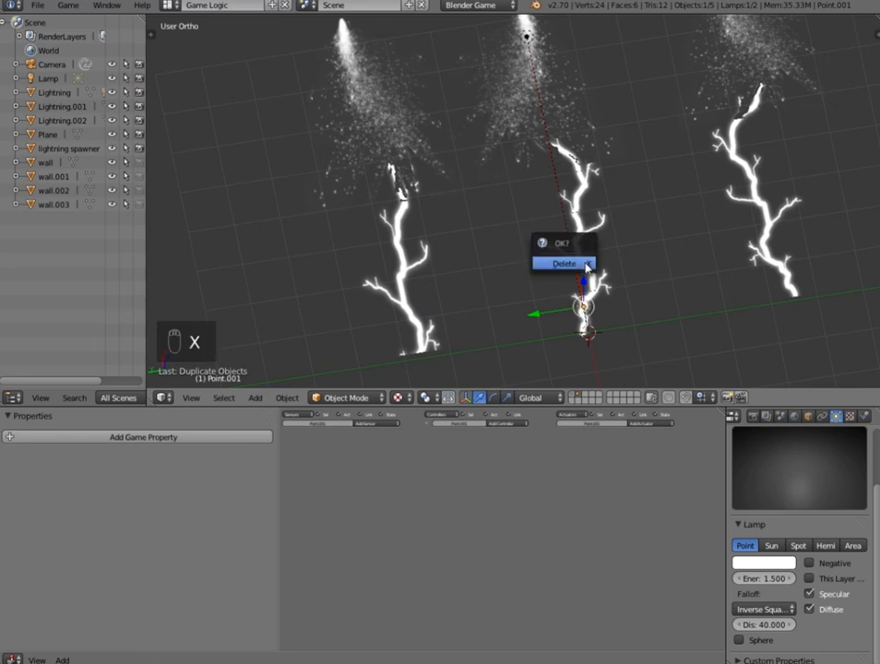
pyautogui.click(585, 263)
# - Duplicate the Point lamp along Y to the spark burst of the neighbouring Lightning.001 bolt
pyautogui.moveTo(641, 249); pyautogui.dragTo(560, 208, button='middle')
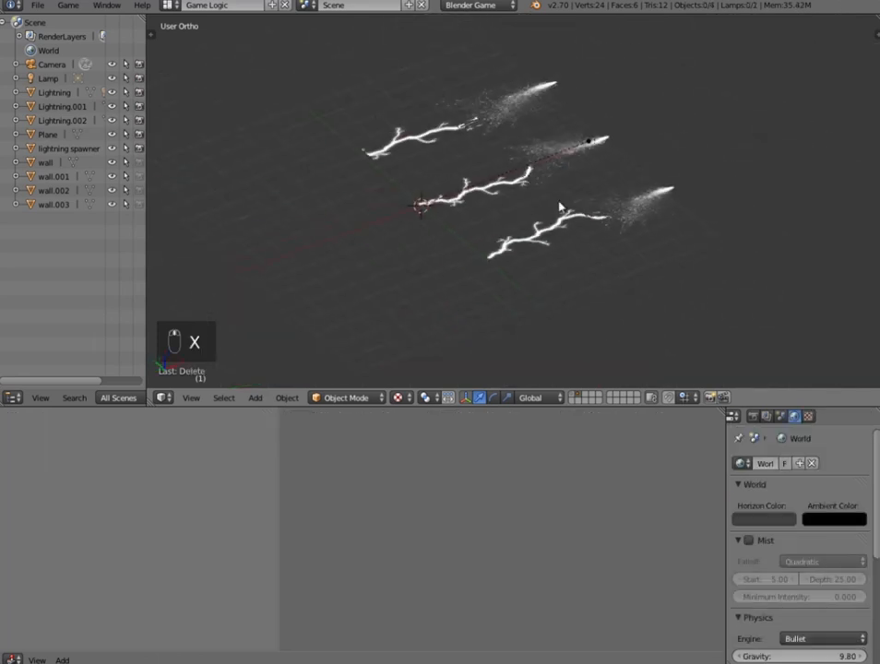
pyautogui.rightClick(587, 146)
pyautogui.rightClick(587, 142)
pyautogui.moveTo(597, 178); pyautogui.dragTo(557, 192, button='middle')
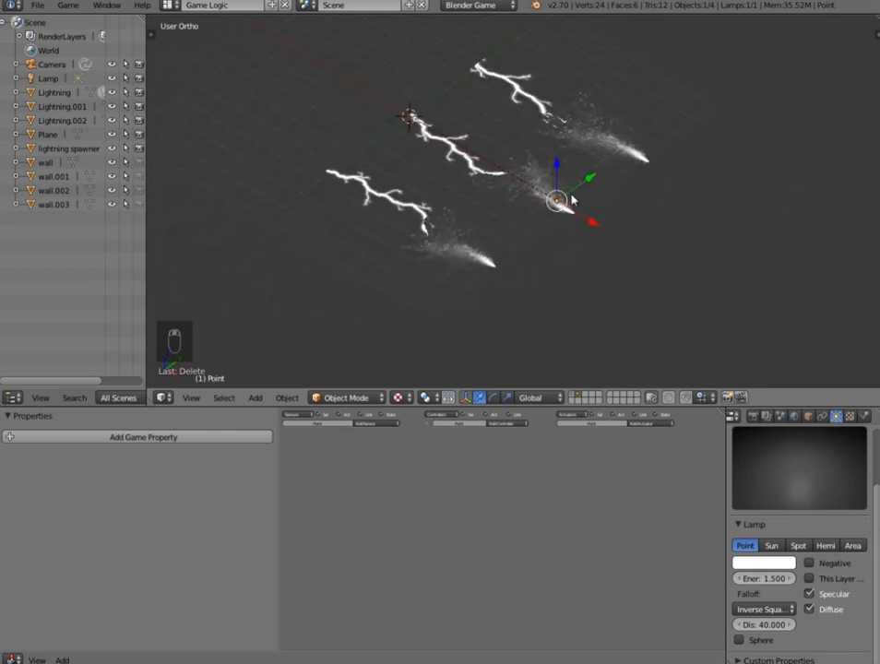
pyautogui.hotkey('shift', 'd')
pyautogui.press('y')
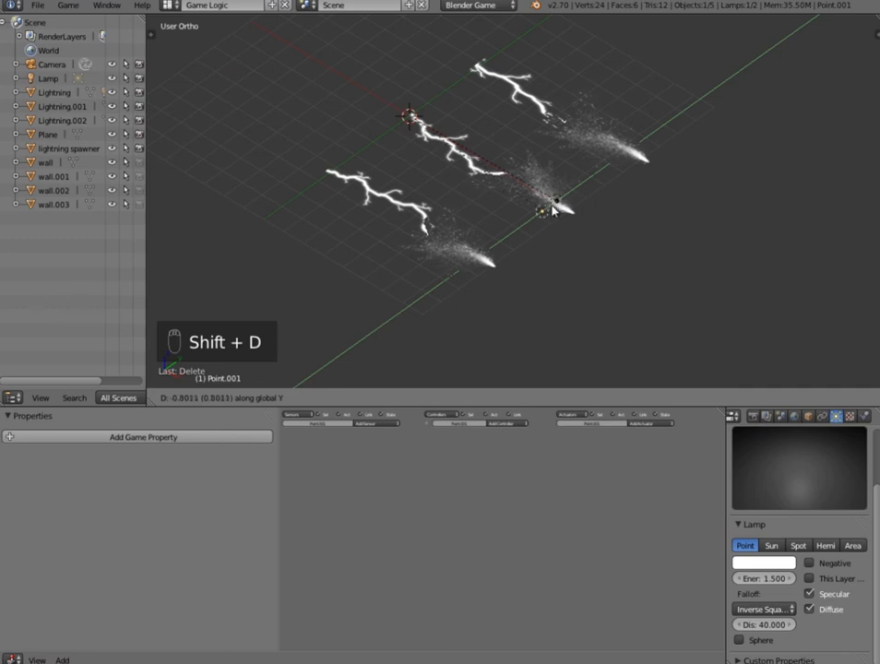
pyautogui.click(509, 275)
# - Raise the duplicated lamp by about 0.13 along Z over the Lightning.001 spark burst
pyautogui.scroll(5, 469, 286)
pyautogui.scroll(2, 475, 272)
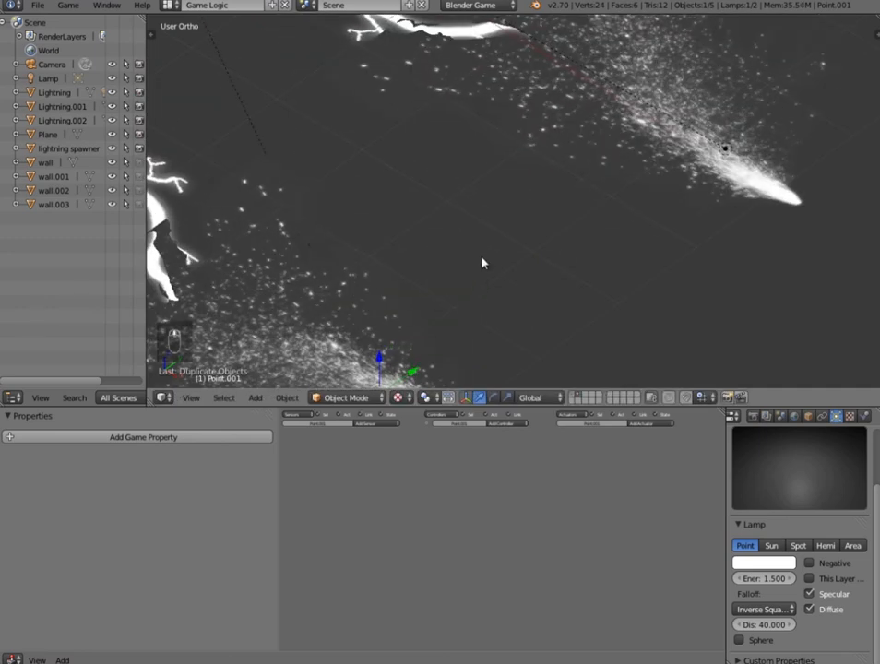
pyautogui.keyDown('shift'); pyautogui.moveTo(483, 261); pyautogui.dragTo(520, 177, button='middle'); pyautogui.keyUp('shift')
pyautogui.press('g')
pyautogui.press('z')
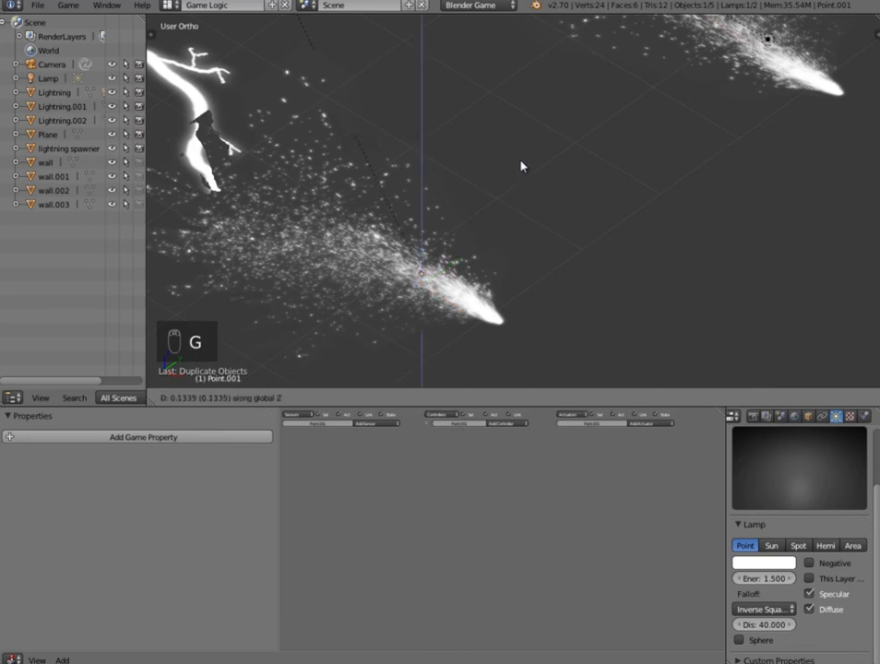
pyautogui.click(520, 165)
pyautogui.scroll(-5, 513, 173)
pyautogui.keyDown('shift'); pyautogui.moveTo(465, 251); pyautogui.dragTo(496, 291, button='middle'); pyautogui.keyUp('shift')
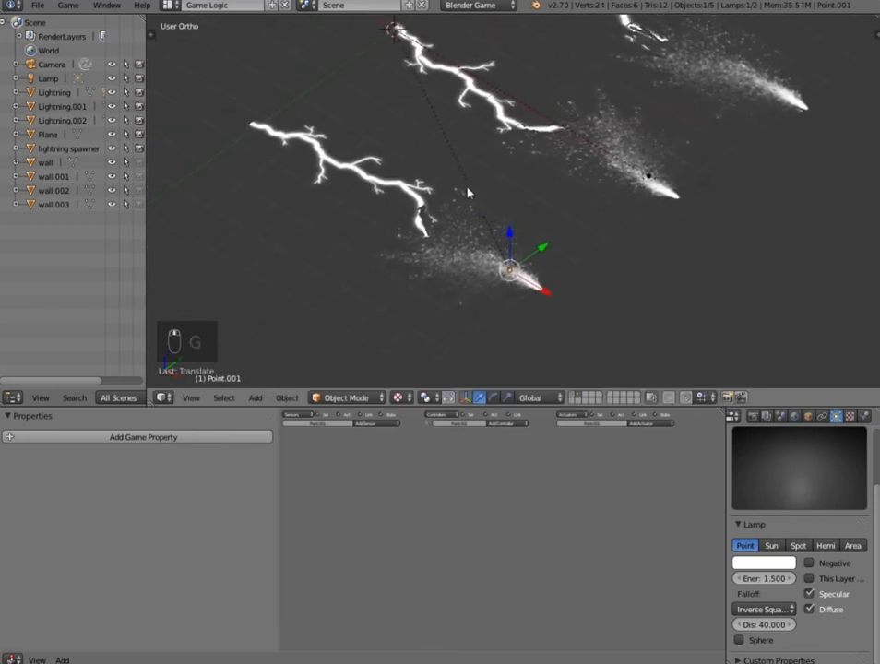
# - Clear the duplicated lamp's parent and parent it to the Lightning.001 plane as Object
pyautogui.scroll(-3, 489, 208)
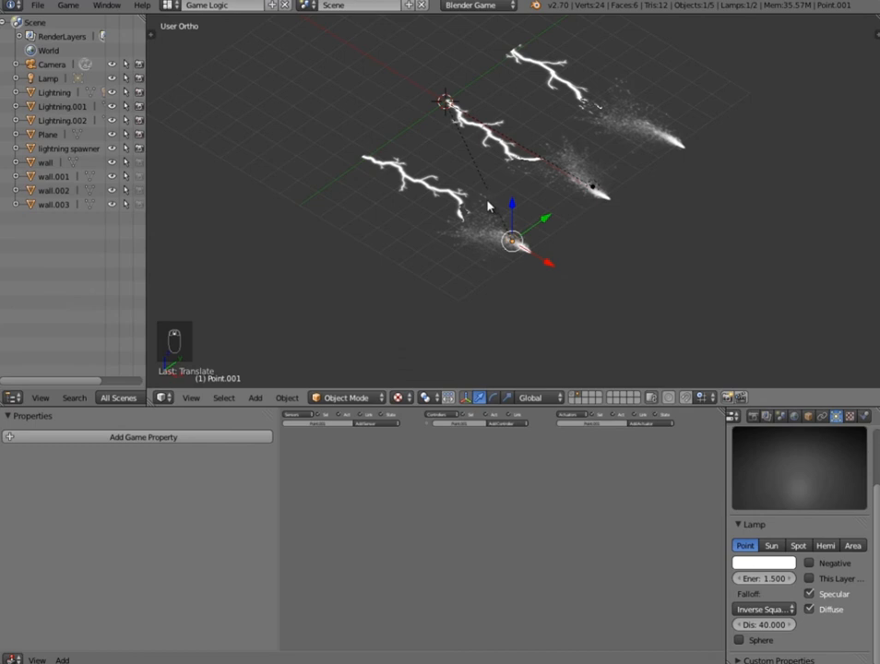
pyautogui.hotkey('alt', 'p')
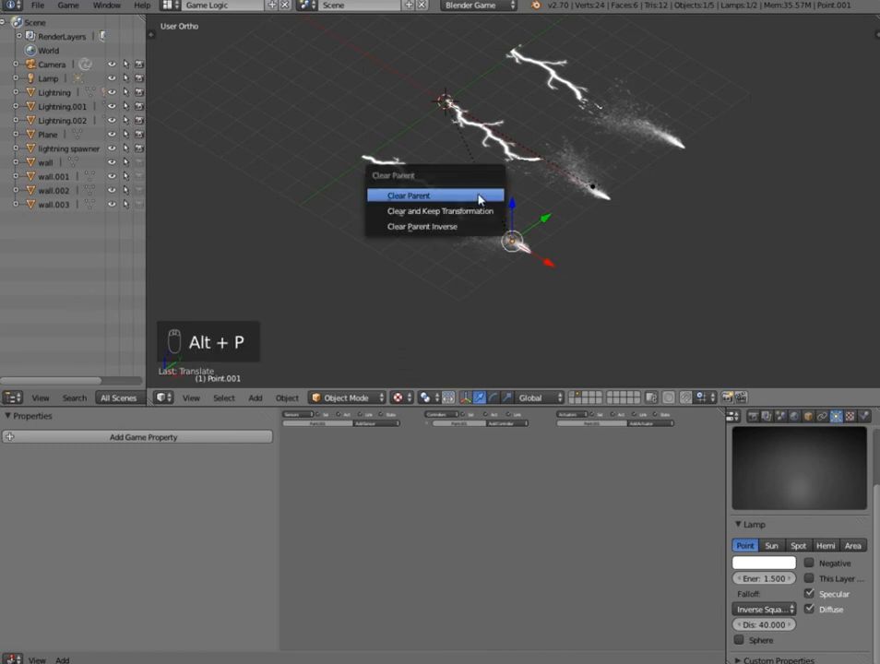
pyautogui.click(480, 197)
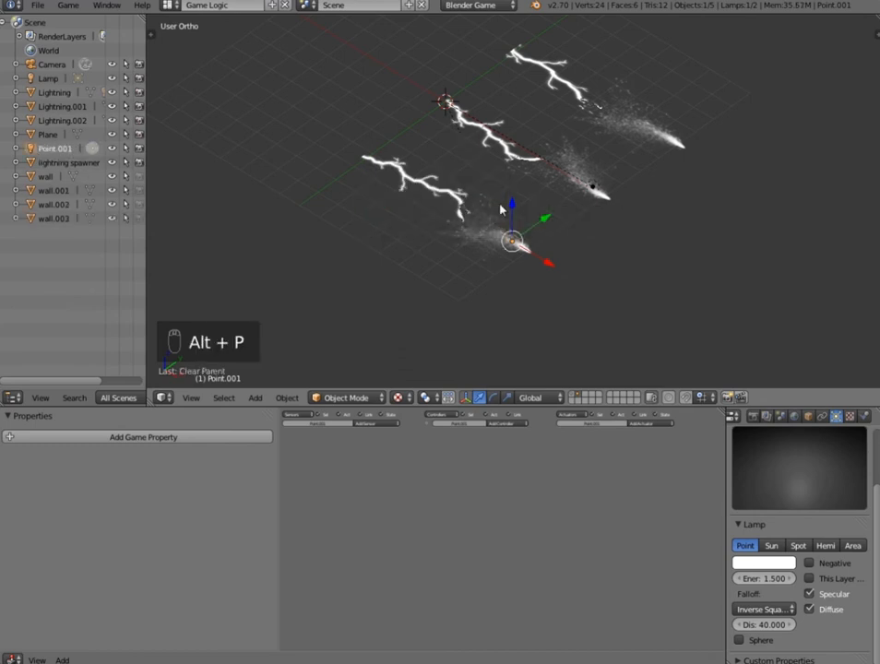
pyautogui.keyDown('shift'); pyautogui.moveTo(501, 210); pyautogui.dragTo(507, 240, button='middle'); pyautogui.keyUp('shift')
pyautogui.rightClick(450, 238)
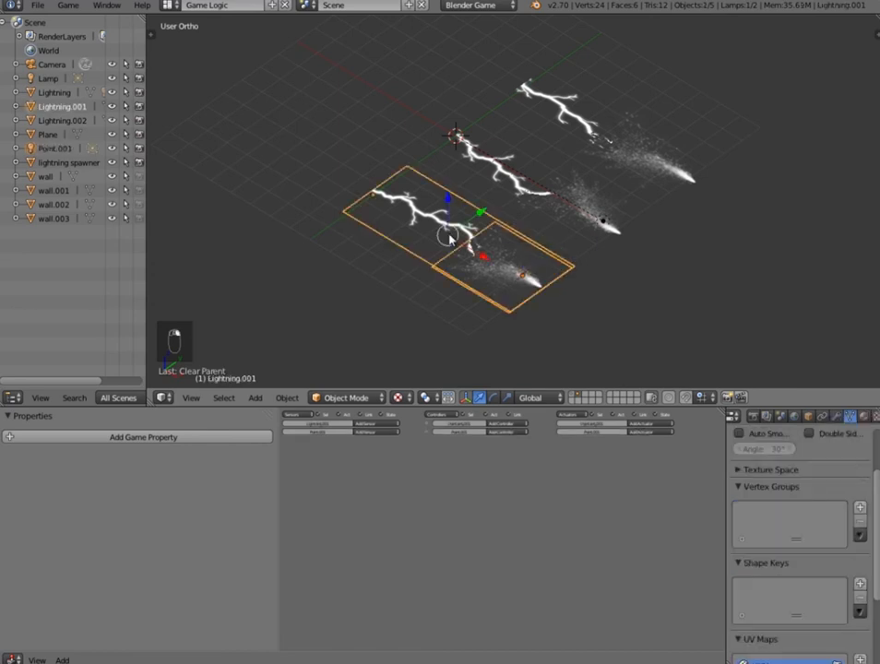
pyautogui.hotkey('ctrl', 'p')
pyautogui.click(499, 251)
pyautogui.press('a')
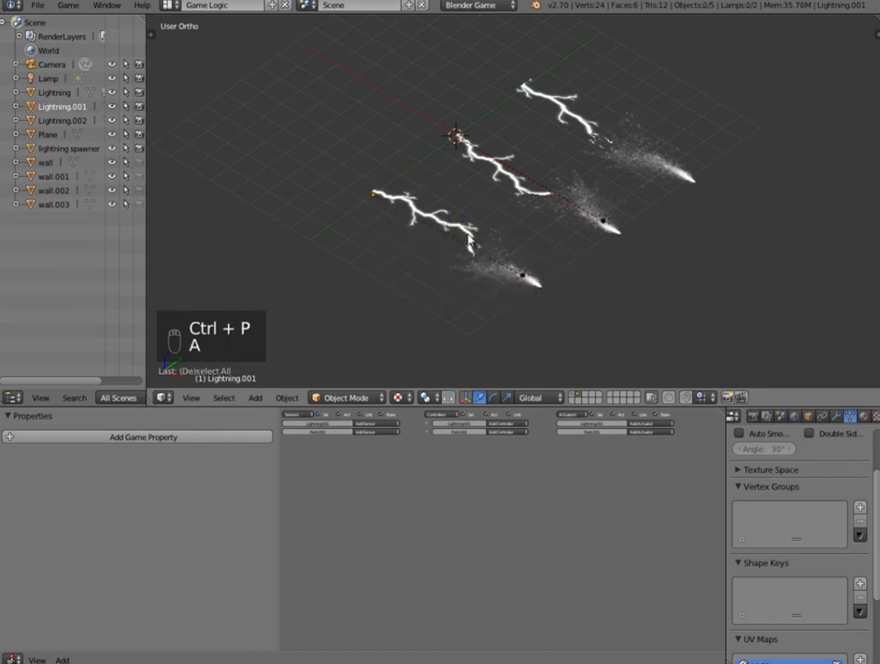
# - Test that the lamps follow by moving the Lightning.001 and Lightning planes, and undo both moves
pyautogui.rightClick(447, 224)
pyautogui.press('g')
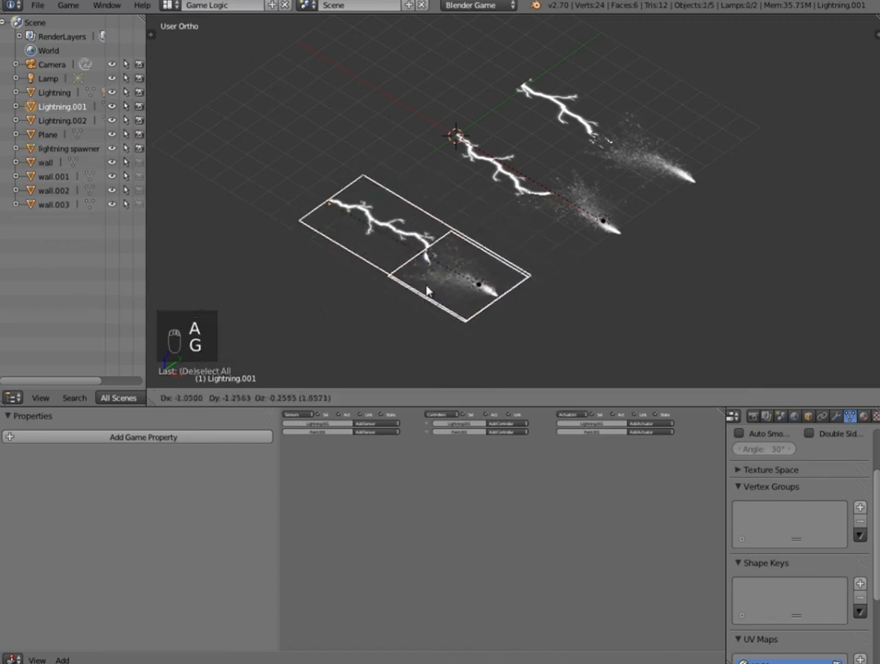
pyautogui.click(454, 265)
pyautogui.hotkey('ctrl', 'z')
pyautogui.hotkey('ctrl', 'z')
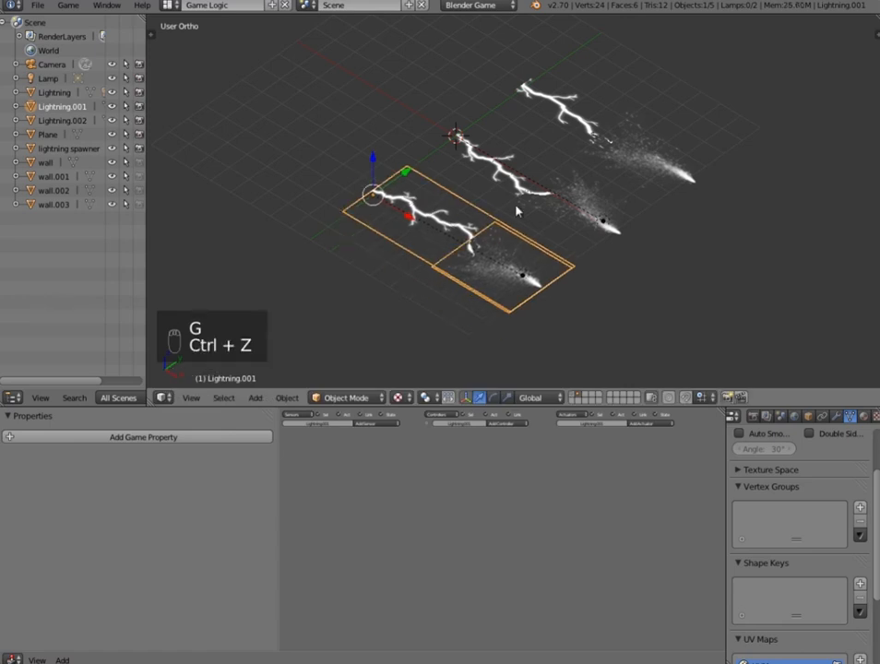
pyautogui.press('g')
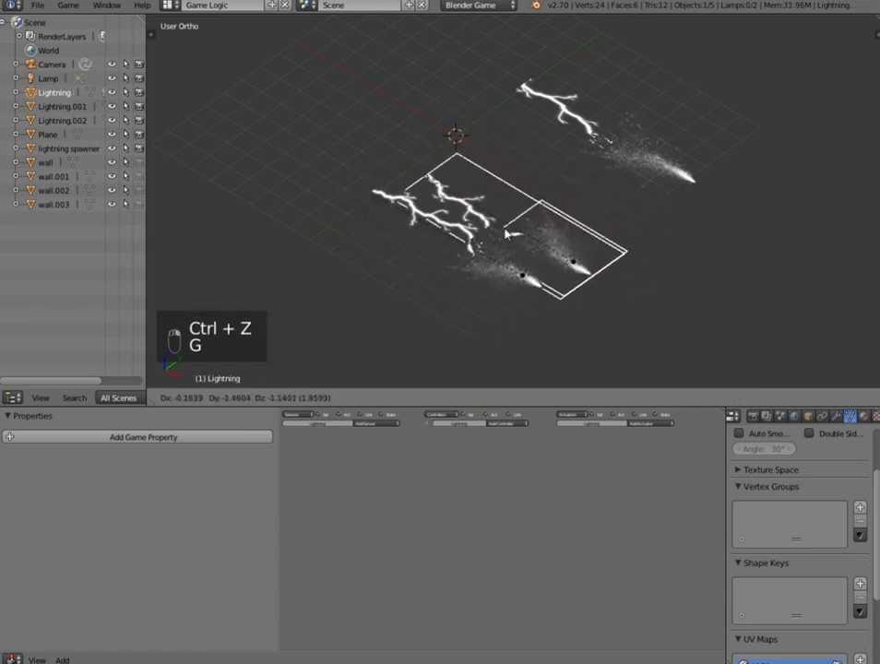
pyautogui.click(503, 216)
pyautogui.hotkey('ctrl', 'z')
pyautogui.press('a')
# - Duplicate the middle bolt's Point lamp along Y to the spark burst of the Lightning.002 bolt
pyautogui.moveTo(513, 223); pyautogui.dragTo(468, 295, button='middle')
pyautogui.rightClick(464, 277)
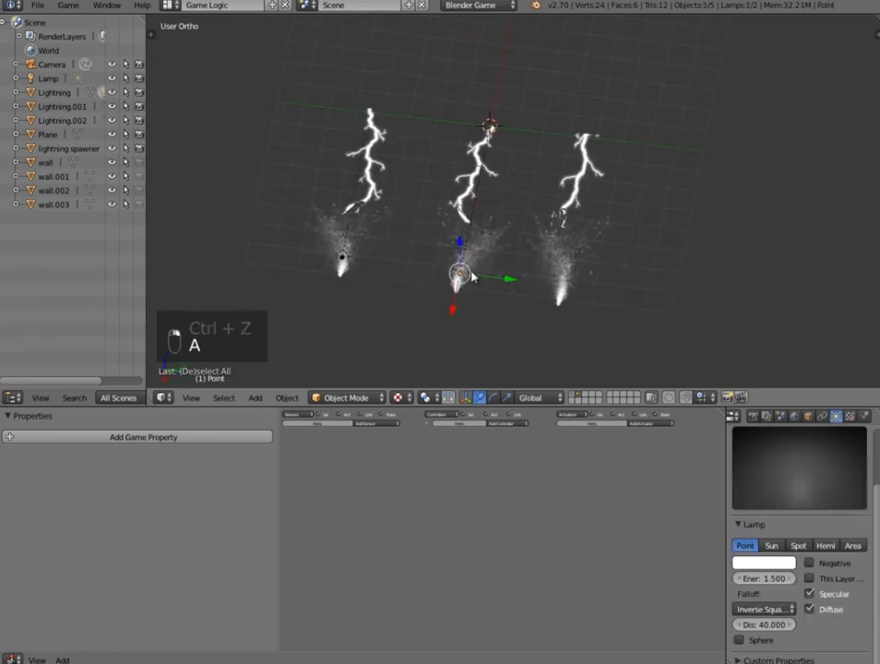
pyautogui.hotkey('shift', 'd')
pyautogui.press('y')
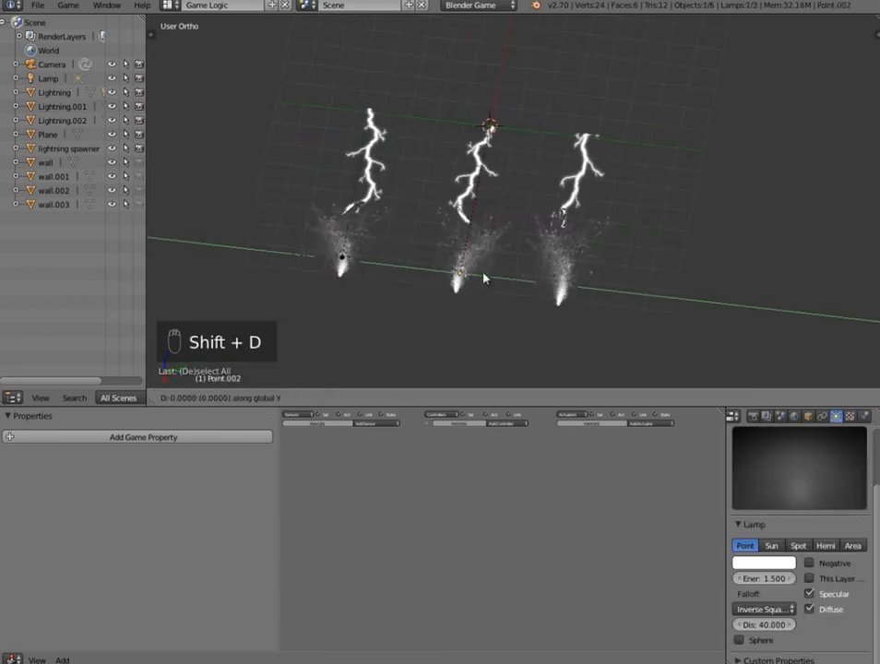
pyautogui.click(583, 294)
# - Raise the duplicated lamp slightly along Z and adjust it along X over the Lightning.002 spark burst
pyautogui.scroll(3, 581, 258)
pyautogui.scroll(3, 590, 277)
pyautogui.press('g')
pyautogui.press('z')
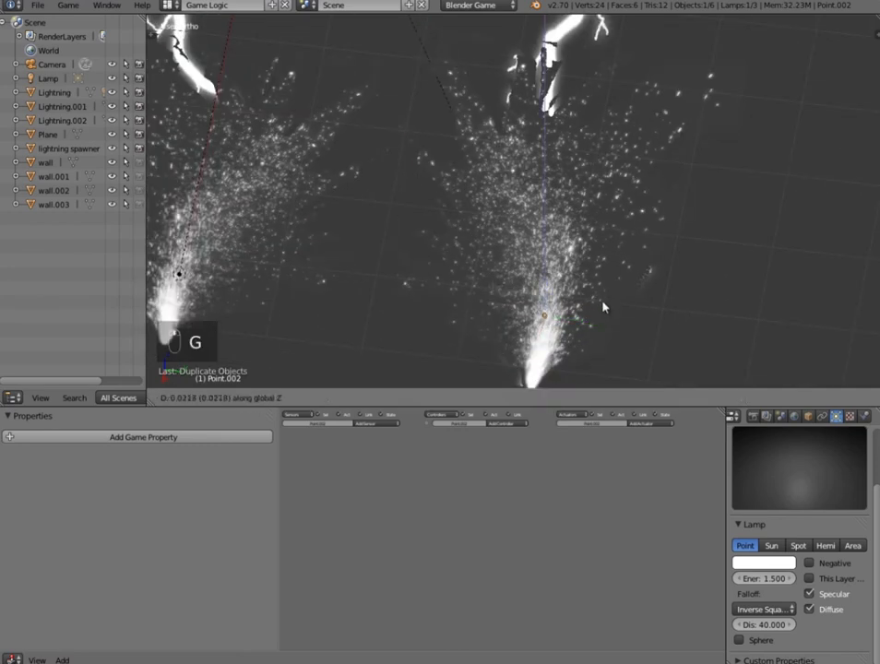
pyautogui.click(603, 296)
pyautogui.scroll(-2, 594, 297)
pyautogui.press('g')
pyautogui.press('x')
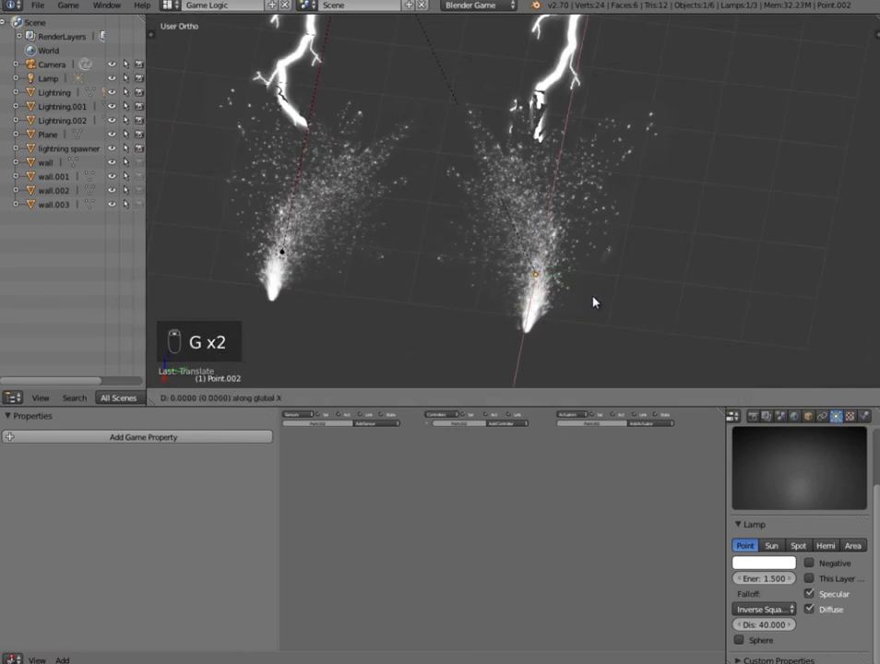
pyautogui.click(595, 304)
# - Clear the duplicated lamp's parent and parent it to the Lightning.002 plane as Object
pyautogui.scroll(-2, 554, 299)
pyautogui.keyDown('shift'); pyautogui.moveTo(386, 264); pyautogui.dragTo(581, 261, button='middle'); pyautogui.keyUp('shift')
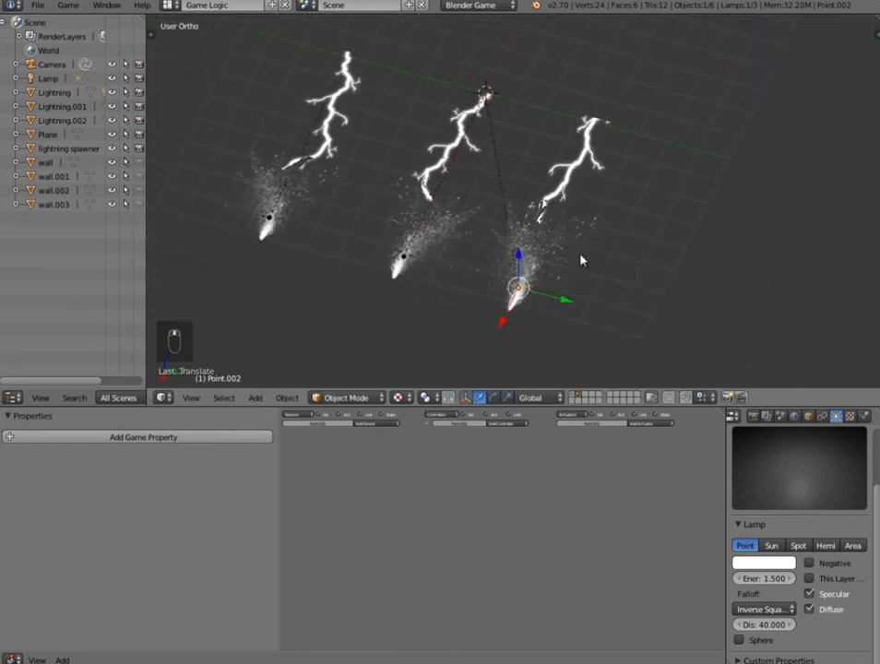
pyautogui.hotkey('alt', 'p')
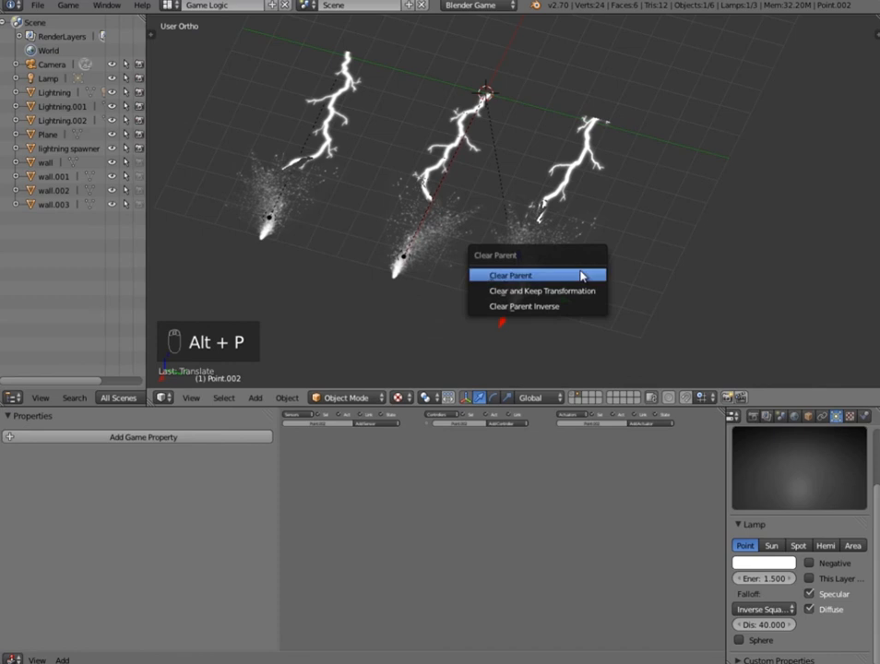
pyautogui.click(581, 275)
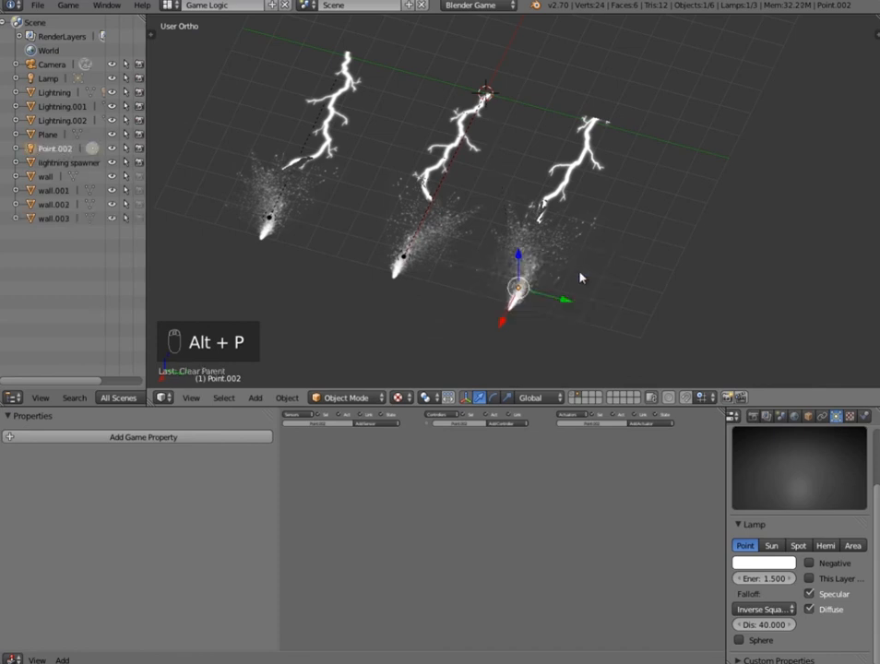
pyautogui.rightClick(561, 205)
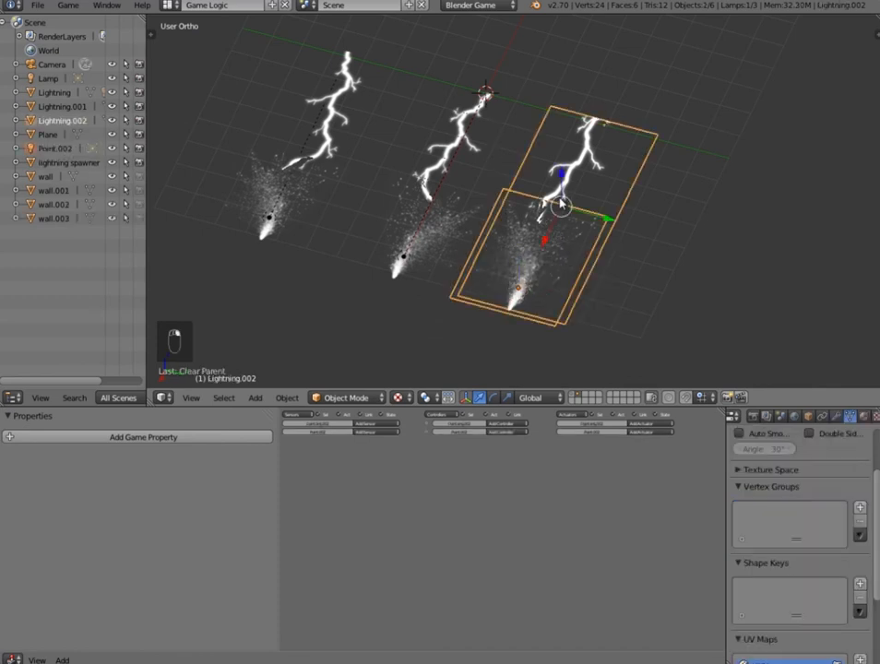
pyautogui.hotkey('ctrl', 'p')
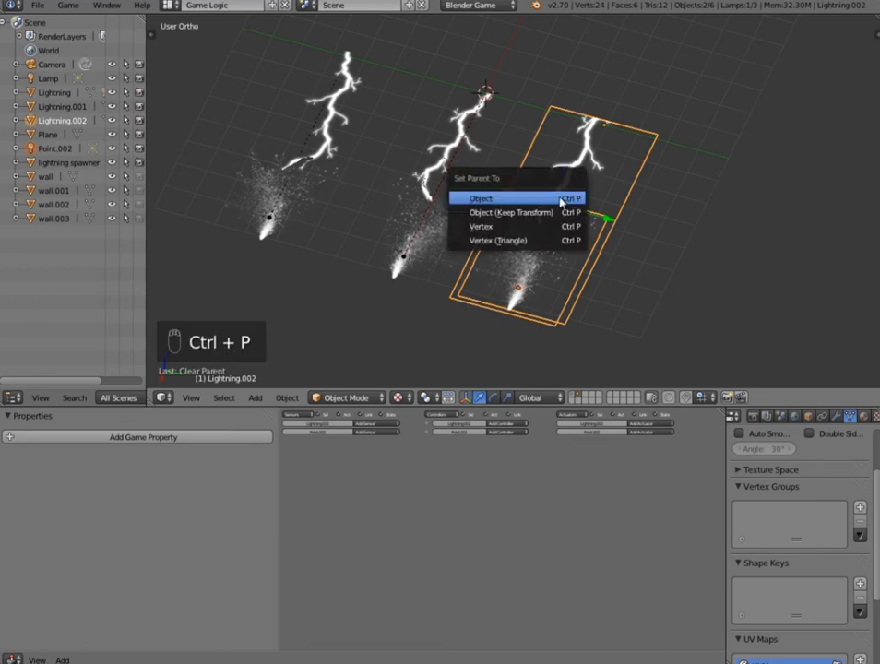
pyautogui.press('a')
# - Test that the lamps follow by moving the Lightning.002 and Lightning planes, and undo both moves
pyautogui.moveTo(566, 222)
pyautogui.mouseDown(button='middle')
pyautogui.moveTo(589, 255)
pyautogui.moveTo(560, 212)
pyautogui.mouseUp(button='middle')
pyautogui.rightClick(554, 202)
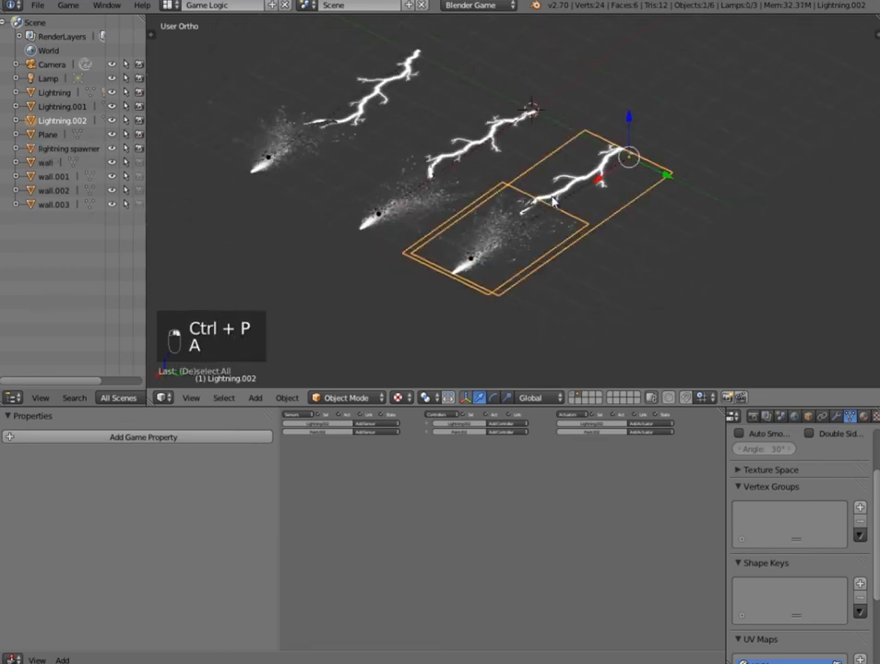
pyautogui.press('g')
pyautogui.click(558, 219)
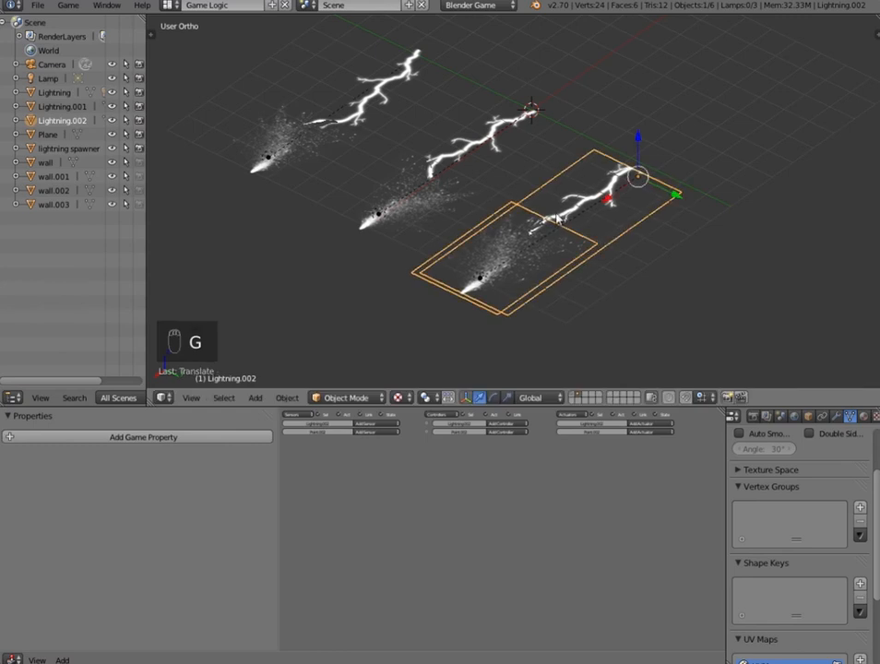
pyautogui.hotkey('ctrl', 'z')
pyautogui.press('g')
pyautogui.click(446, 181)
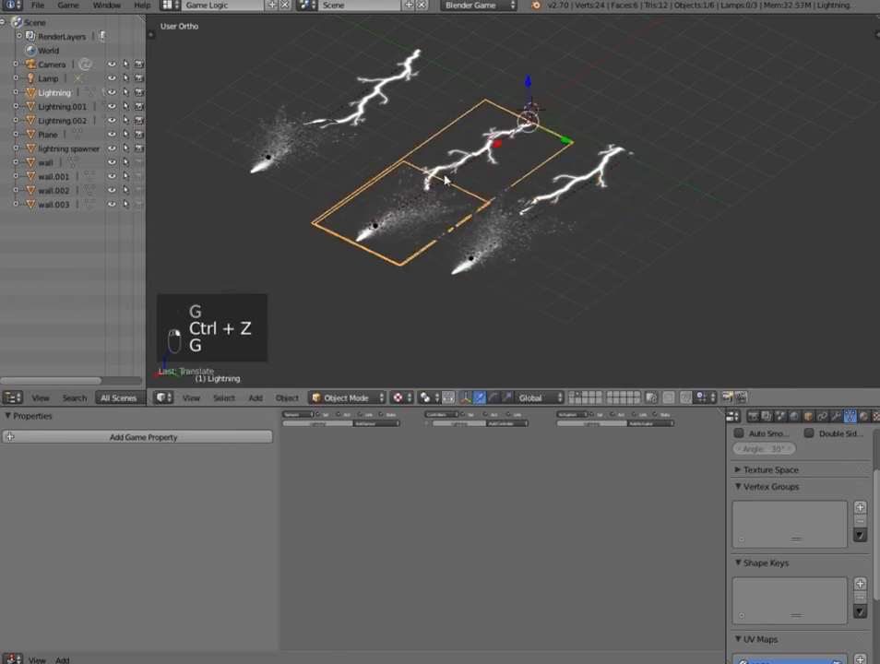
pyautogui.hotkey('ctrl', 'z')
# - Show the layer with the walls and spawner and test-run the game from a low side view
pyautogui.scroll(-3, 395, 227)
pyautogui.moveTo(395, 228); pyautogui.dragTo(492, 333, button='middle')
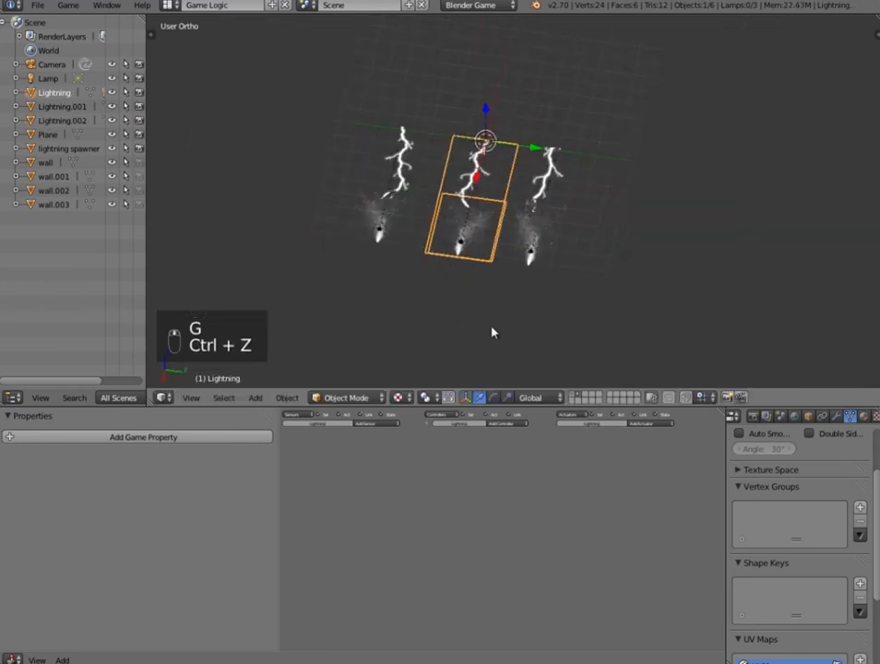
pyautogui.click(573, 398)
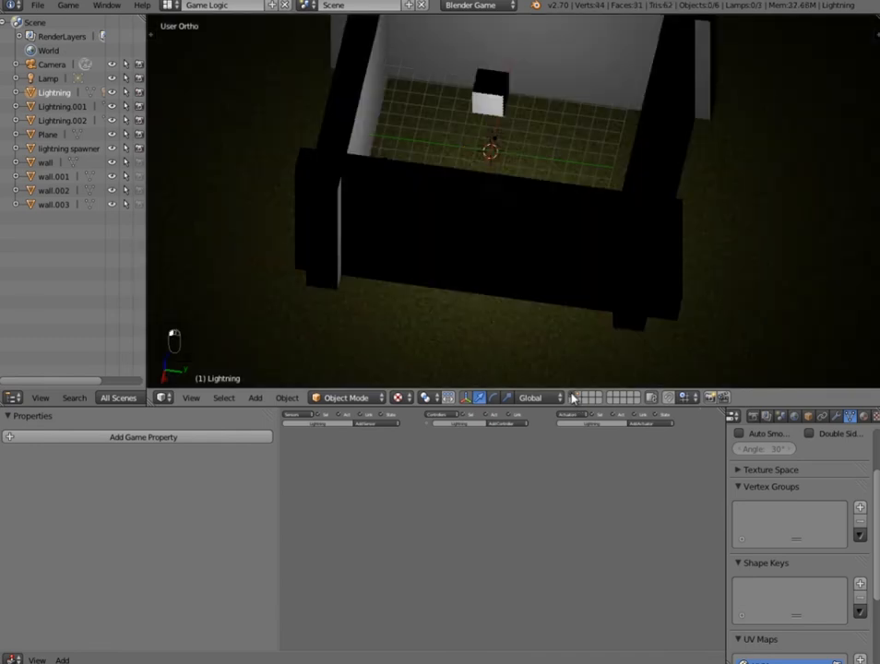
pyautogui.scroll(-4, 497, 279)
pyautogui.moveTo(497, 278); pyautogui.dragTo(540, 262, button='middle')
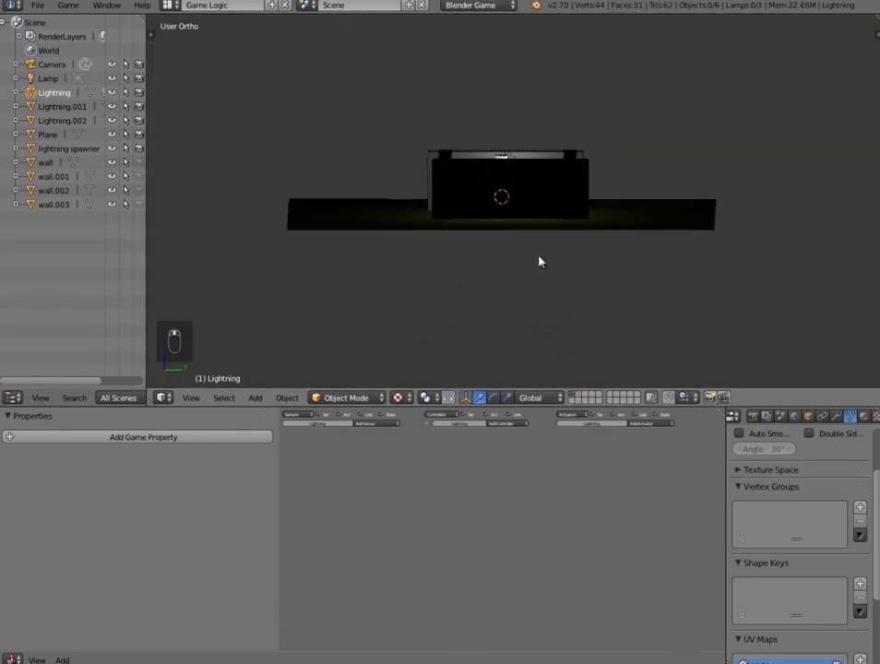
pyautogui.scroll(2, 540, 262)
pyautogui.press('p')
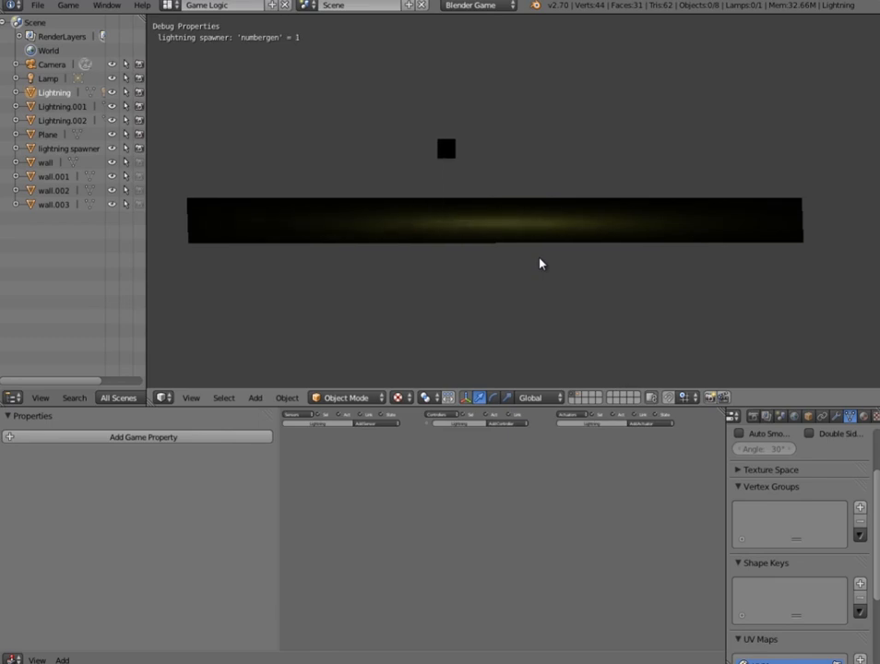
pyautogui.press('Escape')
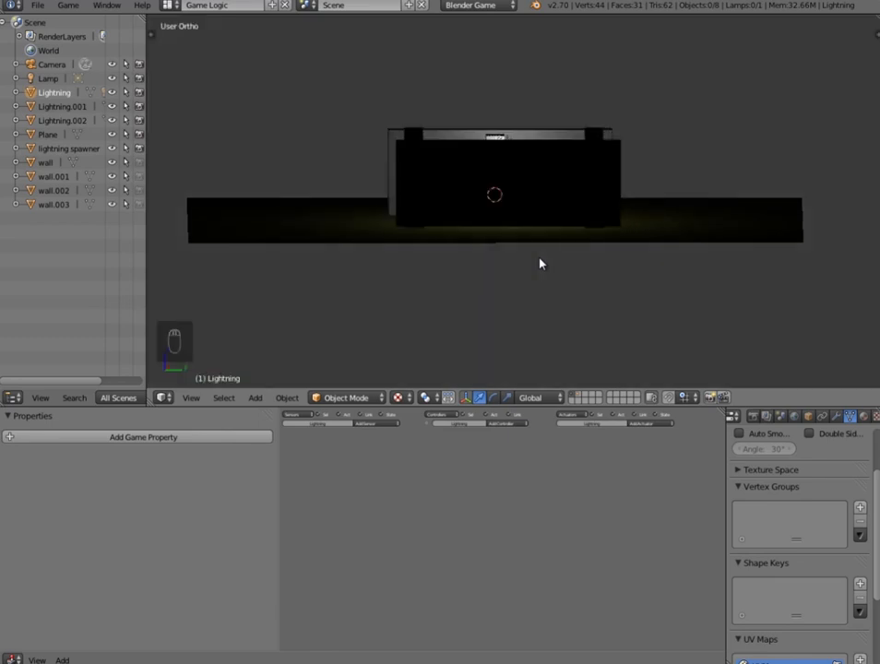
# - Change the scene's main Lamp to the Hemi type with an energy of 0.02
pyautogui.scroll(5, 464, 195)
pyautogui.moveTo(464, 195); pyautogui.dragTo(466, 218, button='middle')
pyautogui.scroll(-3, 501, 143)
pyautogui.rightClick(500, 140)
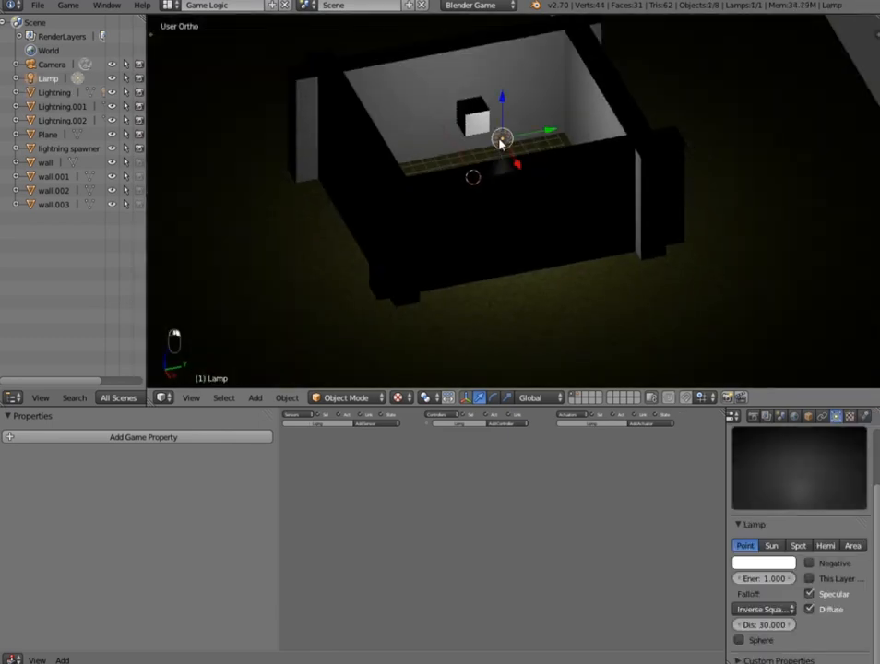
pyautogui.click(826, 545)
pyautogui.click(765, 579)
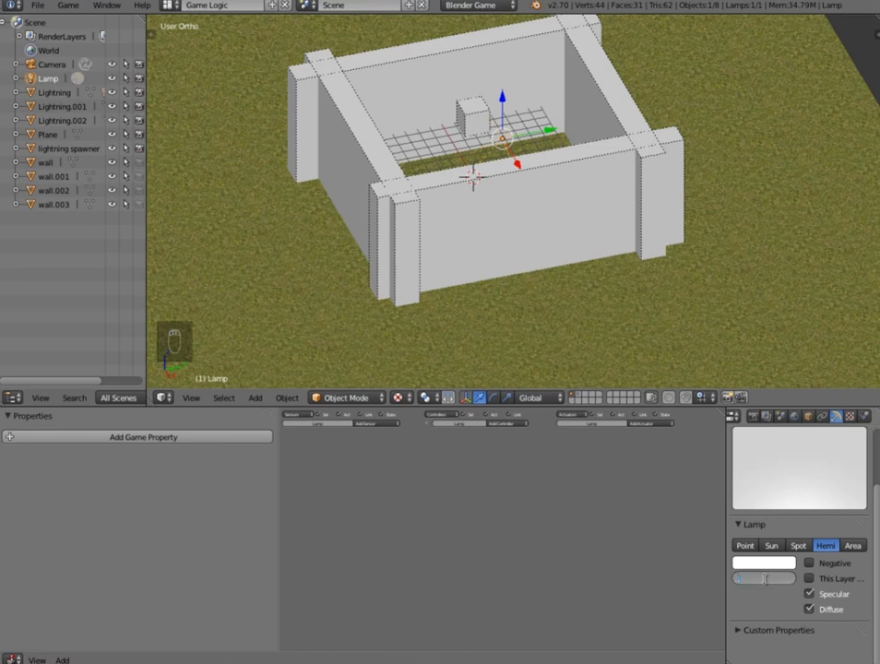
pyautogui.write('.02')
pyautogui.press('Return')
# - Run the game to check the lightning under the dim Hemi lamp, and stop it
pyautogui.moveTo(605, 336); pyautogui.dragTo(634, 224, button='middle')
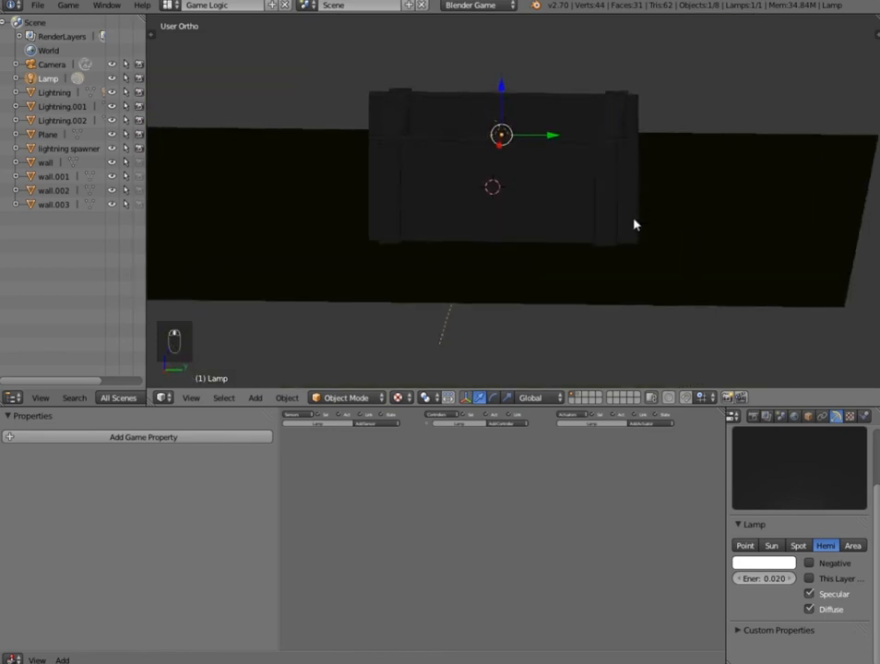
pyautogui.press('p')
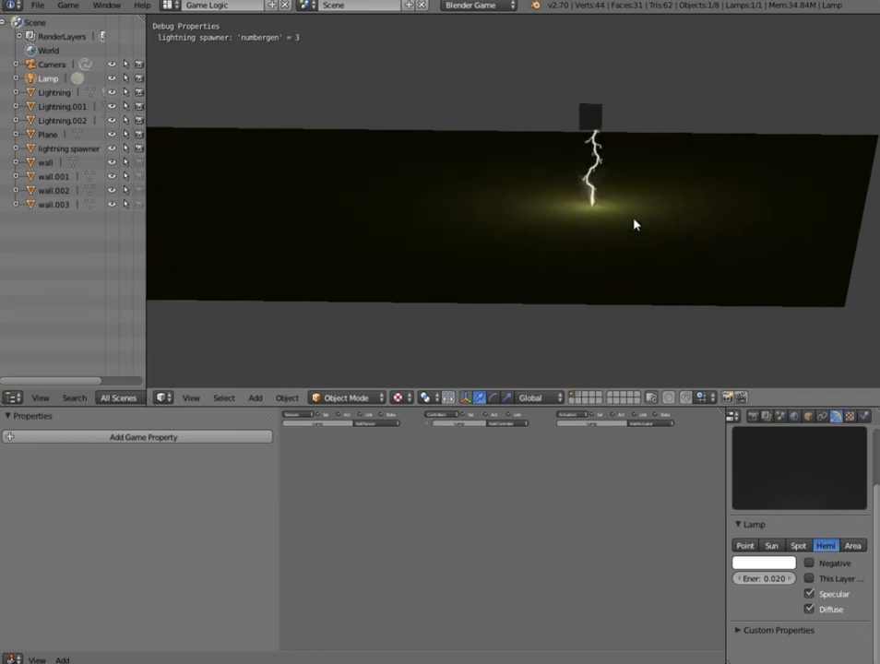
pyautogui.press('Escape')
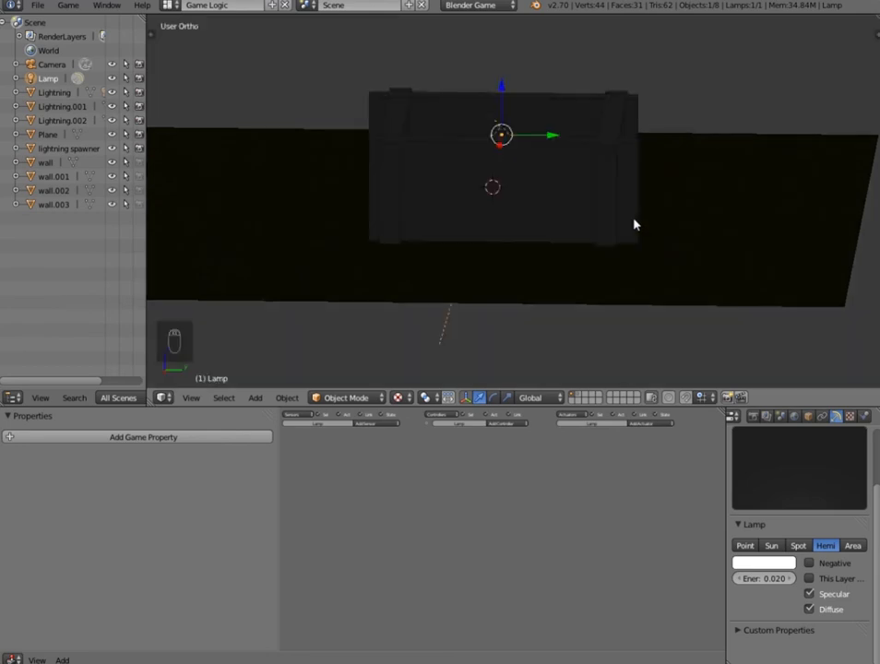
# - Make the lightning spawner cube Invisible in its physics settings
pyautogui.scroll(-4, 461, 235)
pyautogui.moveTo(461, 235); pyautogui.dragTo(492, 224, button='middle')
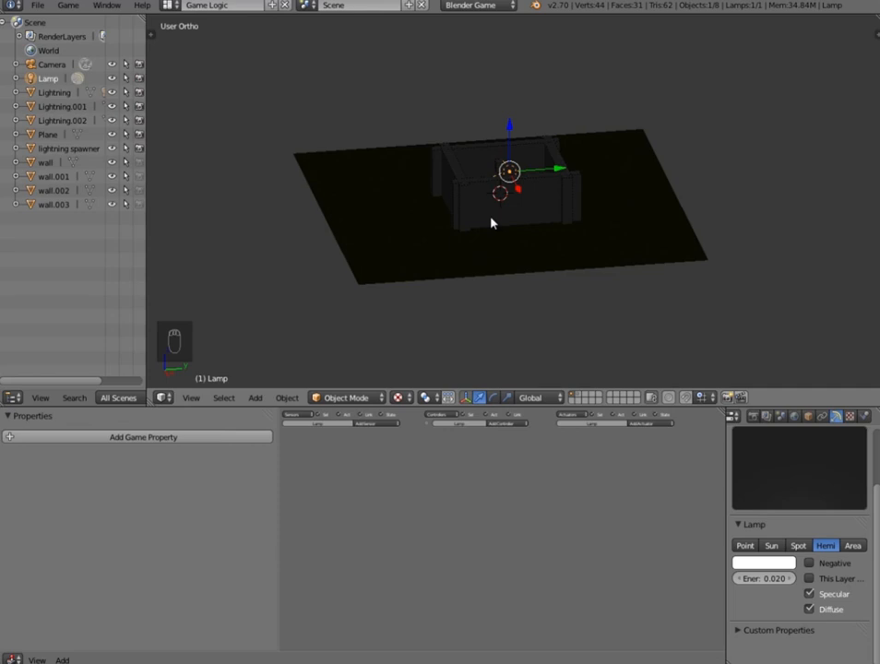
pyautogui.scroll(2, 491, 222)
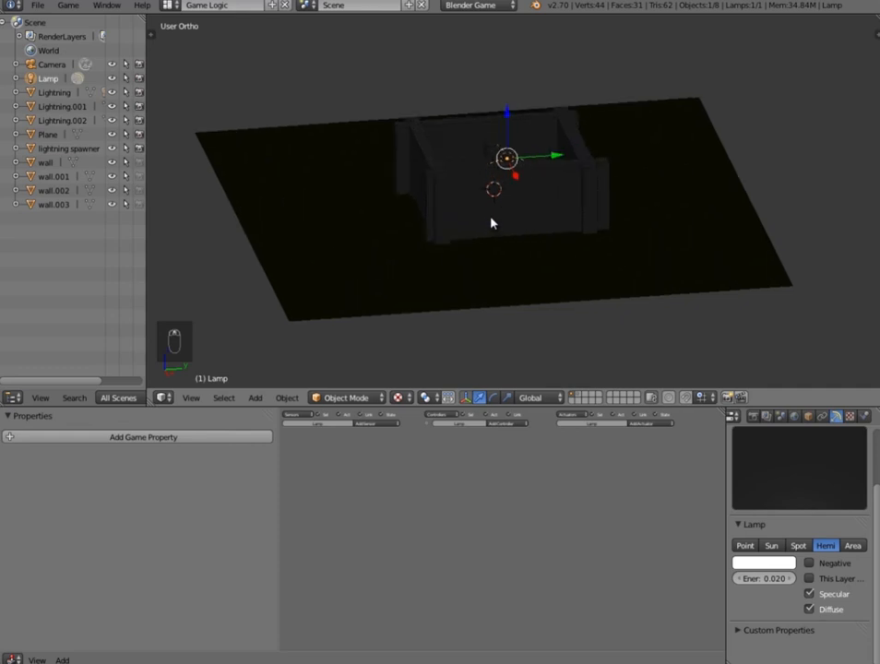
pyautogui.moveTo(548, 240); pyautogui.dragTo(521, 211, button='middle')
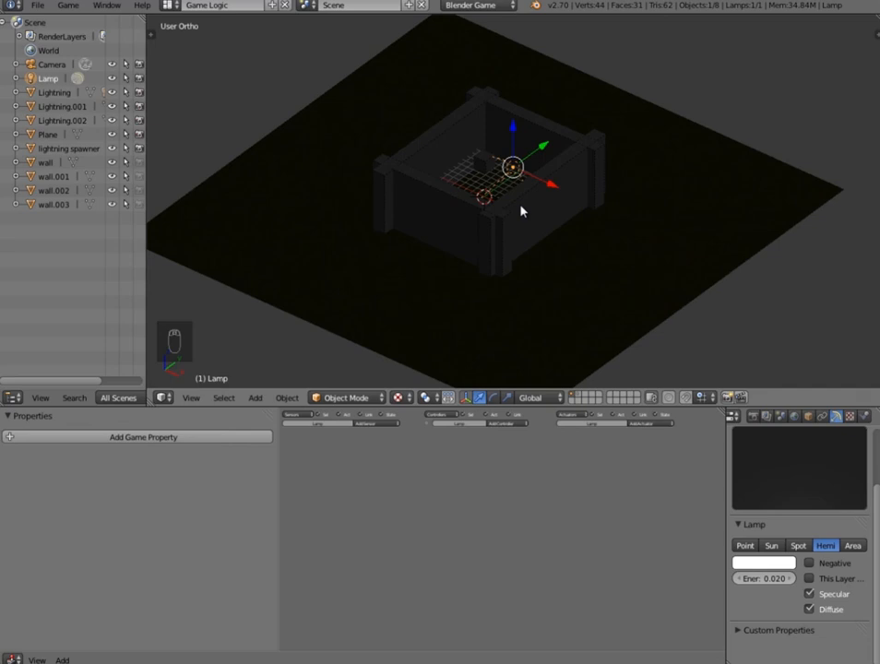
pyautogui.scroll(3, 523, 205)
pyautogui.scroll(-3, 645, 220)
pyautogui.moveTo(690, 247); pyautogui.dragTo(574, 182, button='middle')
pyautogui.scroll(2, 554, 189)
pyautogui.rightClick(505, 111)
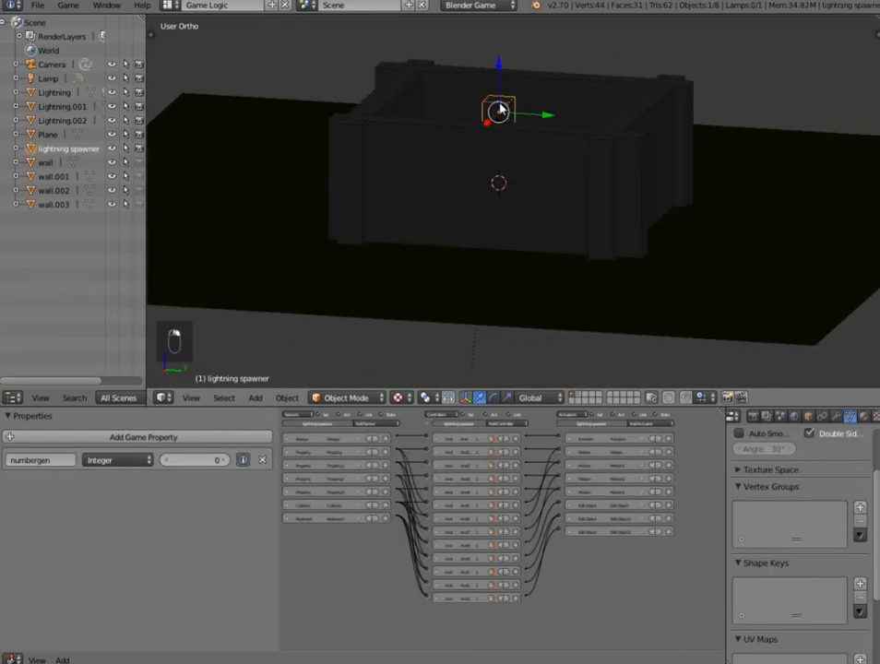
pyautogui.scroll(-5, 833, 419)
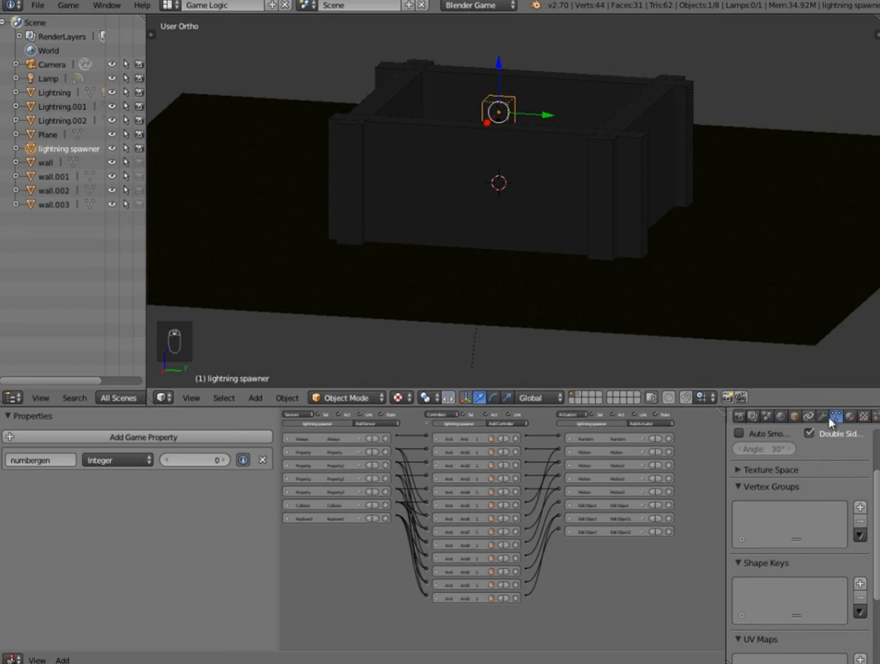
pyautogui.click(838, 418)
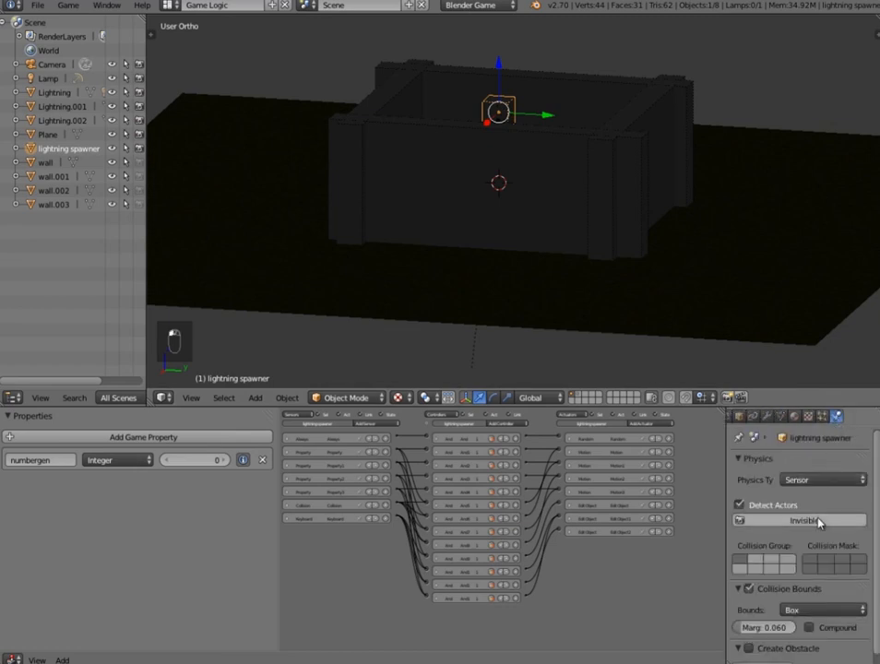
pyautogui.scroll(-3, 531, 234)
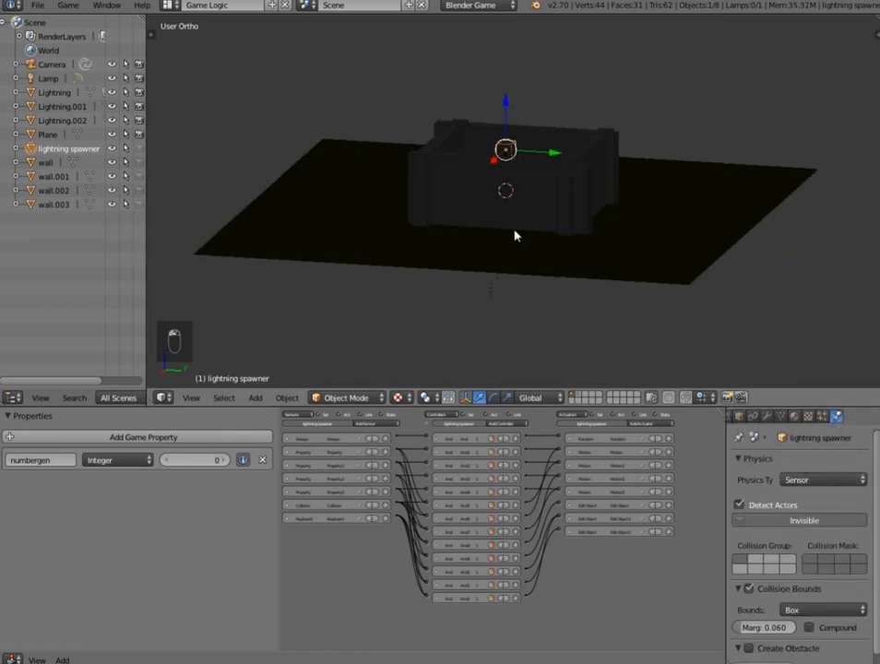
# - Run the game to check the lightning strikes with the spawner hidden, and stop it
pyautogui.moveTo(516, 233); pyautogui.dragTo(546, 232, button='middle')
pyautogui.press('p')
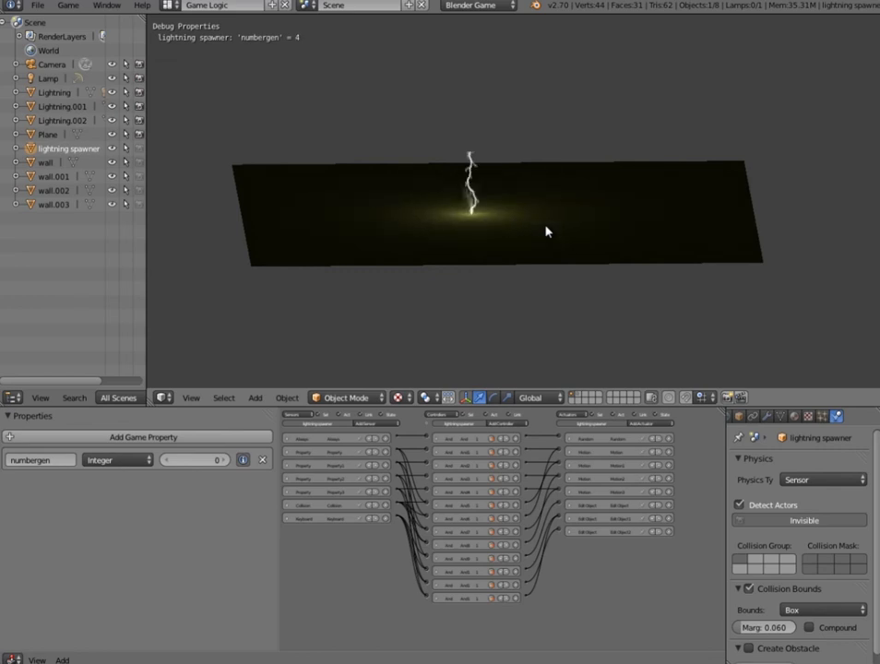
pyautogui.press('Escape')
# - Expand the spawner's first Motion actuator and its Always sensor to review their settings, and briefly run the game
pyautogui.click(601, 459)
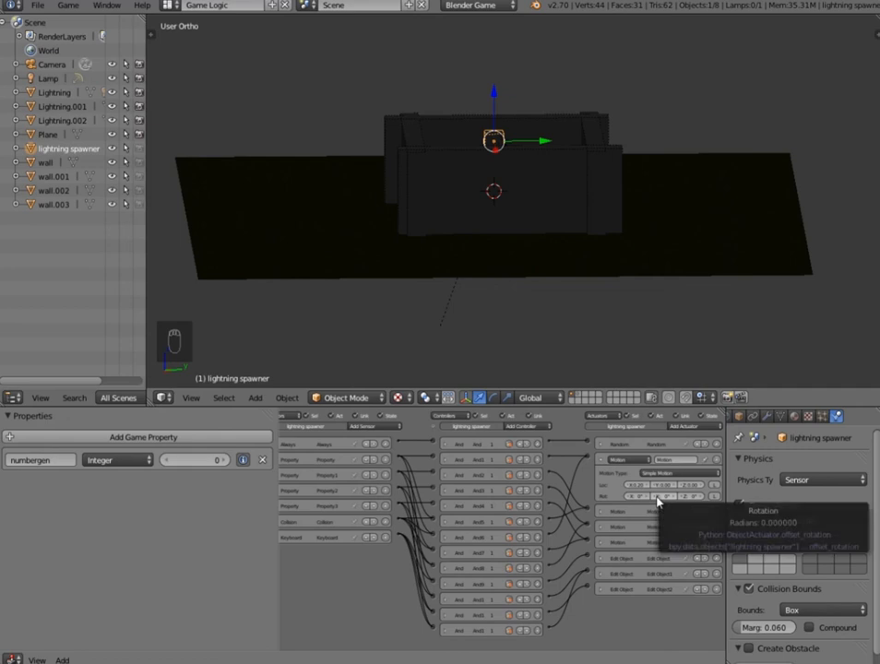
pyautogui.scroll(4, 432, 507)
pyautogui.moveTo(433, 508); pyautogui.dragTo(626, 549, button='middle')
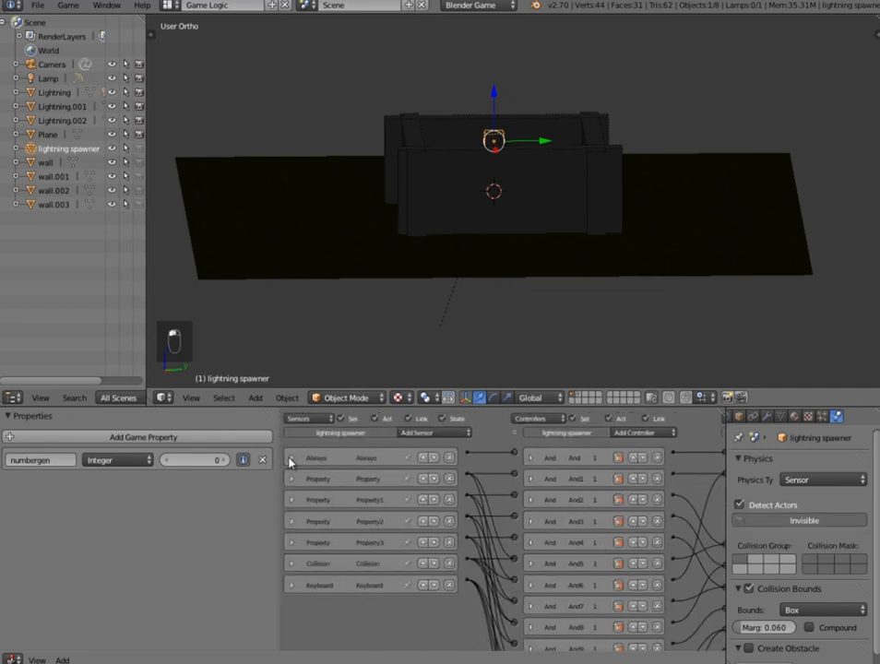
pyautogui.click(291, 459)
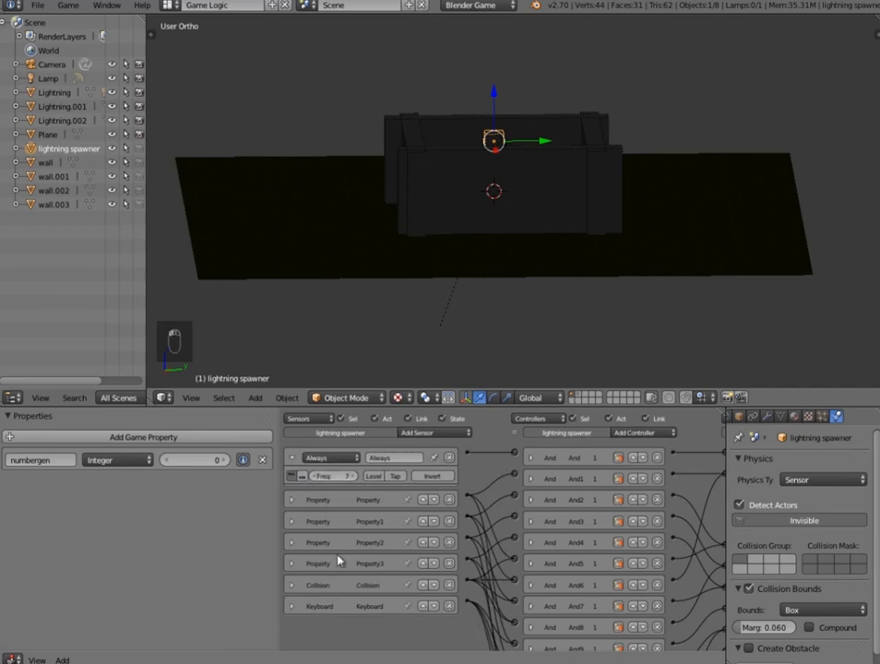
pyautogui.press('p')
pyautogui.press('Escape')
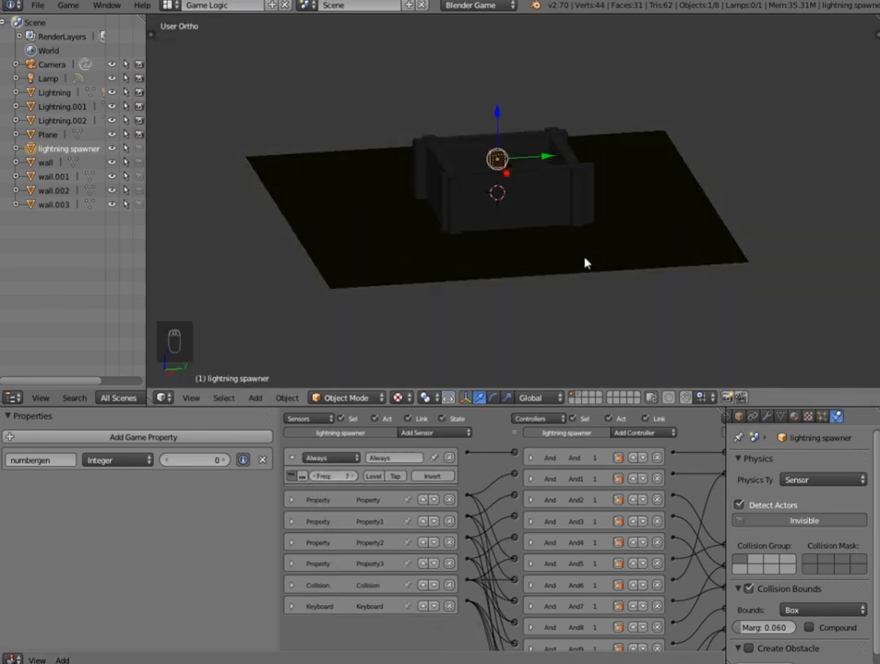
# - Show the lightning bolts' layer, select the Lightning.001 bolt's lamp and open its lamp settings
pyautogui.click(575, 397)
pyautogui.click(577, 396)
pyautogui.scroll(3, 492, 173)
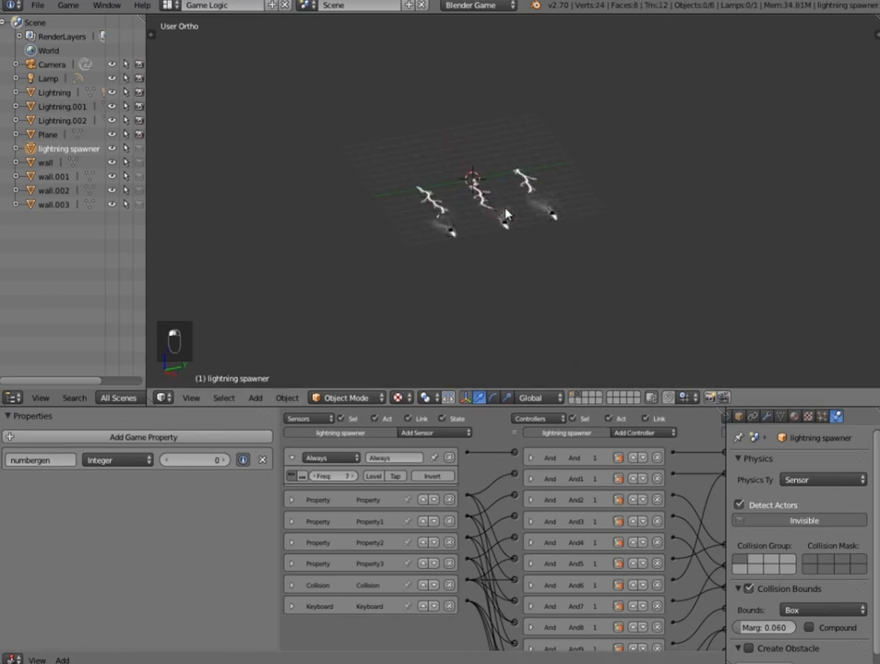
pyautogui.rightClick(451, 229)
pyautogui.click(779, 417)
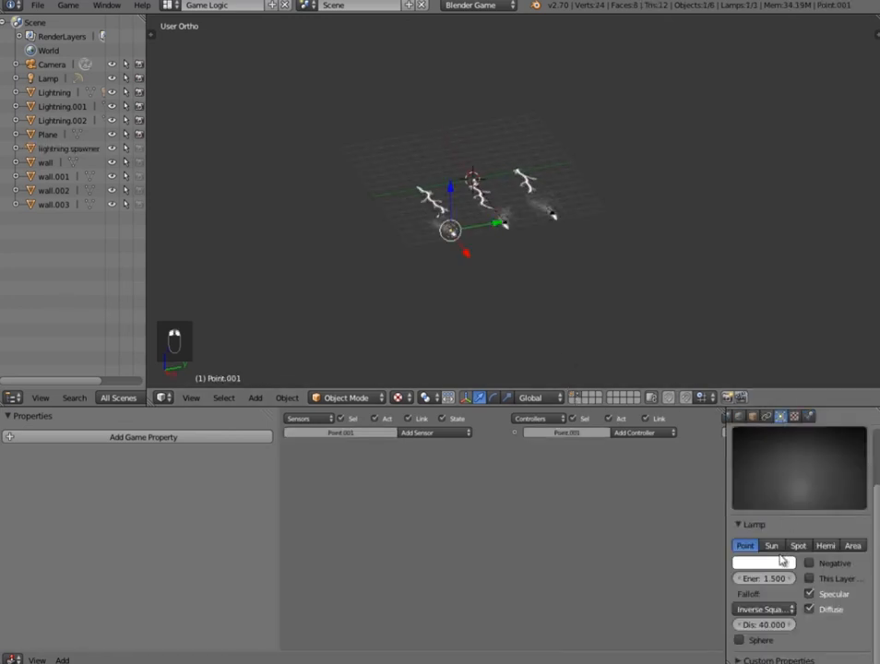